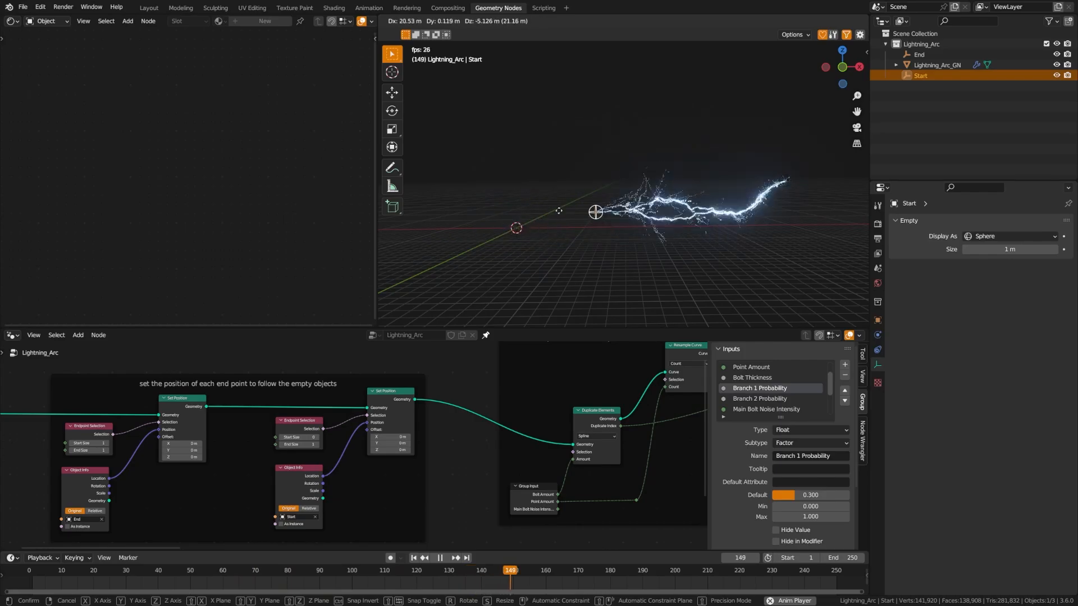
# Finish moving the lightning arc's Start empty and begin moving its End empty while the animation plays.
pyautogui.click(455, 186)
pyautogui.click(792, 182)
pyautogui.press('g')
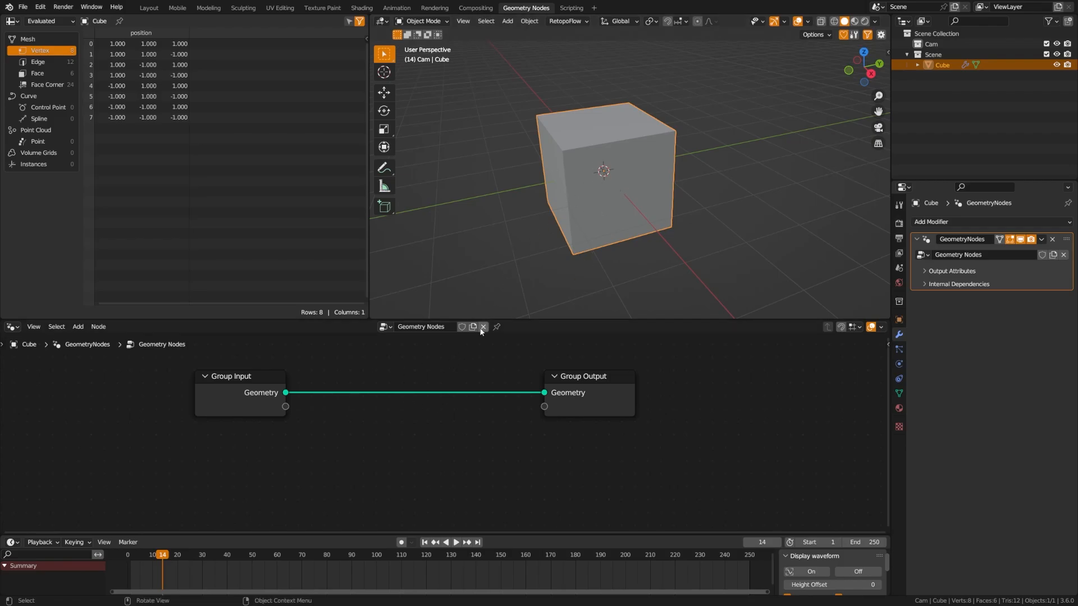
# Enlarge the node editor area and add a Simulation Zone below the link between Group Input and Group Output.
pyautogui.moveTo(357, 323); pyautogui.dragTo(357, 253)
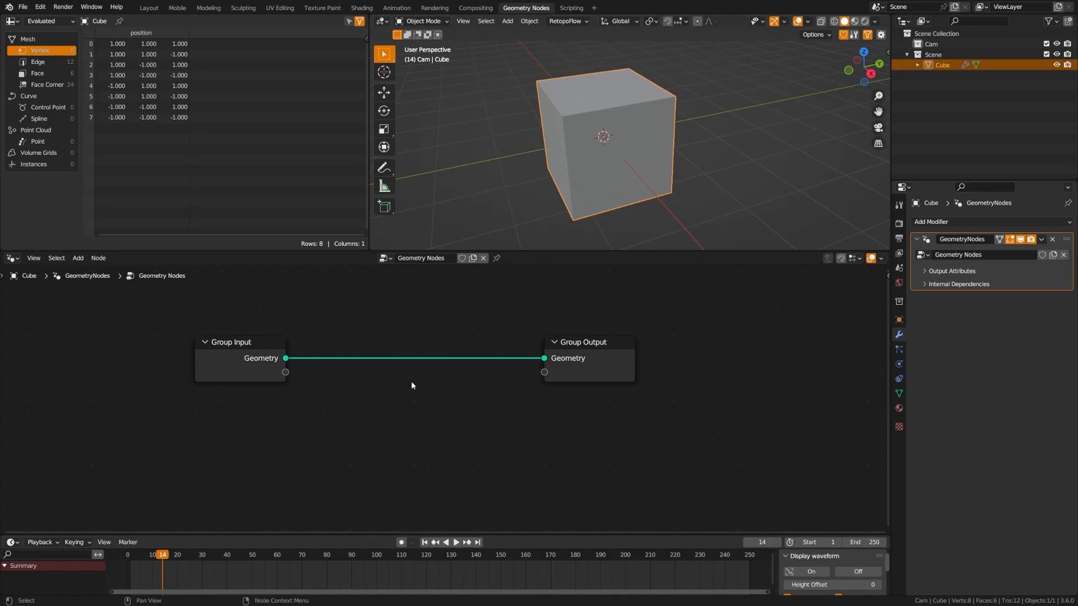
pyautogui.hotkey('shift', 'a')
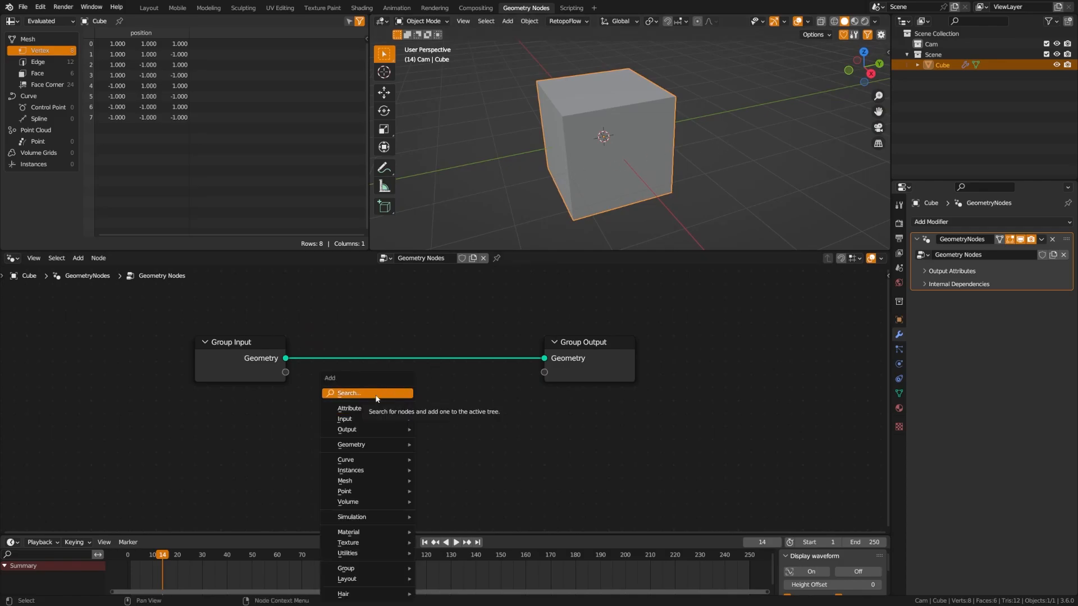
pyautogui.click(376, 394)
pyautogui.write('simu')
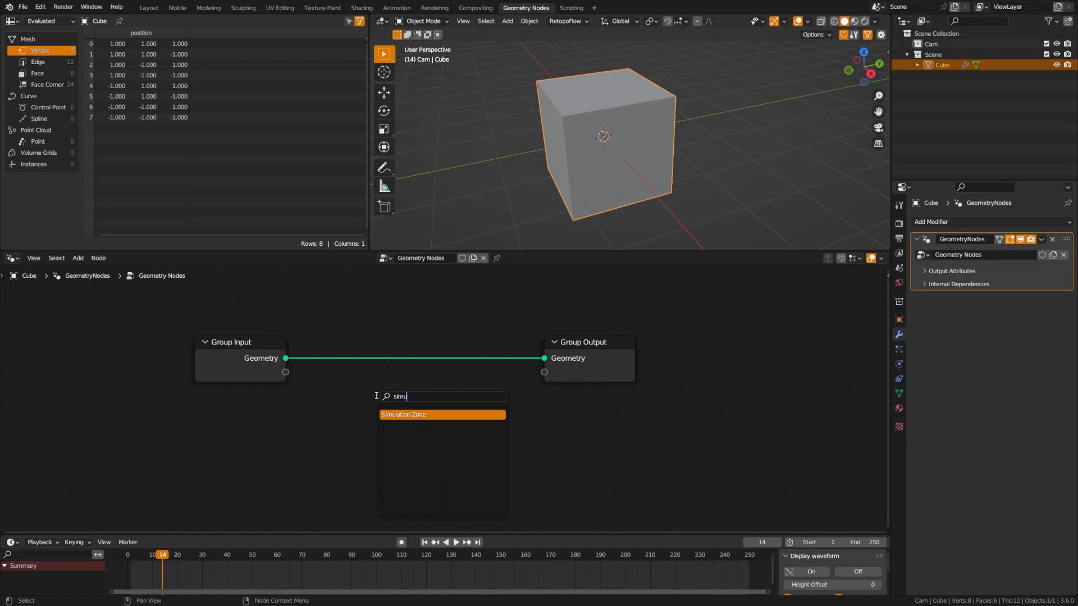
pyautogui.press('Return')
pyautogui.click(402, 413)
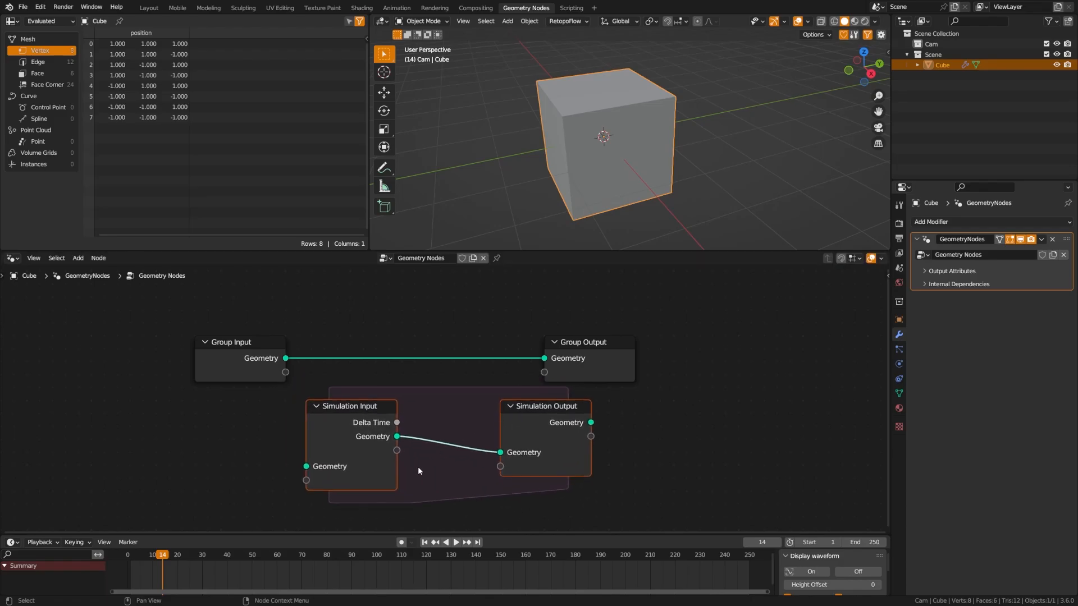
# Route the Group Input geometry through the Simulation Zone to the Group Output and align the group nodes with the zone.
pyautogui.moveTo(286, 358); pyautogui.dragTo(306, 466)
pyautogui.moveTo(591, 423); pyautogui.dragTo(665, 404)
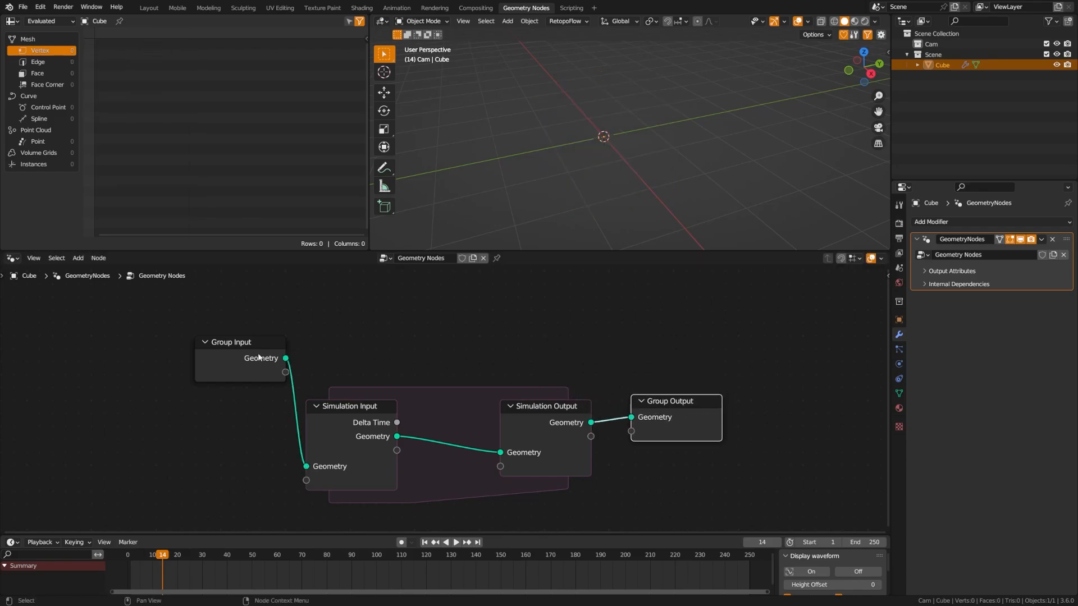
pyautogui.moveTo(256, 355); pyautogui.dragTo(255, 412)
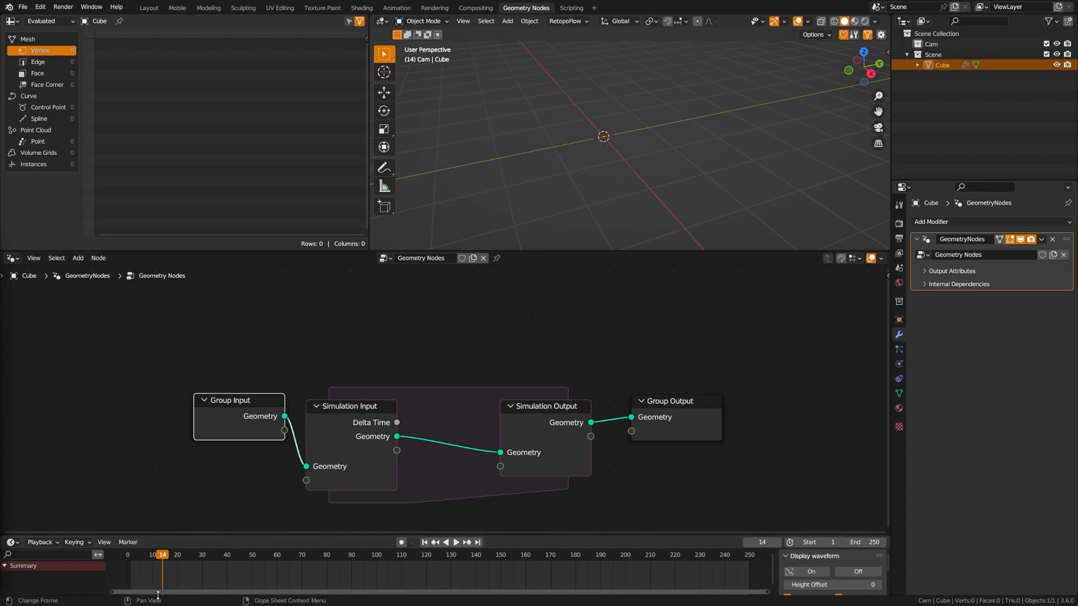
# Return to frame 1, play the simulation for a few seconds to cache it, and stop playback.
pyautogui.click(425, 542)
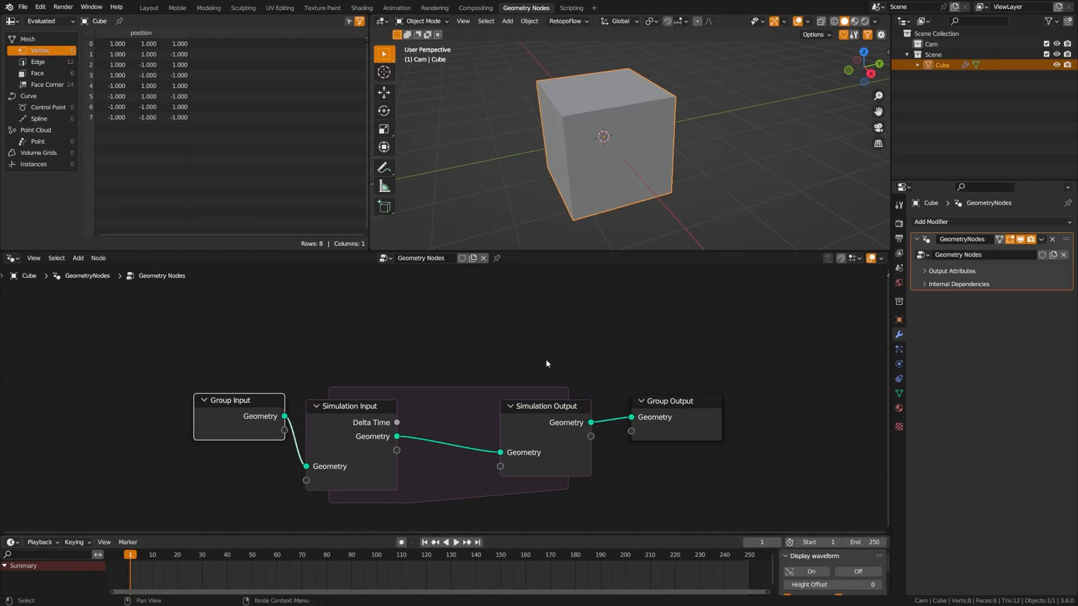
pyautogui.click(455, 542)
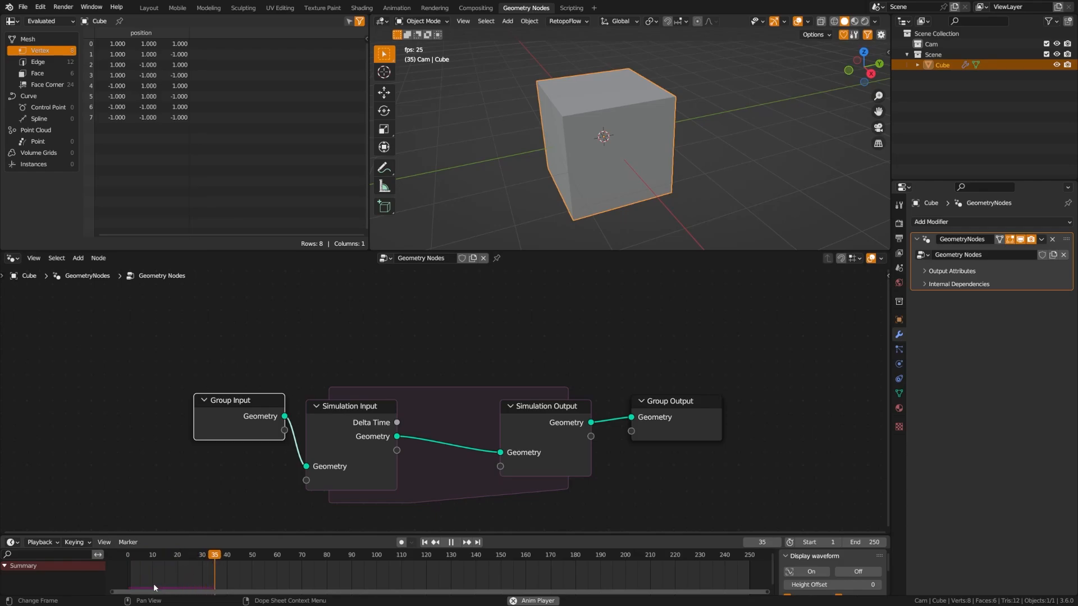
pyautogui.press('space')
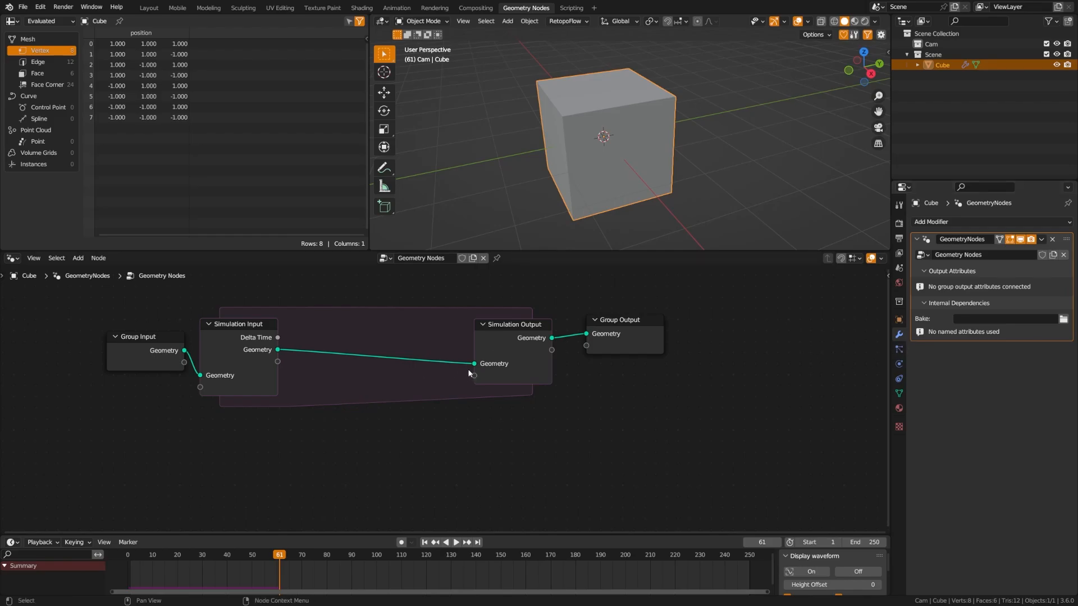
# Calculate the cube's Simulation Nodes in the physics properties up to frame 114.
pyautogui.click(899, 365)
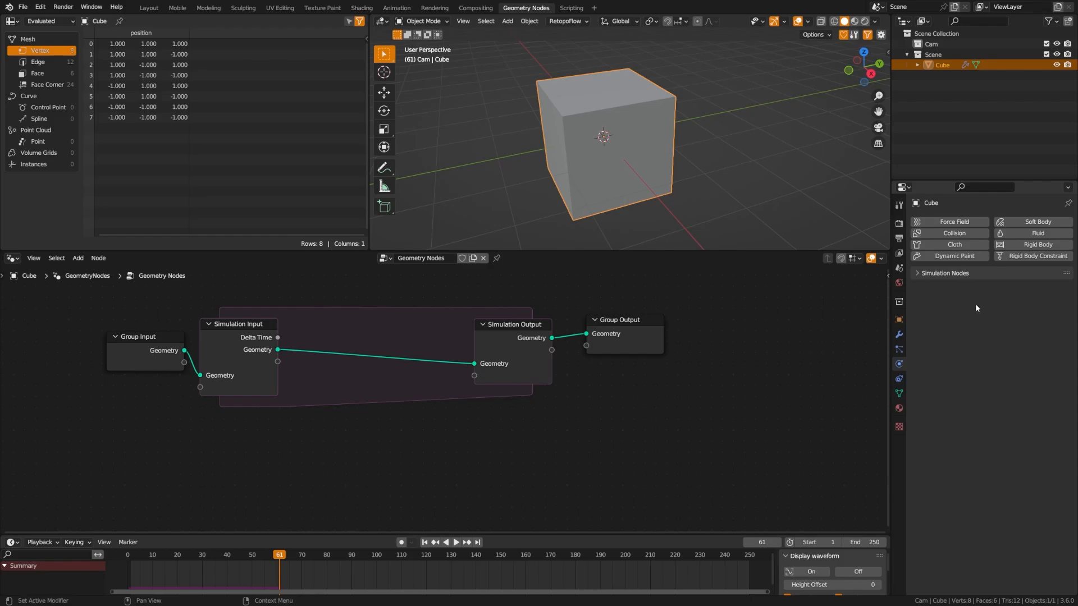
pyautogui.click(927, 274)
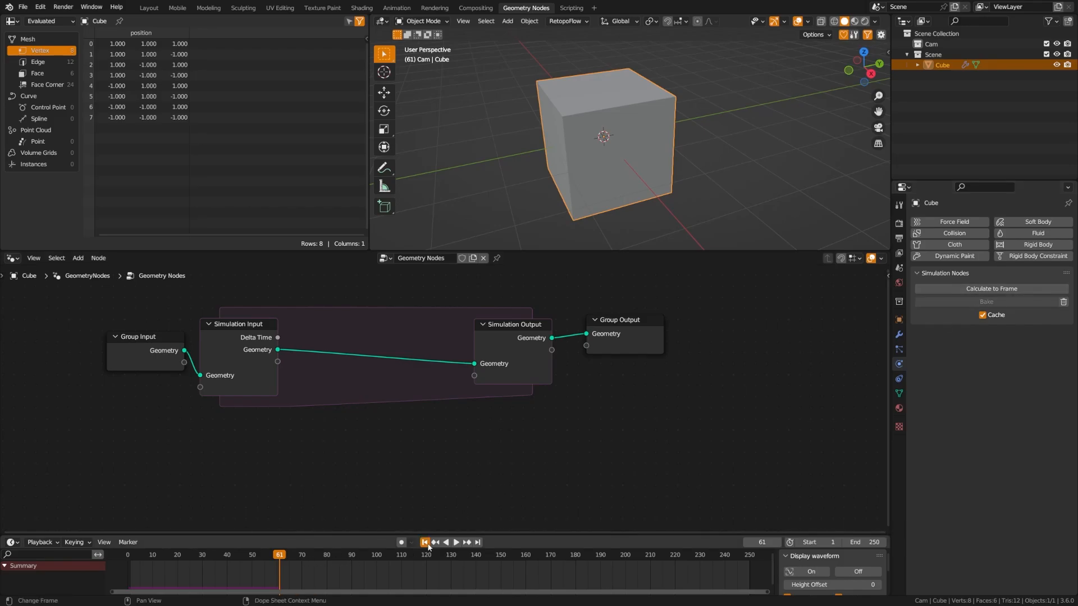
pyautogui.click(411, 555)
pyautogui.click(1006, 289)
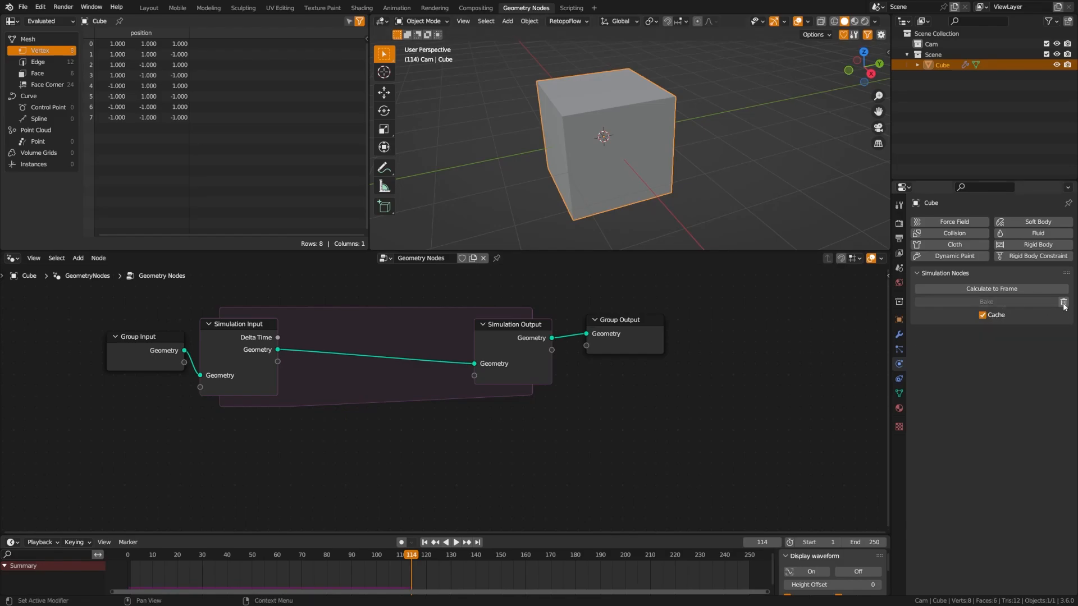
# Examine the Bake path setting under Internal Dependencies of the cube's GeometryNodes modifier.
pyautogui.click(898, 336)
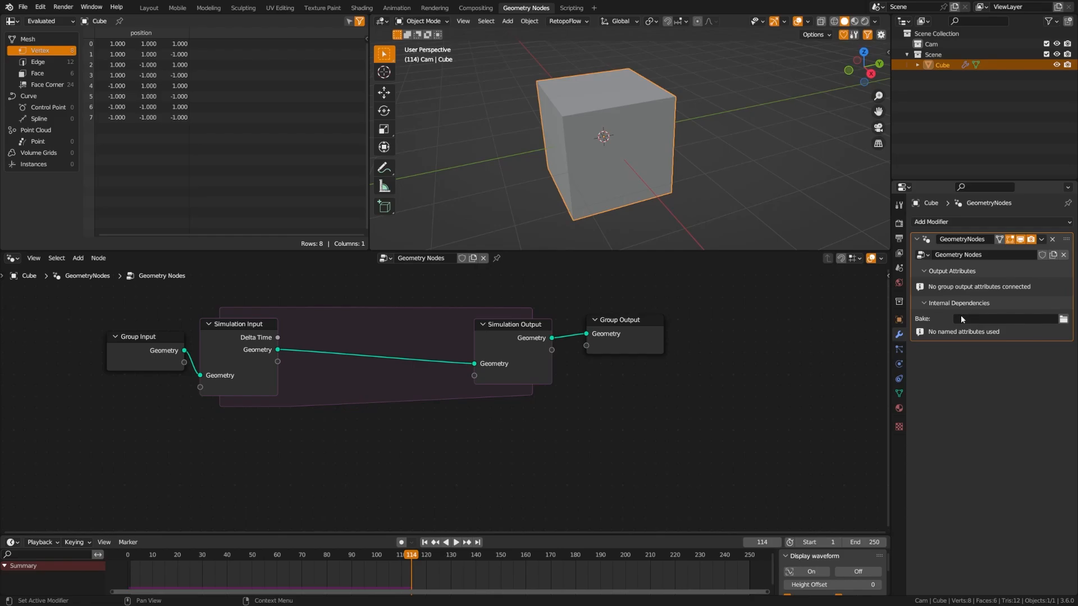
pyautogui.click(982, 320)
pyautogui.click(927, 307)
pyautogui.click(926, 305)
pyautogui.click(925, 307)
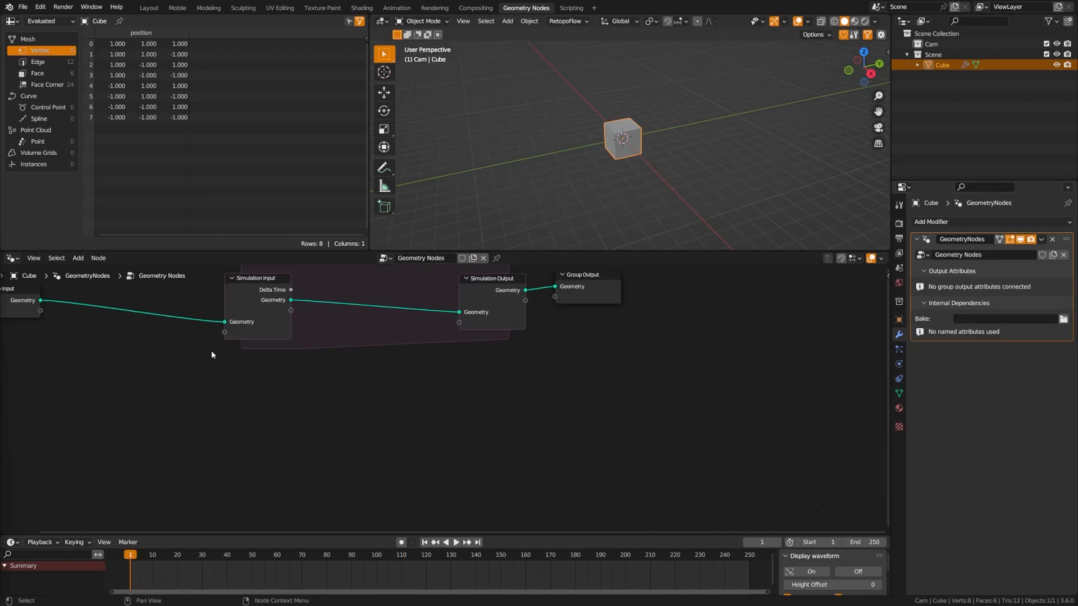
# Insert a Transform Geometry node between Simulation Input and Simulation Output inside the simulation zone.
pyautogui.moveTo(211, 351); pyautogui.dragTo(220, 391, button='middle')
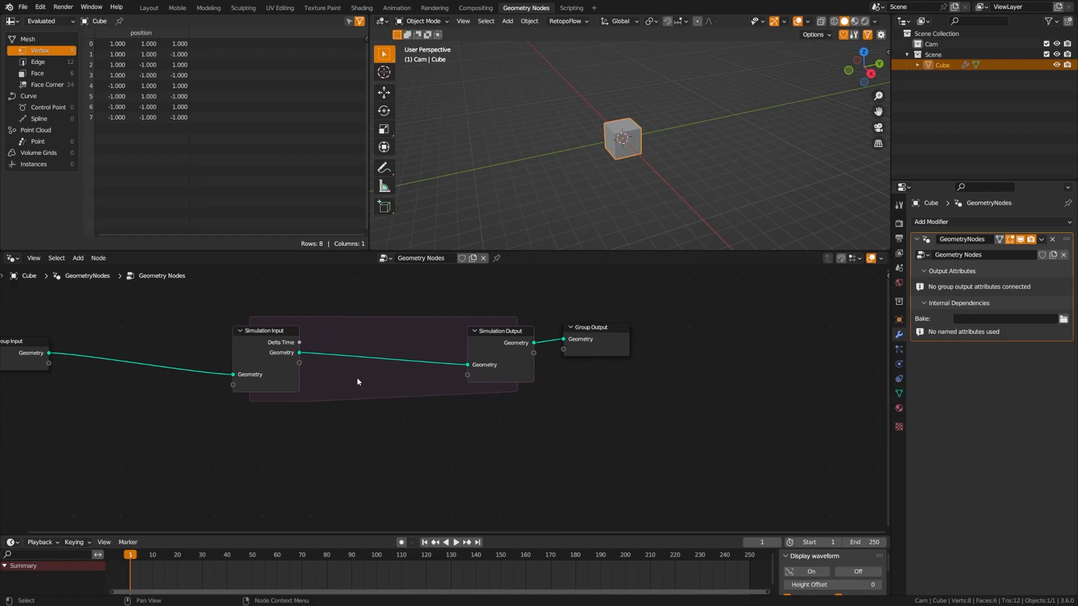
pyautogui.moveTo(343, 469); pyautogui.dragTo(337, 453, button='middle')
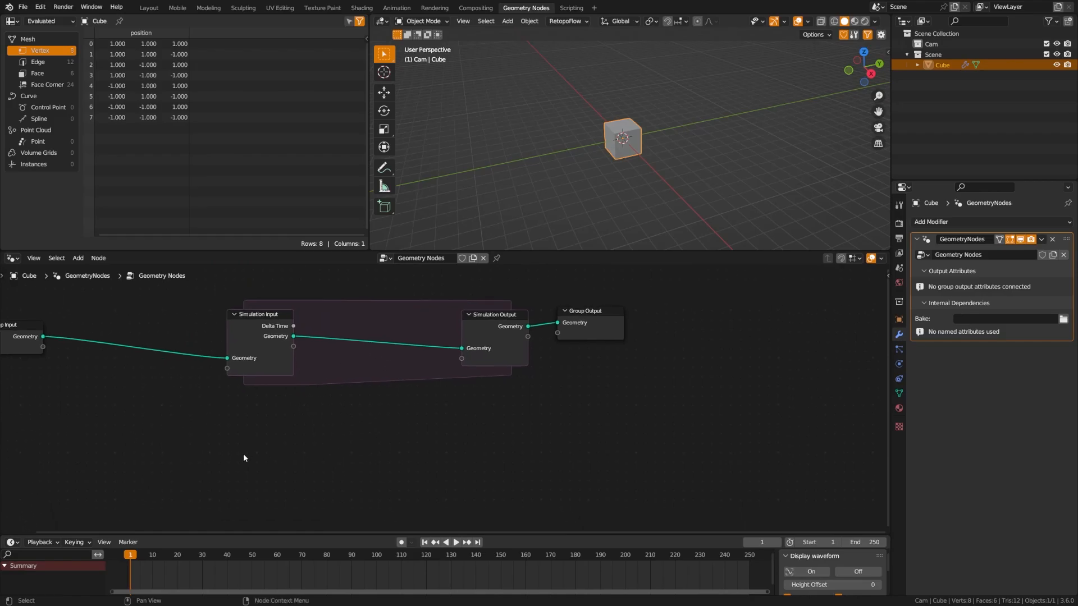
pyautogui.hotkey('shift', 'a')
pyautogui.write('t')
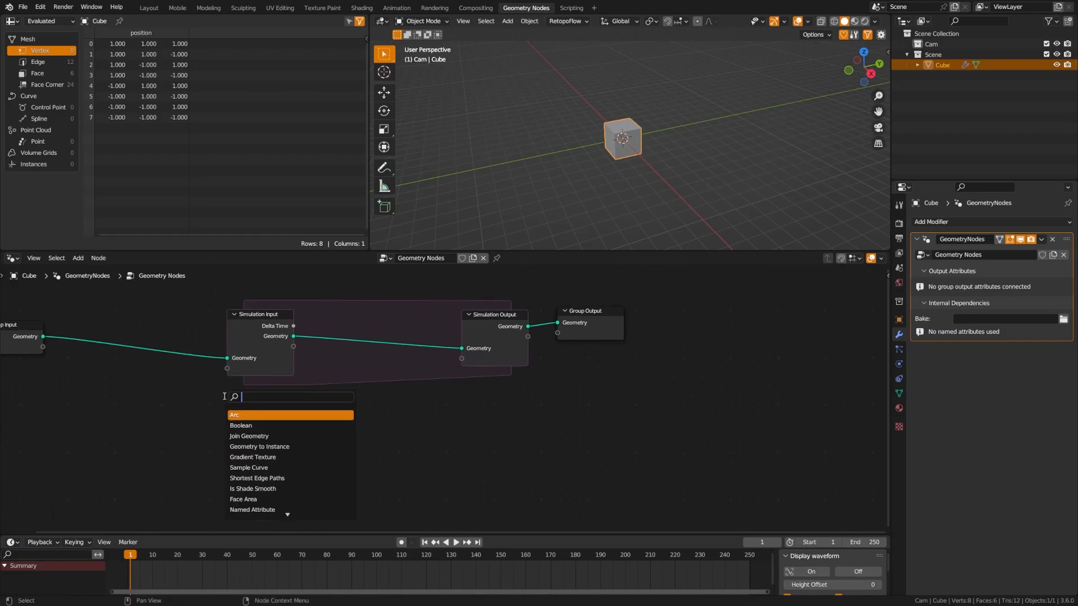
pyautogui.write('rans')
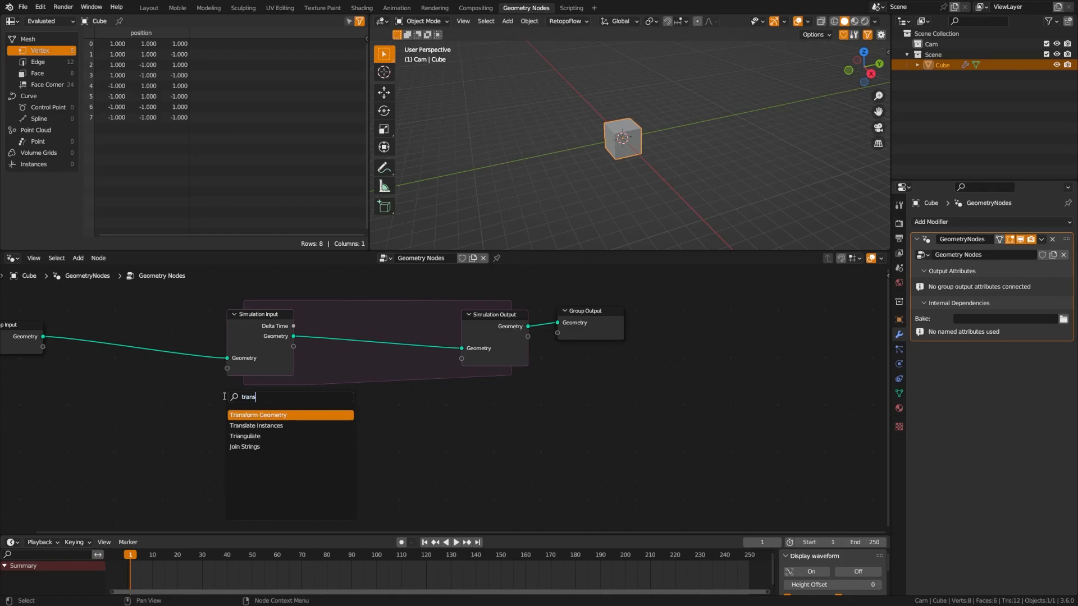
pyautogui.press('Return')
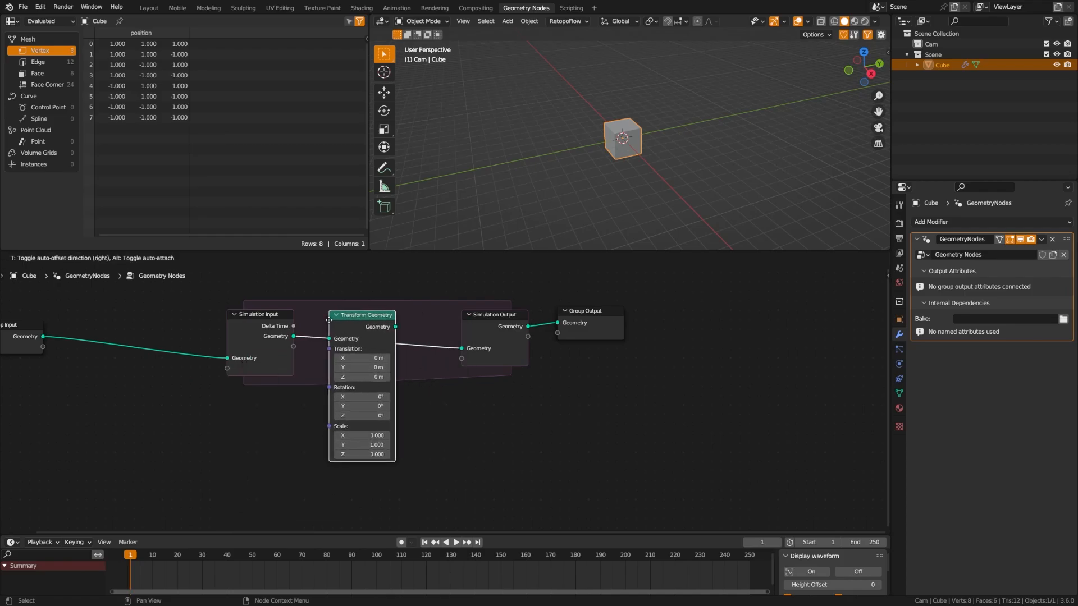
pyautogui.click(350, 313)
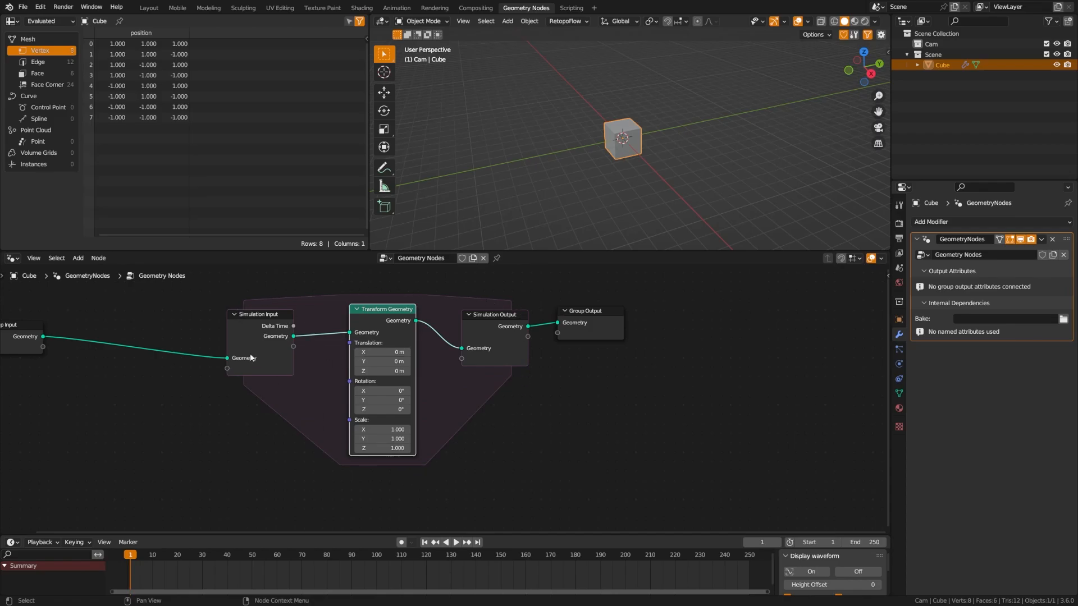
pyautogui.moveTo(387, 321); pyautogui.dragTo(386, 339)
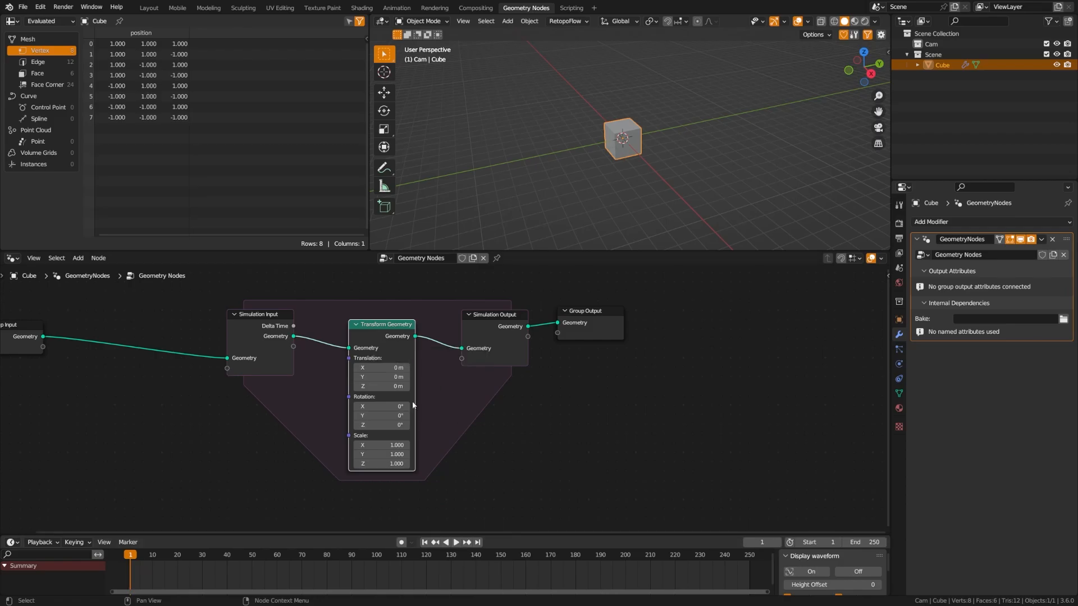
# Set the Transform Geometry node's X translation to 0.1 m and play the simulation to watch the cube move.
pyautogui.click(398, 368)
pyautogui.press('BackSpace')
pyautogui.write('0.1')
pyautogui.press('Return')
pyautogui.moveTo(372, 333)
pyautogui.mouseDown()
pyautogui.moveTo(362, 339)
pyautogui.moveTo(368, 326)
pyautogui.mouseUp()
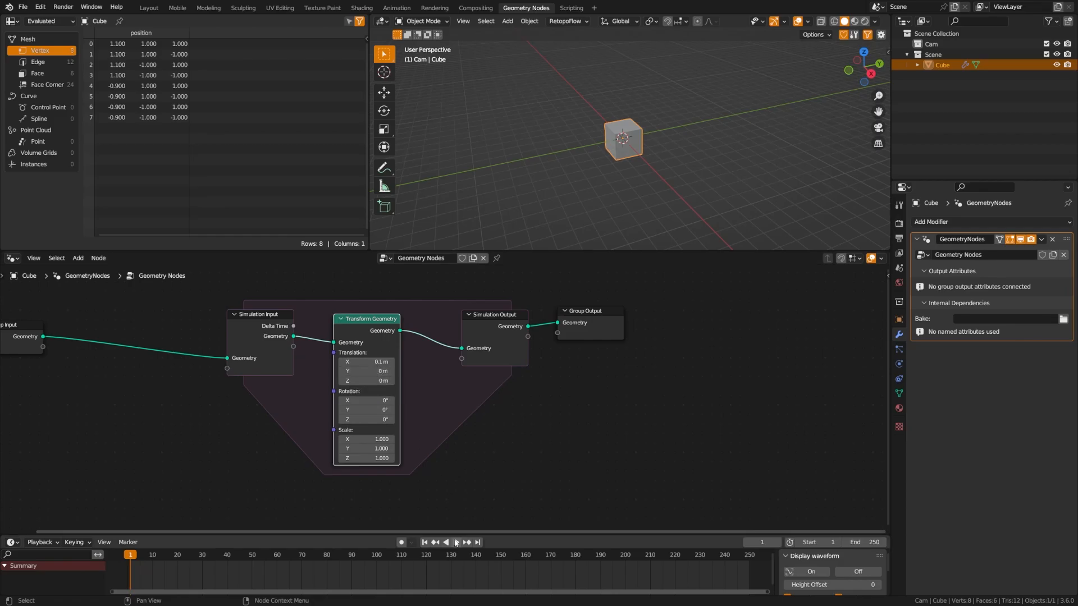
pyautogui.press('space')
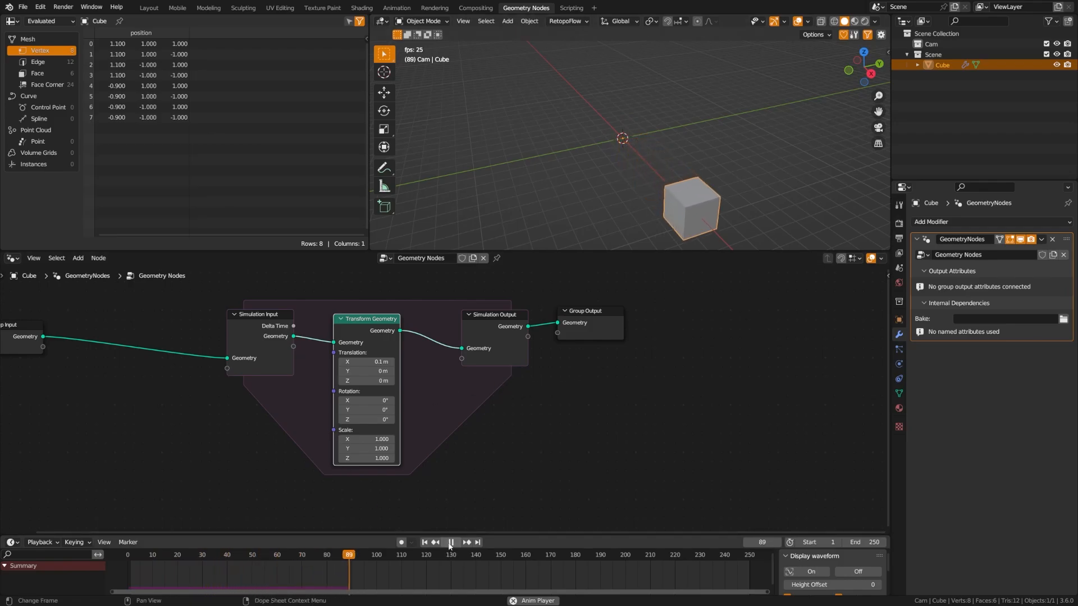
pyautogui.press('space')
# Add a Vector node outside the simulation zone and connect it to Transform Geometry's Translation input.
pyautogui.moveTo(214, 470); pyautogui.dragTo(250, 462, button='middle')
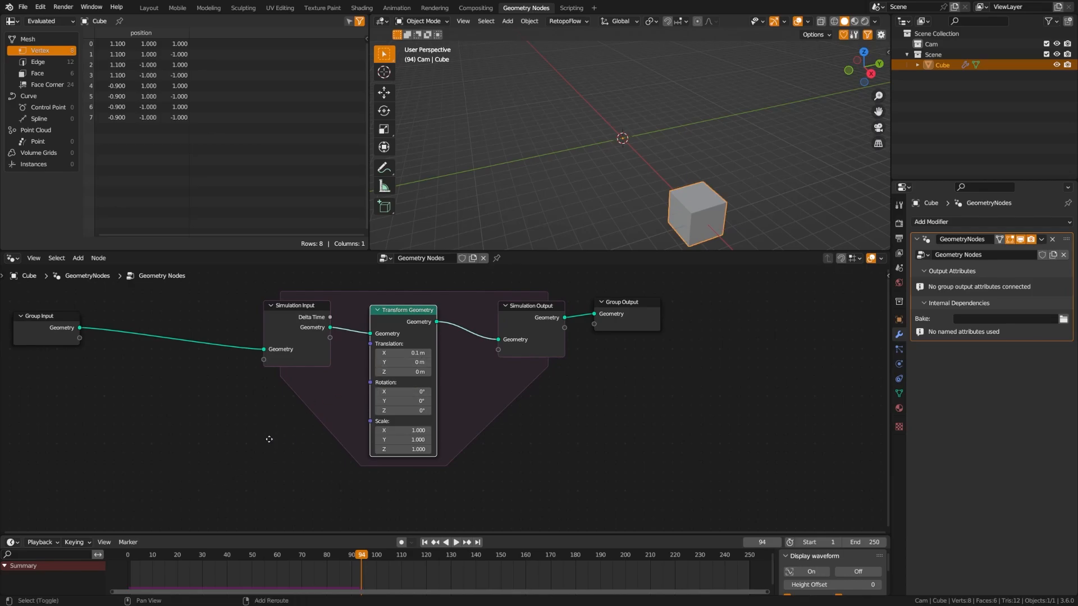
pyautogui.moveTo(234, 425); pyautogui.dragTo(236, 419, button='middle')
pyautogui.hotkey('shift', 'a')
pyautogui.write('vect')
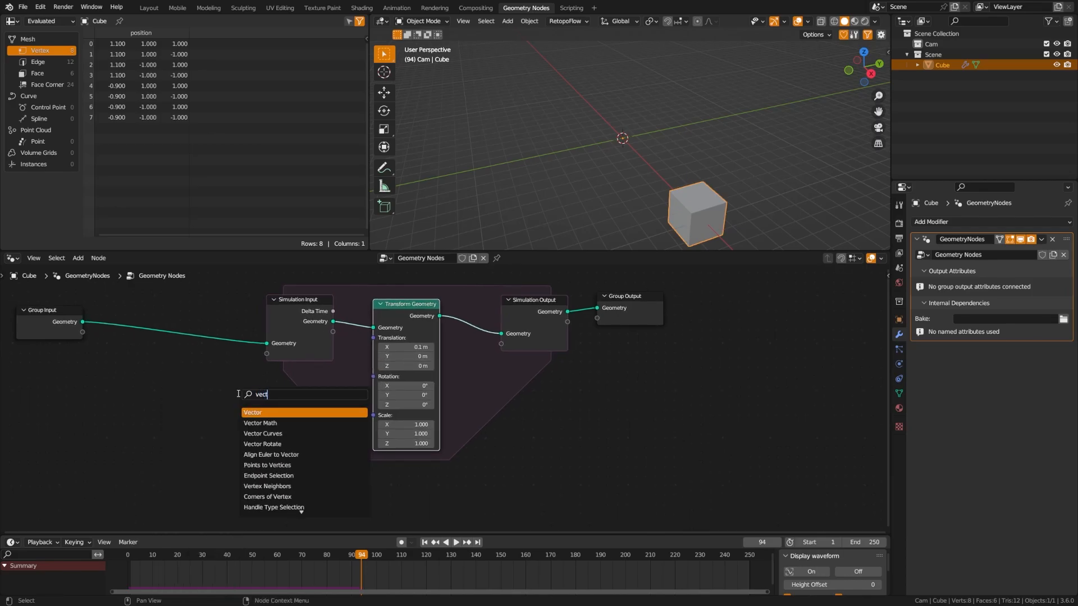
pyautogui.press('Return')
pyautogui.click(184, 407)
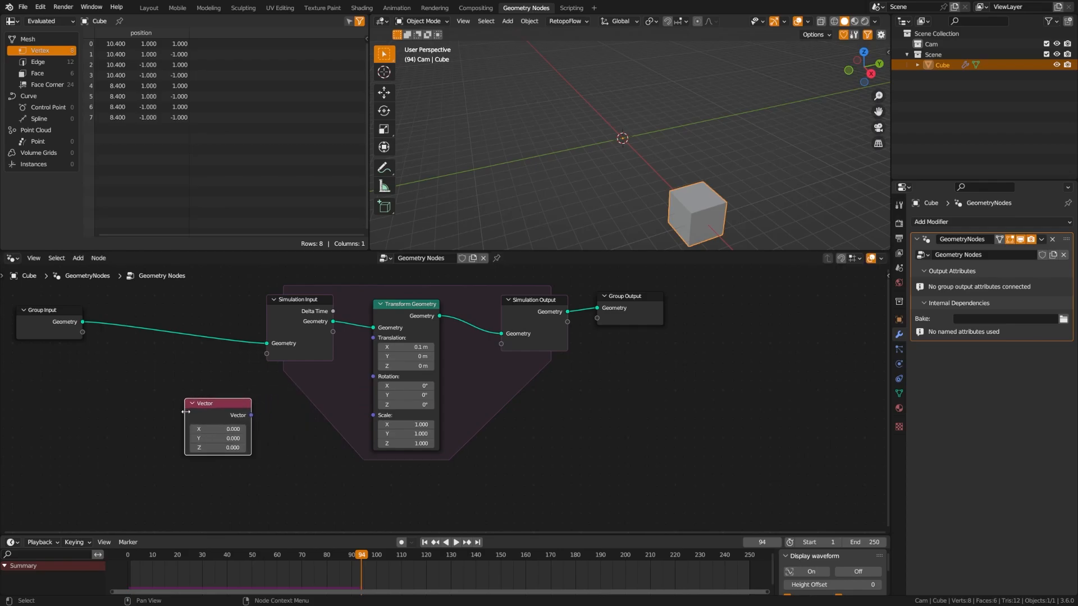
pyautogui.moveTo(227, 403); pyautogui.dragTo(201, 425)
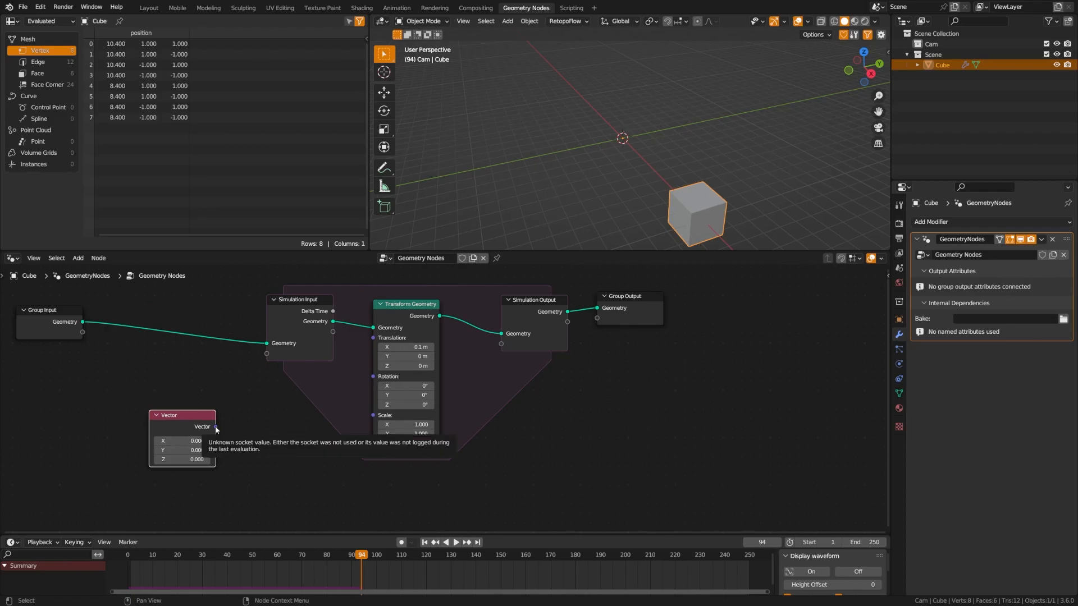
pyautogui.moveTo(216, 427); pyautogui.dragTo(378, 344)
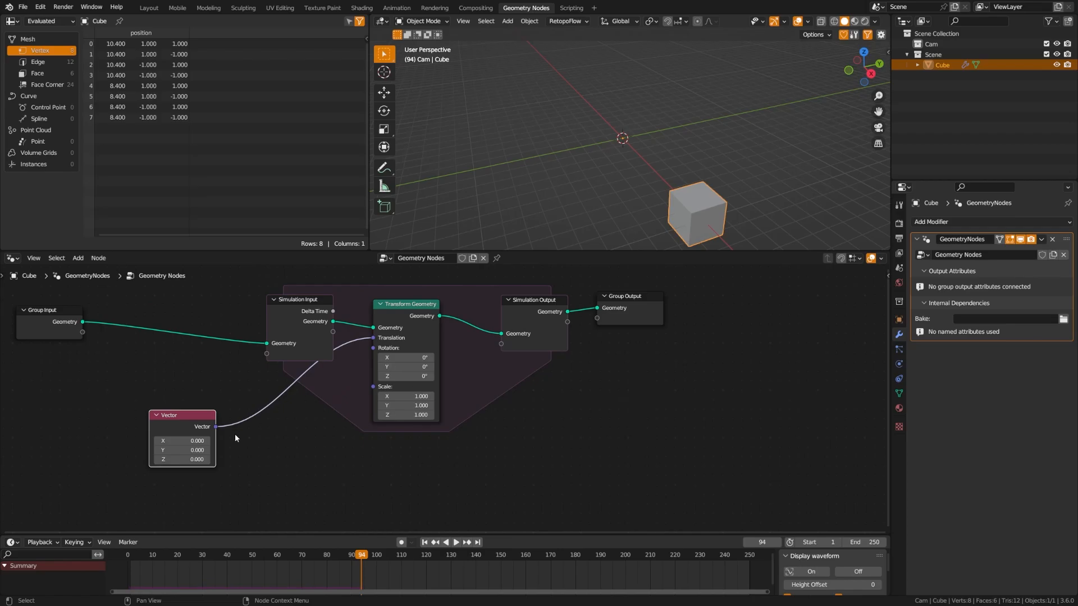
# Set the Vector node's X value to 0.05.
pyautogui.click(190, 442)
pyautogui.press('BackSpace')
pyautogui.write('0.05')
pyautogui.press('Return')
# Replay the simulation from frame 1, stop it, and nudge the Simulation Input and Simulation Output nodes slightly.
pyautogui.click(424, 543)
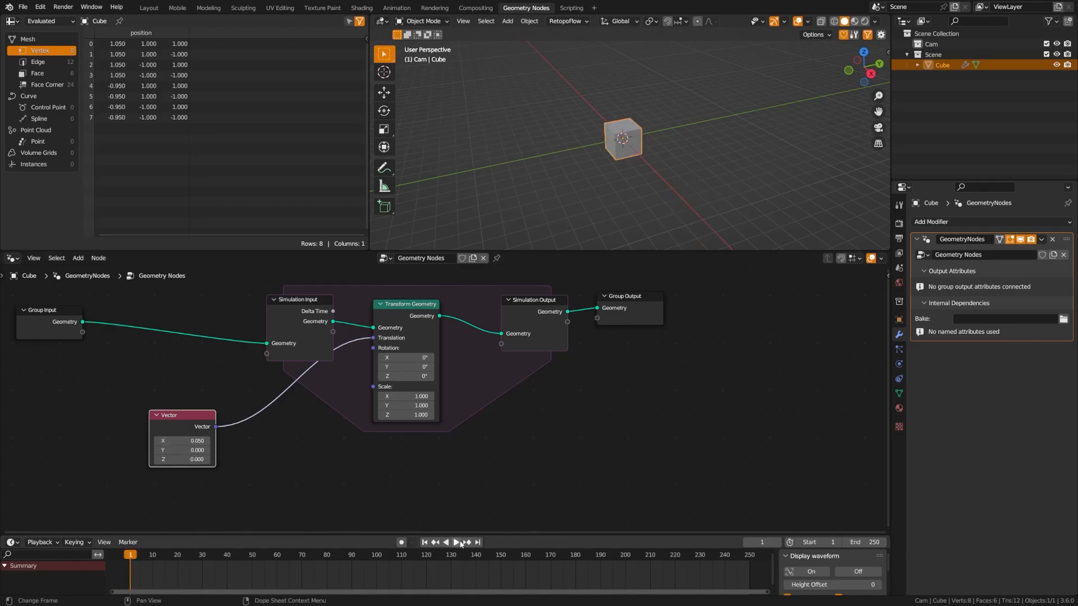
pyautogui.click(456, 542)
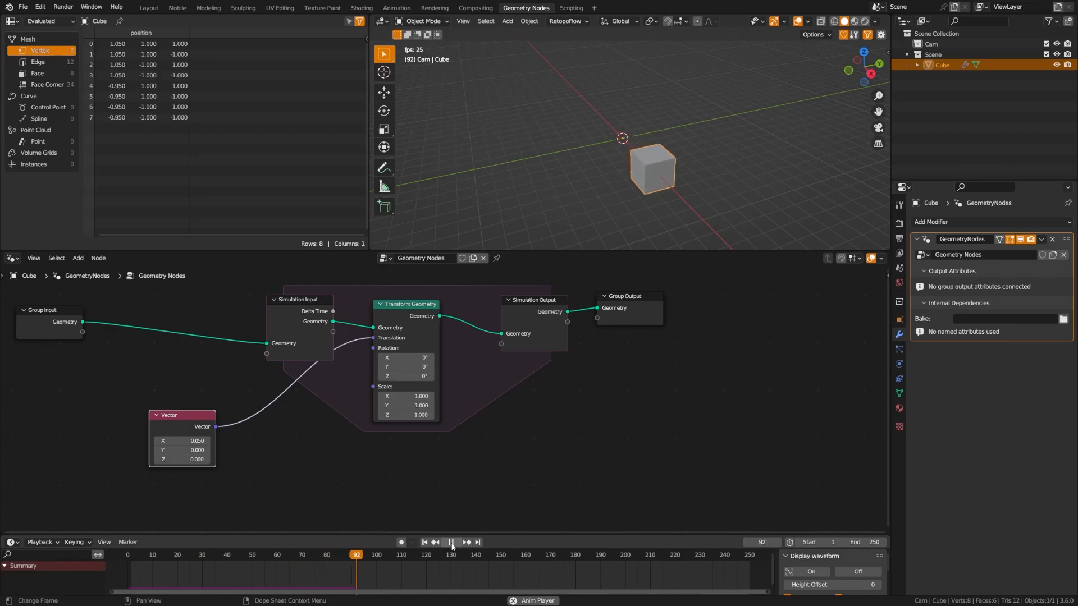
pyautogui.press('space')
pyautogui.moveTo(303, 316)
pyautogui.mouseDown()
pyautogui.moveTo(299, 332)
pyautogui.moveTo(294, 313)
pyautogui.mouseUp()
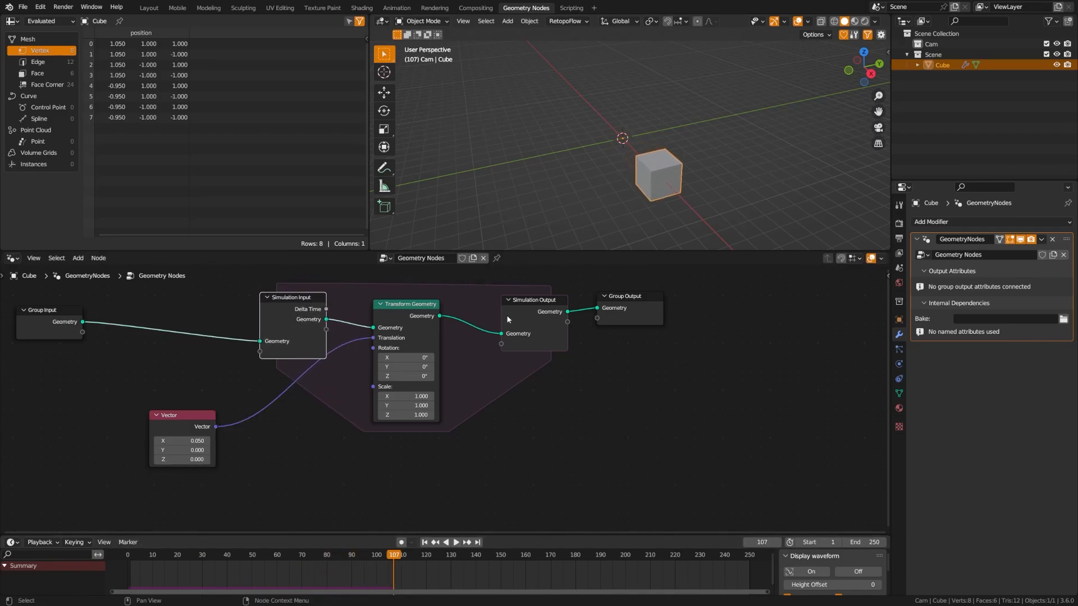
pyautogui.moveTo(513, 309); pyautogui.dragTo(508, 304)
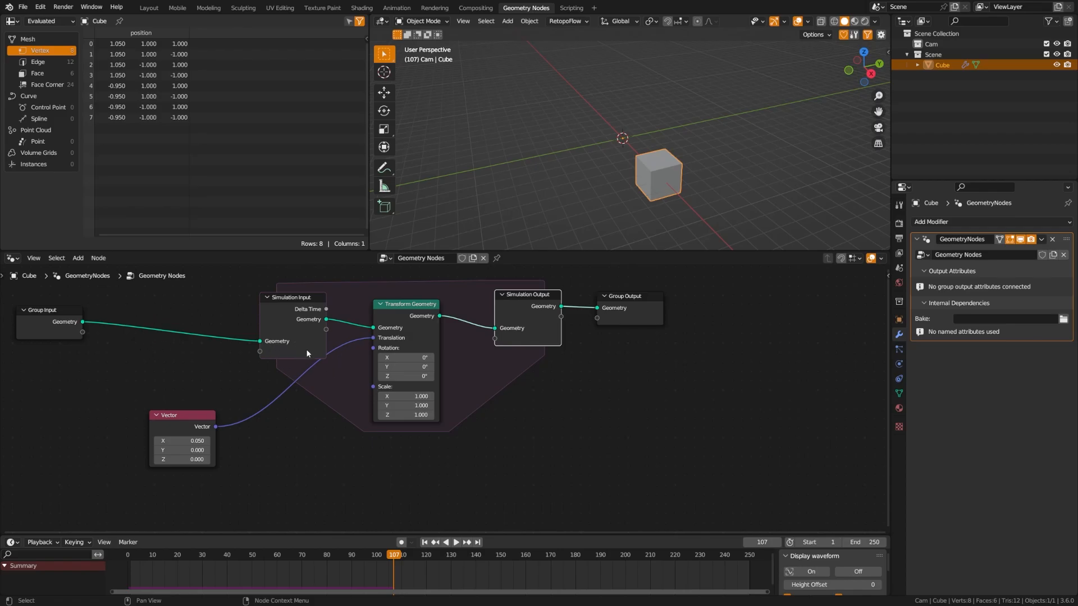
# Delete the Vector node that feeds Transform Geometry's Translation input.
pyautogui.click(296, 477)
pyautogui.hotkey('shift', 'a')
pyautogui.click(194, 424)
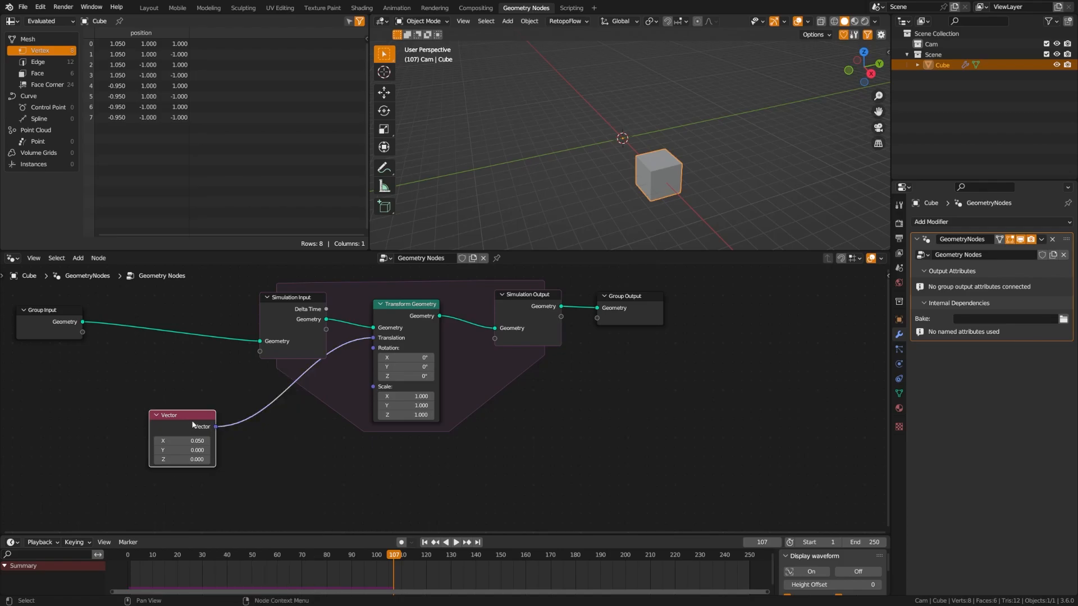
pyautogui.press('x')
# Insert a Transform Geometry node between Group Input and Simulation Input, outside the simulation zone.
pyautogui.moveTo(229, 420); pyautogui.dragTo(294, 412, button='middle')
pyautogui.hotkey('shift', 'a')
pyautogui.click(211, 397)
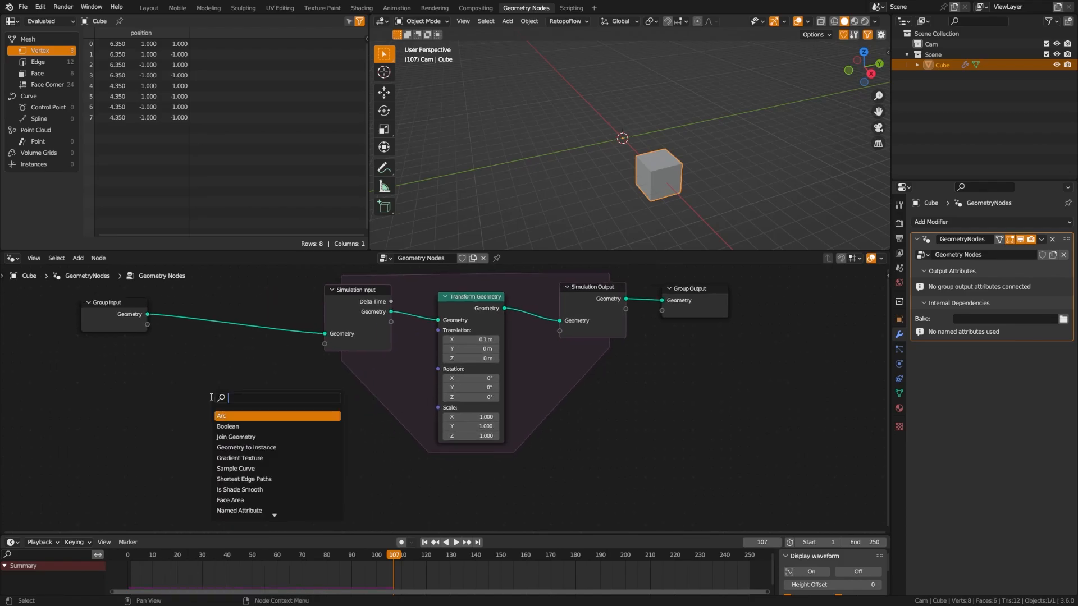
pyautogui.write('tran')
pyautogui.press('Return')
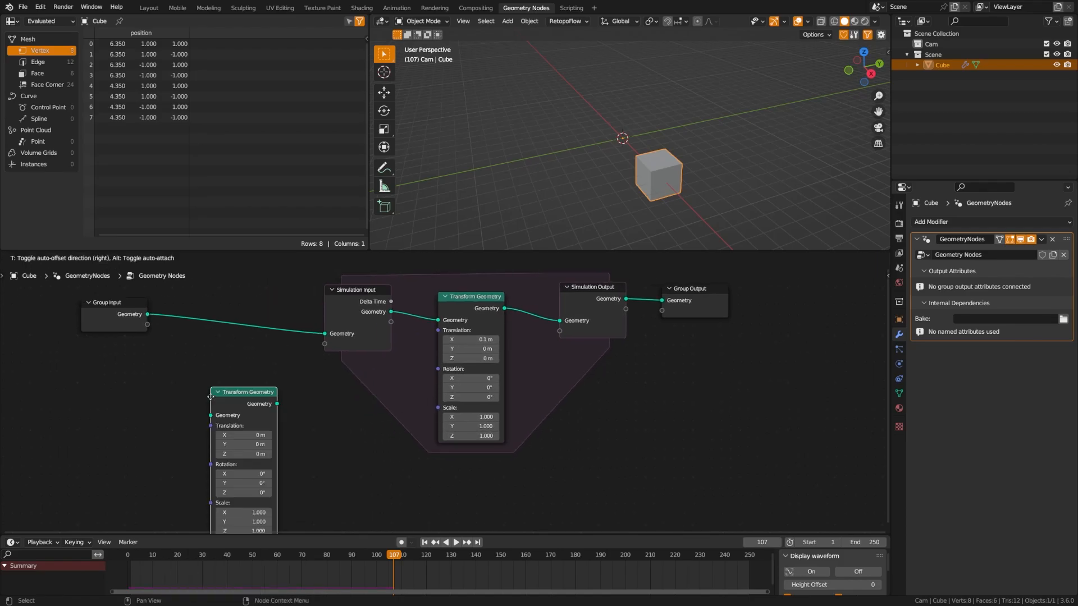
pyautogui.click(241, 315)
# Move Group Output farther from the simulation zone and insert a duplicate of the new Transform Geometry between Simulation Output and Group Output.
pyautogui.scroll(-1, 387, 379)
pyautogui.moveTo(358, 389); pyautogui.dragTo(254, 390, button='middle')
pyautogui.click(530, 322)
pyautogui.press('h')
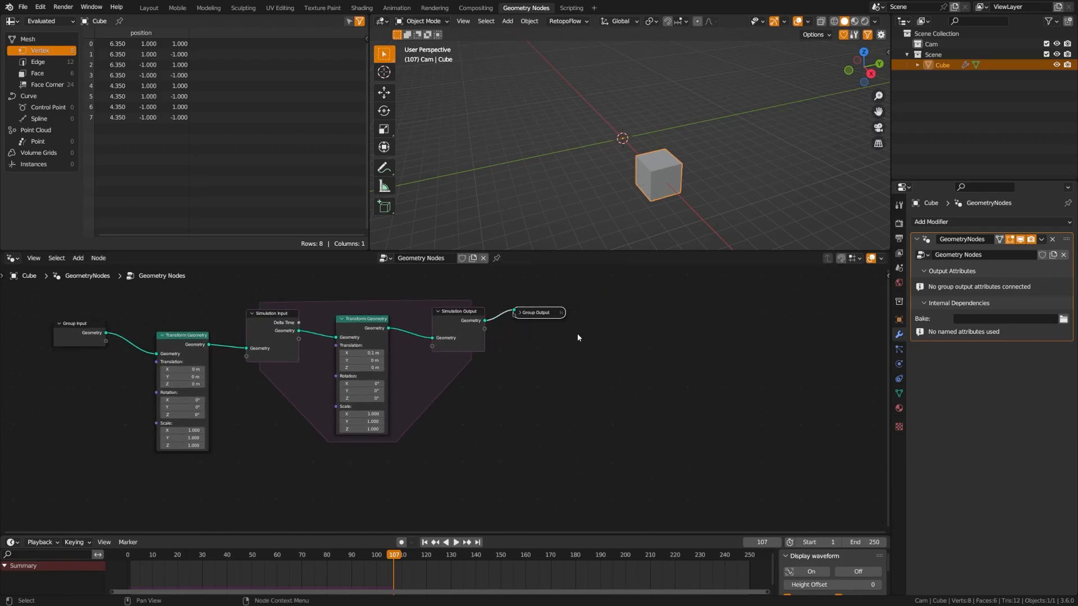
pyautogui.press('h')
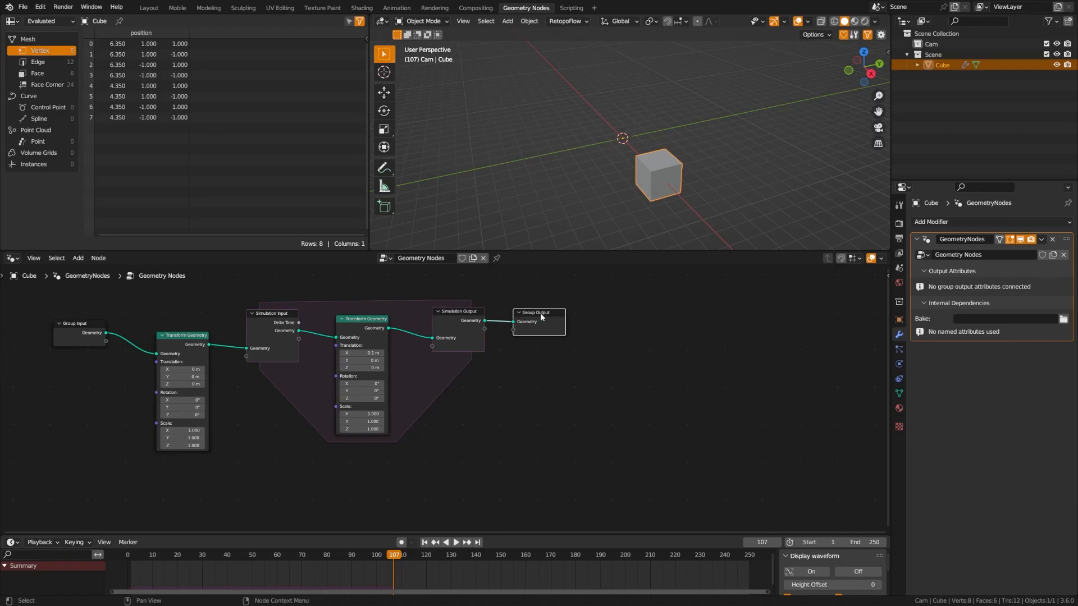
pyautogui.moveTo(539, 327); pyautogui.dragTo(678, 333)
pyautogui.click(192, 343)
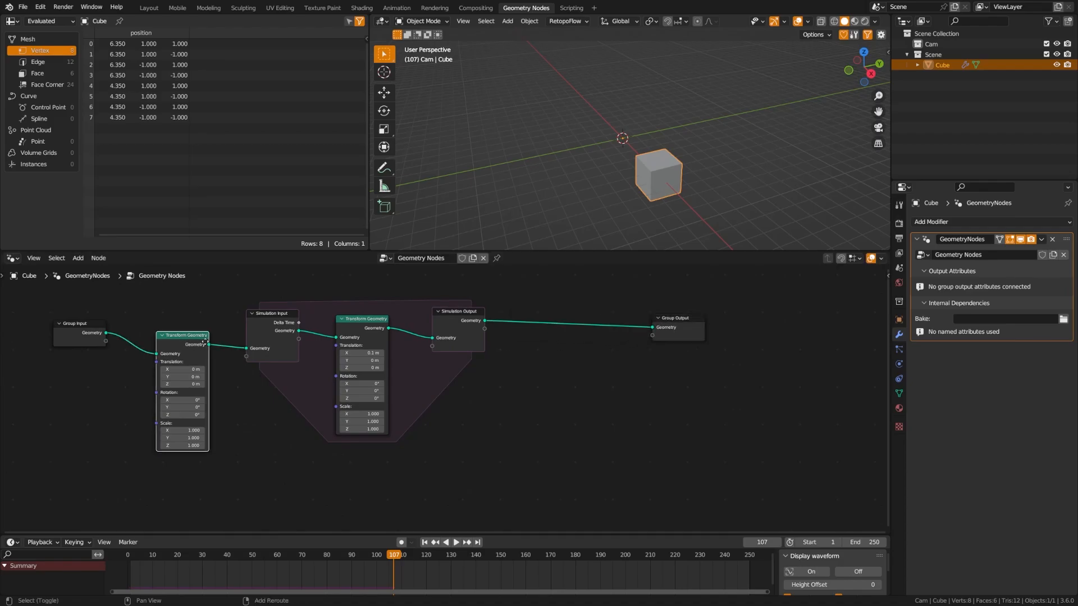
pyautogui.hotkey('shift', 'd')
pyautogui.click(570, 318)
# Set Translation Y to 1 m on the Transform Geometry before the simulation zone and Translation Z to 1 m on the one after it.
pyautogui.click(186, 376)
pyautogui.write('1')
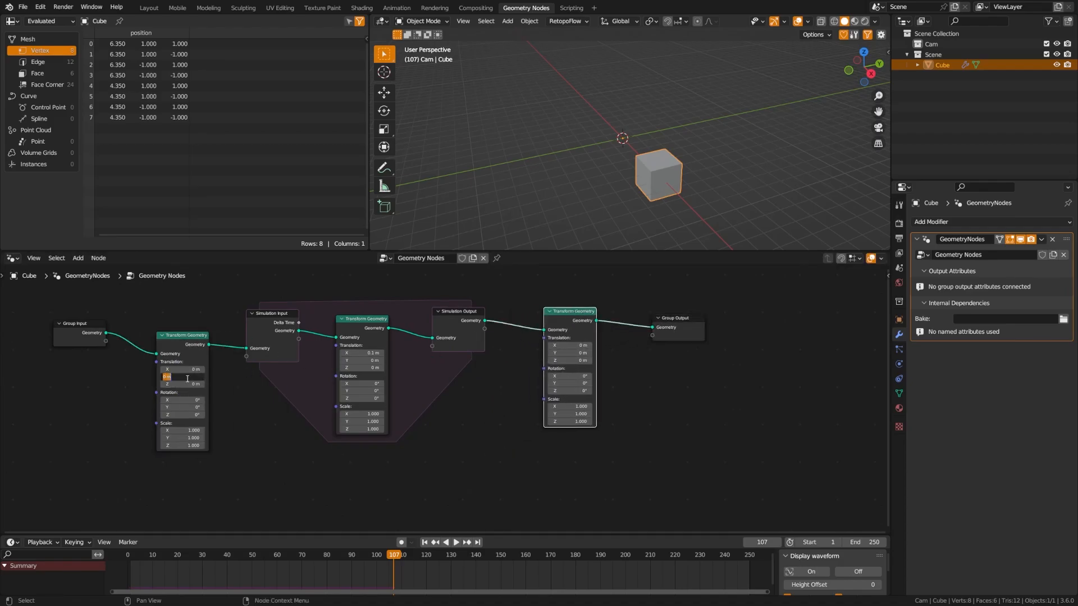
pyautogui.press('Return')
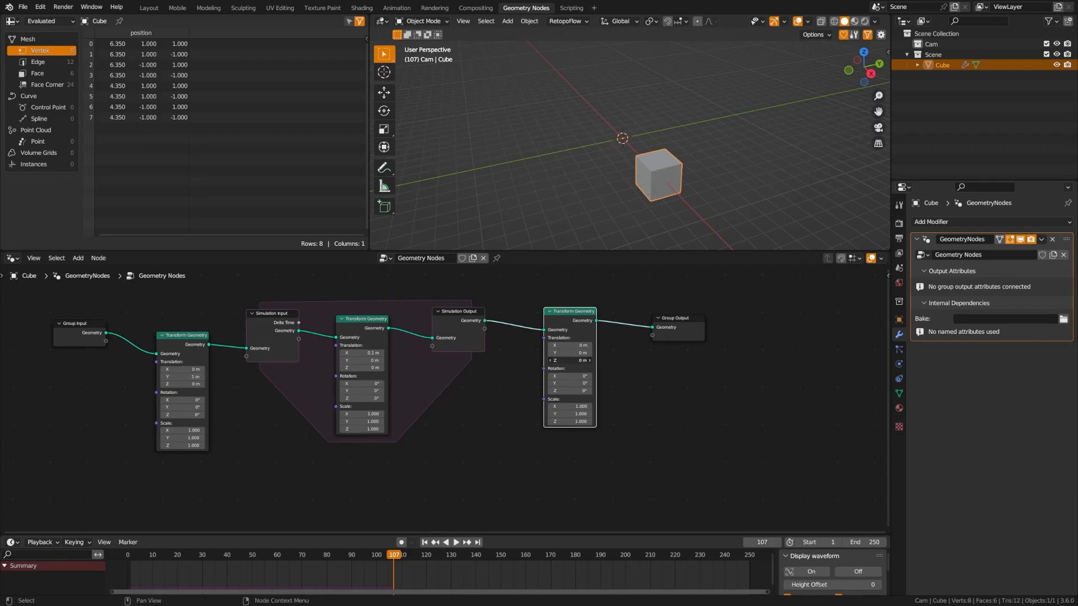
pyautogui.click(569, 364)
pyautogui.write('1')
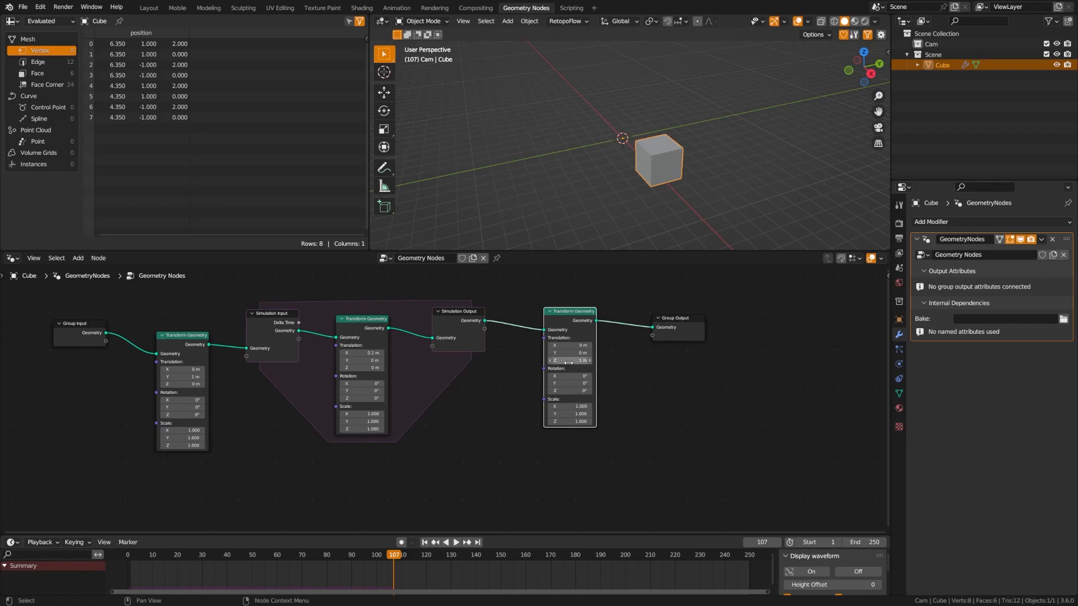
# Play the simulation from frame 1 to compare the transforms before, inside and after the zone, and return to the first frame.
pyautogui.click(424, 542)
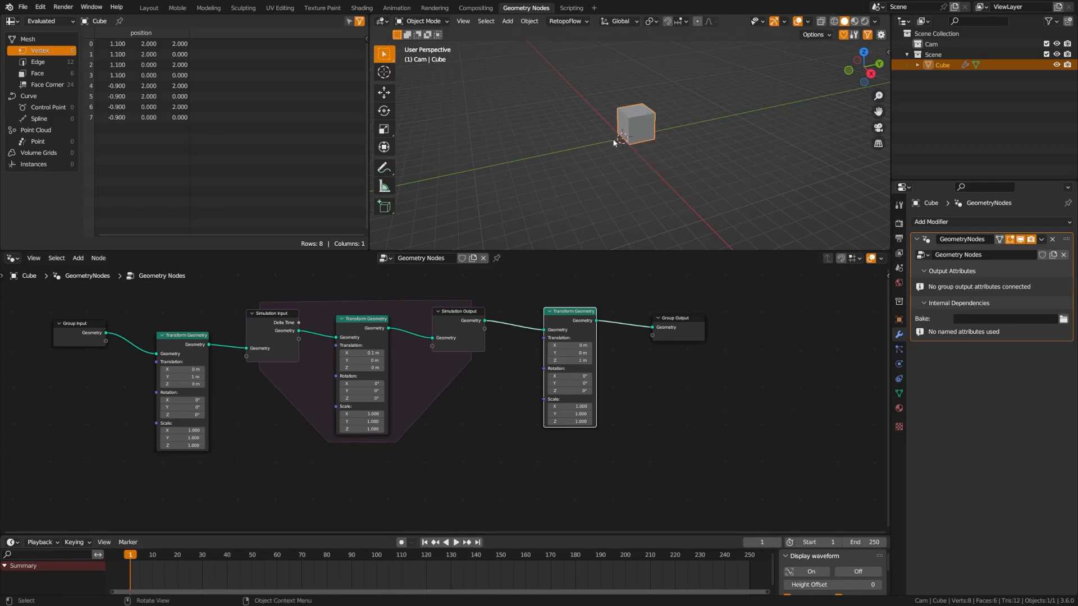
pyautogui.moveTo(638, 150); pyautogui.dragTo(633, 149, button='middle')
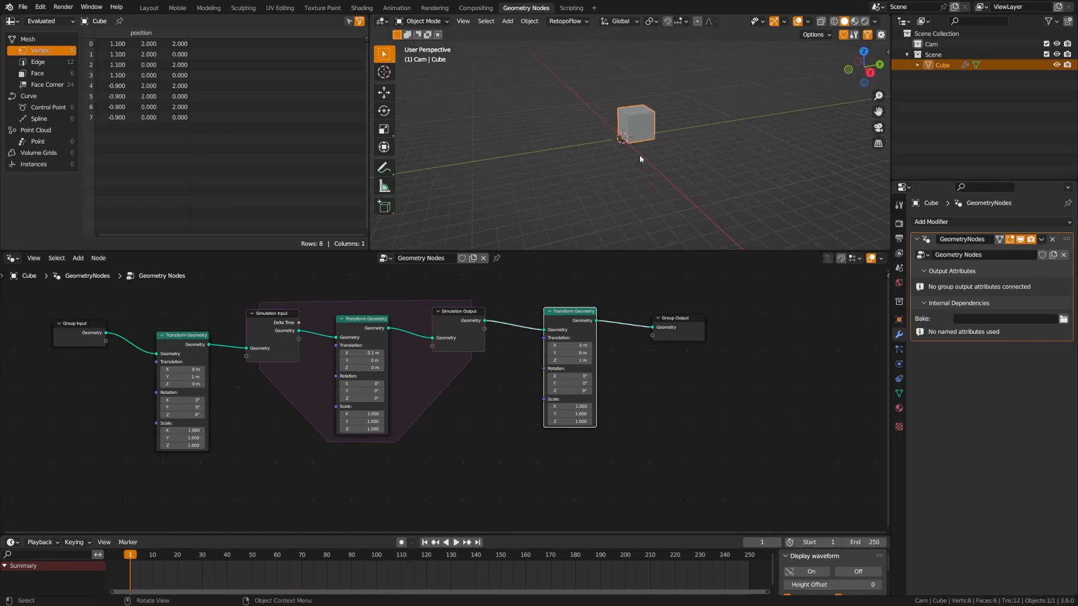
pyautogui.press('space')
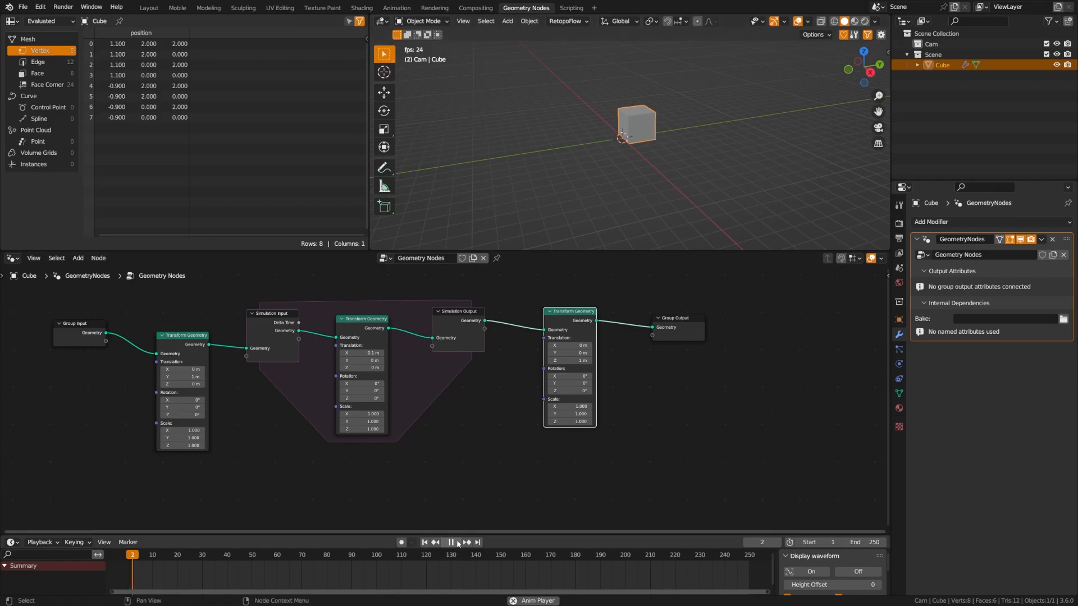
pyautogui.moveTo(366, 327)
pyautogui.mouseDown()
pyautogui.moveTo(380, 342)
pyautogui.moveTo(376, 334)
pyautogui.mouseUp()
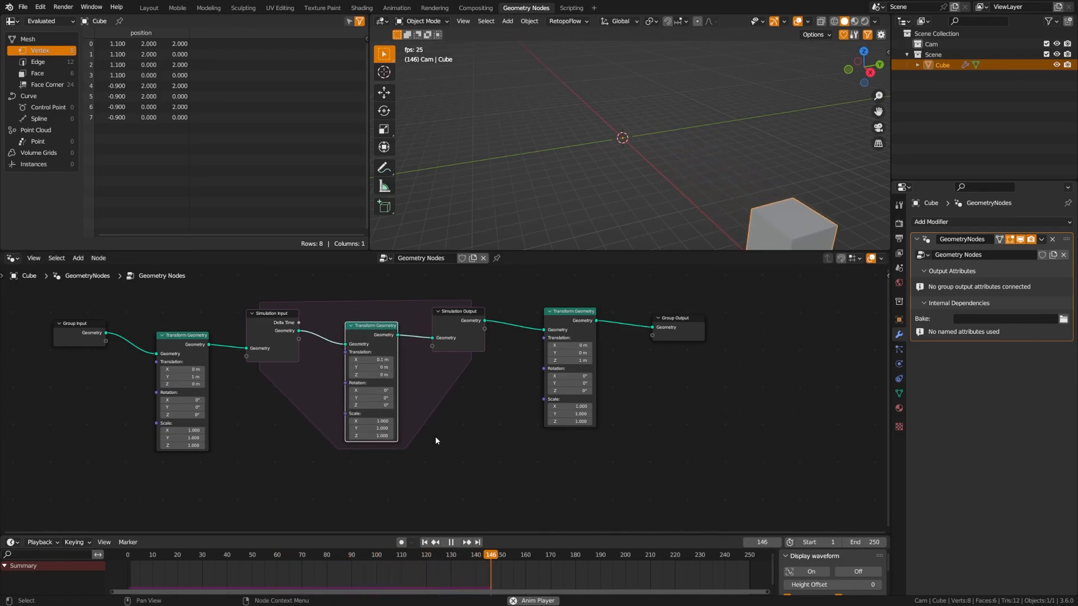
pyautogui.click(425, 542)
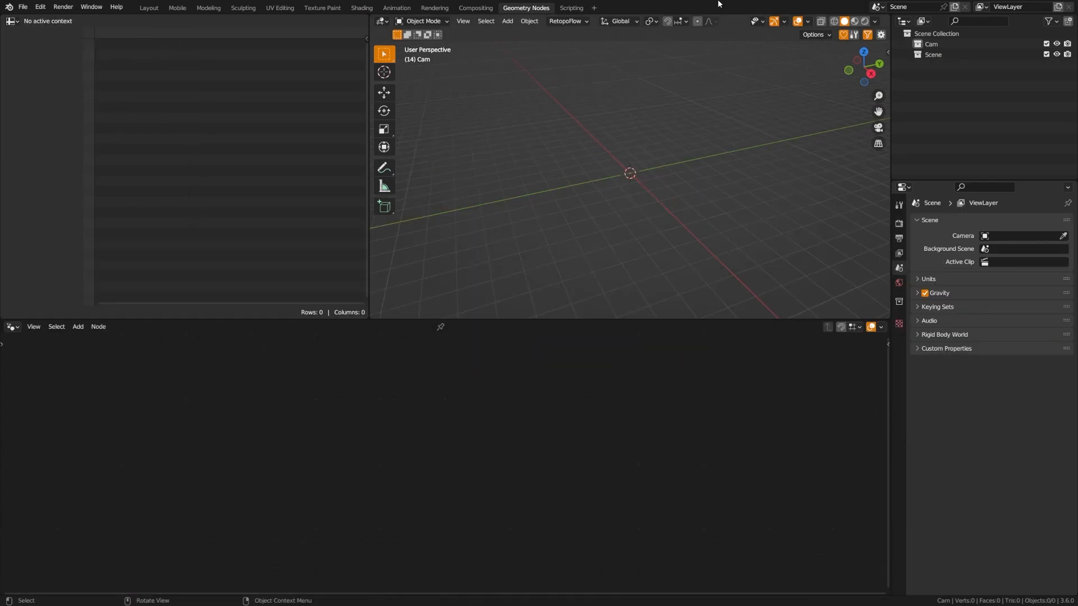
# Add a mesh plane to the empty scene and rename the object Spark.
pyautogui.hotkey('shift', 'a')
pyautogui.moveTo(633, 179)
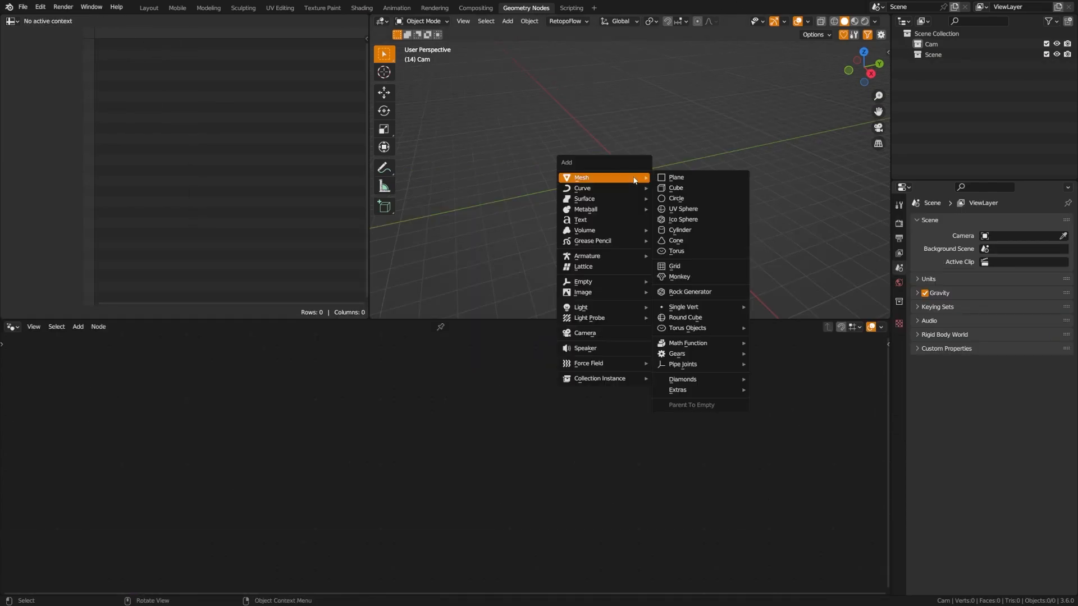
pyautogui.click(681, 178)
pyautogui.scroll(6, 653, 182)
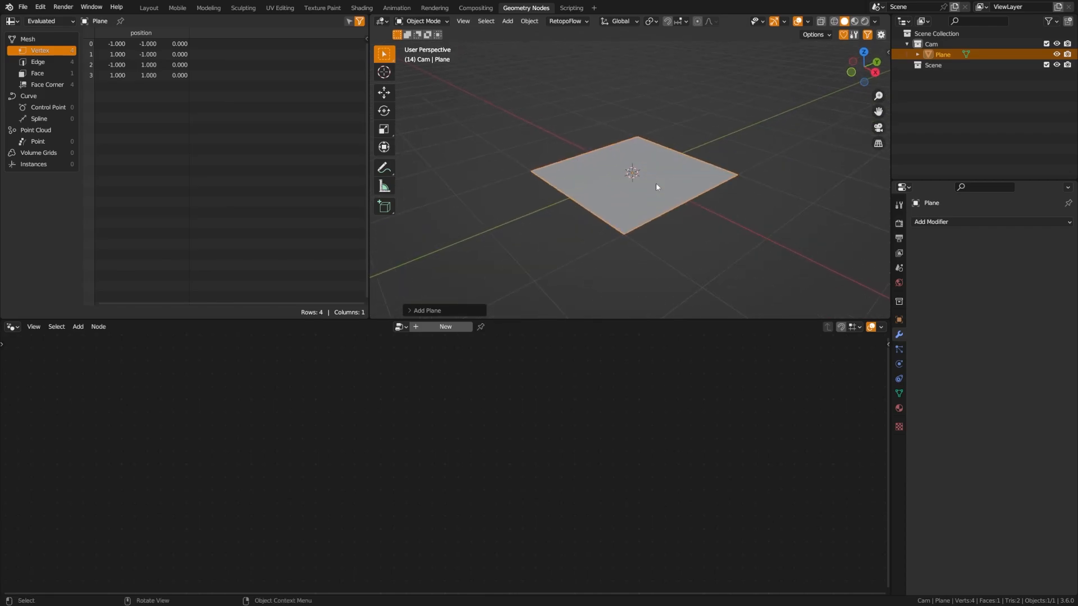
pyautogui.press('F2')
pyautogui.write('Spark')
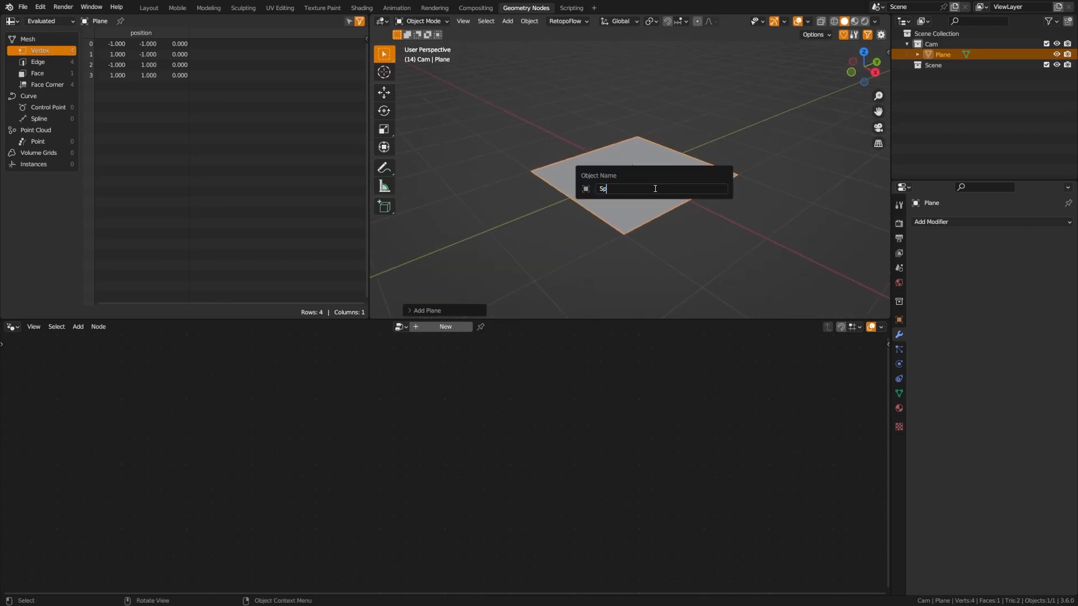
pyautogui.press('Return')
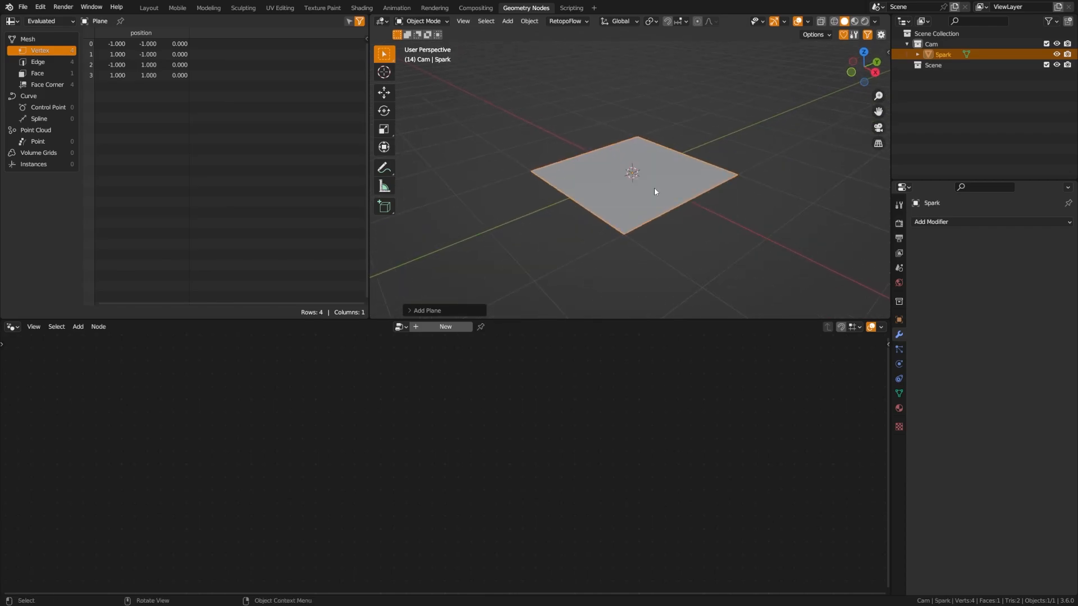
# Create a new geometry node tree for the plane and name it Spark Nodes.
pyautogui.click(435, 327)
pyautogui.doubleClick(446, 327)
pyautogui.write('Spa')
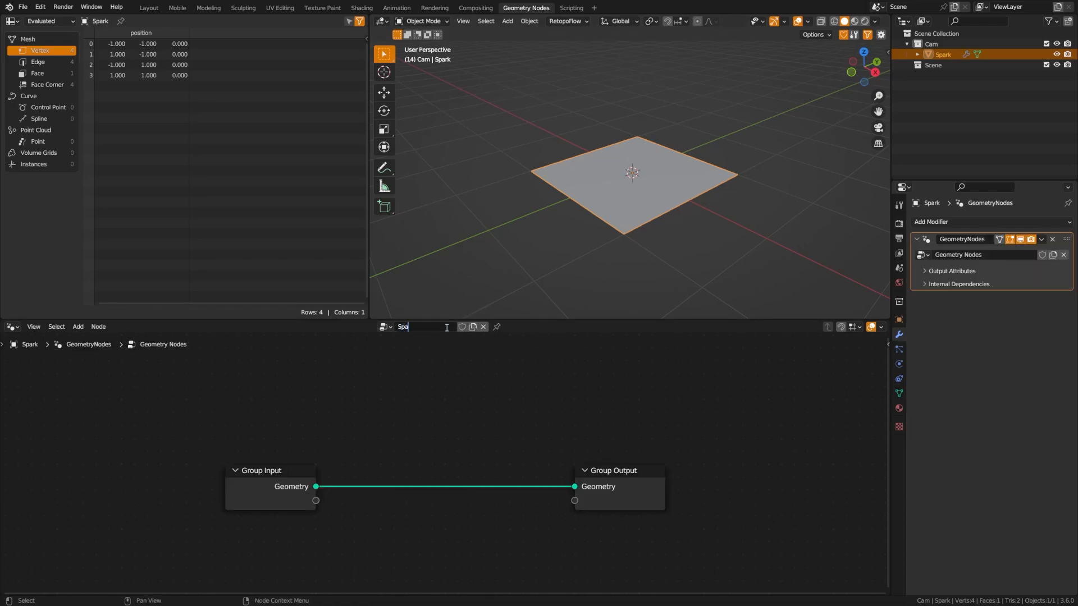
pyautogui.write('rk Nodes')
pyautogui.press('Return')
# Add a Simulation Zone to the Spark Nodes tree, just below the Group Input and Group Output nodes.
pyautogui.moveTo(322, 448); pyautogui.dragTo(327, 425, button='middle')
pyautogui.scroll(-2, 348, 449)
pyautogui.moveTo(368, 478); pyautogui.dragTo(319, 479, button='middle')
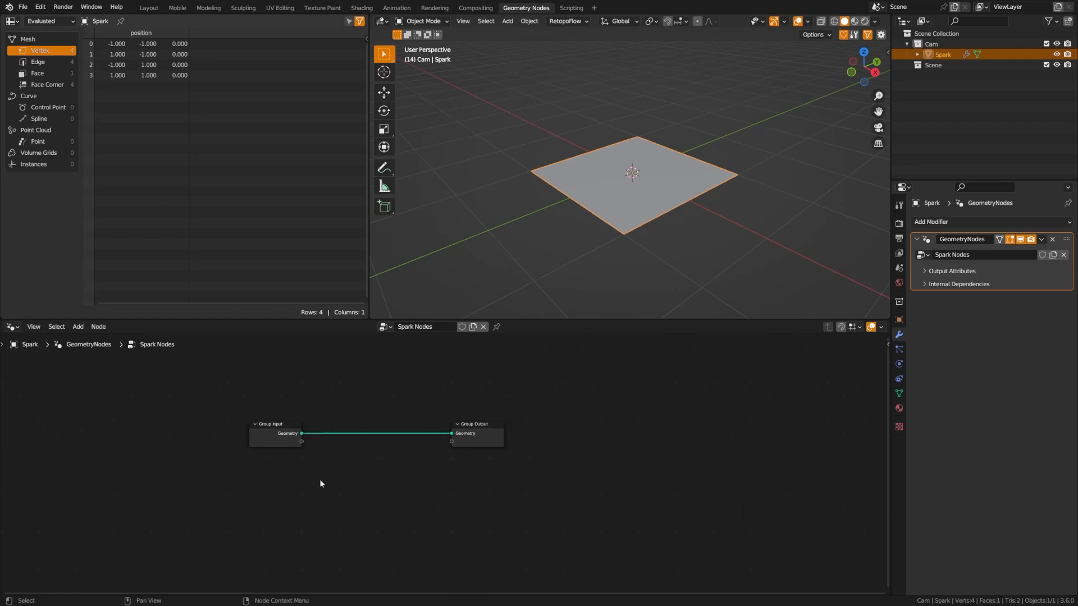
pyautogui.hotkey('shift', 'a')
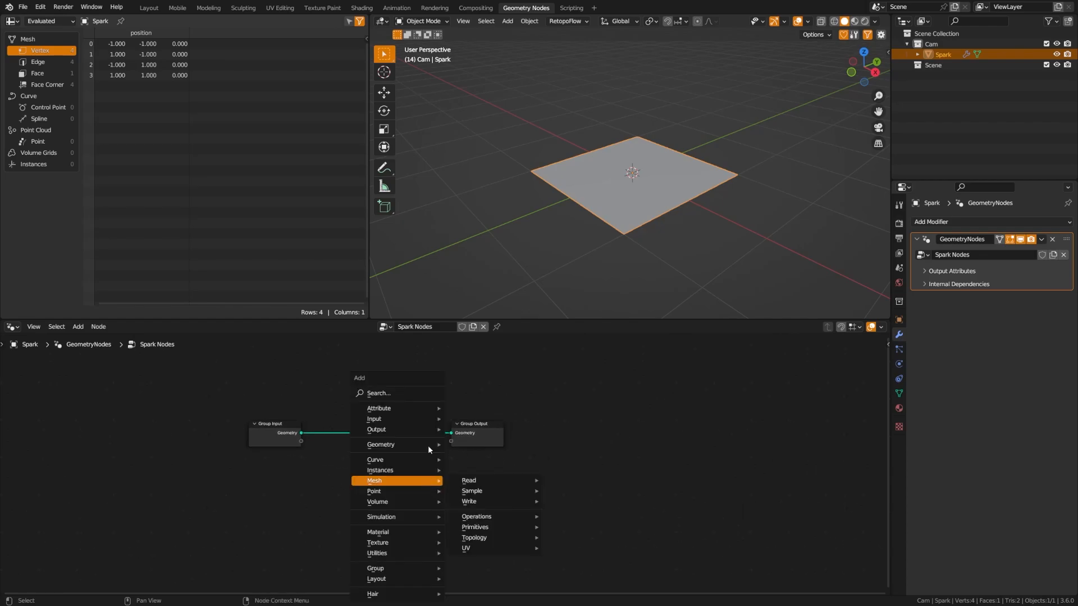
pyautogui.click(413, 393)
pyautogui.write('simul')
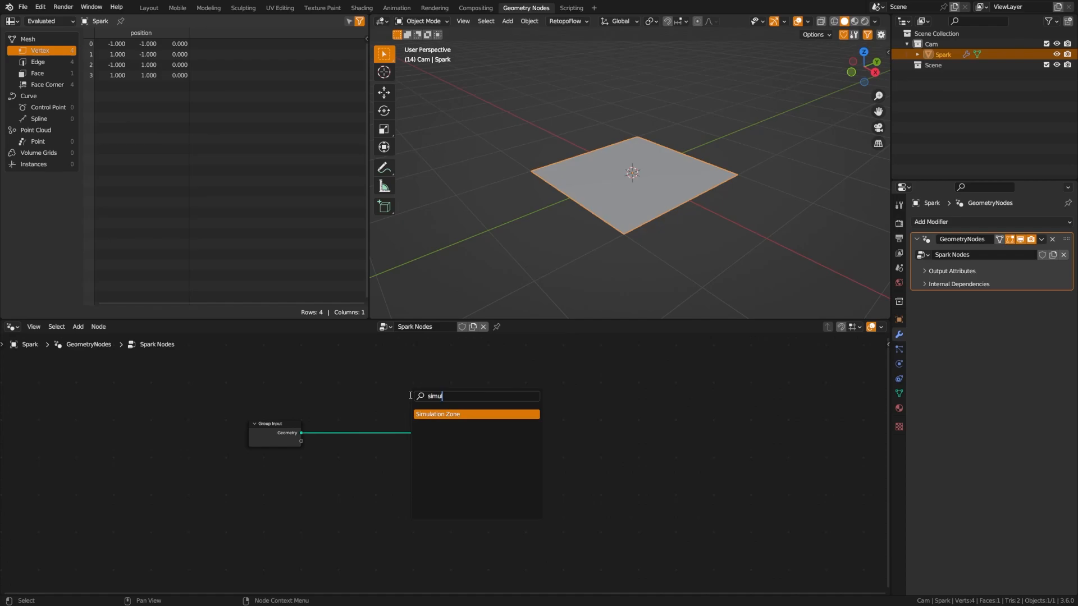
pyautogui.press('Return')
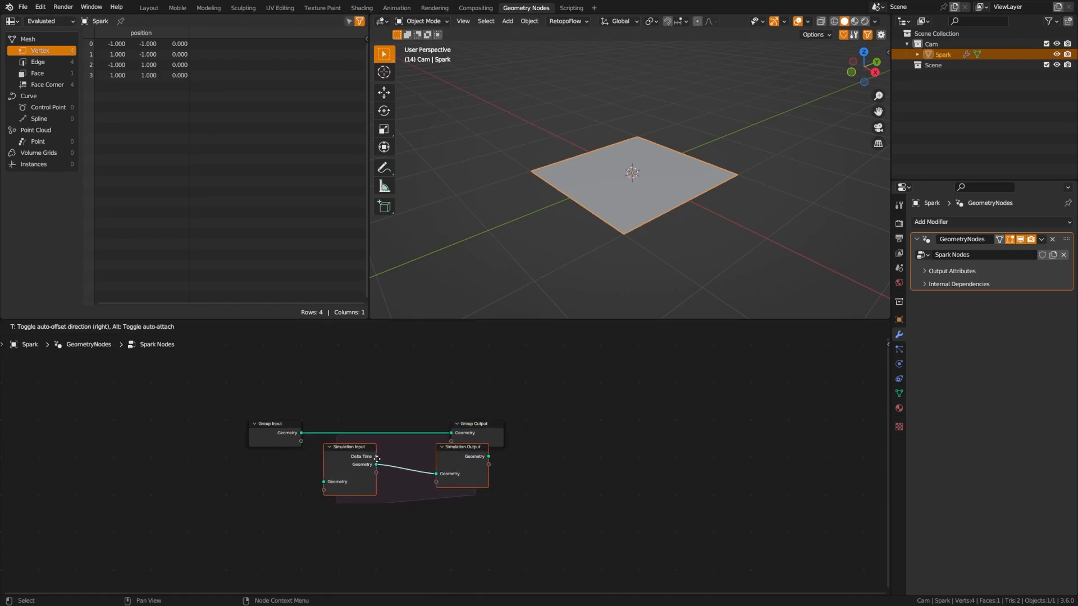
pyautogui.click(375, 463)
# Delete the Group Input node from the Spark Nodes tree.
pyautogui.moveTo(186, 469); pyautogui.dragTo(164, 433, button='middle')
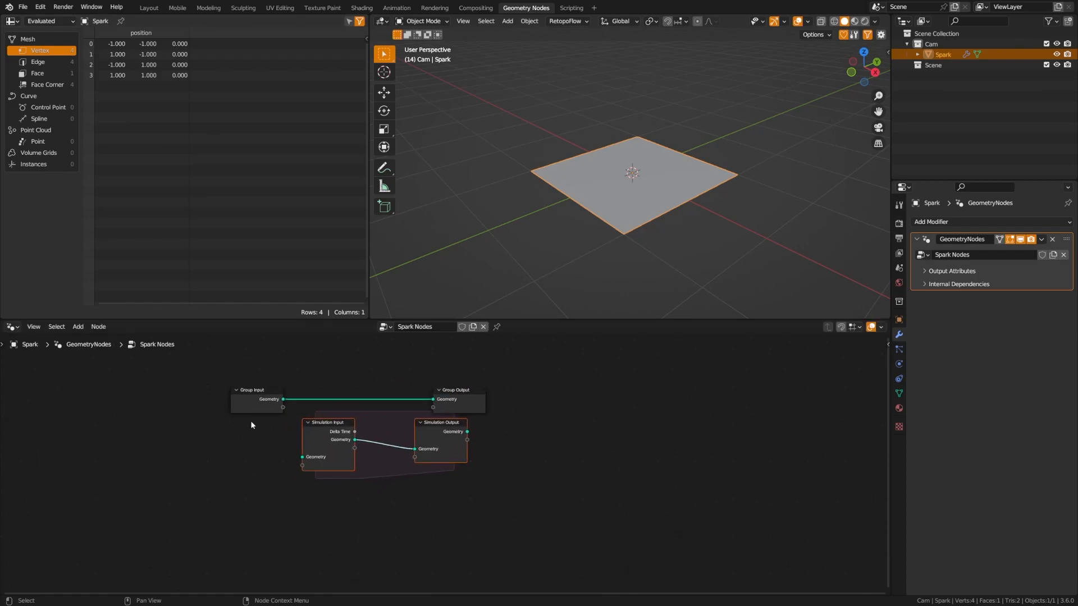
pyautogui.click(257, 405)
pyautogui.press('x')
# Move both simulation nodes away from Group Output and connect Simulation Output's Geometry to Group Output's Geometry.
pyautogui.moveTo(429, 440); pyautogui.dragTo(372, 452, button='middle')
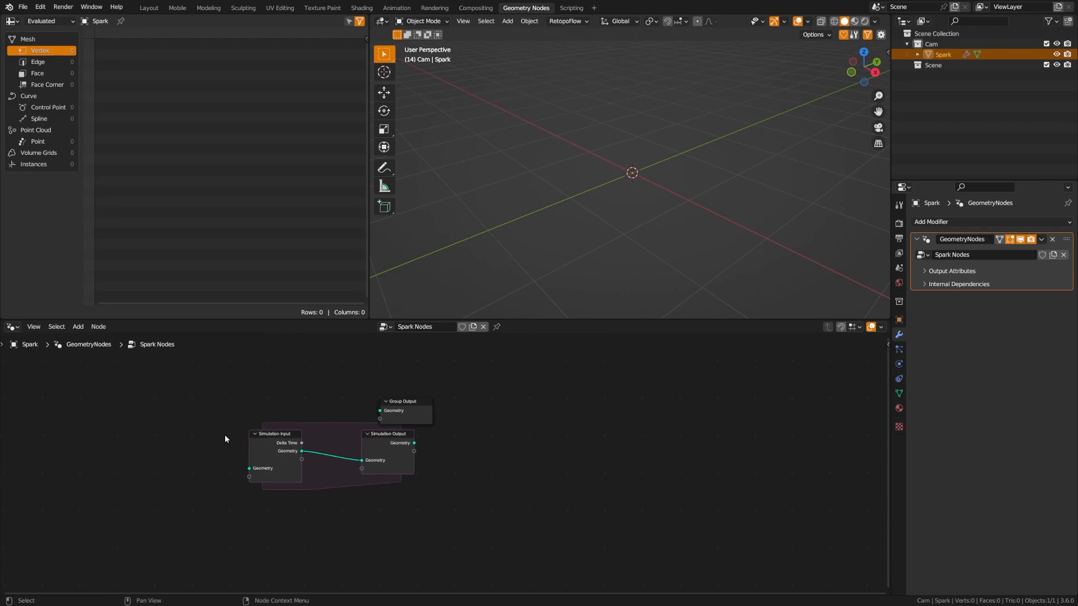
pyautogui.moveTo(224, 435); pyautogui.dragTo(449, 499)
pyautogui.press('g')
pyautogui.click(271, 467)
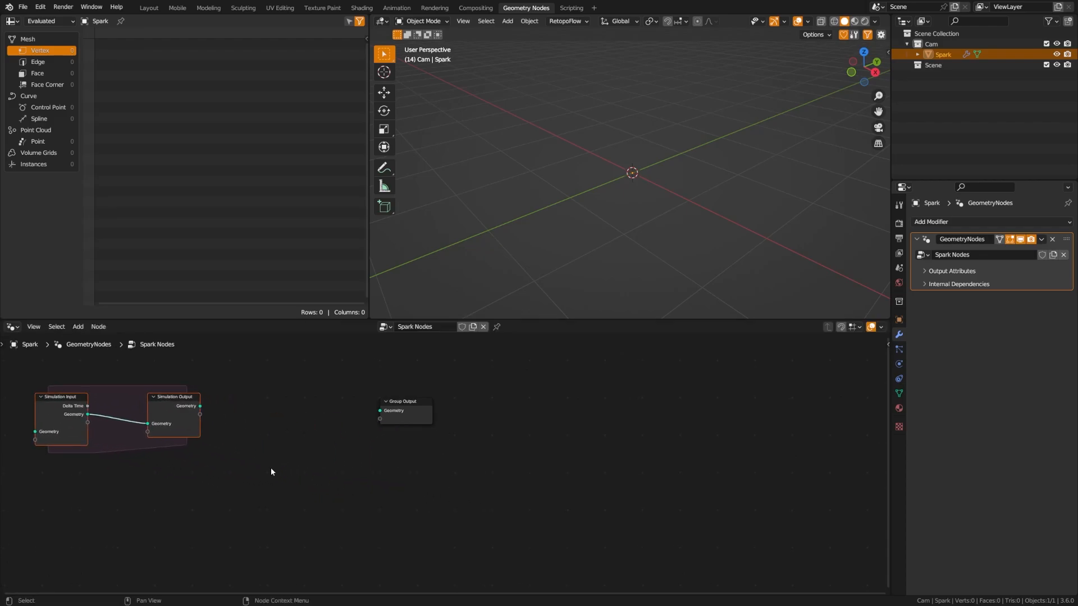
pyautogui.moveTo(271, 467); pyautogui.dragTo(359, 449, button='middle')
pyautogui.moveTo(304, 405); pyautogui.dragTo(483, 409)
# Add a Grid node outside the simulation zone, below and ahead of Simulation Input.
pyautogui.moveTo(259, 432); pyautogui.dragTo(337, 433, button='middle')
pyautogui.scroll(-2, 338, 436)
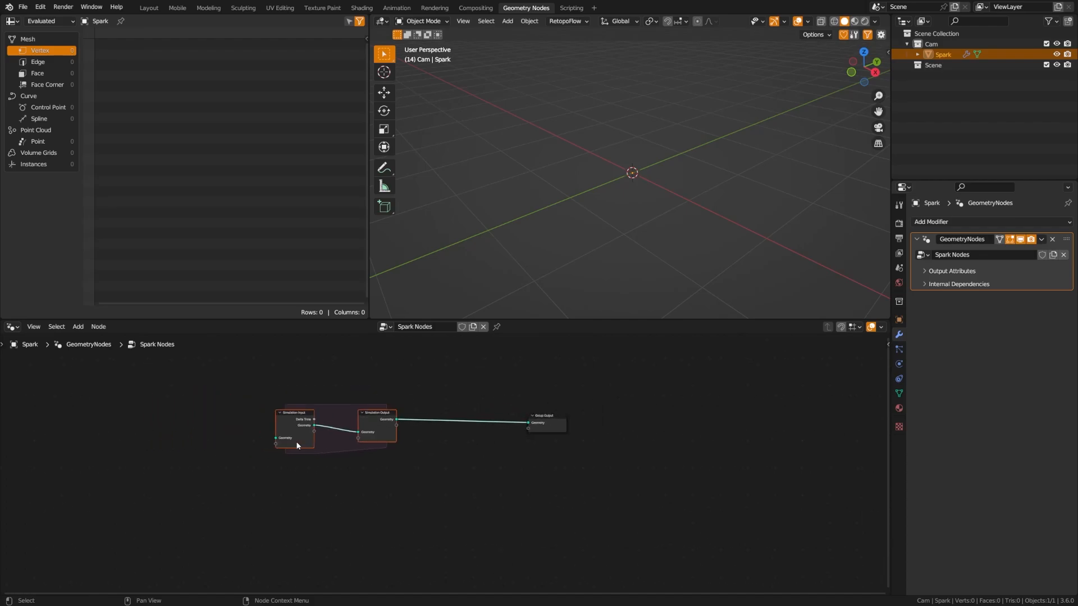
pyautogui.scroll(3, 259, 353)
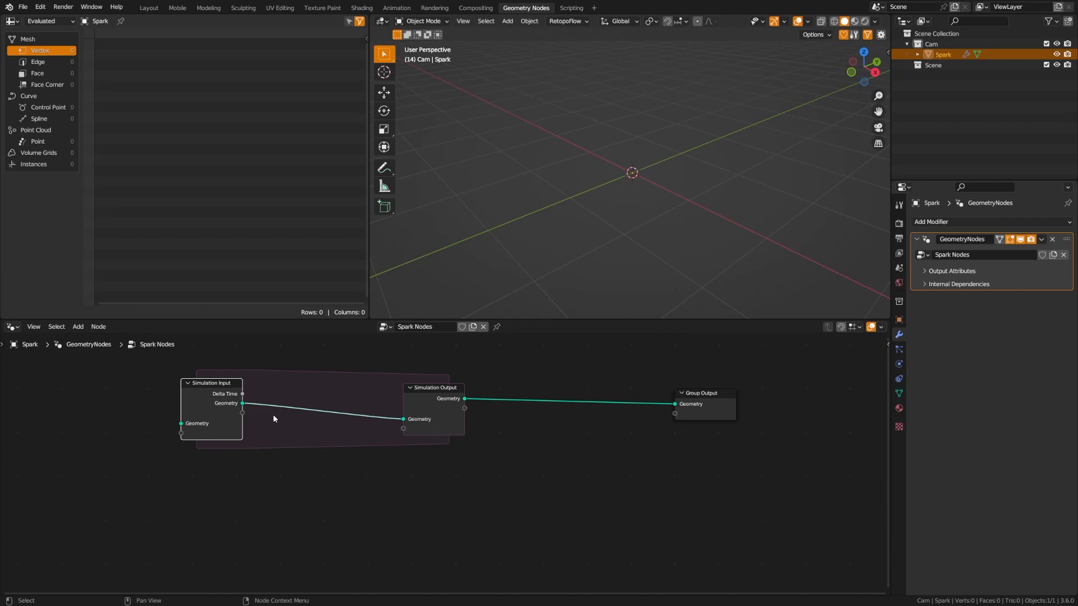
pyautogui.hscroll(-2, 231, 474)
pyautogui.scroll(-2, 204, 505)
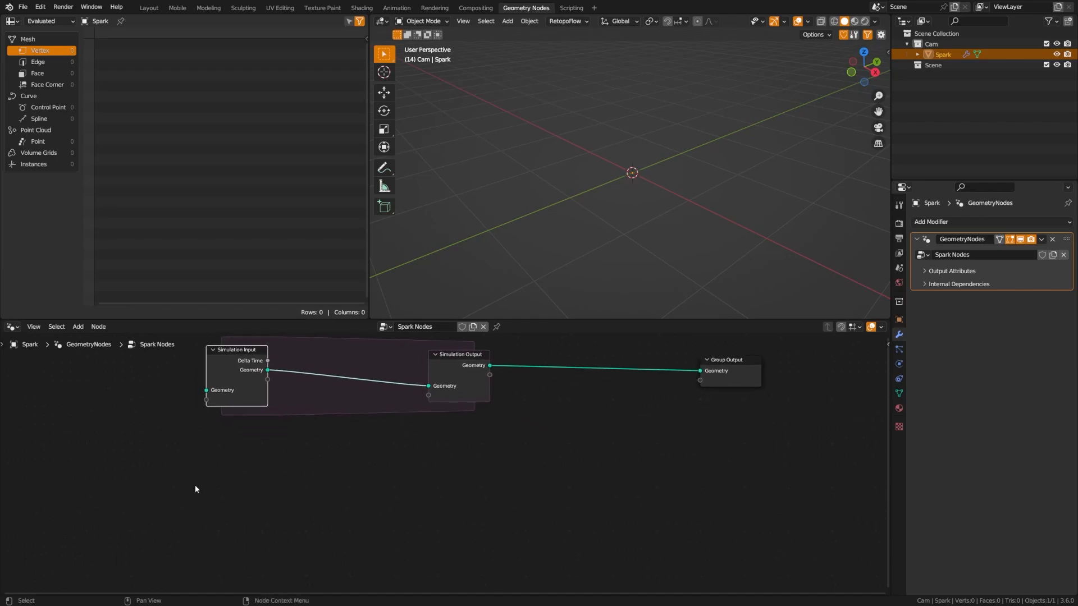
pyautogui.click(157, 489)
pyautogui.hotkey('shift', 'a')
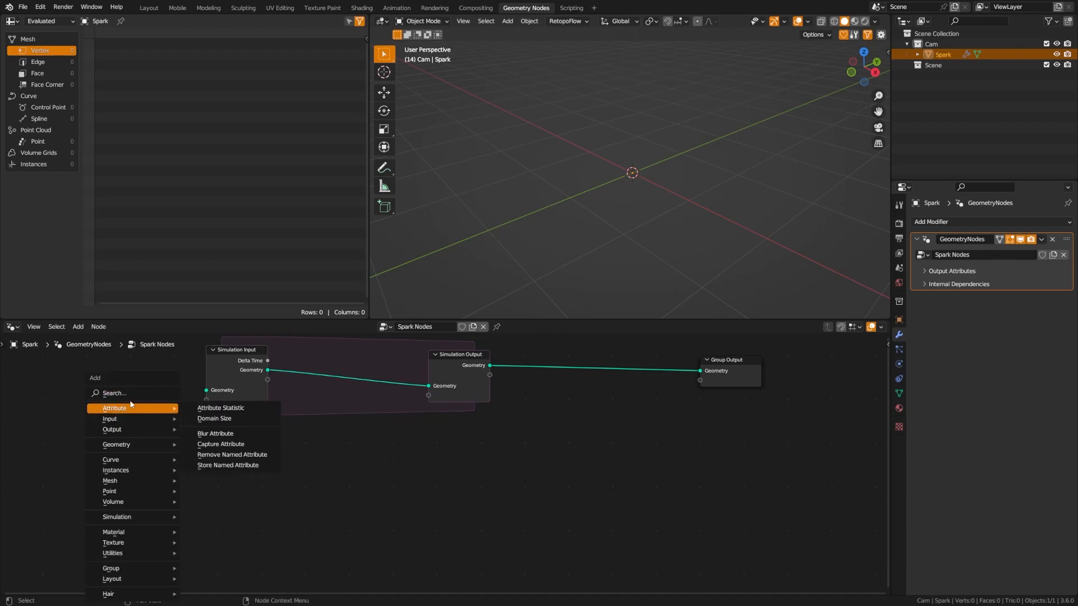
pyautogui.click(131, 396)
pyautogui.write('grid')
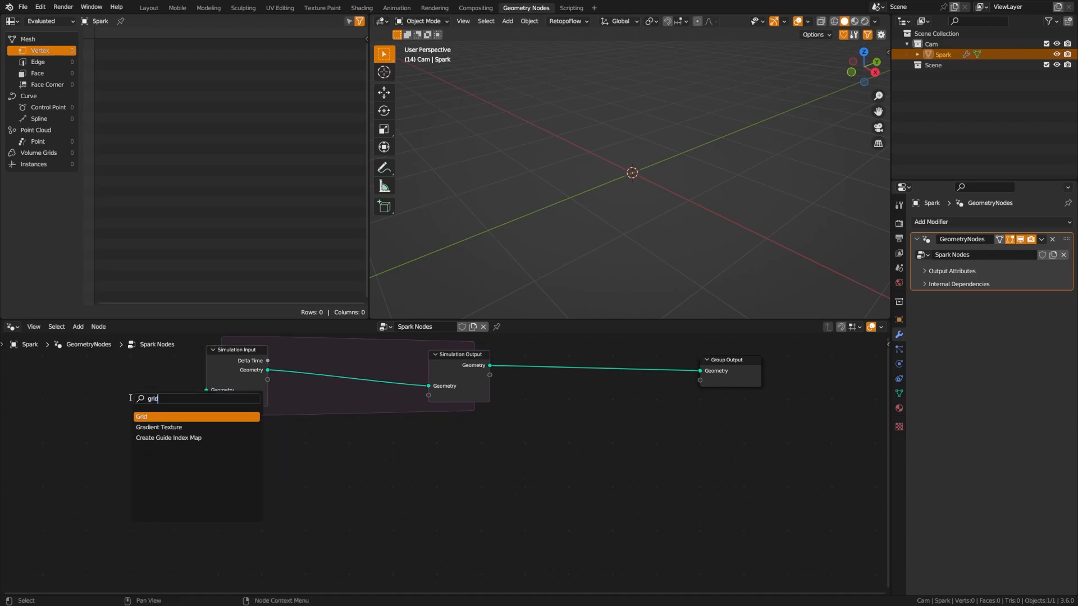
pyautogui.press('Return')
pyautogui.click(50, 422)
# Preview the Grid's mesh through a Viewer node and place the Viewer well clear of the Grid, below the simulation zone.
pyautogui.moveTo(192, 449); pyautogui.dragTo(275, 448, button='middle')
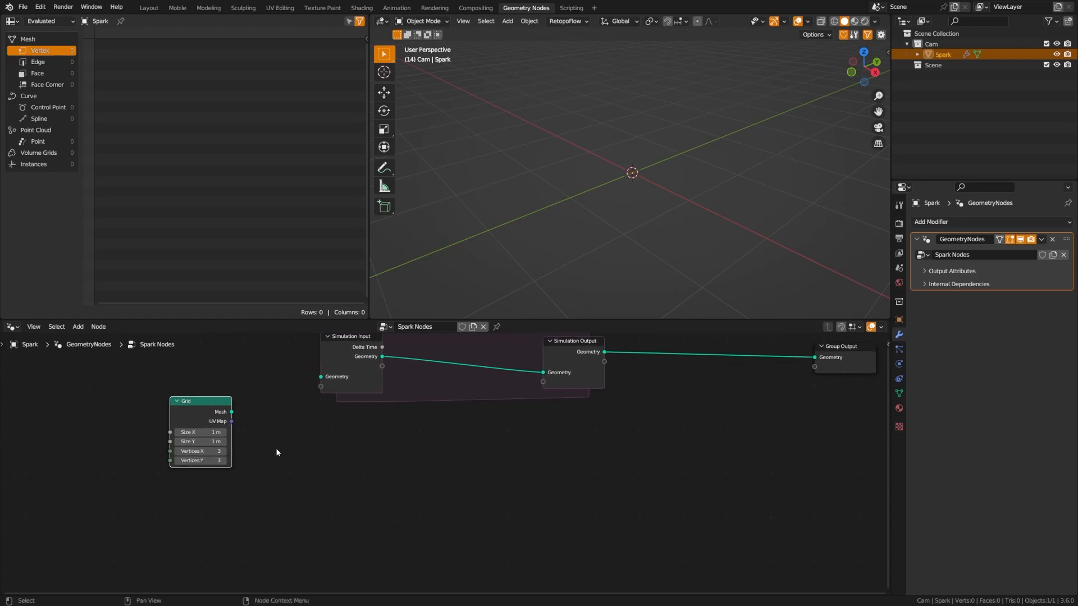
pyautogui.keyDown('ctrl'); pyautogui.keyDown('shift'); pyautogui.click(198, 409); pyautogui.keyUp('shift'); pyautogui.keyUp('ctrl')
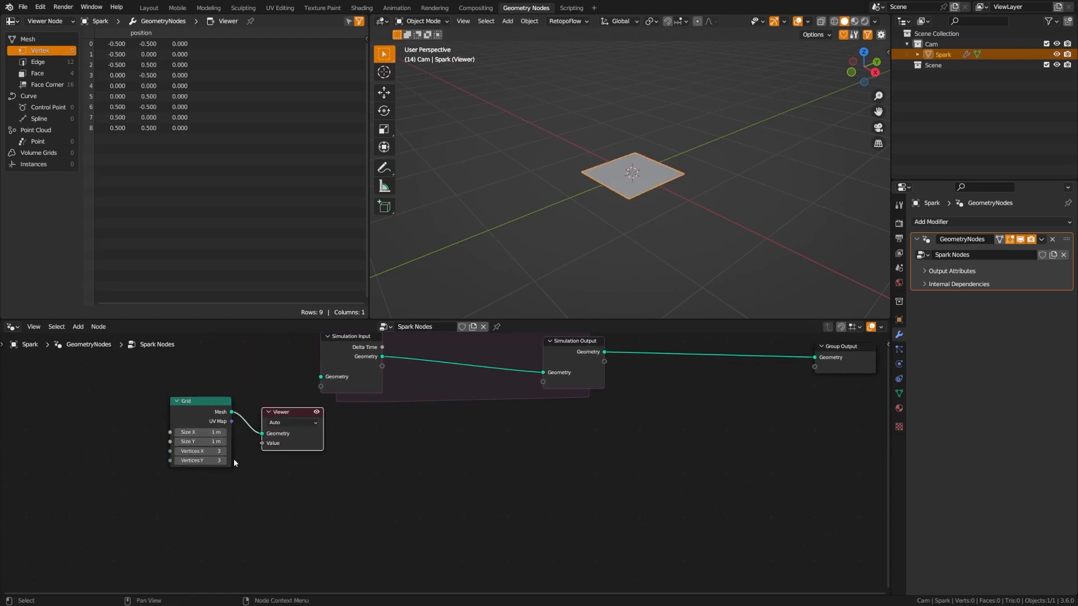
pyautogui.moveTo(283, 414); pyautogui.dragTo(500, 456)
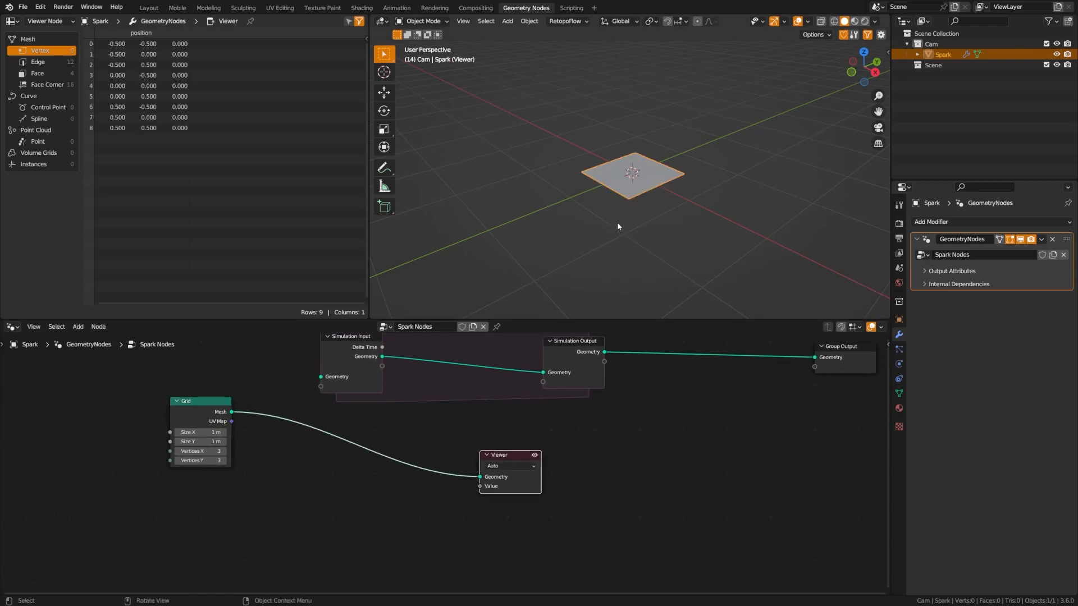
pyautogui.scroll(3, 617, 226)
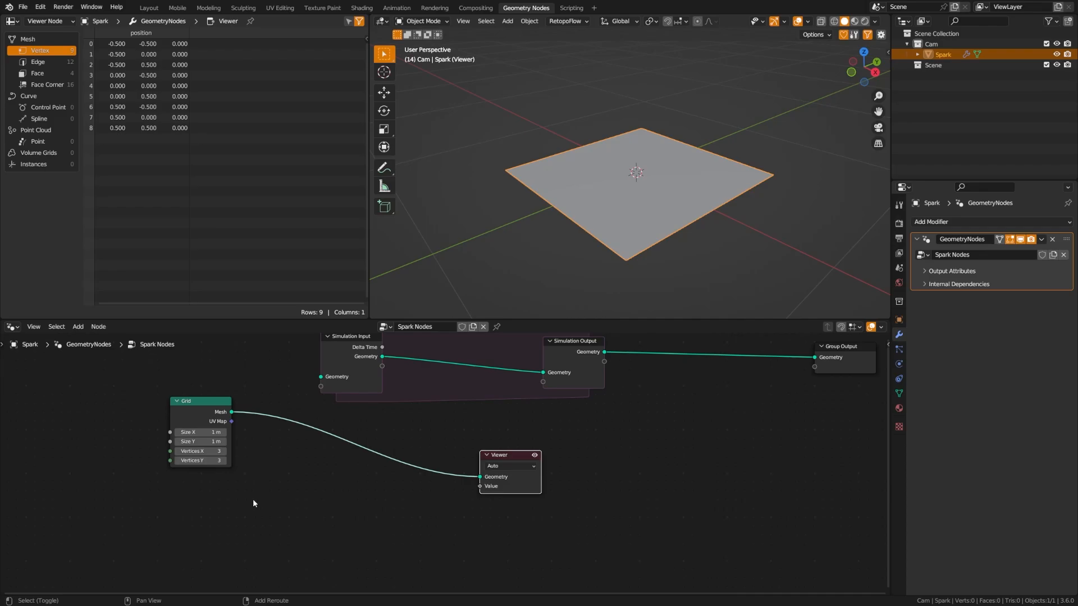
# Add an empty at the scene origin in the 3D viewport and name it Emitter.
pyautogui.hotkey('shift', 'a')
pyautogui.hotkey('shift', 'a')
pyautogui.moveTo(314, 470); pyautogui.dragTo(322, 458, button='middle')
pyautogui.hotkey('shift', 'a')
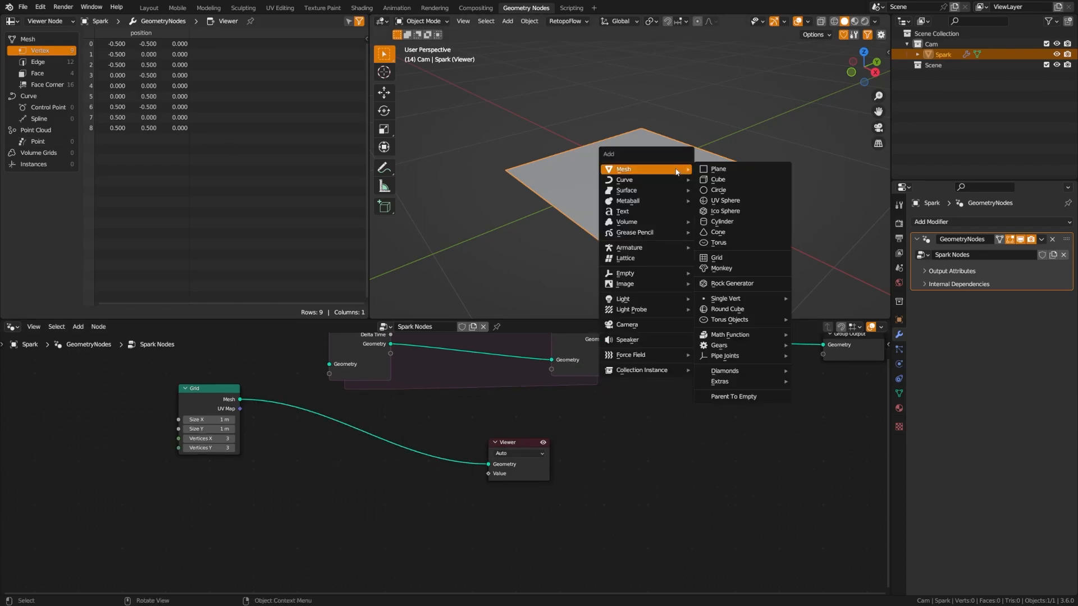
pyautogui.moveTo(661, 278)
pyautogui.click(727, 274)
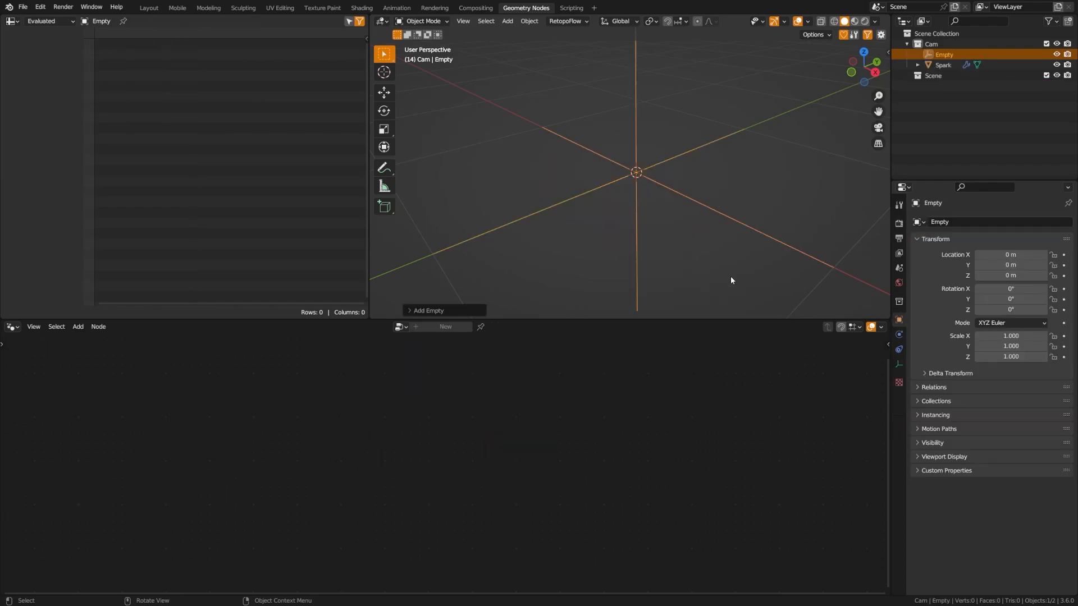
pyautogui.press('F2')
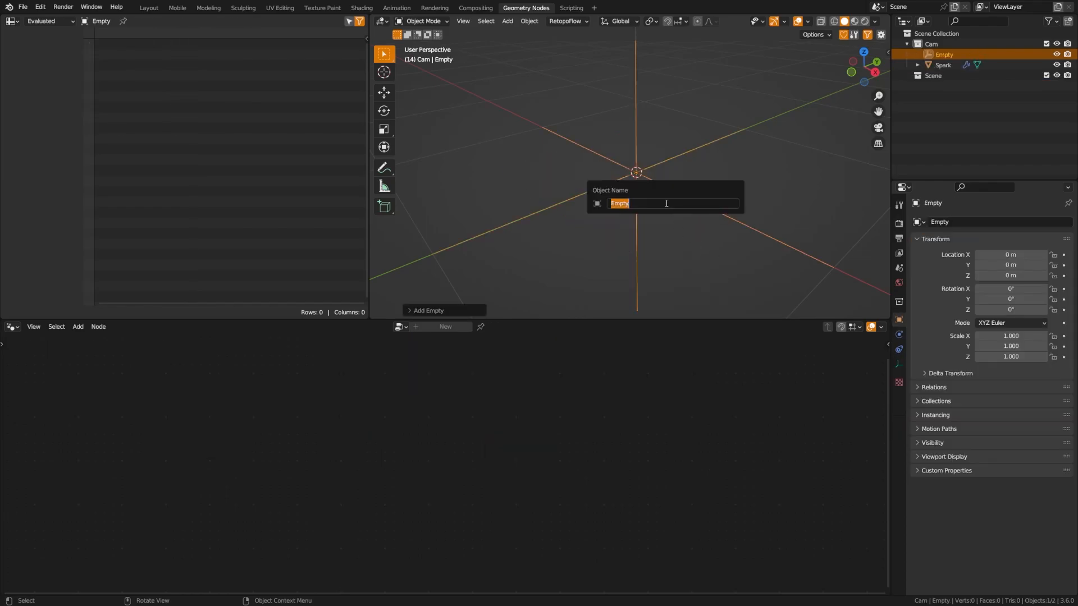
pyautogui.write('Emitter')
pyautogui.press('Return')
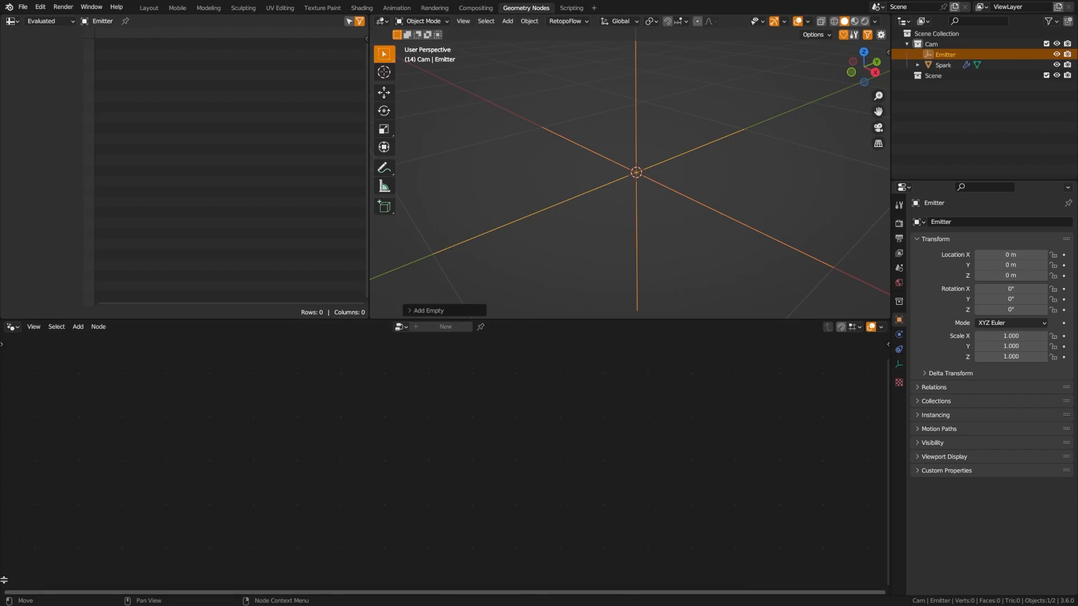
# Split off a narrow strip below the node editor and turn it into a Timeline.
pyautogui.moveTo(4, 580); pyautogui.dragTo(6, 552)
pyautogui.click(13, 561)
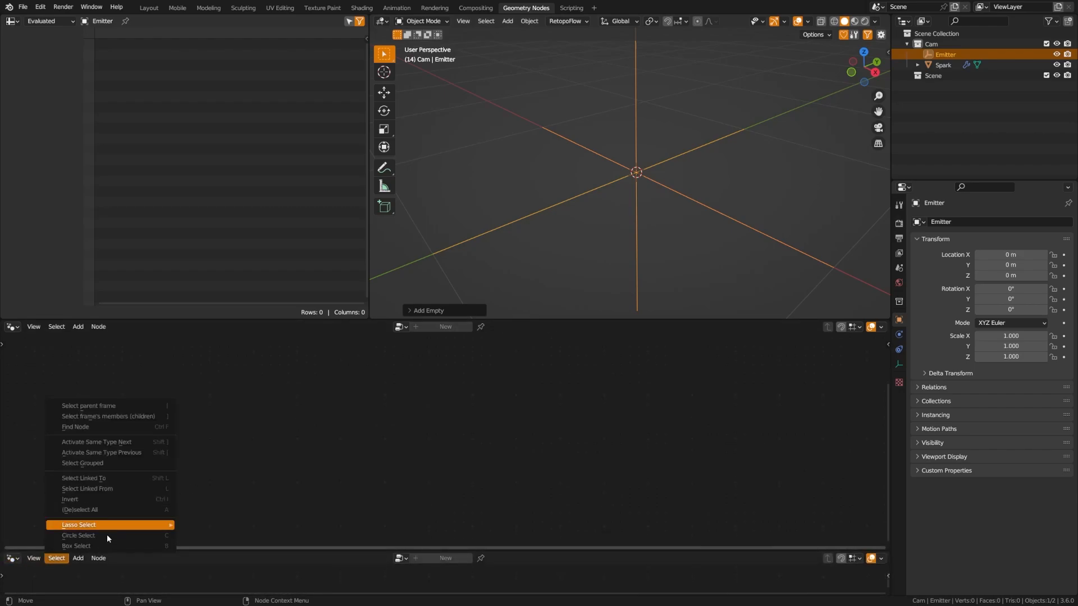
pyautogui.click(14, 560)
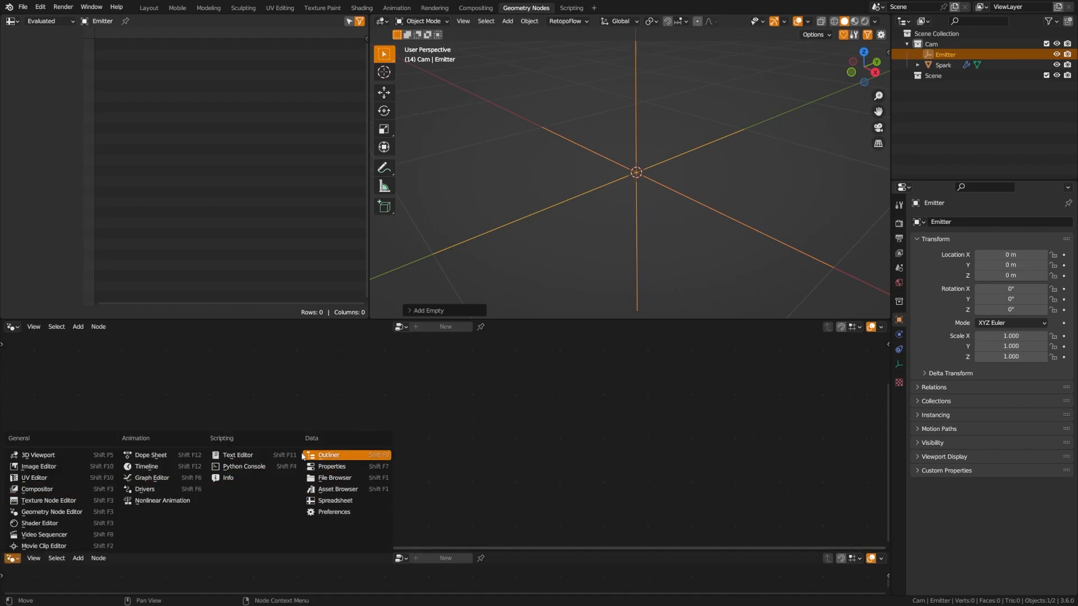
pyautogui.click(145, 467)
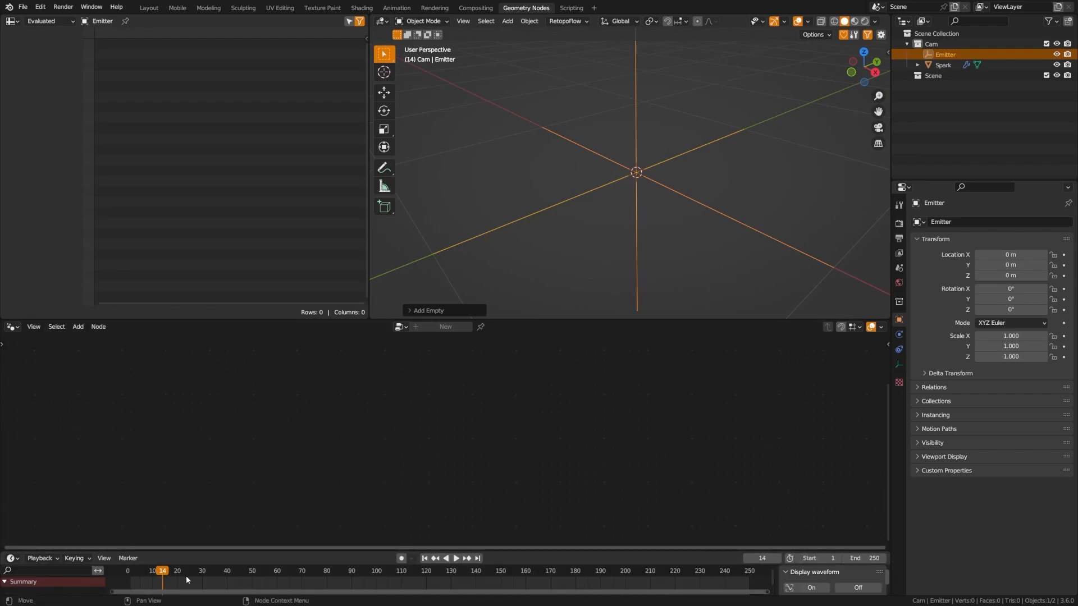
# Save the project file and return the playhead to frame 1.
pyautogui.hotkey('ctrl', 's')
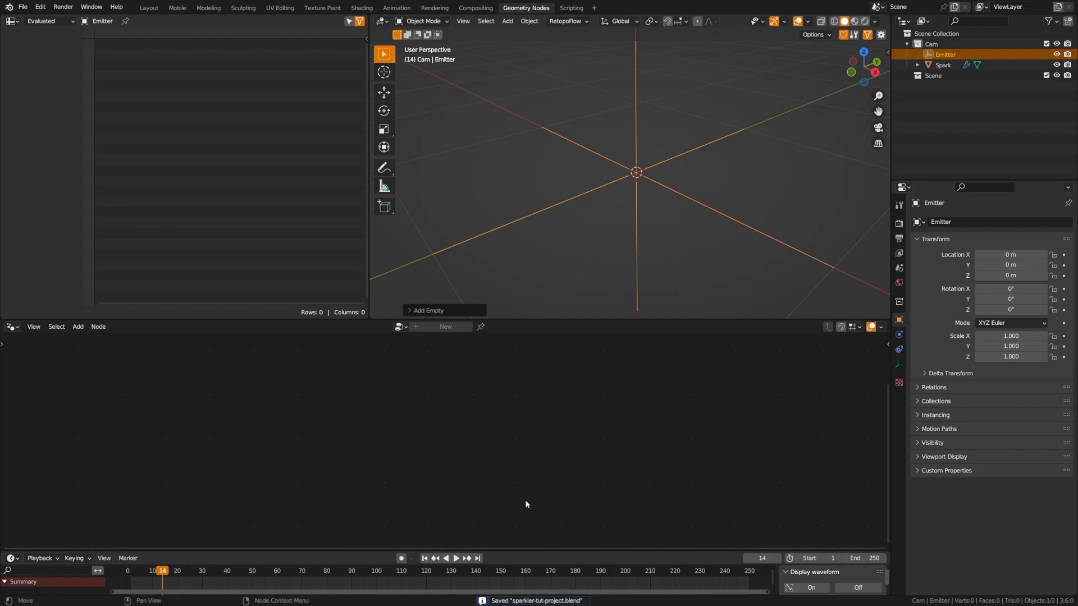
pyautogui.click(425, 558)
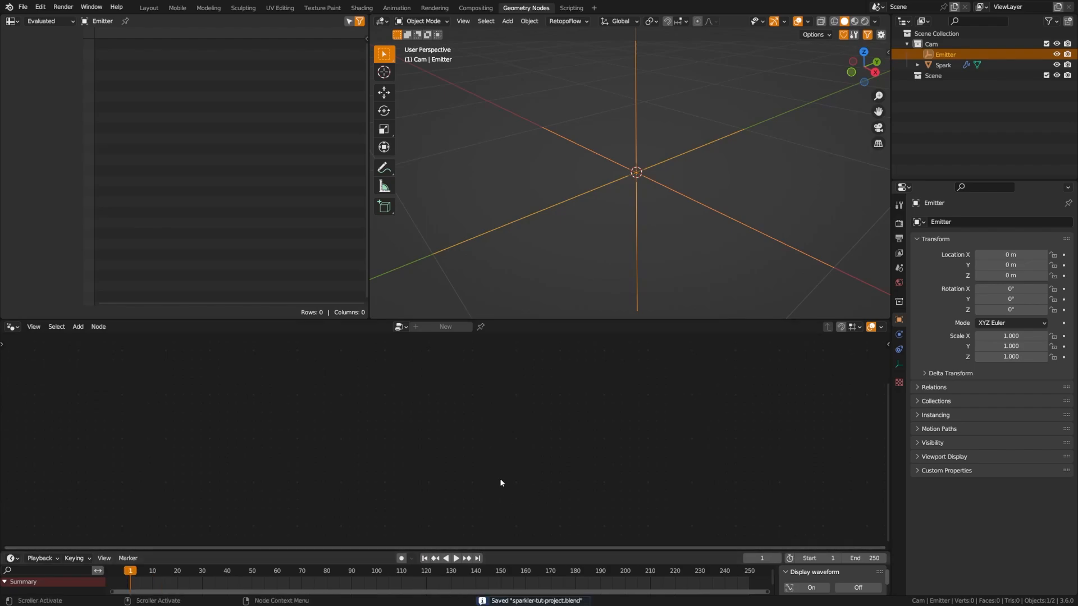
# Replace the Spark tree's old Viewer with a new one previewing the Grid's mesh, placed well clear of the Grid.
pyautogui.click(937, 69)
pyautogui.moveTo(327, 436); pyautogui.dragTo(382, 470, button='middle')
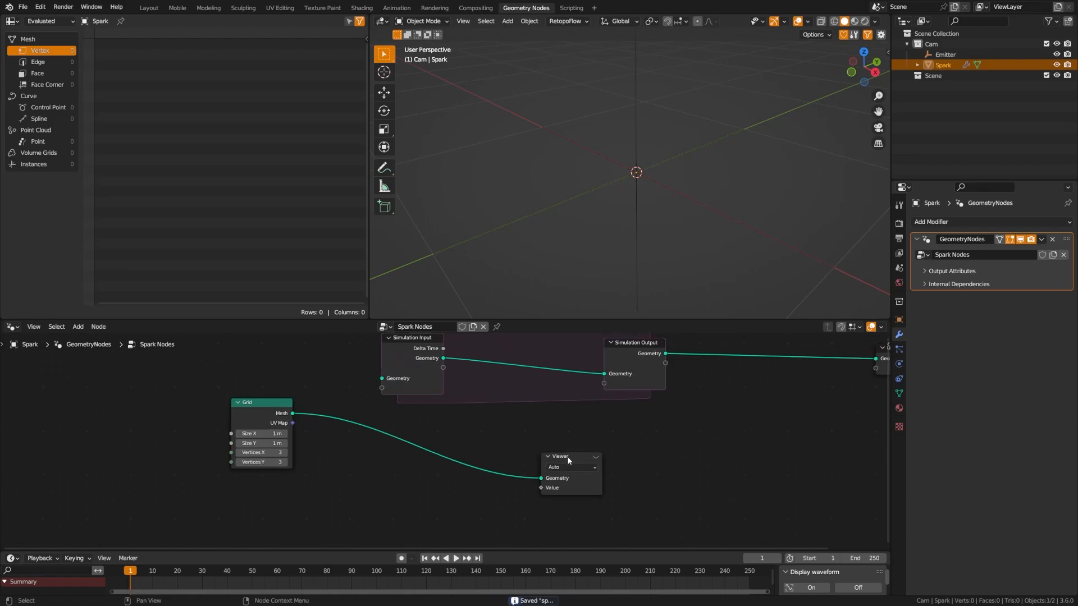
pyautogui.press('x')
pyautogui.click(245, 403)
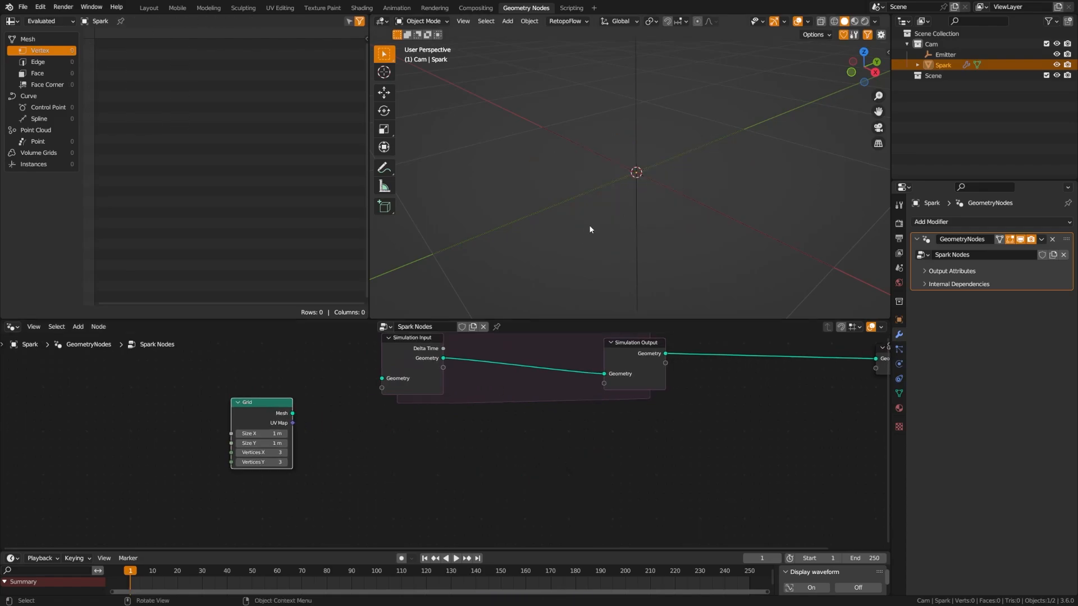
pyautogui.keyDown('ctrl'); pyautogui.keyDown('shift'); pyautogui.click(267, 406); pyautogui.keyUp('shift'); pyautogui.keyUp('ctrl')
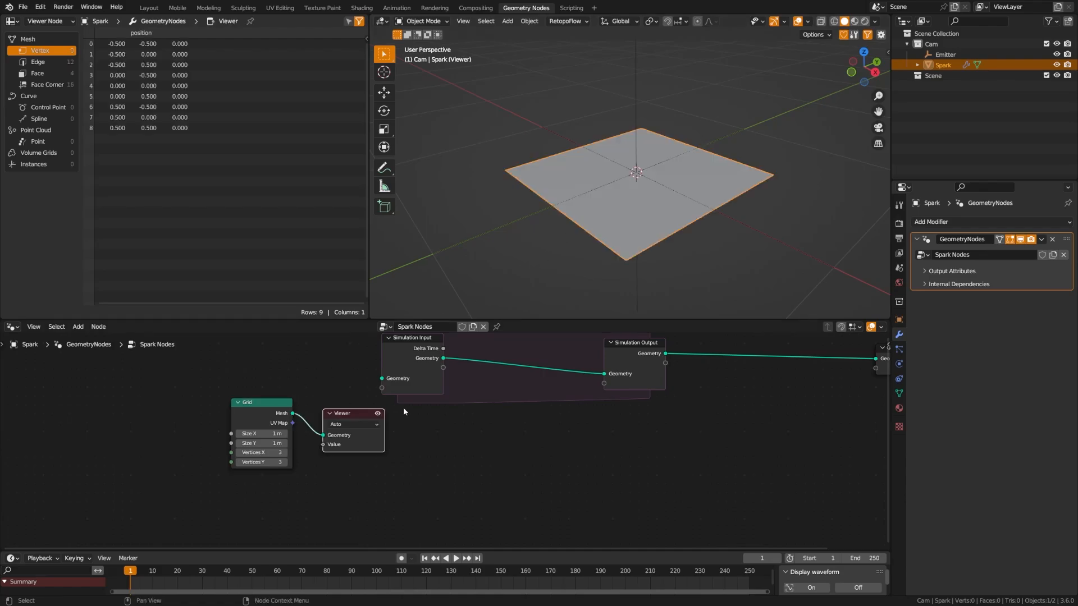
pyautogui.moveTo(354, 418); pyautogui.dragTo(544, 440)
pyautogui.moveTo(371, 466); pyautogui.dragTo(352, 439, button='middle')
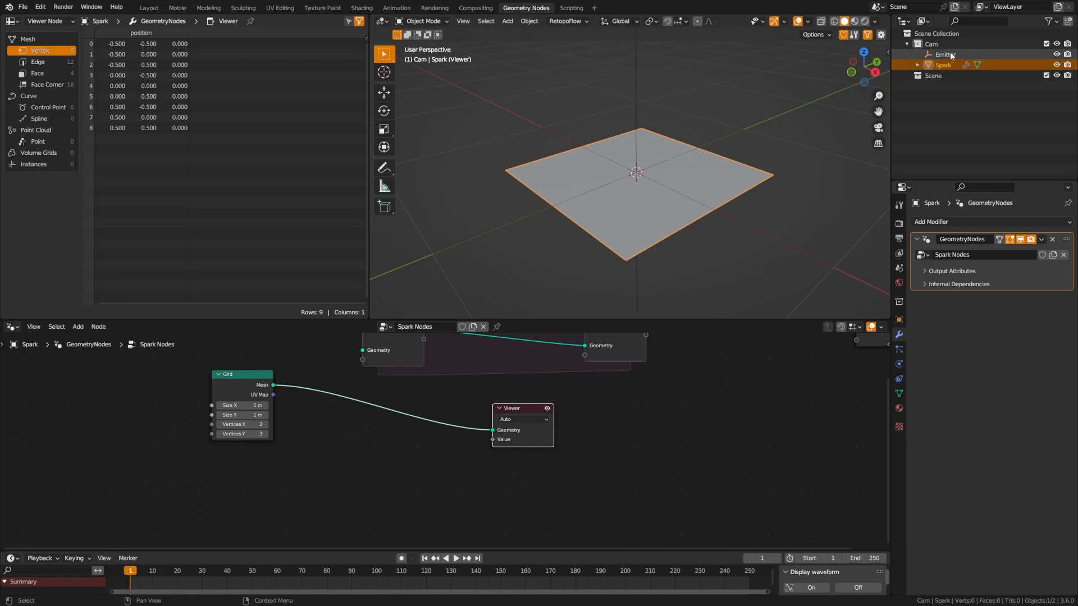
# Bring the Emitter empty into the Spark Nodes tree as an Object Info node directly below the Grid node.
pyautogui.moveTo(946, 58); pyautogui.dragTo(257, 486)
pyautogui.click(242, 456)
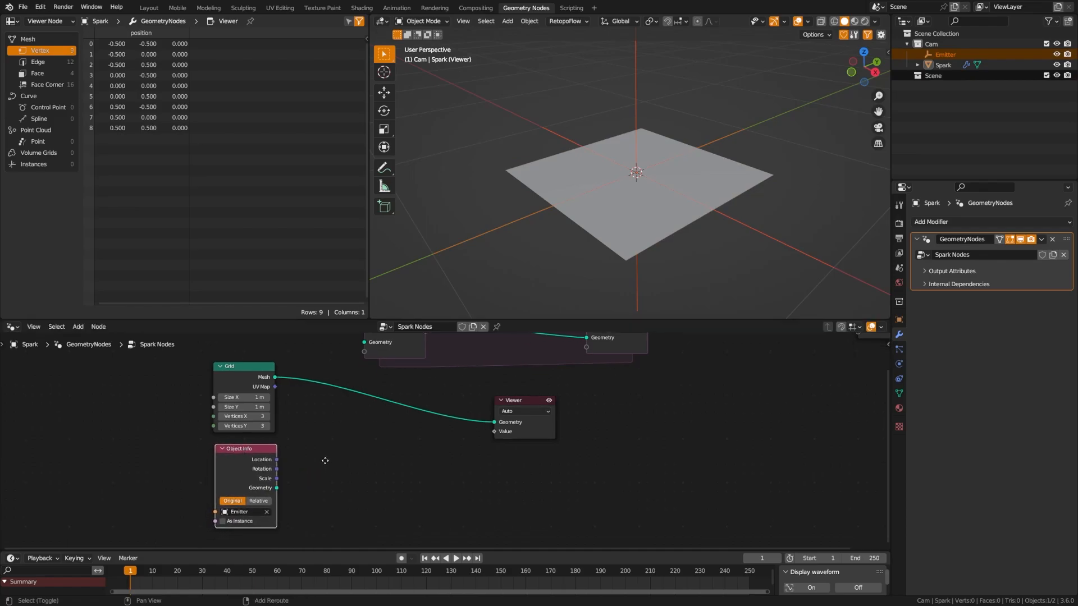
pyautogui.moveTo(238, 526); pyautogui.dragTo(245, 483, button='middle')
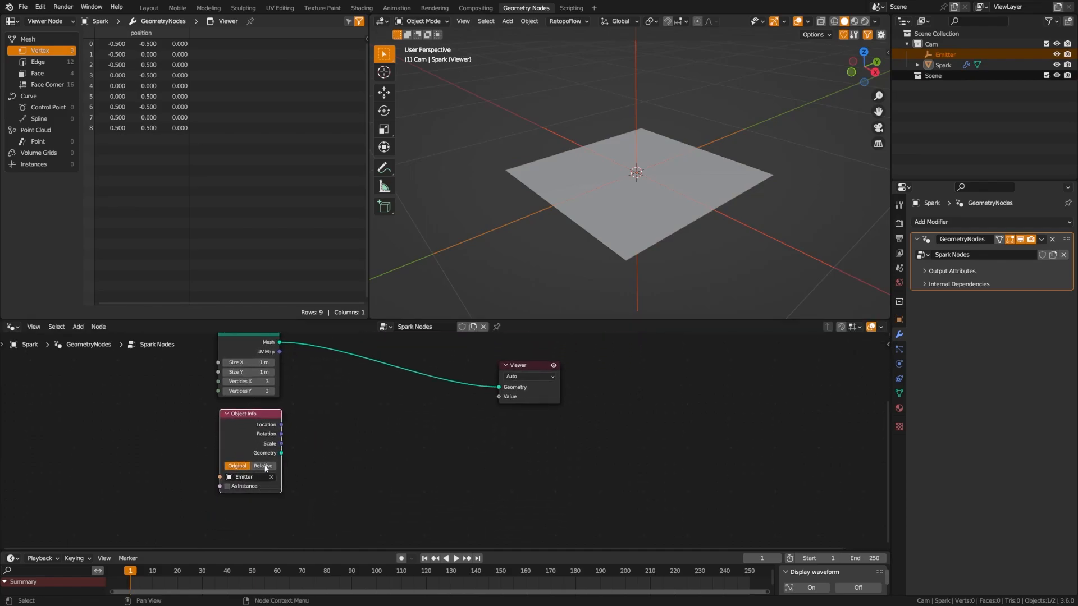
pyautogui.press('Home')
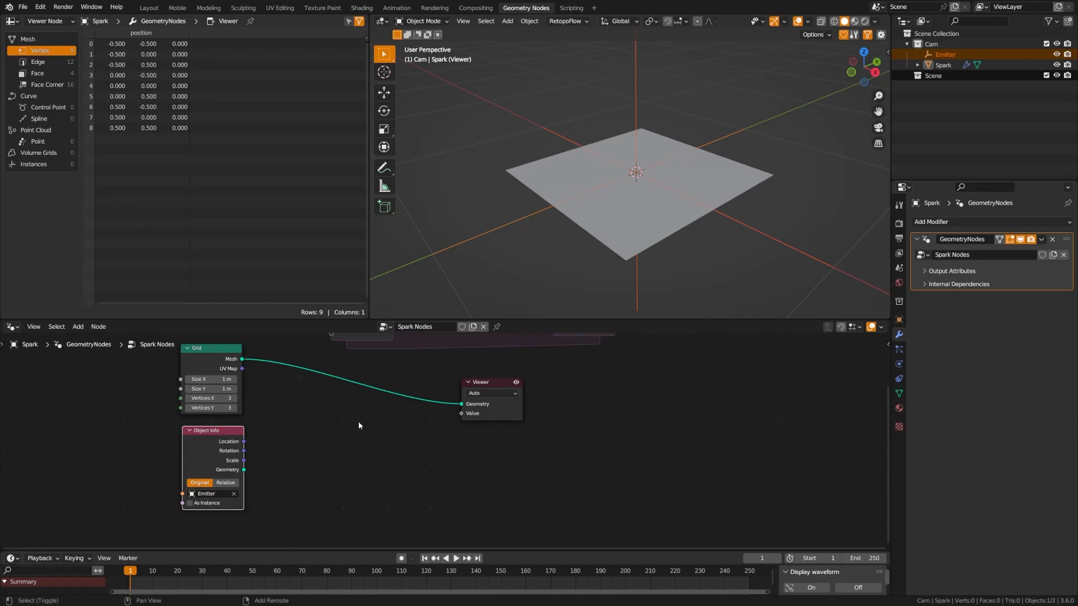
# Insert a Set Position node between Grid and Viewer, and connect Object Info's Location to its Offset.
pyautogui.hotkey('shift', 'a')
pyautogui.click(348, 393)
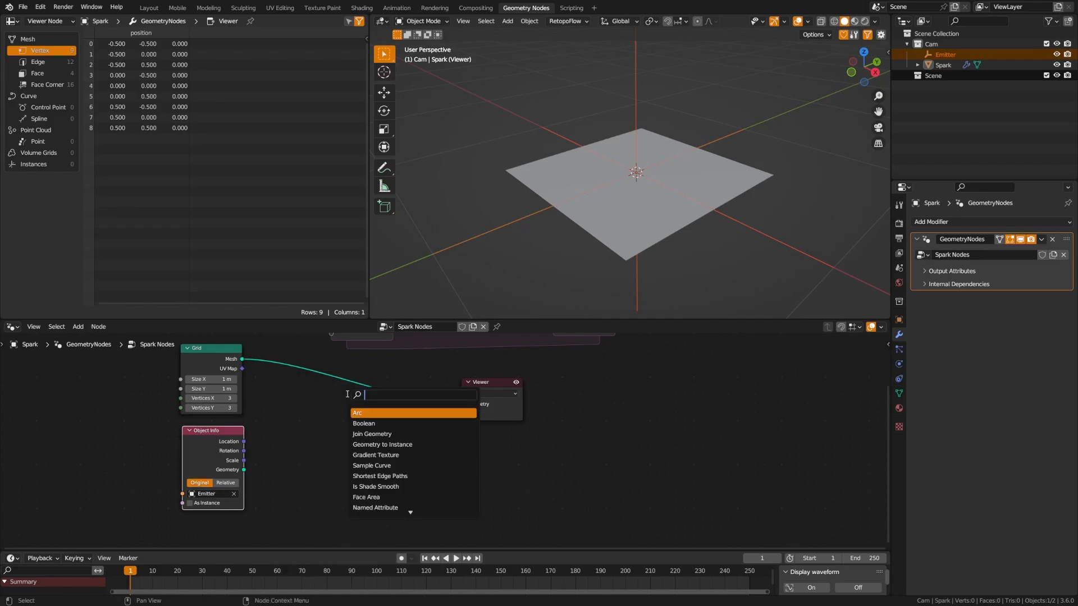
pyautogui.write('set')
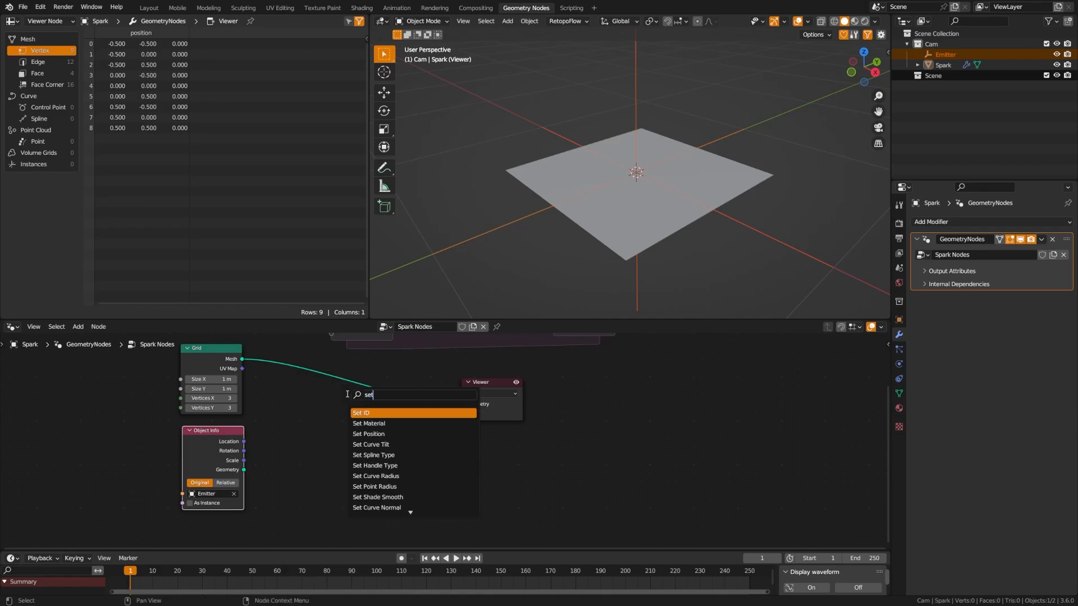
pyautogui.click(371, 434)
pyautogui.click(331, 401)
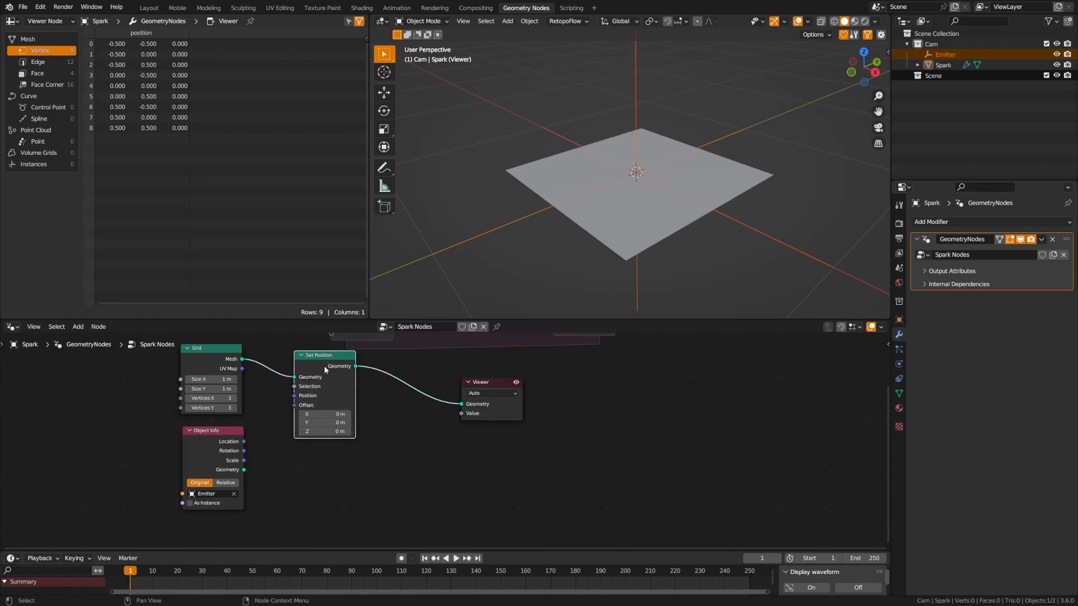
pyautogui.moveTo(324, 366); pyautogui.dragTo(323, 372)
pyautogui.moveTo(244, 442); pyautogui.dragTo(292, 410)
pyautogui.moveTo(329, 369); pyautogui.dragTo(321, 369)
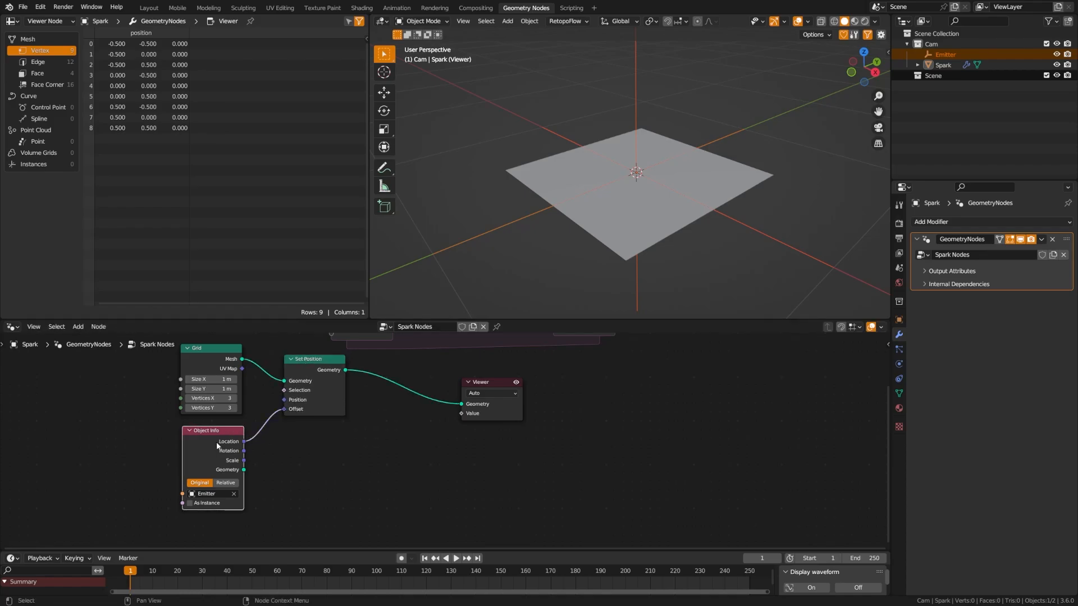
# Delete the Viewer from the Spark tree and connect Set Position's Geometry to Group Output's Geometry.
pyautogui.click(634, 281)
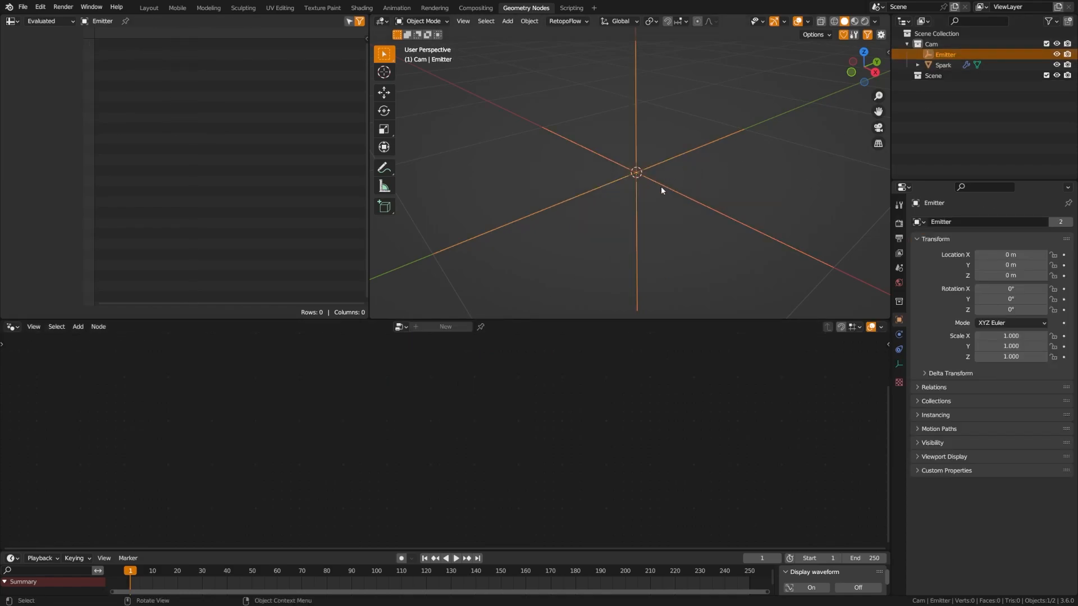
pyautogui.click(945, 65)
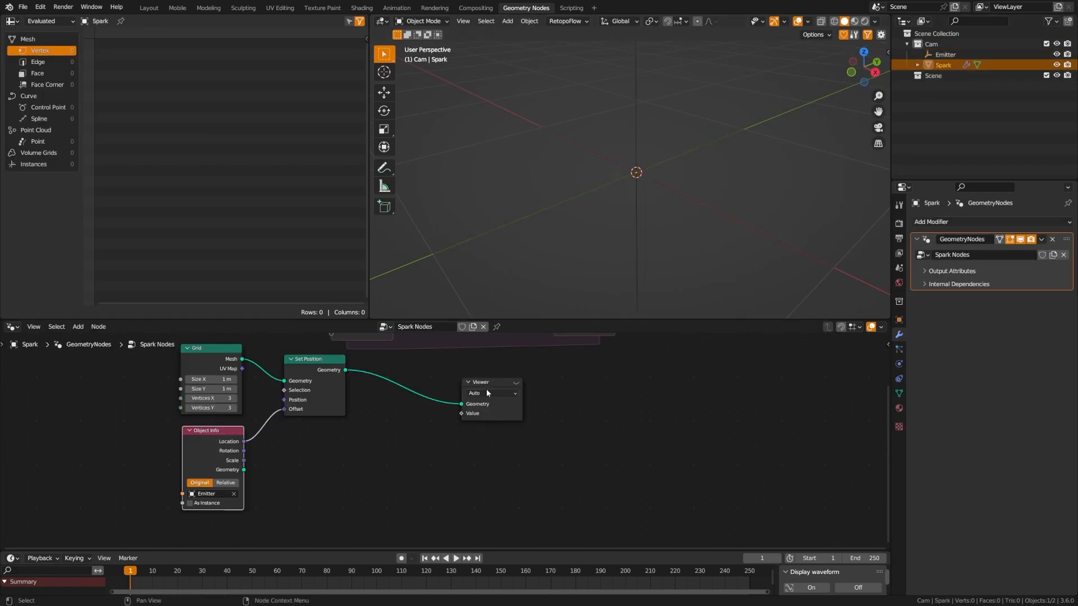
pyautogui.click(489, 390)
pyautogui.press('x')
pyautogui.scroll(-2, 500, 387)
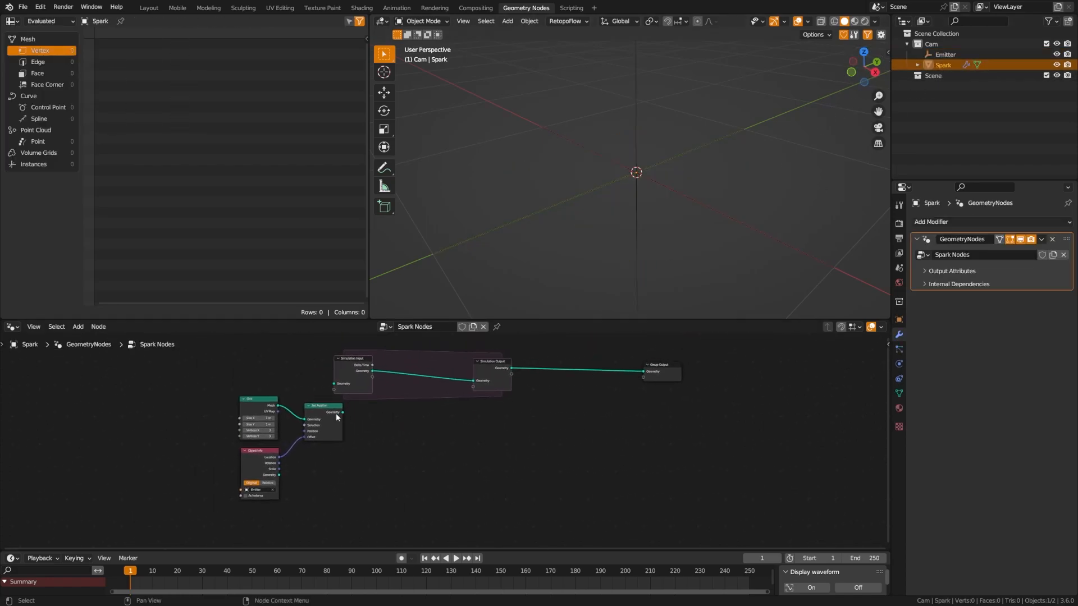
pyautogui.moveTo(341, 413); pyautogui.dragTo(644, 371)
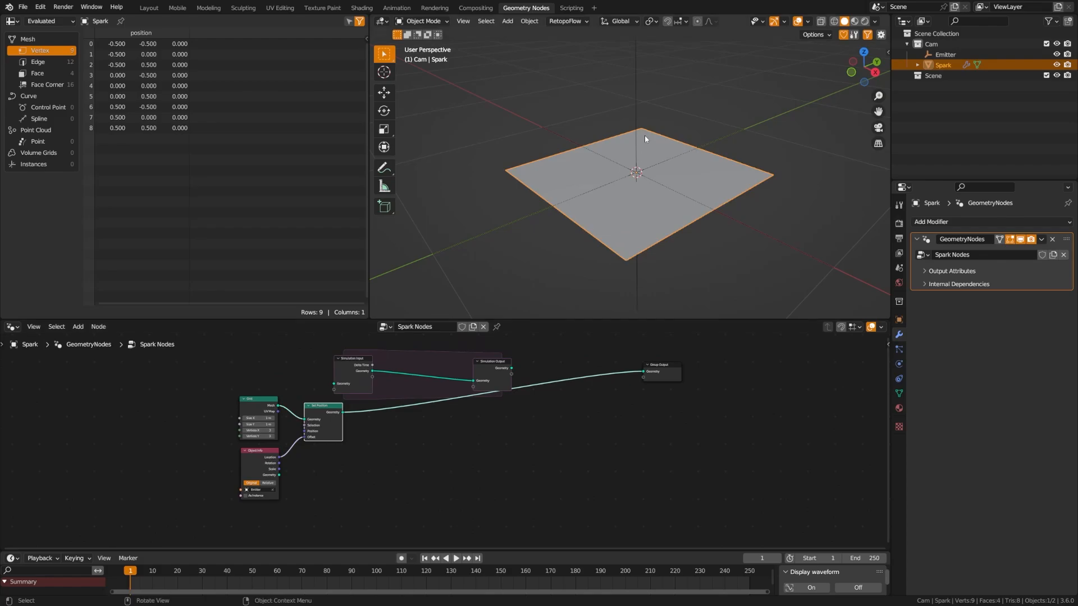
# Try moving the Emitter empty to test whether the grid follows it, and cancel the move.
pyautogui.click(946, 55)
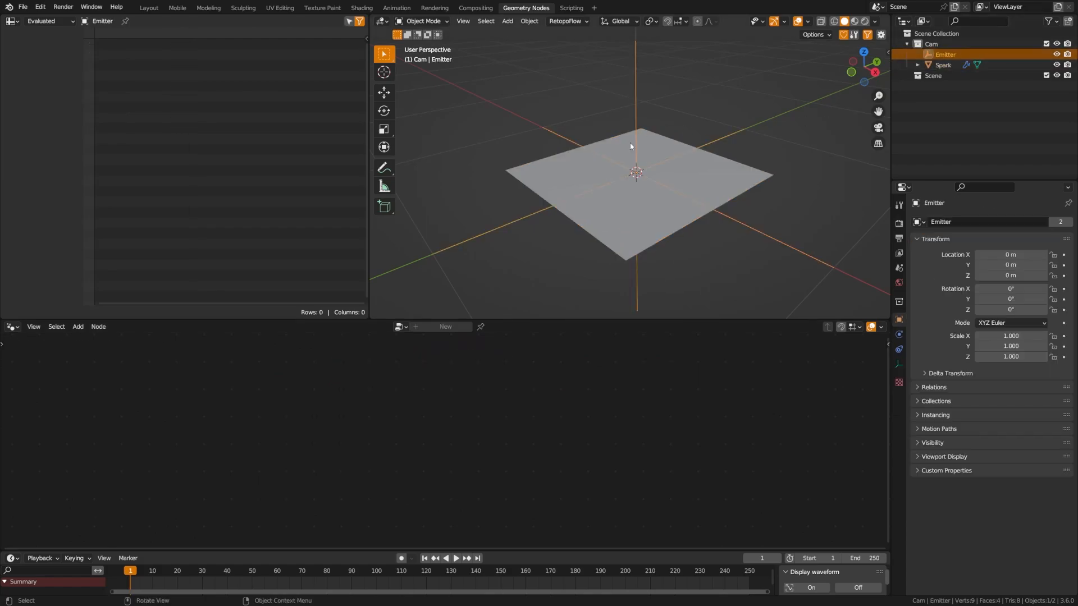
pyautogui.press('g')
pyautogui.rightClick(645, 117)
pyautogui.moveTo(739, 218); pyautogui.dragTo(662, 180, button='middle')
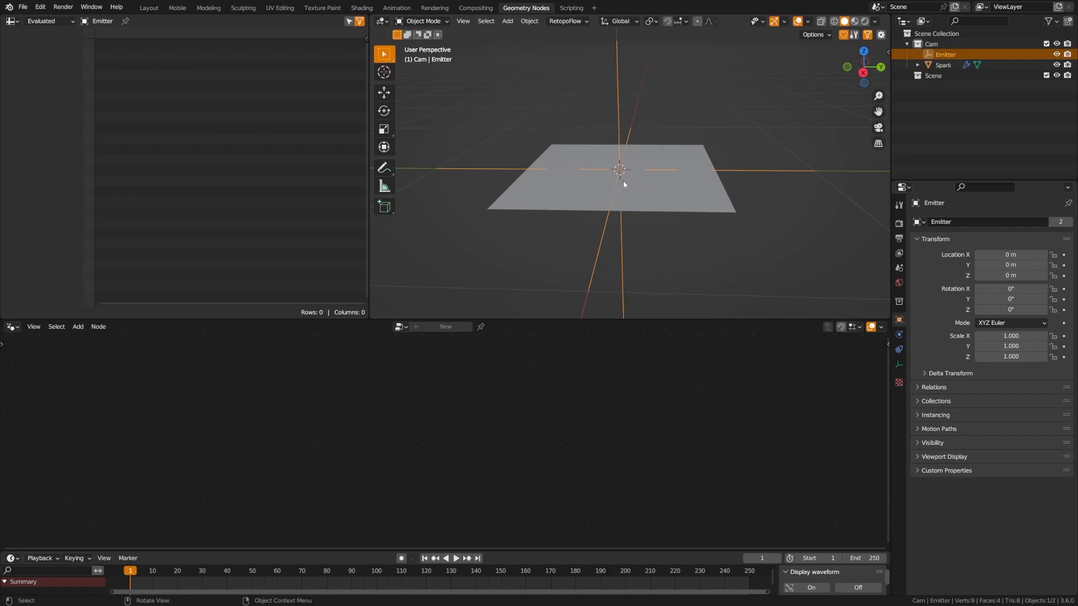
pyautogui.moveTo(586, 196); pyautogui.dragTo(636, 197, button='middle')
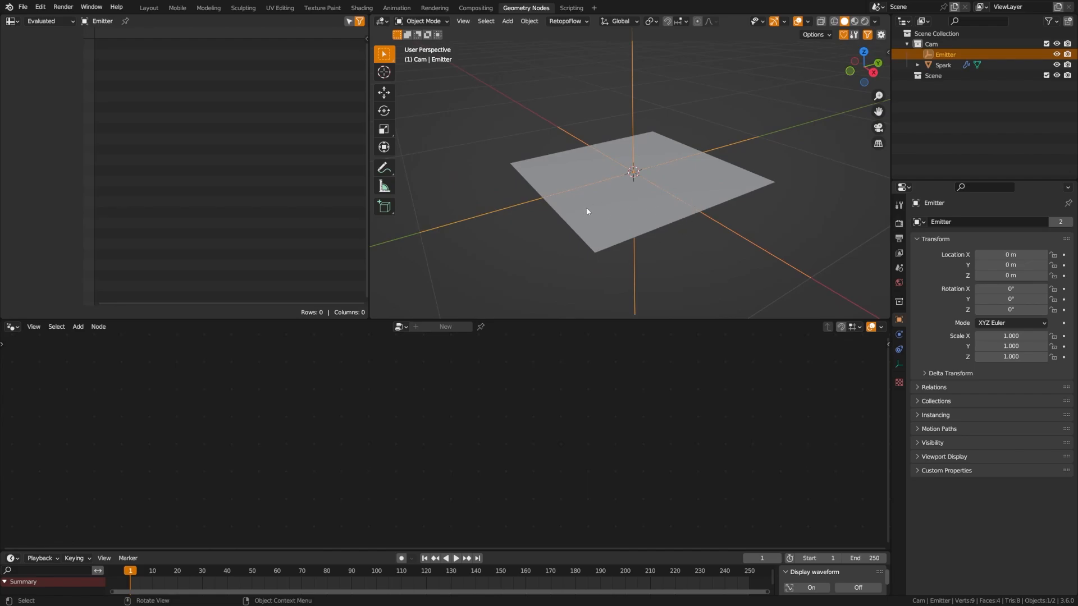
pyautogui.moveTo(515, 212); pyautogui.dragTo(674, 161, button='middle')
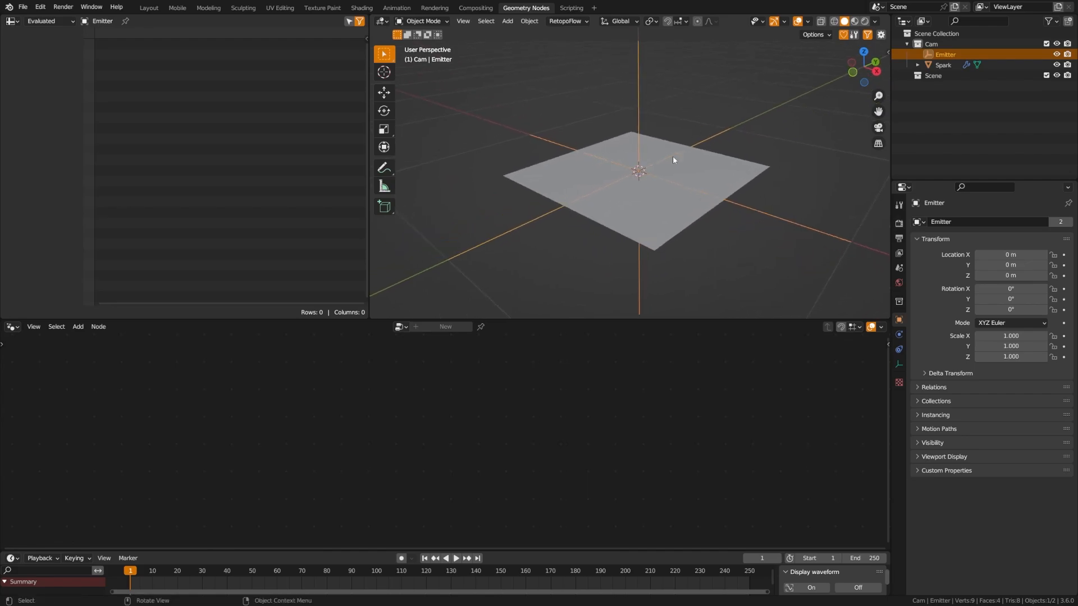
# Return to the Spark object's node tree and place Set Position closer to the Grid and Object Info nodes.
pyautogui.click(943, 65)
pyautogui.scroll(3, 368, 460)
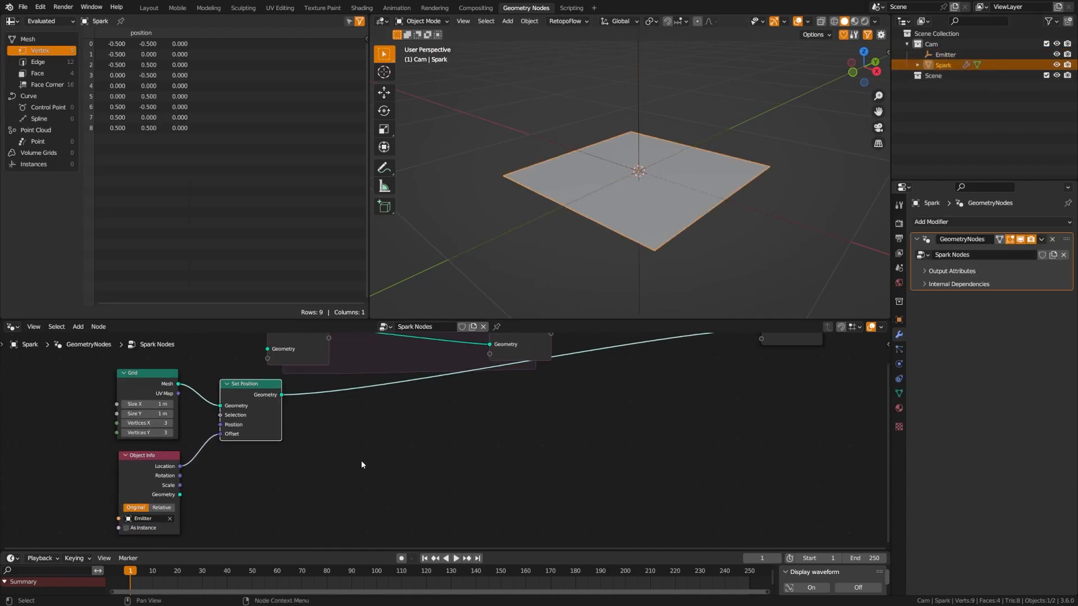
pyautogui.scroll(-2, 425, 435)
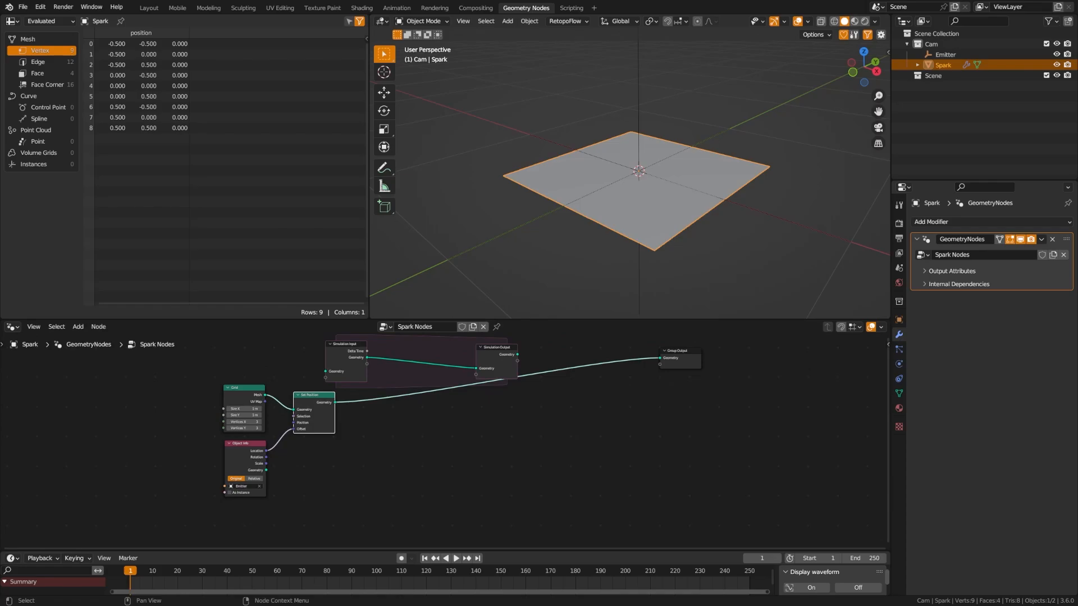
pyautogui.scroll(2, 295, 414)
pyautogui.moveTo(270, 385); pyautogui.dragTo(247, 402)
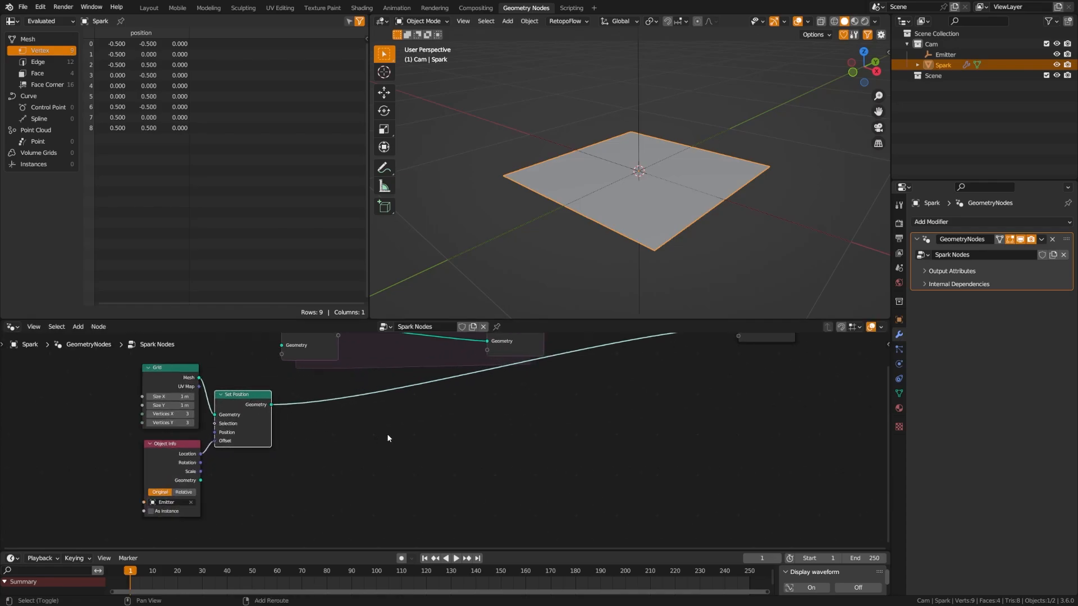
# Insert a Distribute Points on Faces node between Set Position and Group Output.
pyautogui.hotkey('shift', 'a')
pyautogui.click(354, 392)
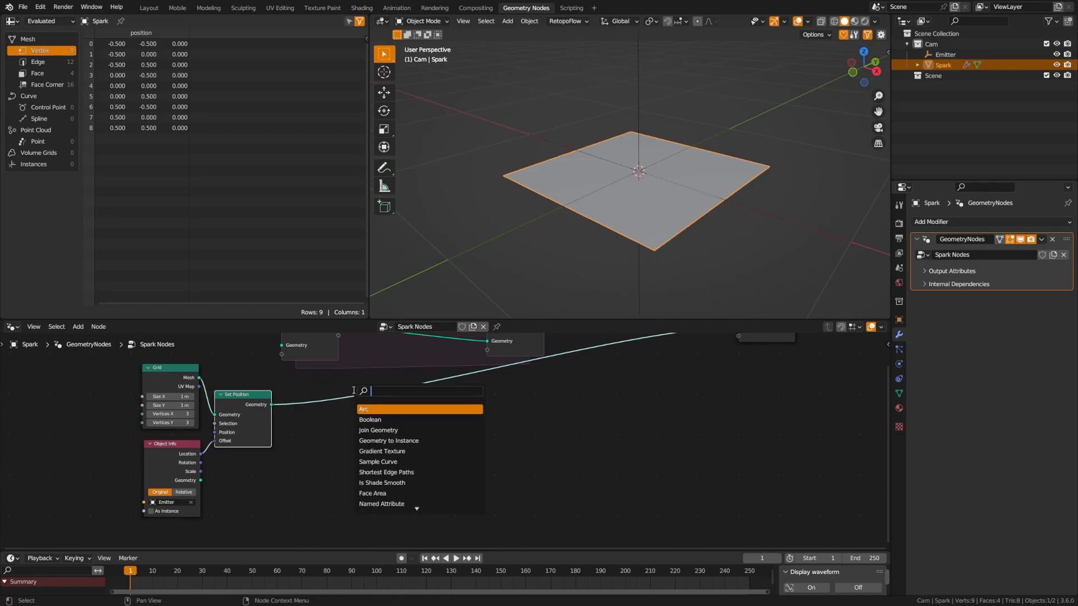
pyautogui.write('distrub')
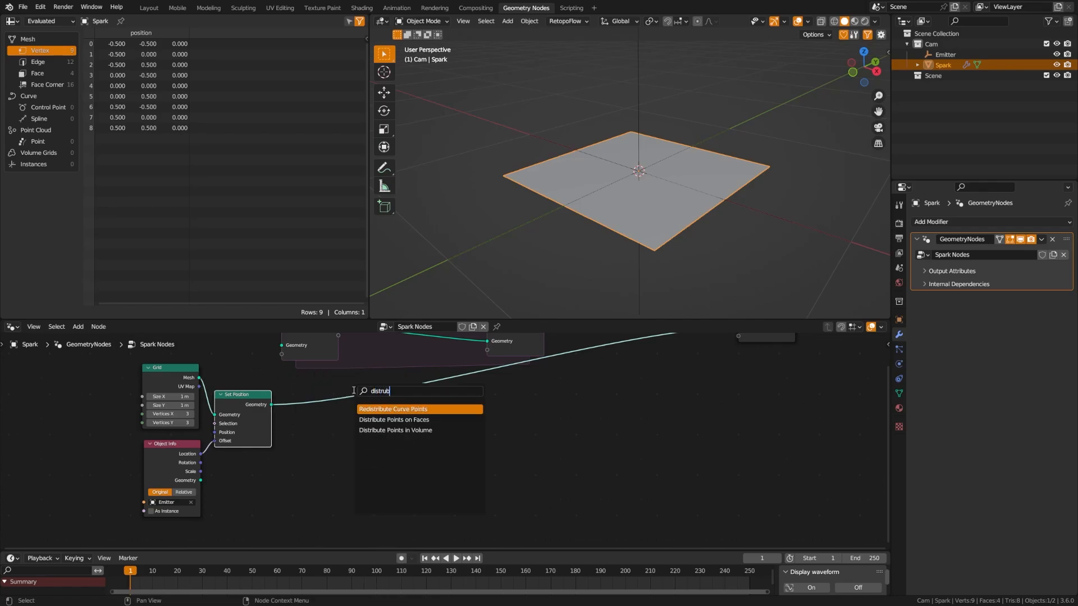
pyautogui.press('Down')
pyautogui.press('Return')
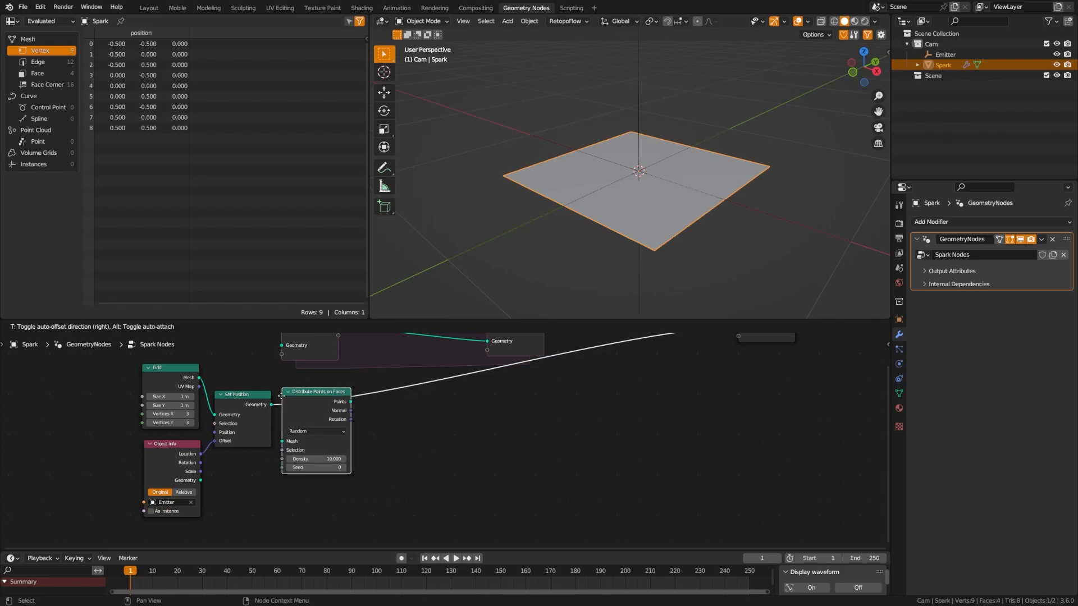
pyautogui.click(281, 395)
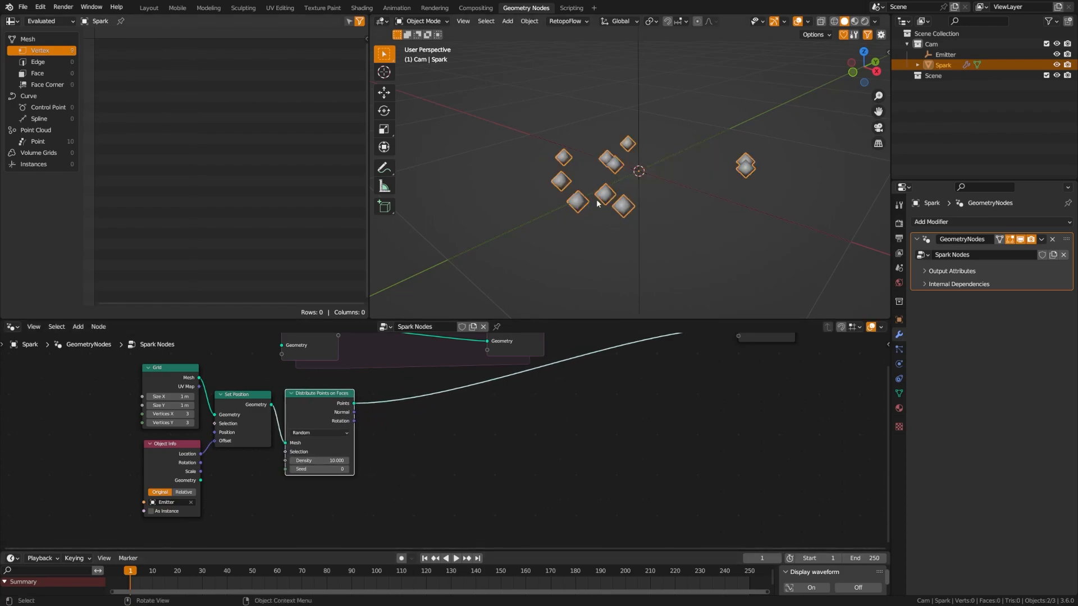
# Move the Grid, Object Info and Set Position nodes away from Distribute Points on Faces to make room between them.
pyautogui.moveTo(192, 448); pyautogui.dragTo(217, 433, button='middle')
pyautogui.moveTo(123, 366); pyautogui.dragTo(261, 469)
pyautogui.press('g')
pyautogui.click(175, 443)
pyautogui.moveTo(258, 470); pyautogui.dragTo(230, 456, button='middle')
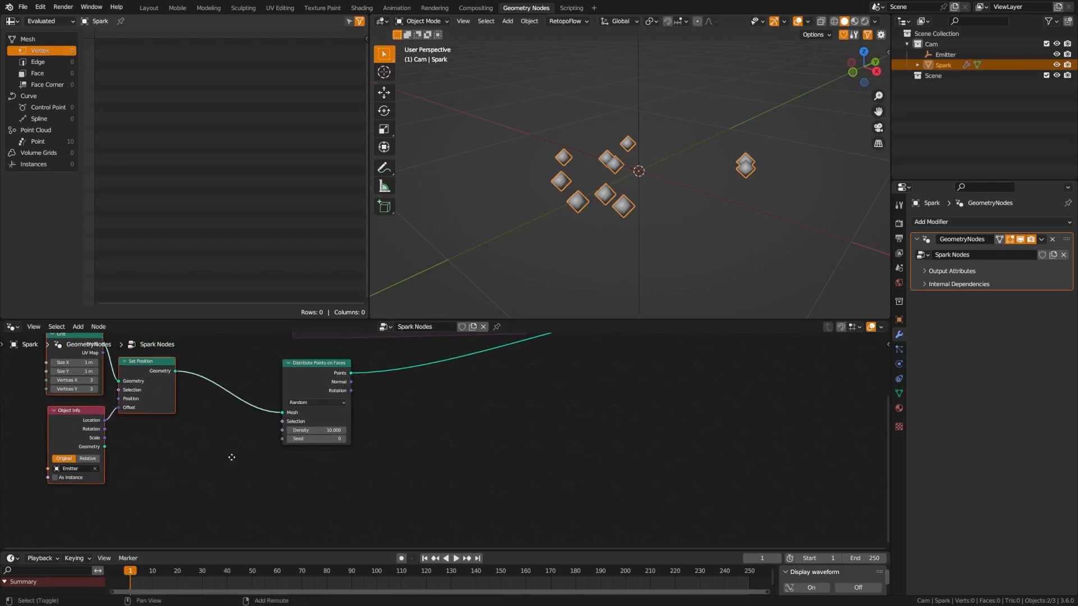
pyautogui.click(239, 439)
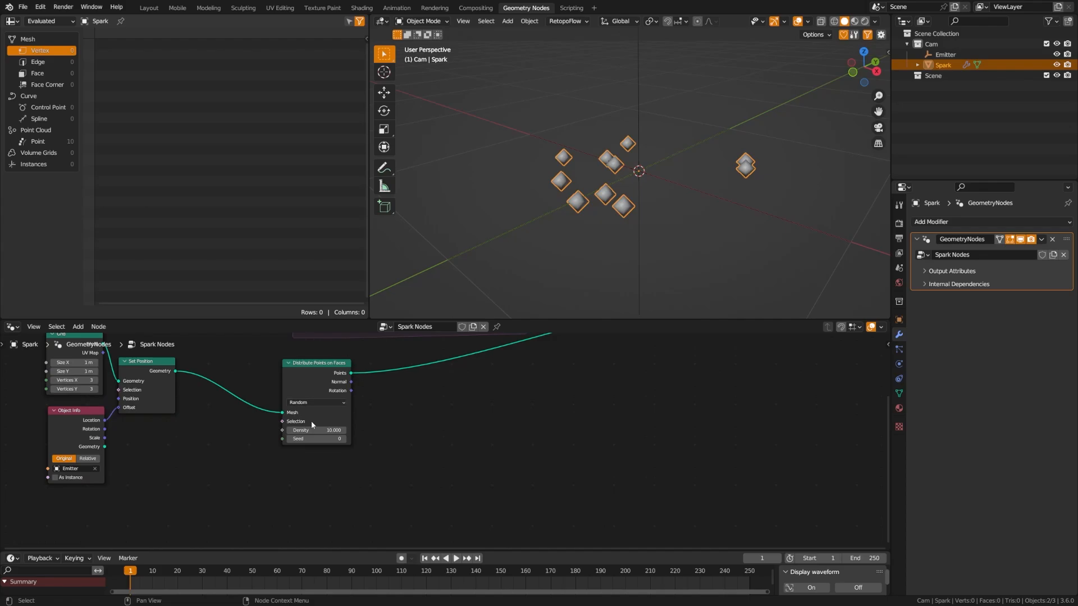
# Add a Scene Time node, connect its Frame output to the Seed of Distribute Points on Faces, and play the animation.
pyautogui.hotkey('shift', 'a')
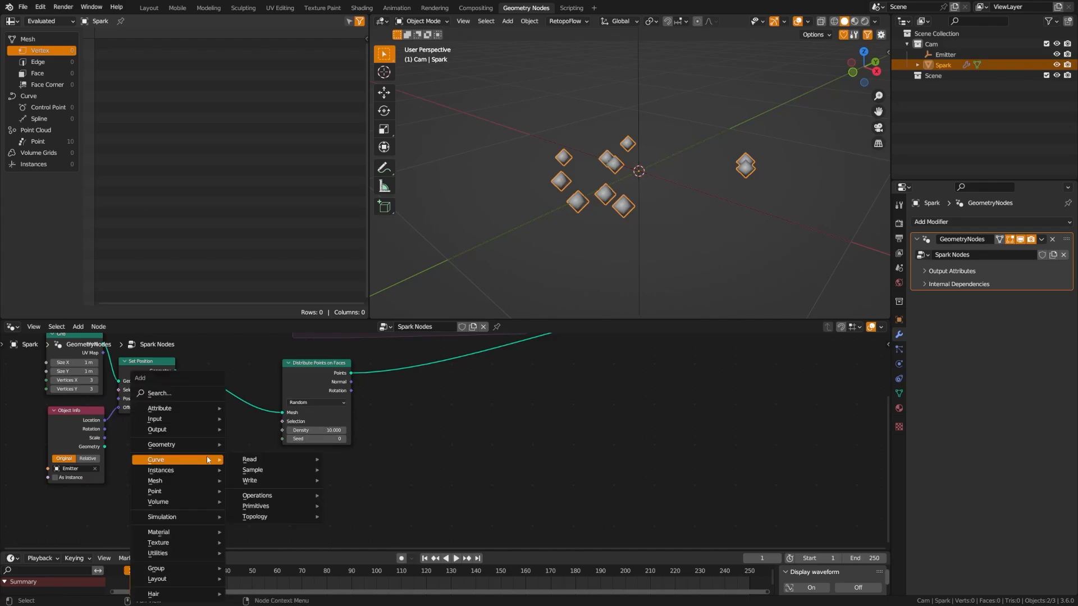
pyautogui.click(186, 393)
pyautogui.write('scene')
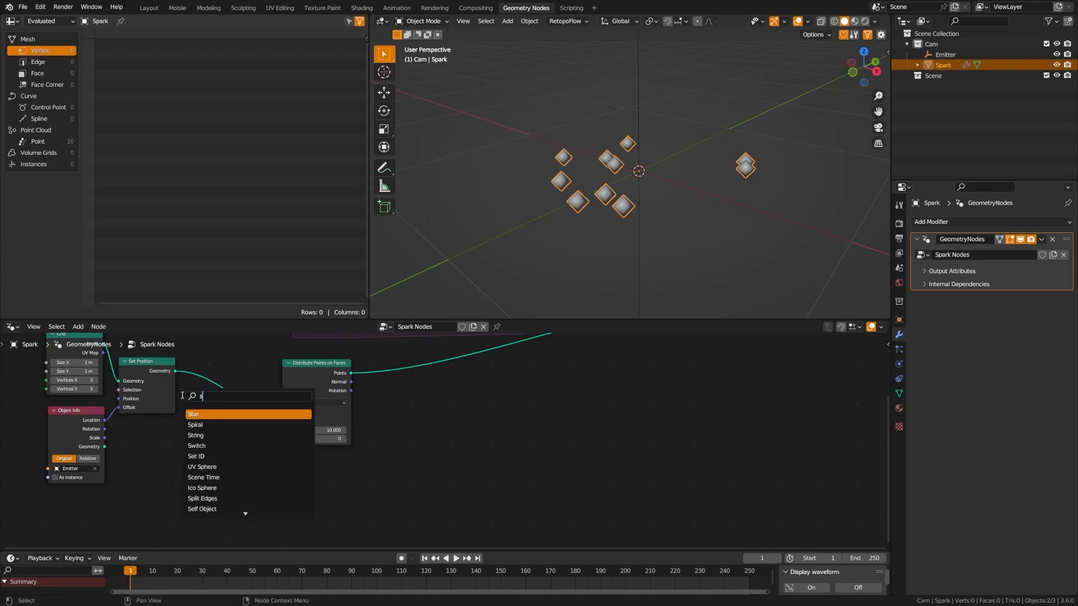
pyautogui.press('Return')
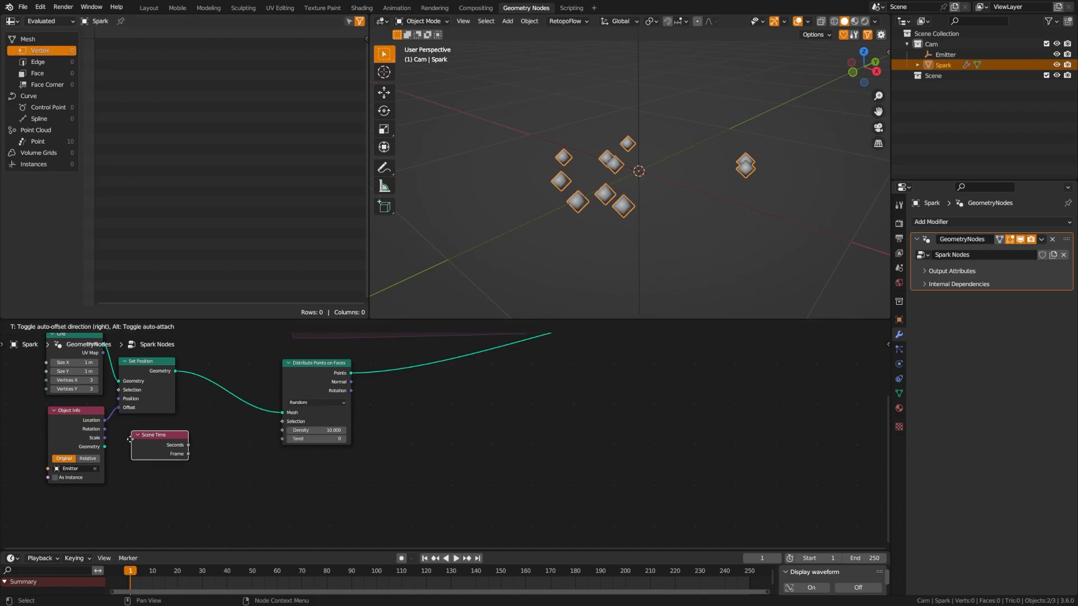
pyautogui.click(146, 452)
pyautogui.moveTo(178, 449); pyautogui.dragTo(283, 439)
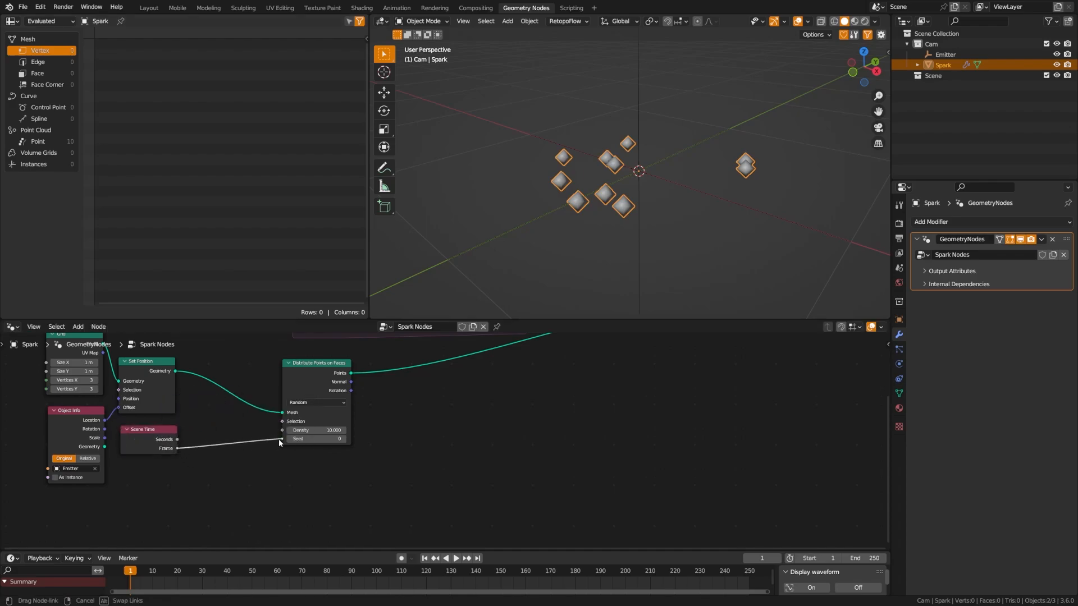
pyautogui.click(455, 558)
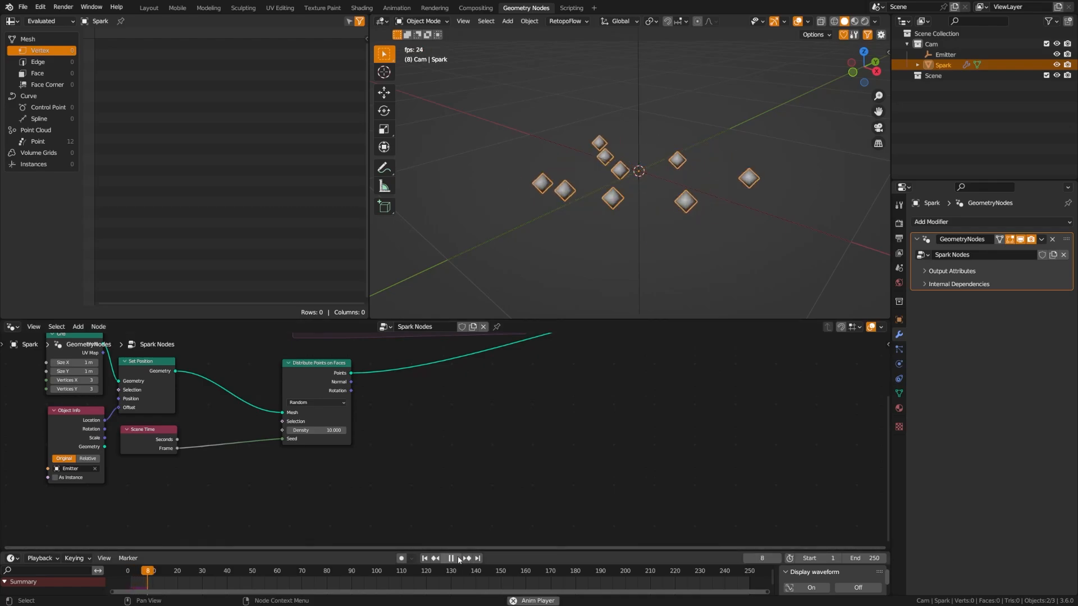
# Place Distribute Points on Faces closer to the Set Position and Scene Time nodes and stop the playback.
pyautogui.click(342, 422)
pyautogui.press('g')
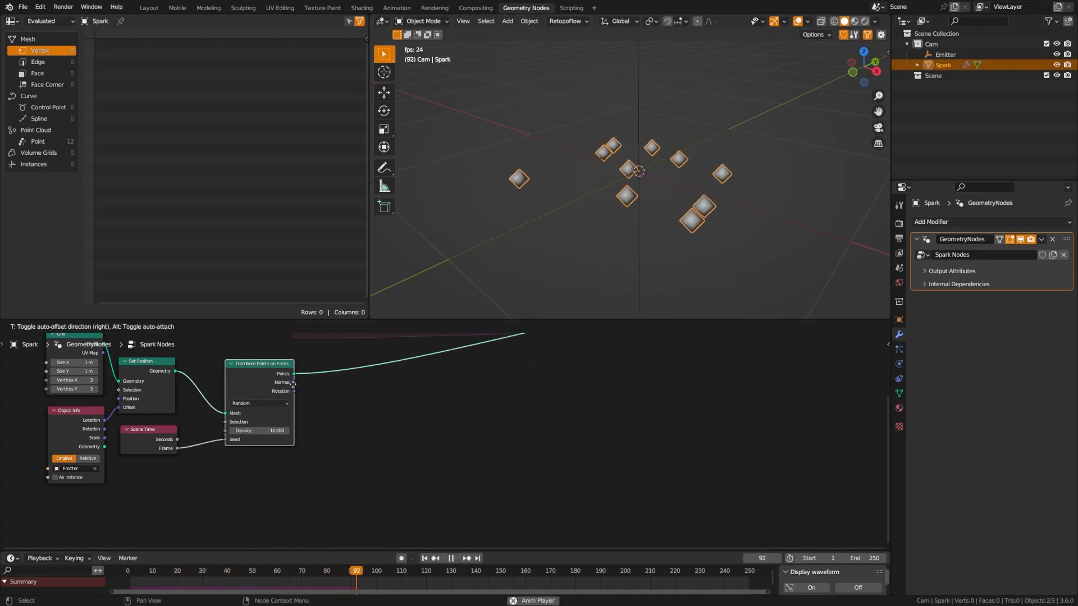
pyautogui.click(272, 384)
pyautogui.scroll(-6, 409, 408)
pyautogui.moveTo(461, 407); pyautogui.dragTo(401, 445, button='middle')
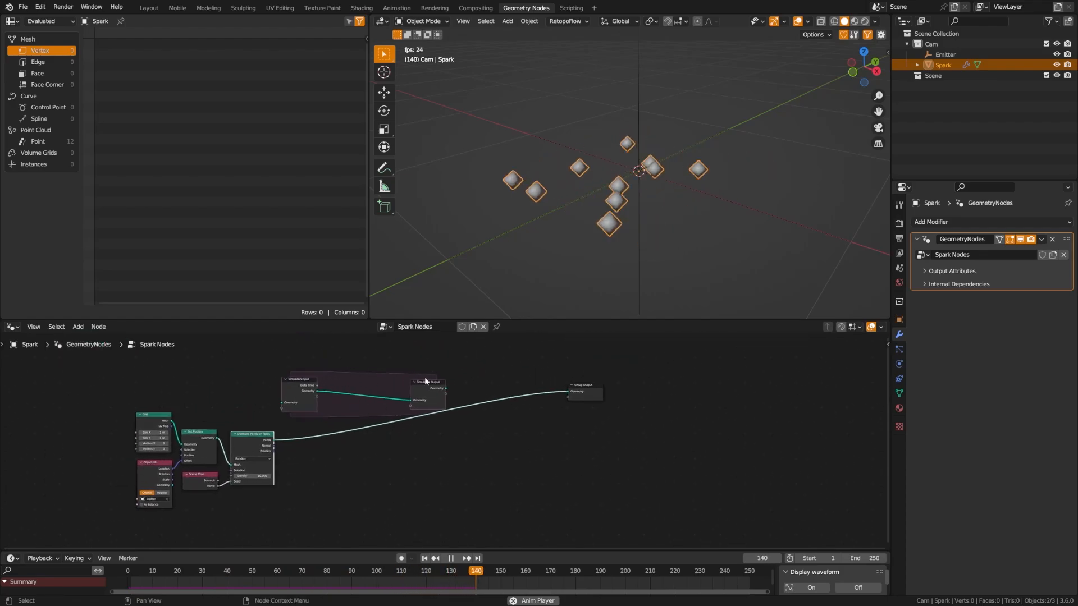
pyautogui.press('space')
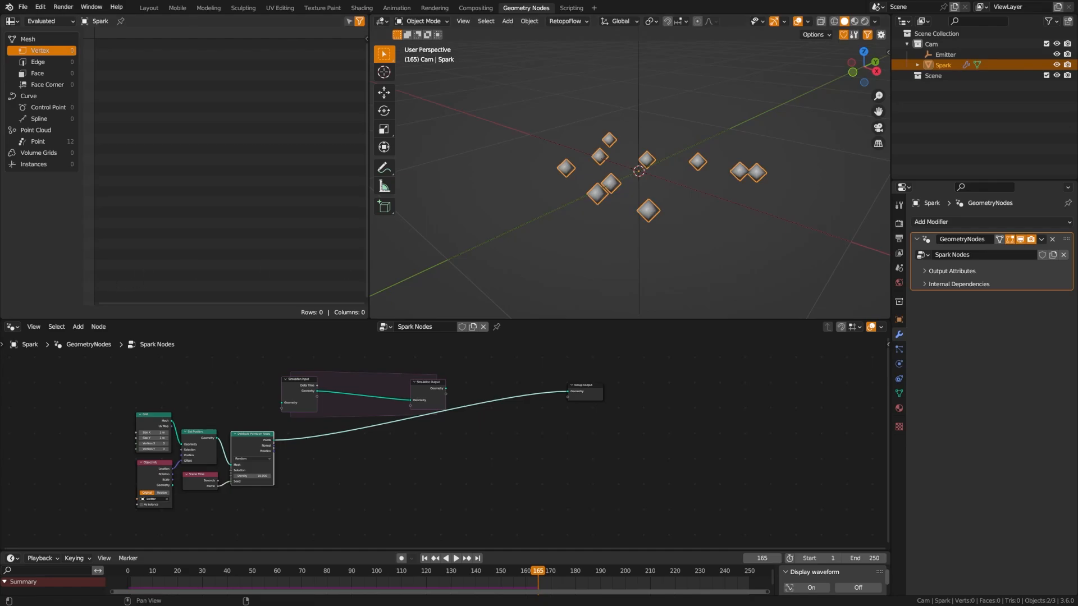
# Insert a Join Geometry node between Simulation Input and Simulation Output.
pyautogui.scroll(1, 387, 445)
pyautogui.moveTo(387, 445); pyautogui.dragTo(265, 443, button='middle')
pyautogui.scroll(2, 236, 441)
pyautogui.scroll(2, 173, 439)
pyautogui.moveTo(173, 438); pyautogui.dragTo(127, 437, button='middle')
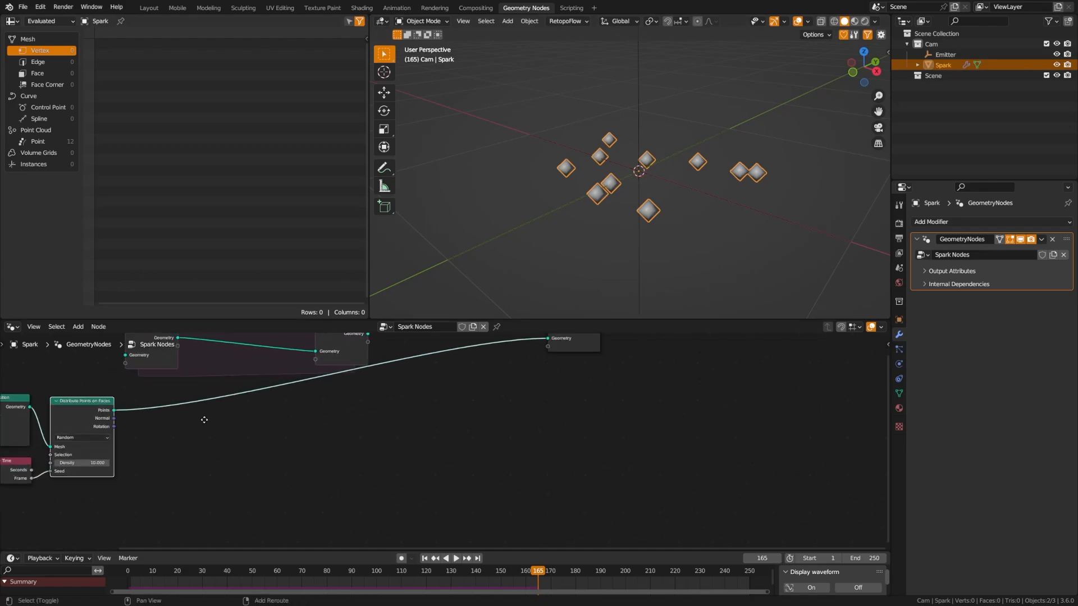
pyautogui.moveTo(205, 419); pyautogui.dragTo(241, 478, button='middle')
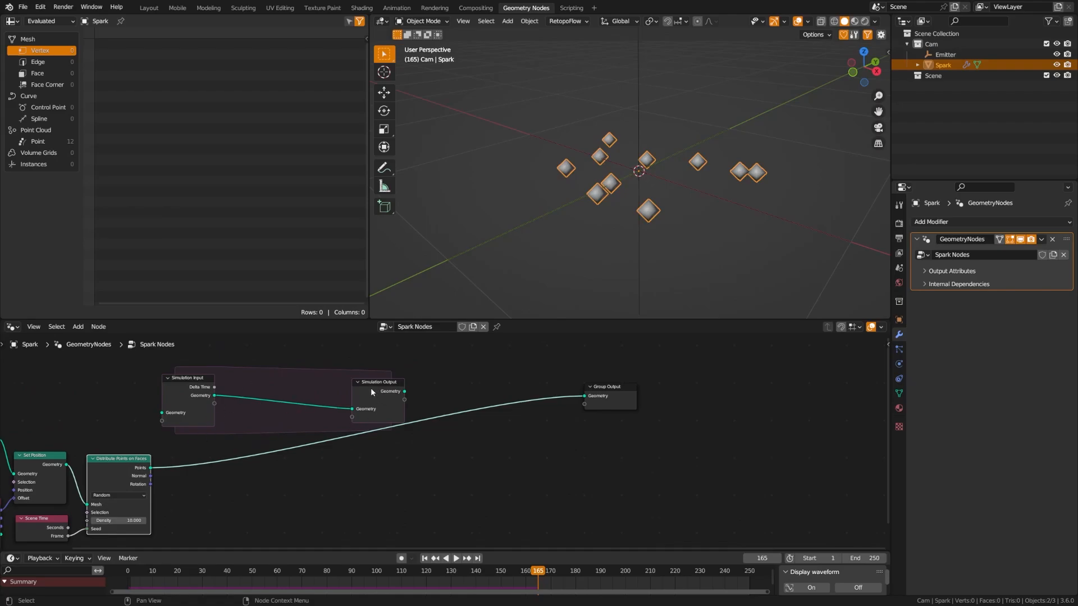
pyautogui.hotkey('shift', 'a')
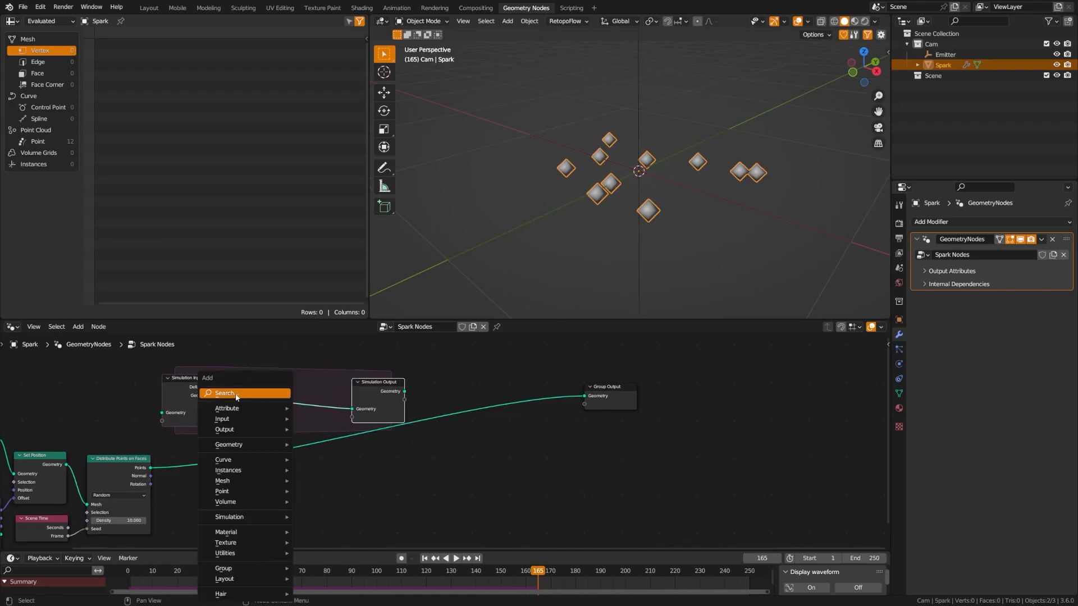
pyautogui.write('joi')
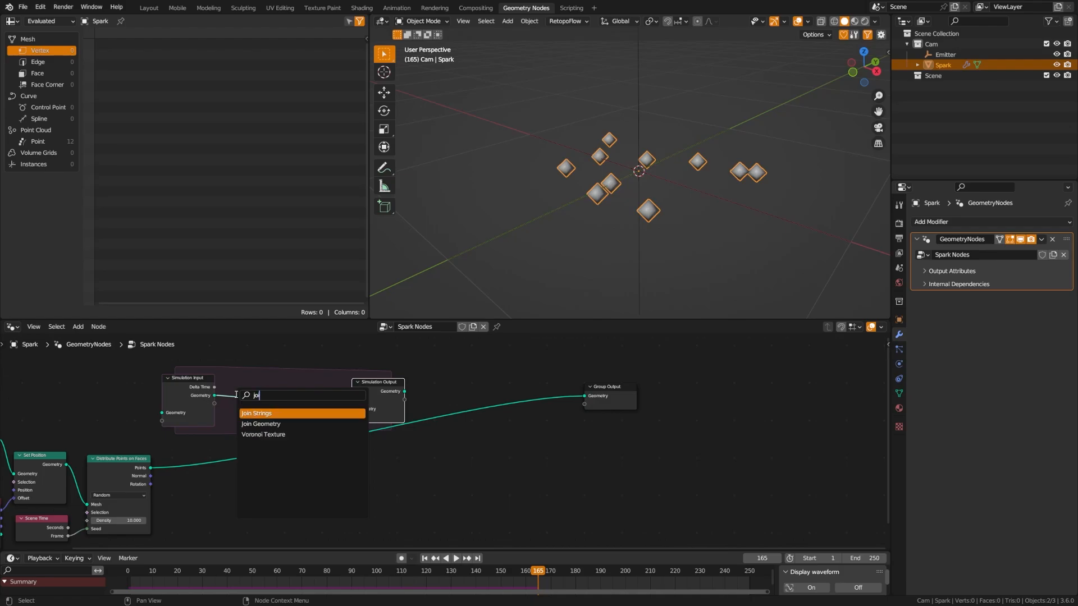
pyautogui.click(247, 424)
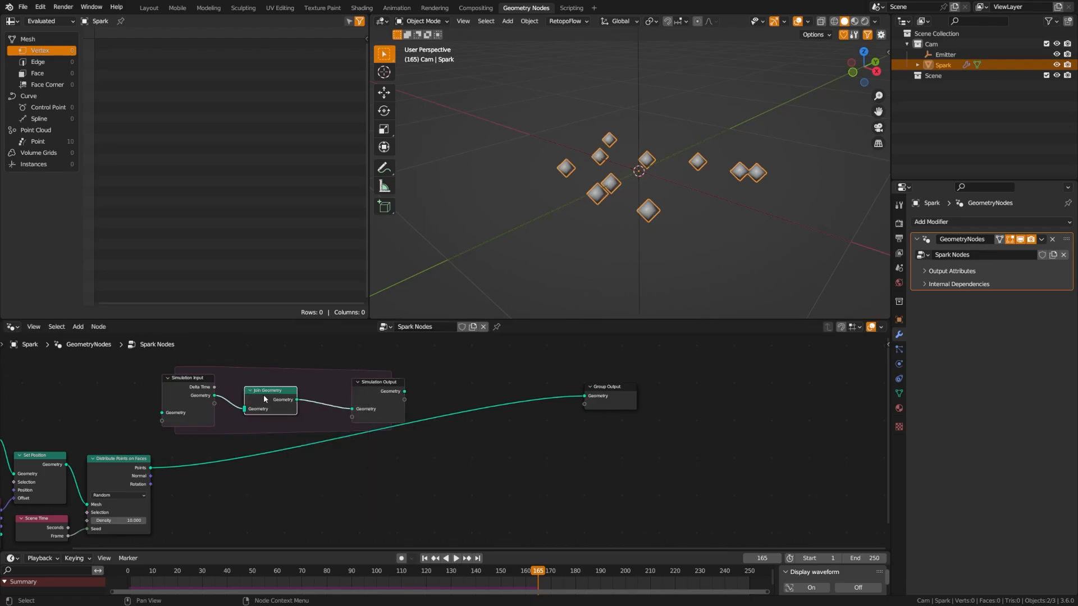
pyautogui.click(241, 422)
# Connect the distributed Points to Join Geometry and Simulation Output's Geometry to Group Output, and play the simulation from the first frame.
pyautogui.moveTo(152, 468); pyautogui.dragTo(251, 406)
pyautogui.moveTo(406, 393); pyautogui.dragTo(585, 397)
pyautogui.click(424, 558)
pyautogui.click(455, 558)
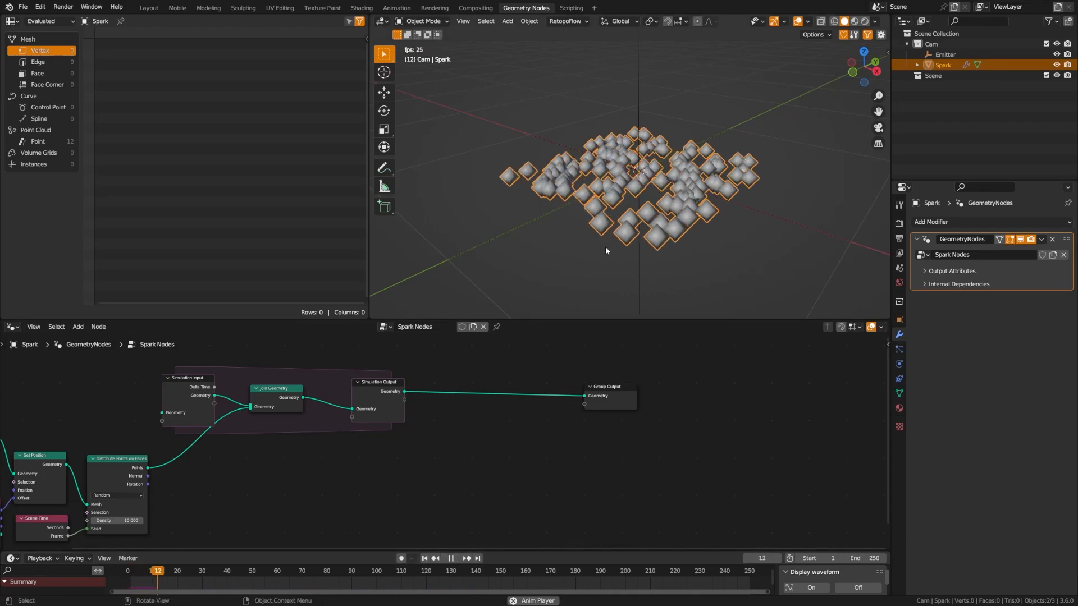
# Insert a Store Named Attribute node between Join Geometry and Simulation Output.
pyautogui.moveTo(227, 443); pyautogui.dragTo(202, 449, button='middle')
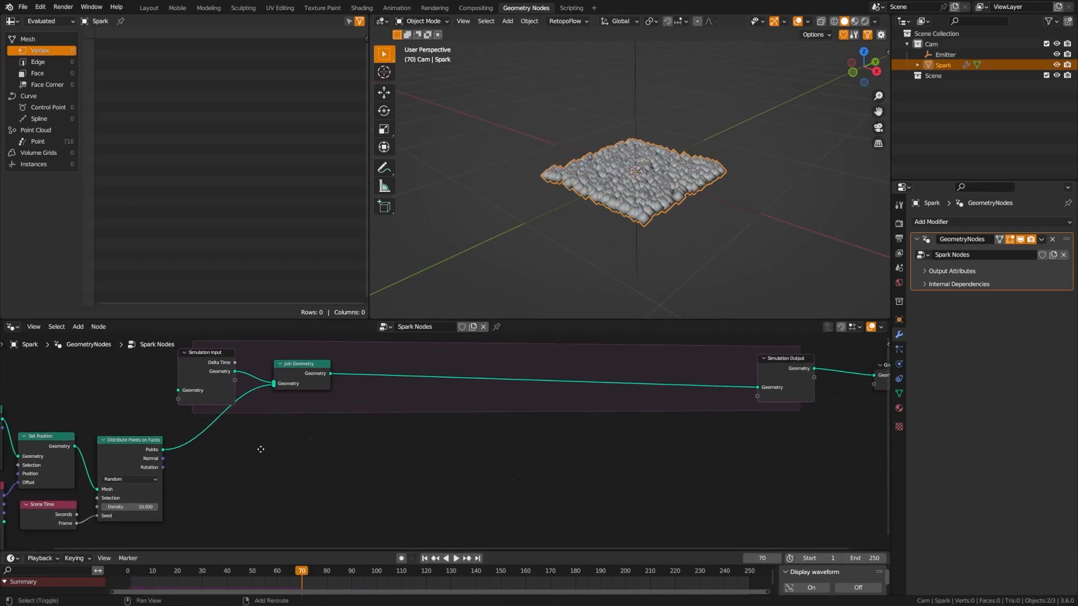
pyautogui.scroll(3, 279, 404)
pyautogui.hotkey('shift', 'a')
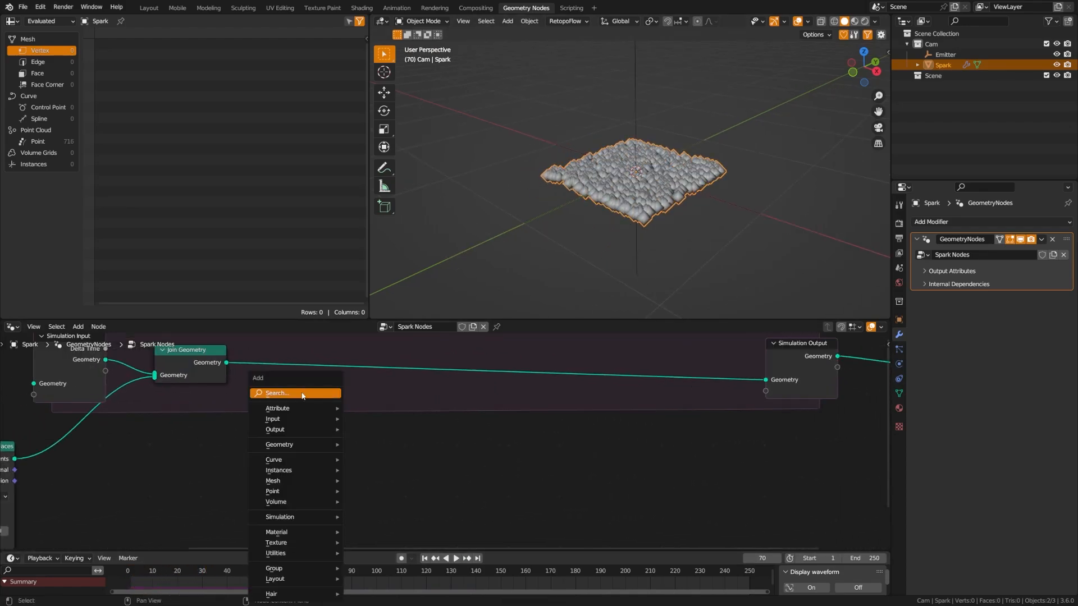
pyautogui.write('store')
pyautogui.press('Return')
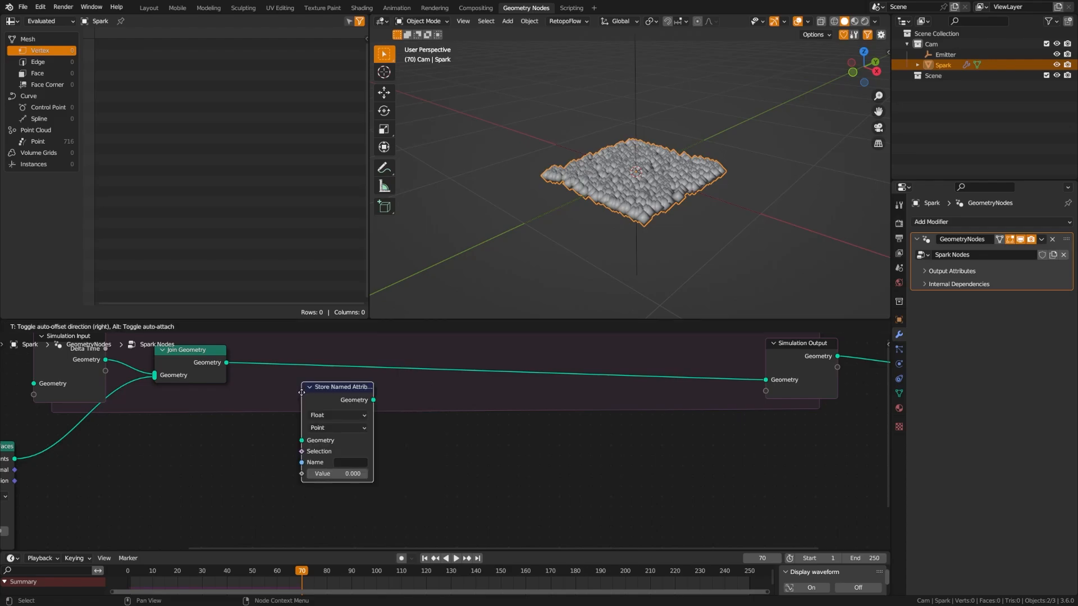
pyautogui.click(300, 362)
pyautogui.scroll(-3, 288, 463)
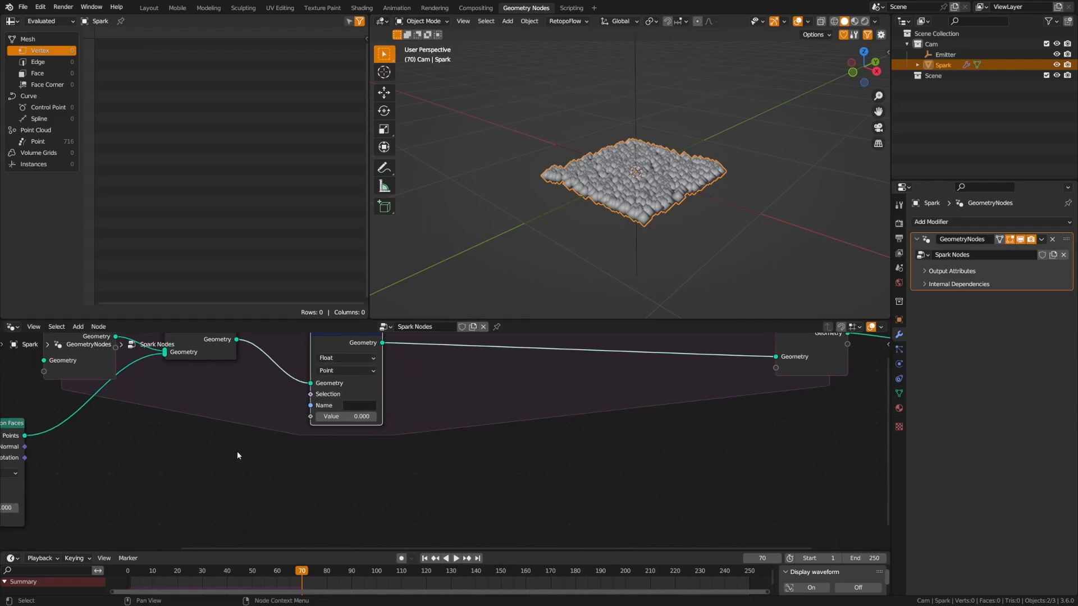
# Add a Named Attribute node below the simulation zone.
pyautogui.hotkey('shift', 'a')
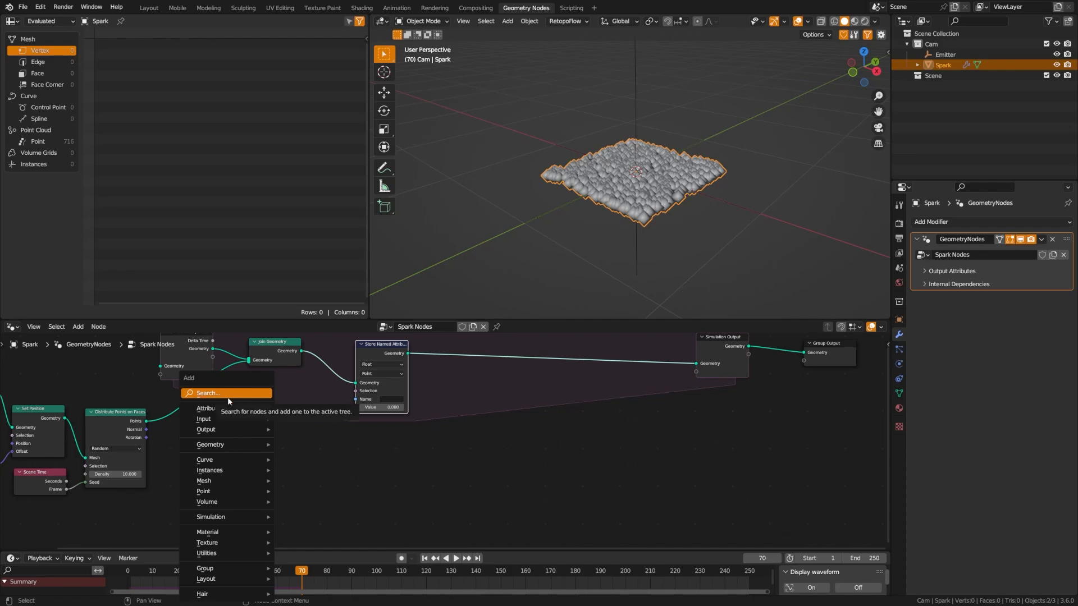
pyautogui.write('named')
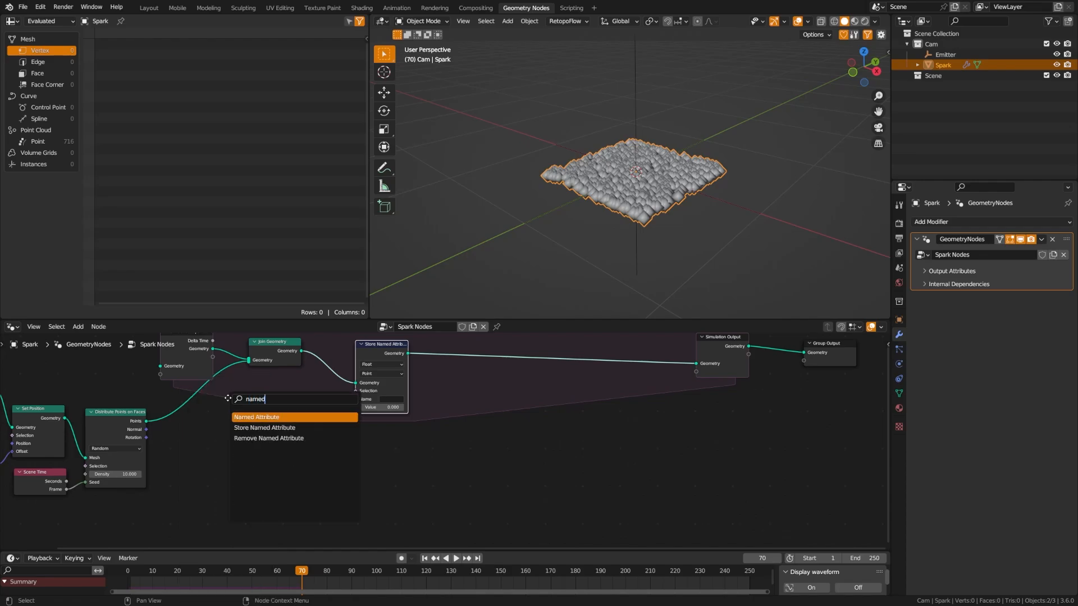
pyautogui.press('Return')
pyautogui.click(273, 487)
pyautogui.moveTo(274, 487); pyautogui.dragTo(270, 464, button='middle')
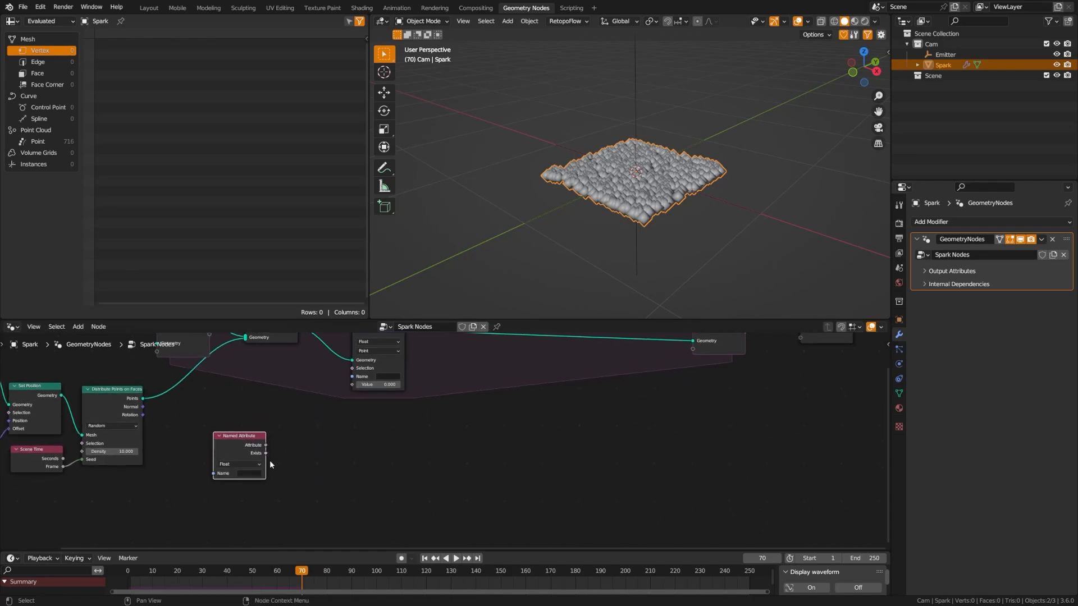
# Attach a Math Add node to the Named Attribute's Attribute output and set its second value to 1.
pyautogui.moveTo(266, 447); pyautogui.dragTo(290, 450)
pyautogui.write('add')
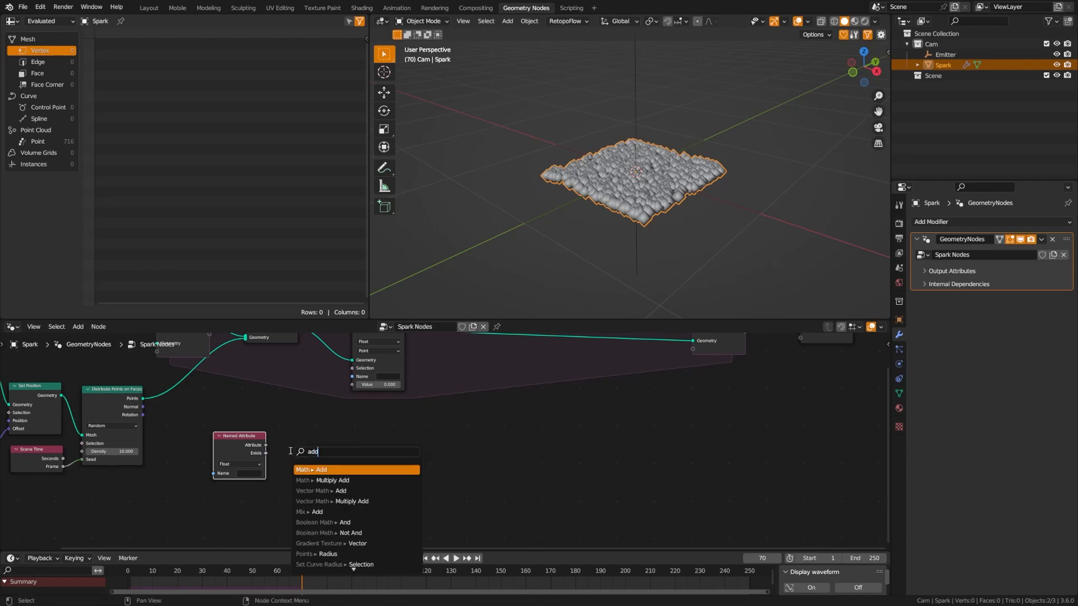
pyautogui.press('Return')
pyautogui.click(278, 422)
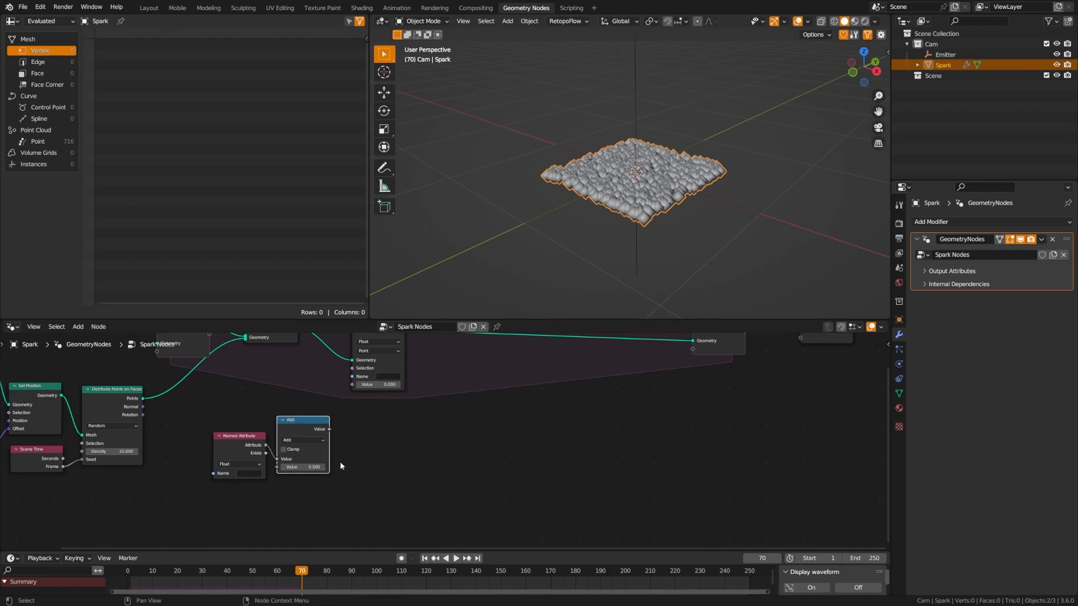
pyautogui.scroll(2, 341, 466)
pyautogui.click(300, 481)
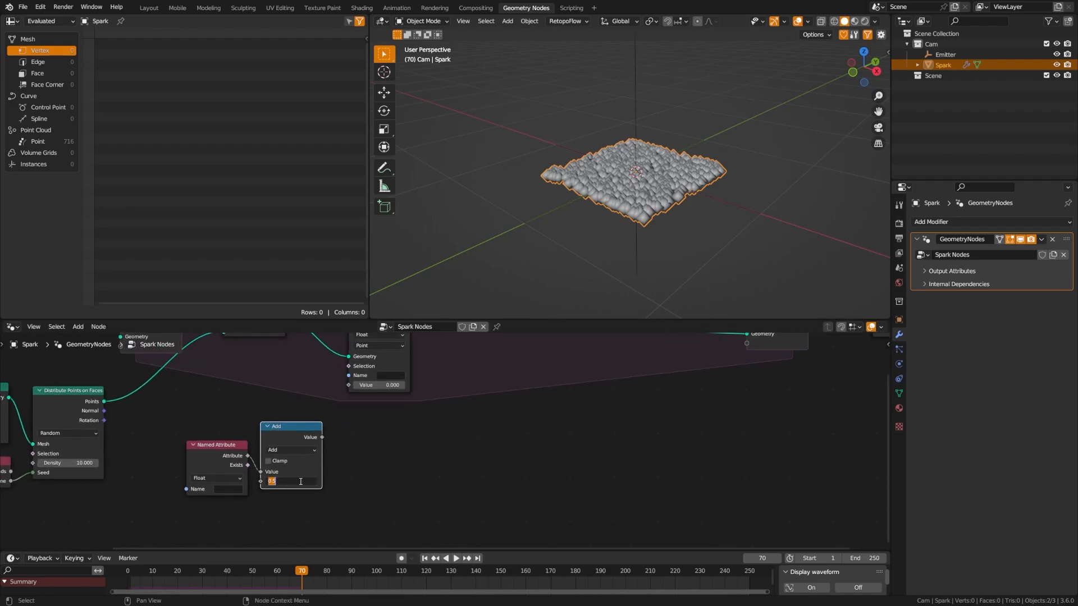
pyautogui.write('1')
pyautogui.press('Return')
# Set the data type of both the Named Attribute and Store Named Attribute nodes to Integer.
pyautogui.click(219, 478)
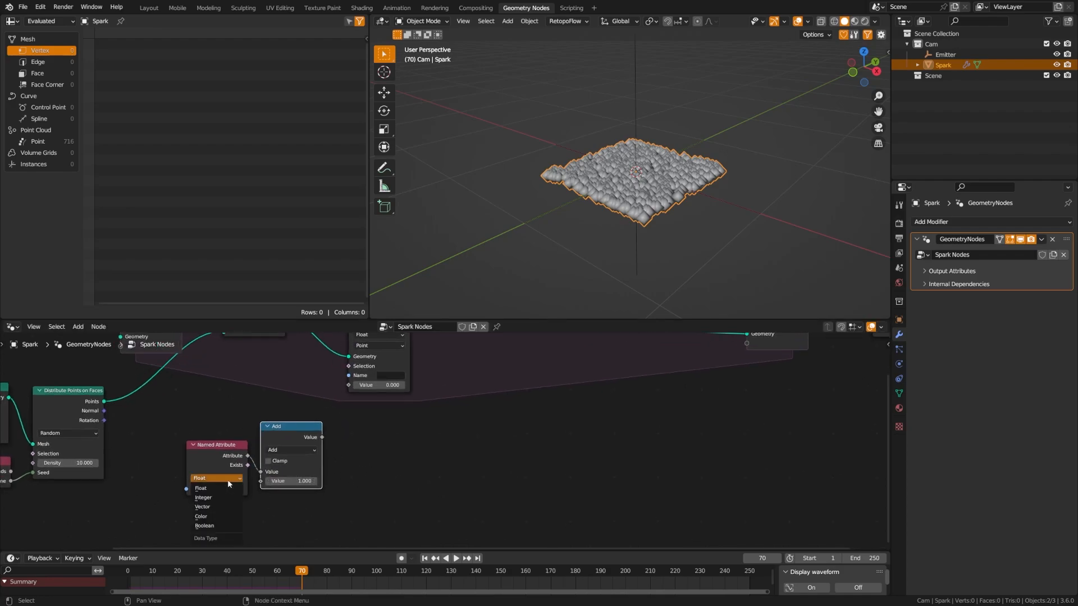
pyautogui.click(227, 498)
pyautogui.moveTo(372, 361); pyautogui.dragTo(361, 424, button='middle')
pyautogui.click(368, 394)
pyautogui.click(370, 404)
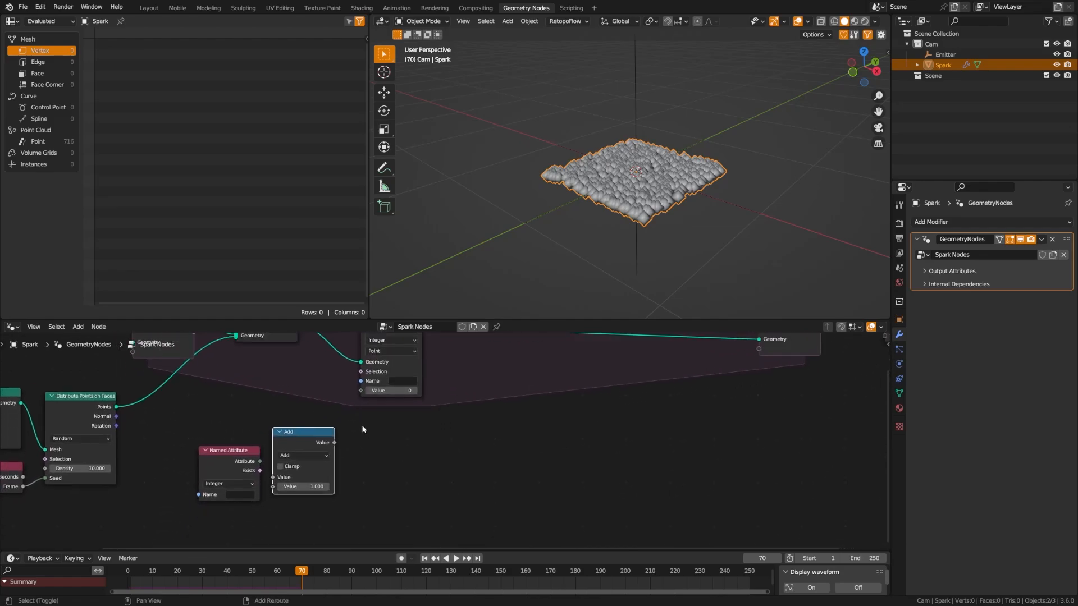
# Enter "age" as the attribute name in both the Named Attribute and Store Named Attribute nodes.
pyautogui.click(242, 488)
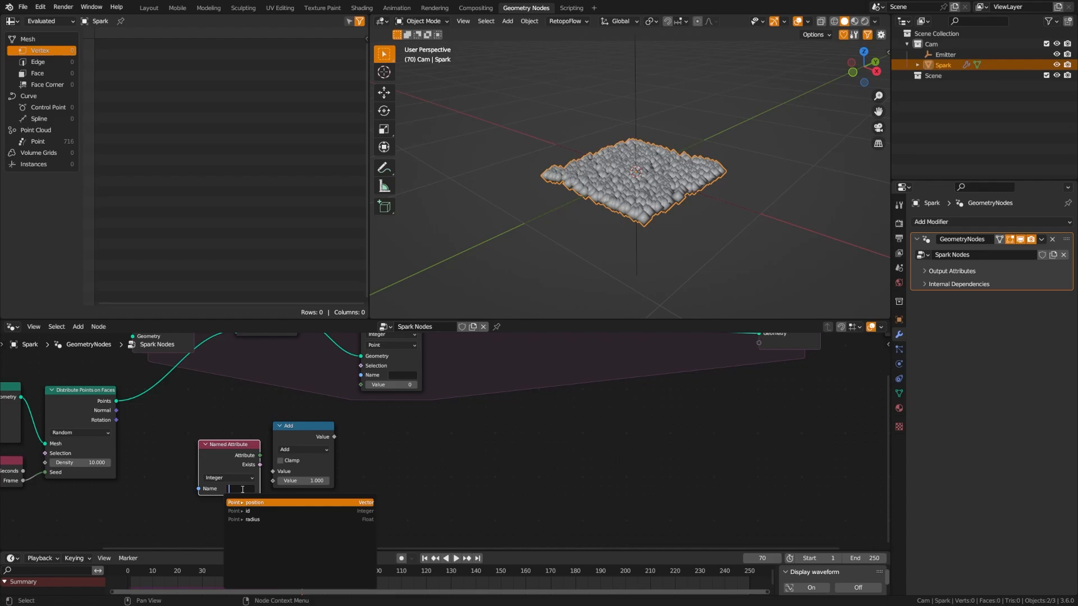
pyautogui.write('age')
pyautogui.press('Return')
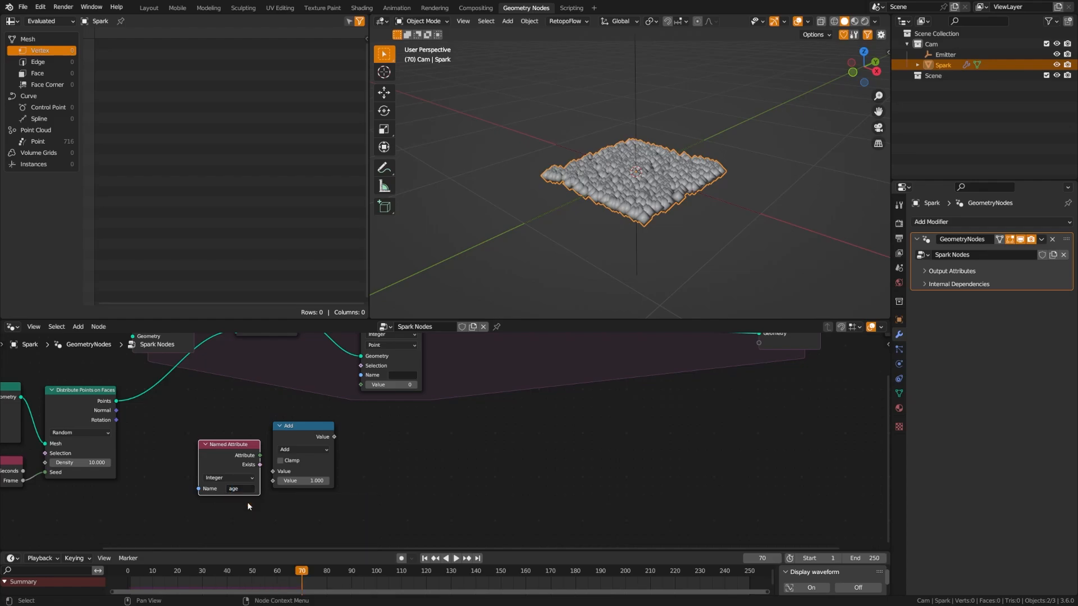
pyautogui.click(402, 375)
pyautogui.write('a')
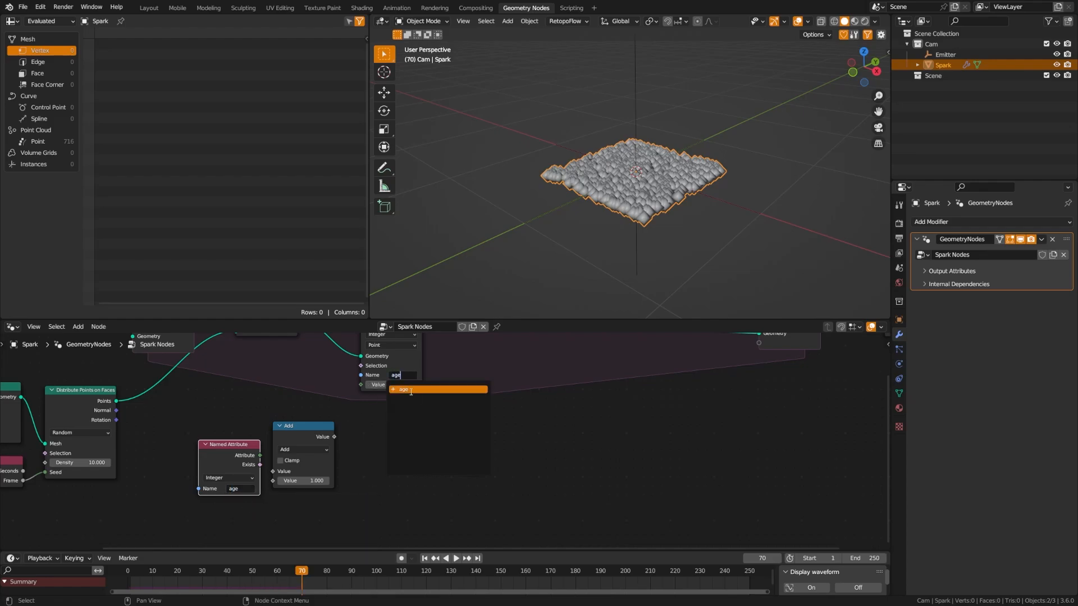
pyautogui.write('ge')
pyautogui.press('Return')
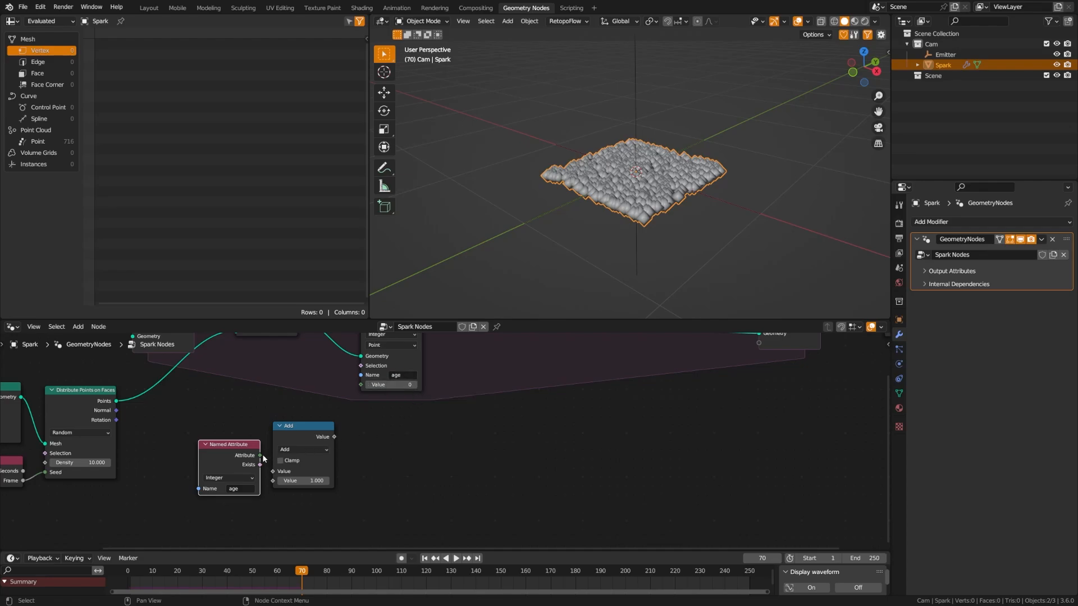
# Connect the age Attribute to the Add node's first value and the Add result to Store Named Attribute's Value.
pyautogui.moveTo(259, 456); pyautogui.dragTo(272, 471)
pyautogui.moveTo(342, 450); pyautogui.dragTo(312, 492, button='middle')
pyautogui.moveTo(304, 478); pyautogui.dragTo(329, 429)
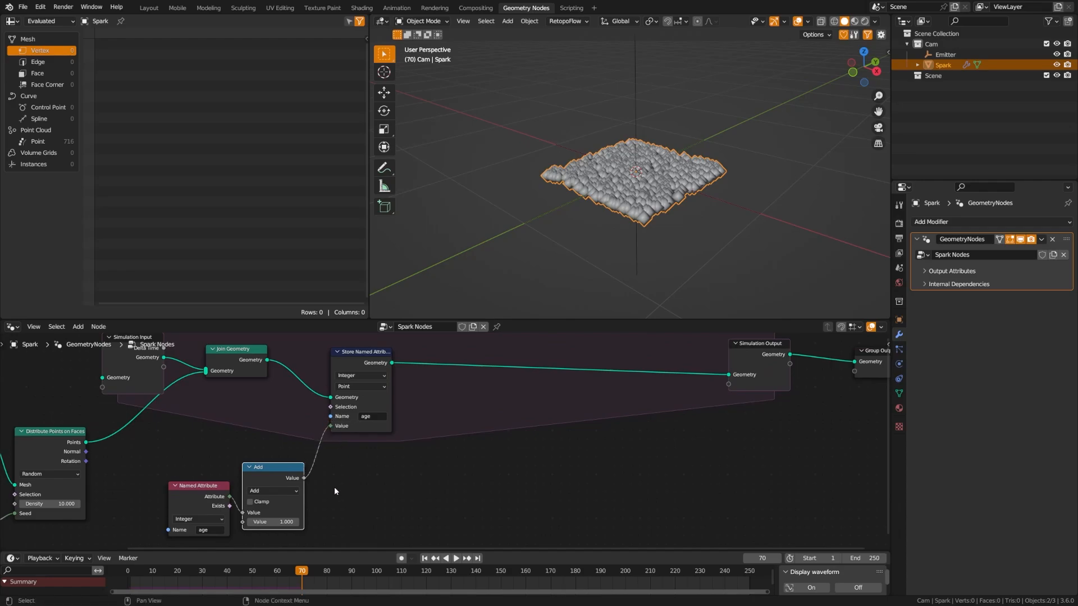
# Play the spark simulation from the first frame to check the emission, and return to frame 1.
pyautogui.scroll(-2, 334, 486)
pyautogui.moveTo(479, 479); pyautogui.dragTo(334, 456, button='middle')
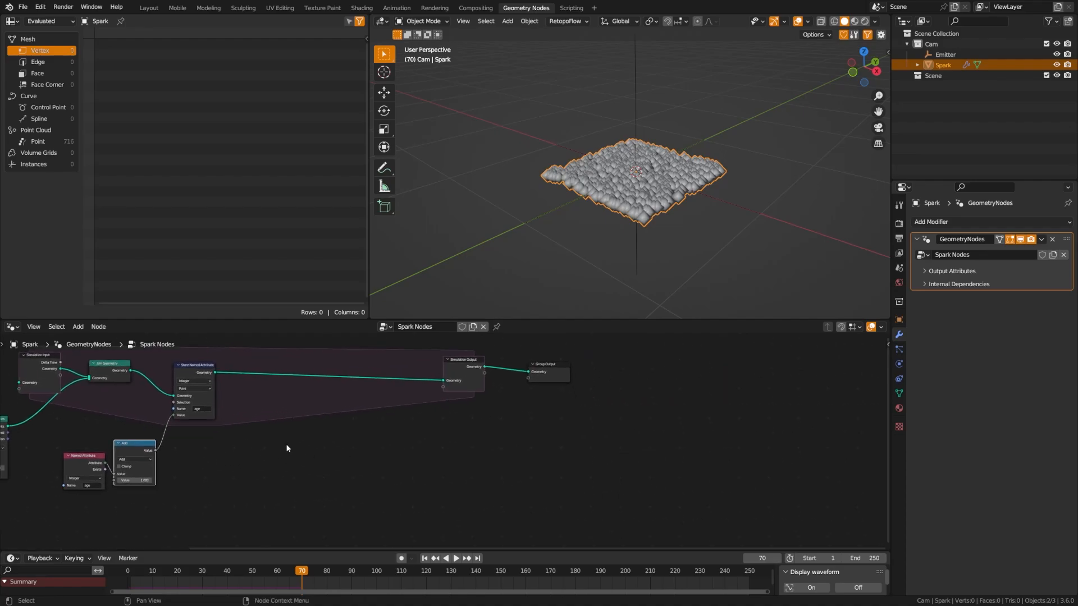
pyautogui.click(424, 558)
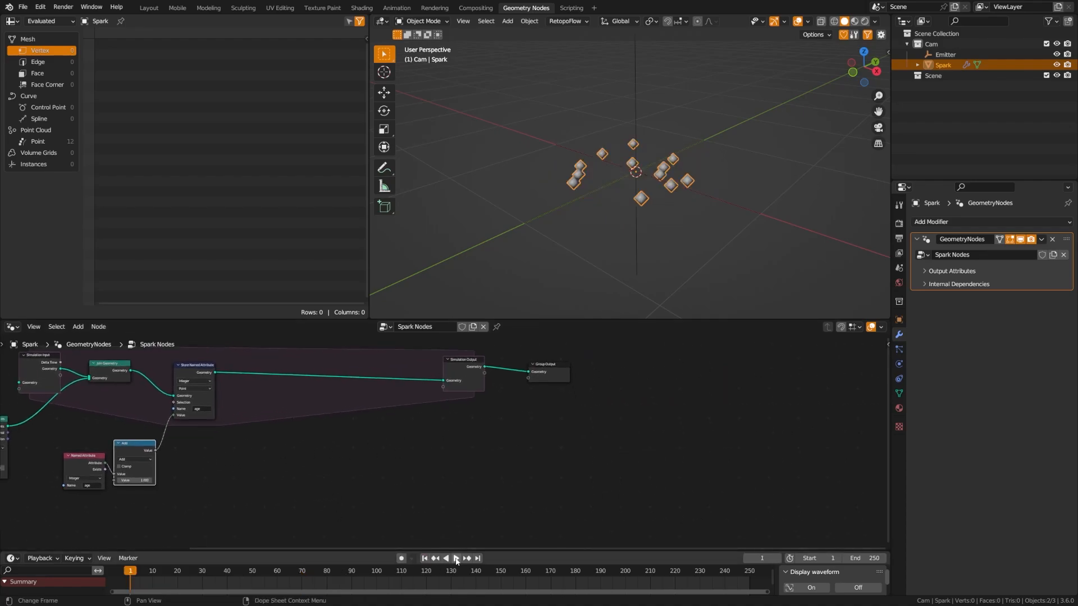
pyautogui.click(455, 558)
pyautogui.click(454, 558)
pyautogui.click(424, 558)
# Insert a Set Position node between Store Named Attribute and Simulation Output inside the simulation zone.
pyautogui.click(300, 478)
pyautogui.hotkey('shift', 'a')
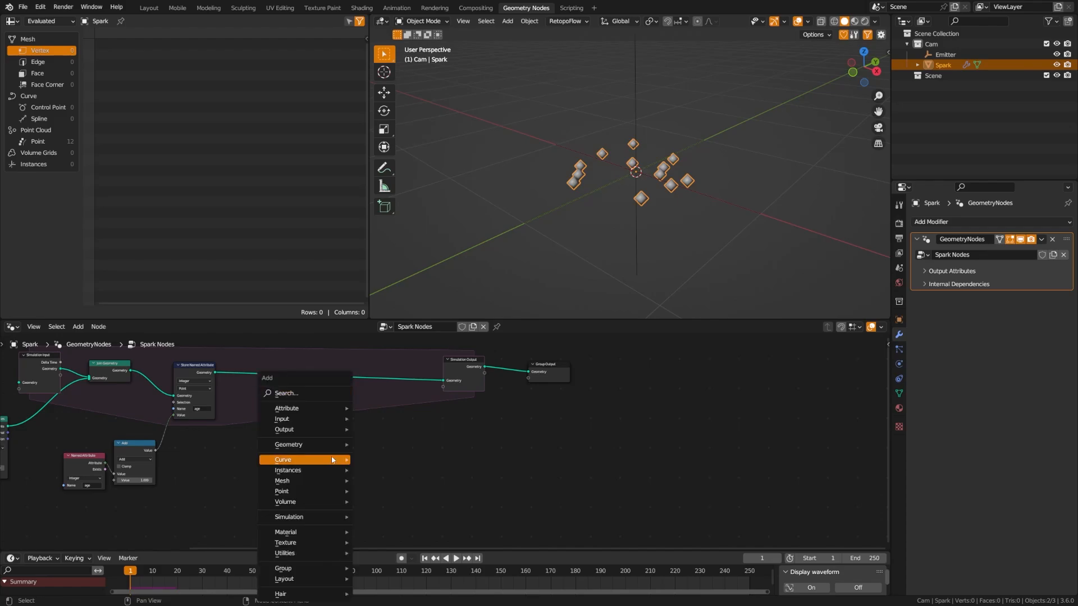
pyautogui.click(312, 395)
pyautogui.write('set pos')
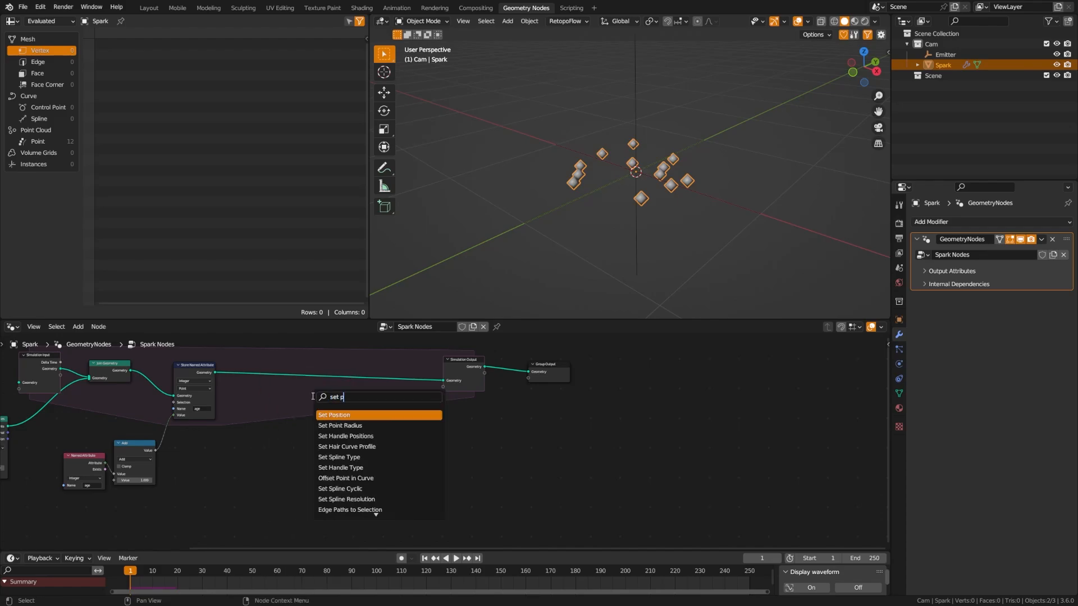
pyautogui.press('Return')
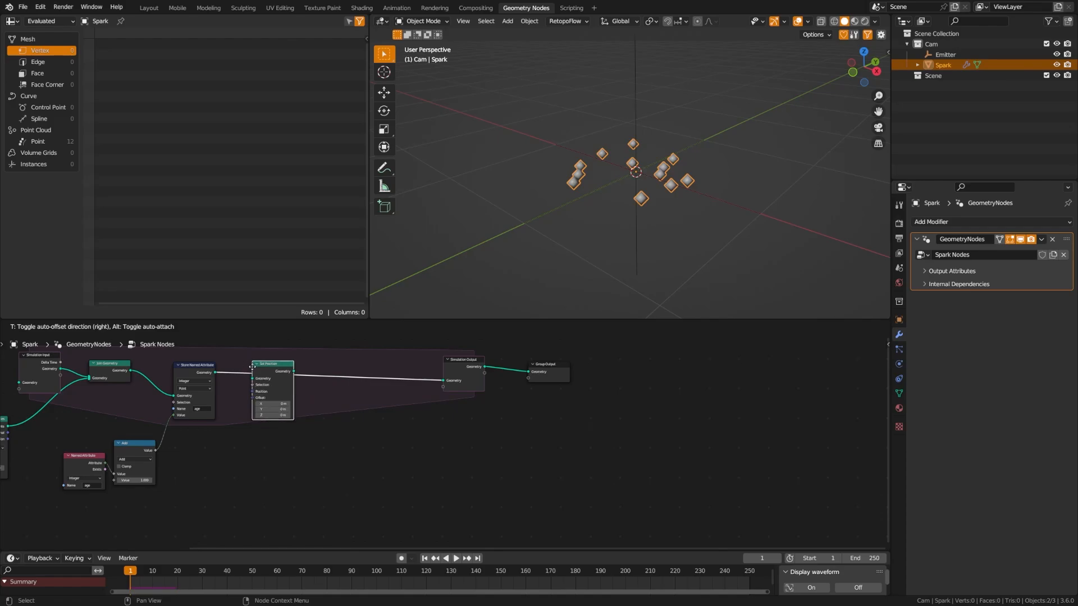
pyautogui.click(279, 366)
pyautogui.moveTo(279, 366); pyautogui.dragTo(280, 364)
# Add a second Named Attribute node below the age nodes and set its data type to Vector.
pyautogui.moveTo(233, 444); pyautogui.dragTo(226, 411, button='middle')
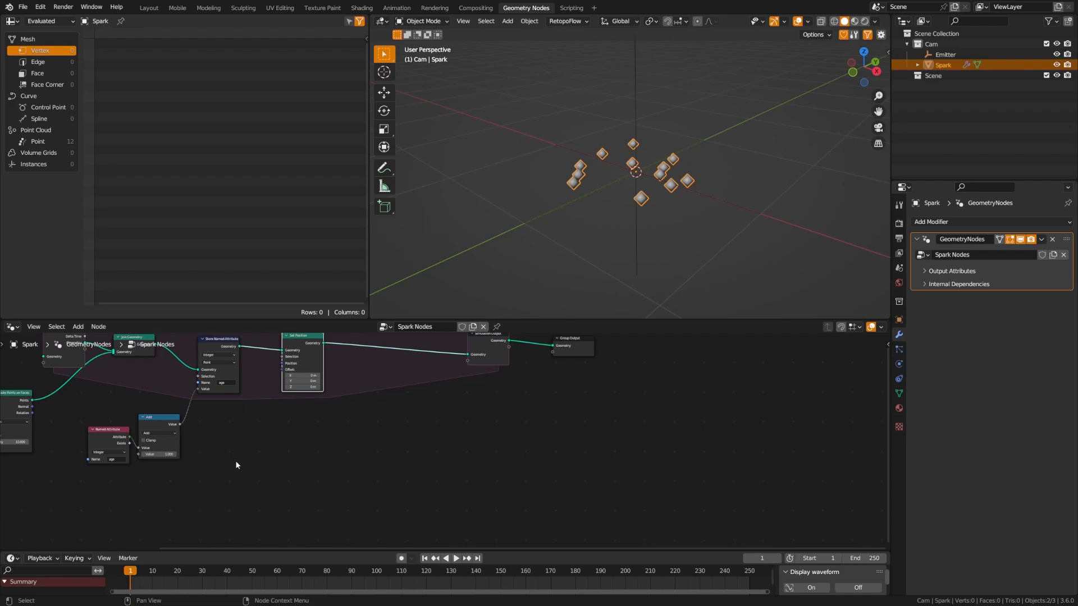
pyautogui.moveTo(236, 464)
pyautogui.mouseDown(button='middle')
pyautogui.moveTo(245, 454)
pyautogui.moveTo(221, 457)
pyautogui.mouseUp(button='middle')
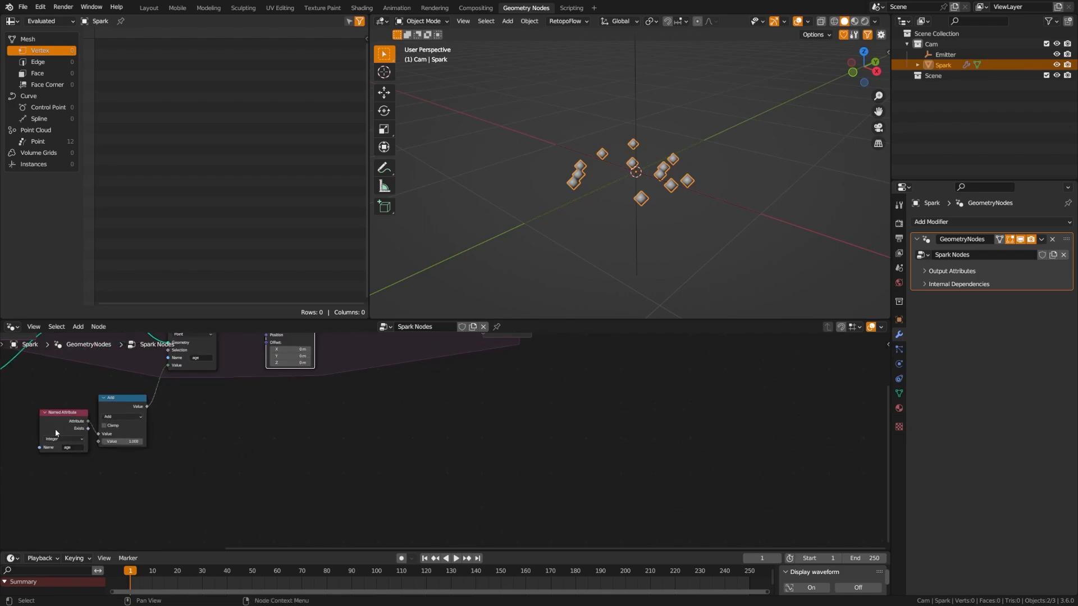
pyautogui.hotkey('shift', 'a')
pyautogui.click(192, 390)
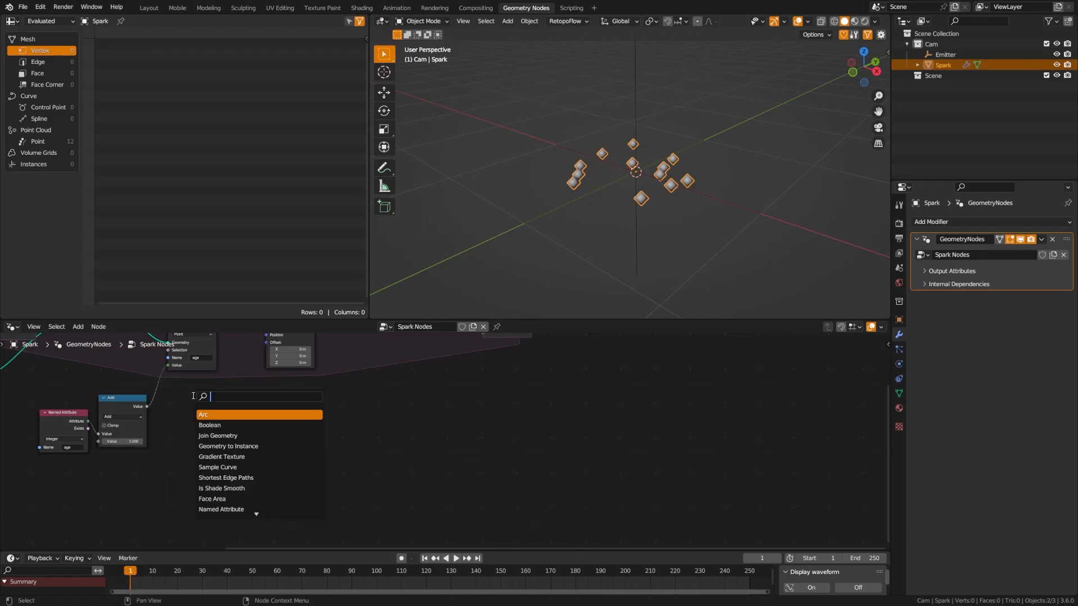
pyautogui.write('named')
pyautogui.press('Return')
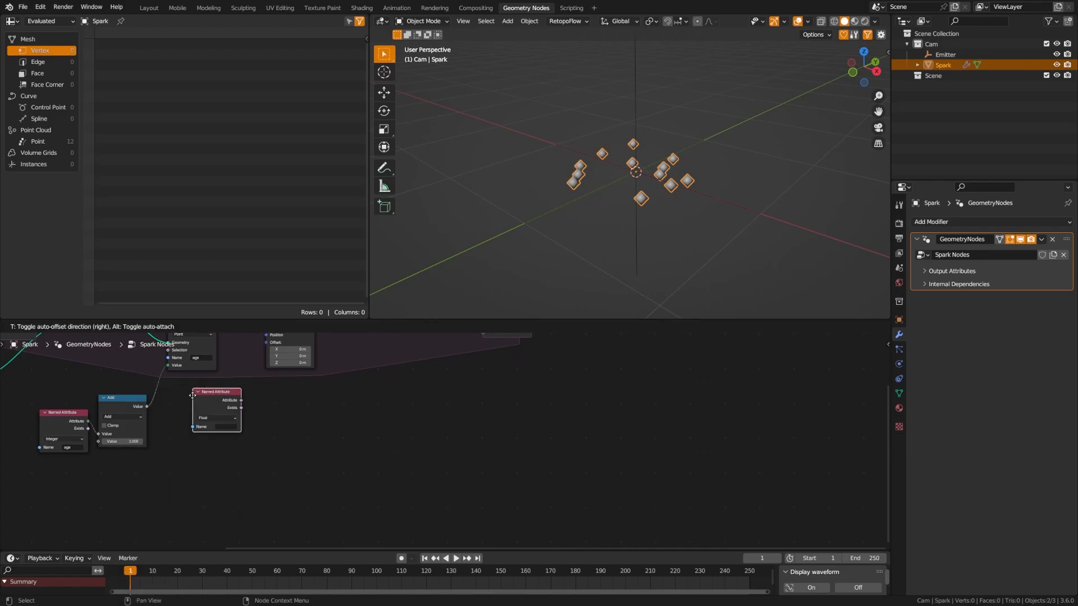
pyautogui.click(145, 488)
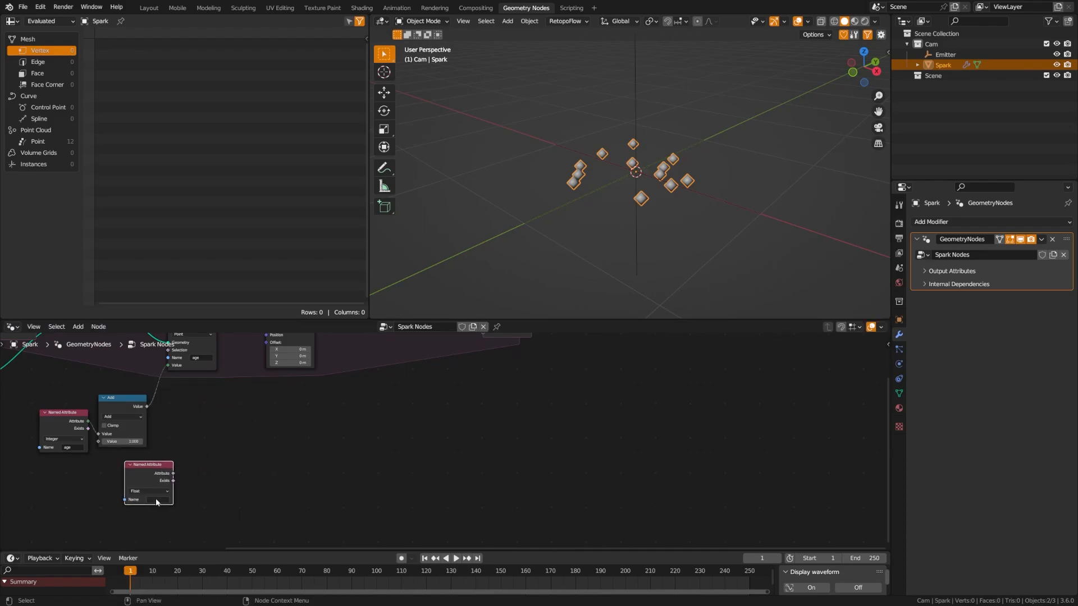
pyautogui.moveTo(184, 501); pyautogui.dragTo(264, 441, button='middle')
pyautogui.scroll(5, 102, 481)
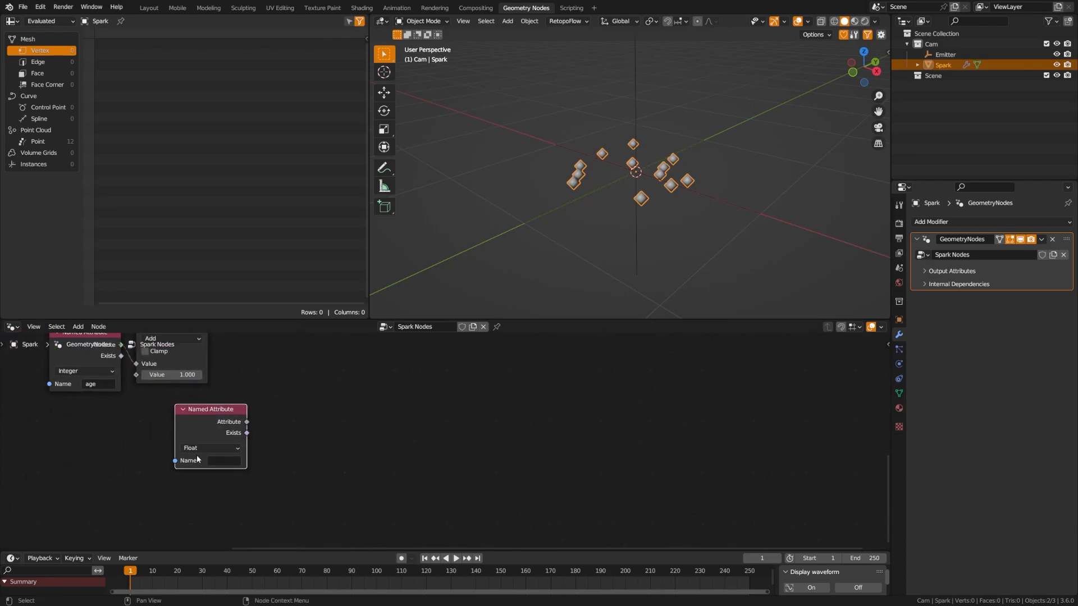
pyautogui.click(210, 448)
pyautogui.click(201, 484)
# Add a Random Value node beneath the new Named Attribute node and set its data type to Vector.
pyautogui.moveTo(222, 500); pyautogui.dragTo(218, 472, button='middle')
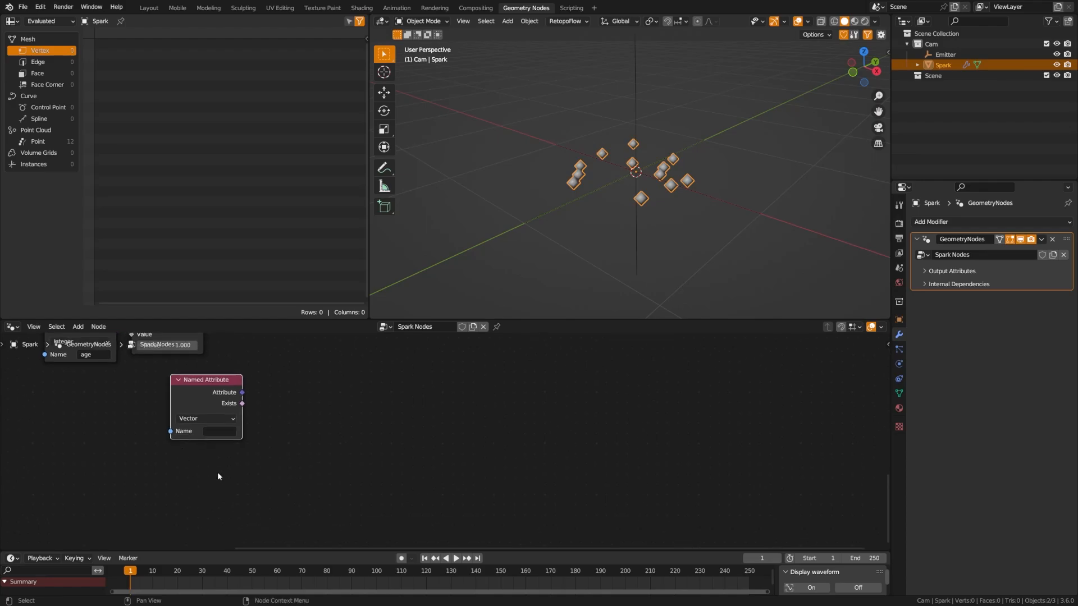
pyautogui.hotkey('shift', 'a')
pyautogui.click(168, 392)
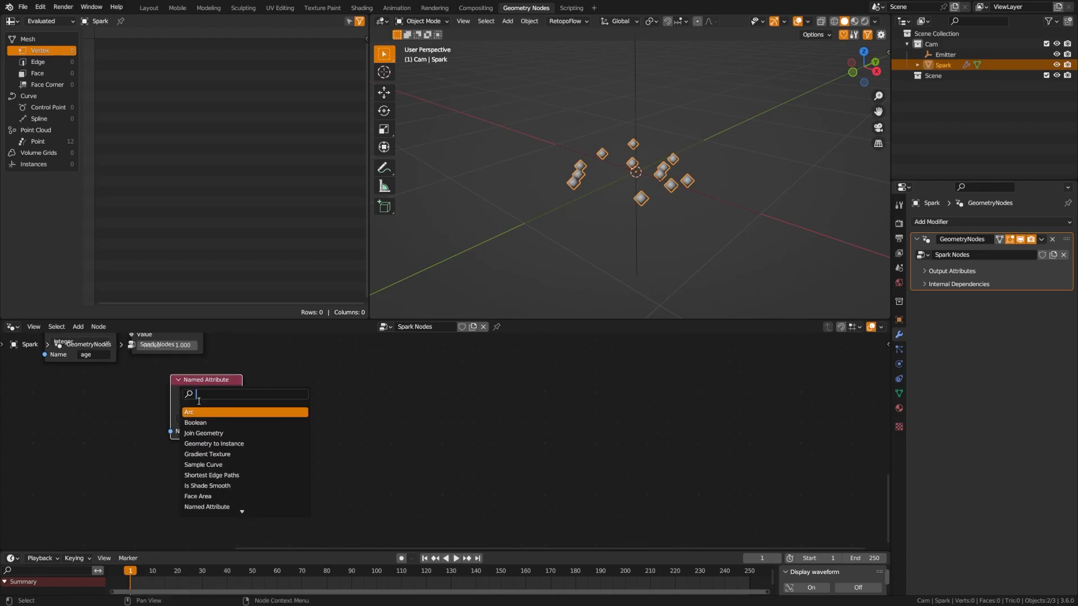
pyautogui.write('random')
pyautogui.click(232, 413)
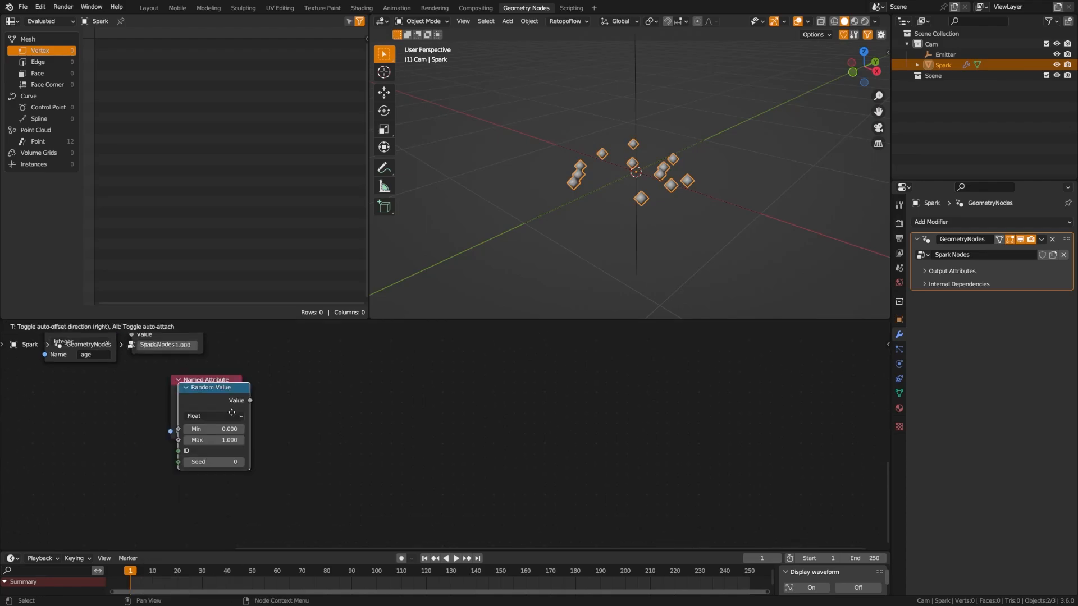
pyautogui.click(222, 480)
pyautogui.click(218, 481)
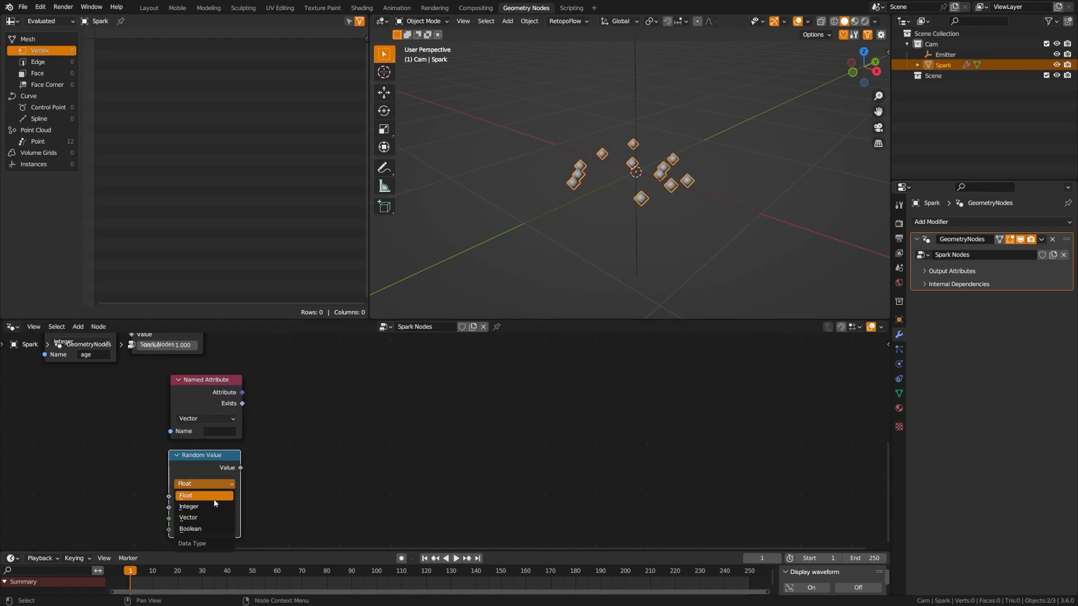
pyautogui.click(209, 517)
# Combine the vector Named Attribute's Attribute and the Random Value's Value in a new Vector Math Add node.
pyautogui.moveTo(300, 440); pyautogui.dragTo(240, 417, button='middle')
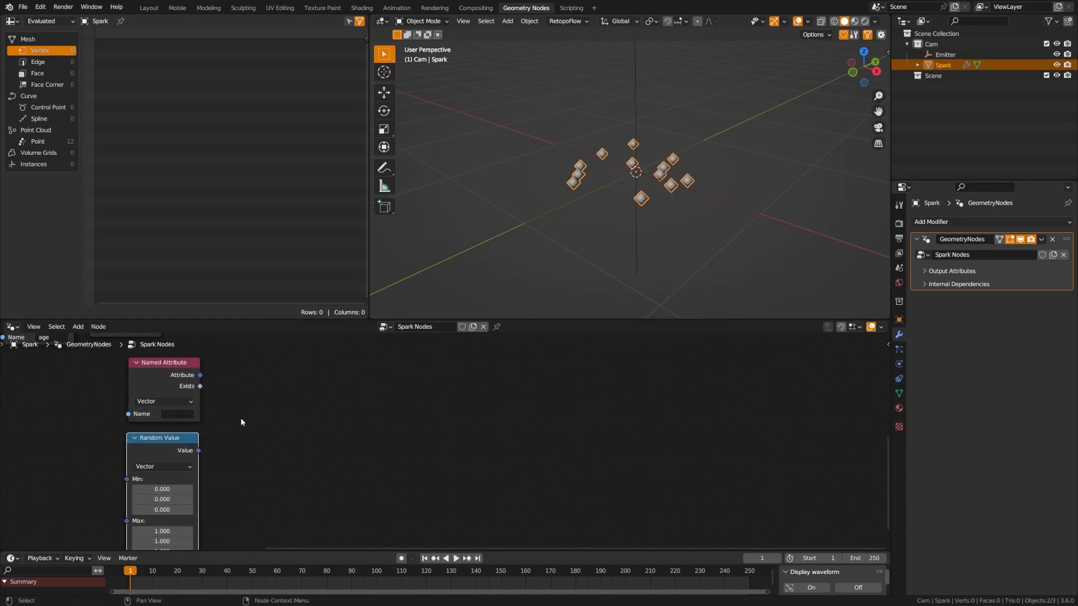
pyautogui.moveTo(200, 375); pyautogui.dragTo(268, 409)
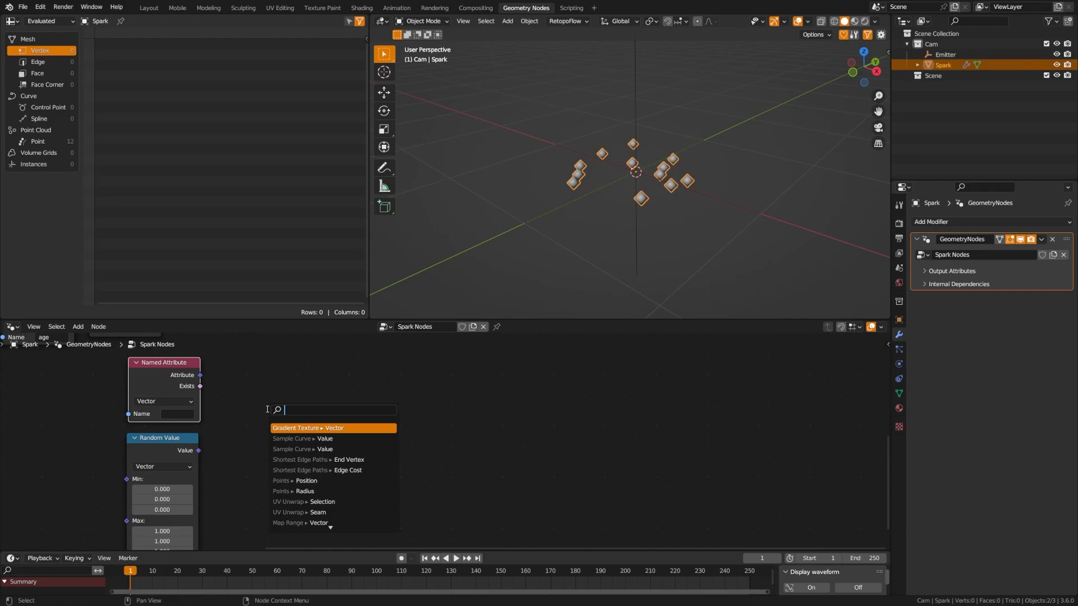
pyautogui.write('add')
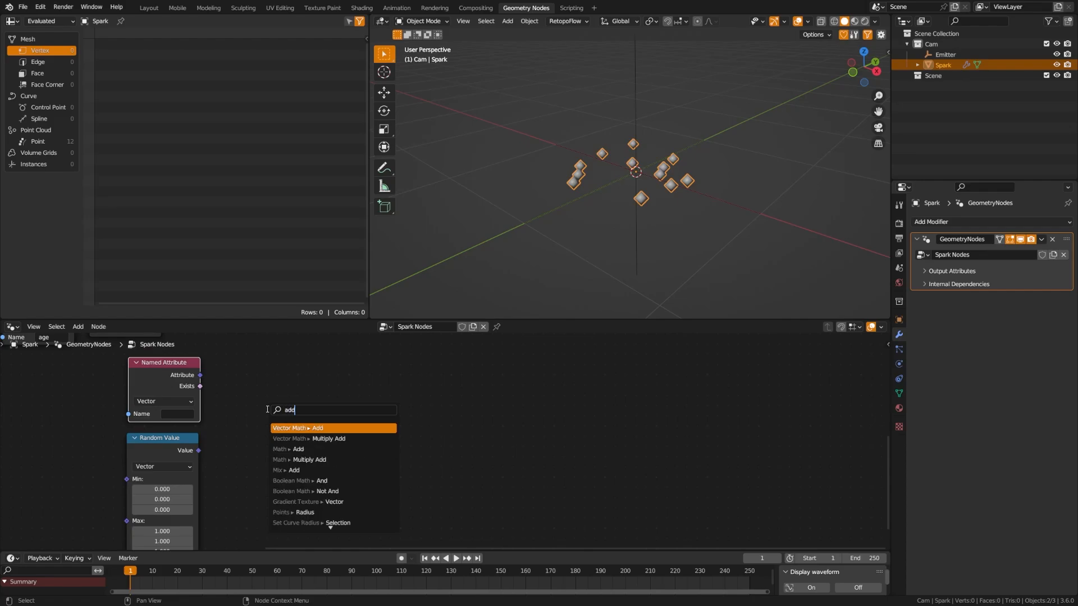
pyautogui.click(286, 429)
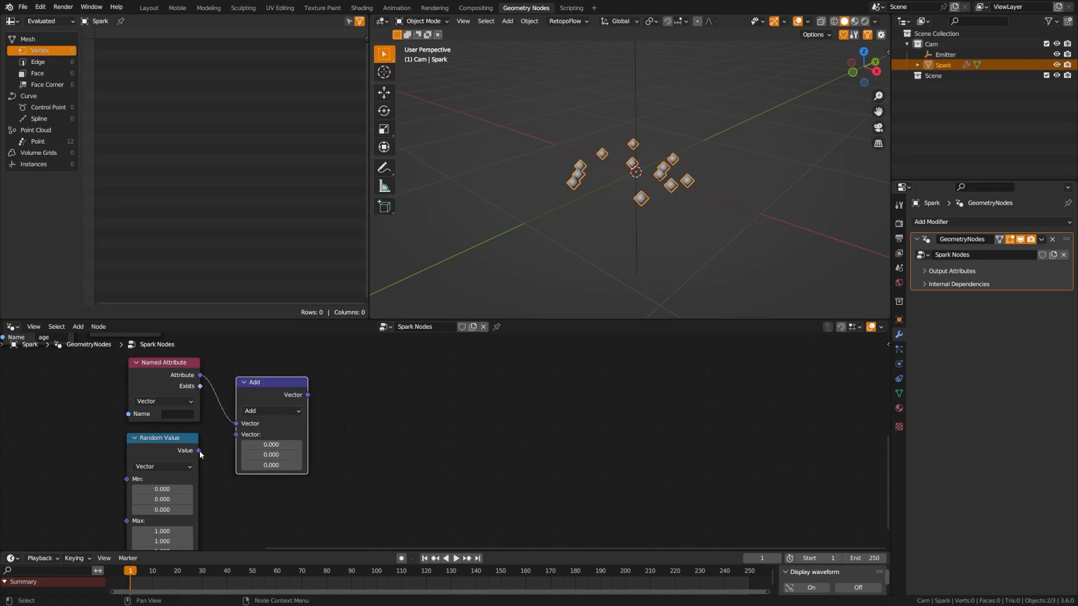
pyautogui.moveTo(198, 450); pyautogui.dragTo(248, 418)
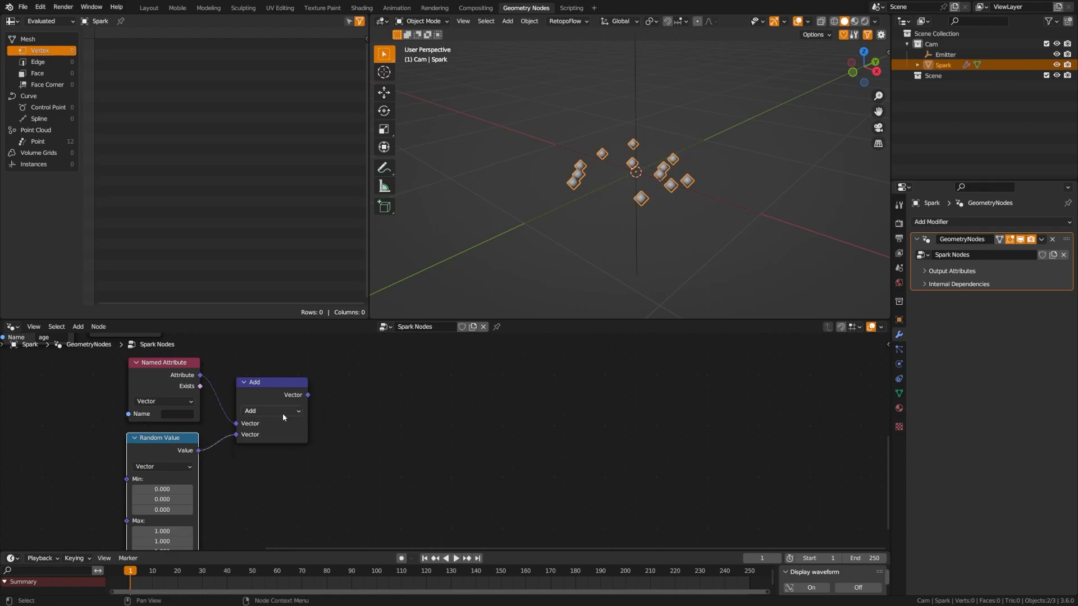
# Attach a Vector Math Scale node to the Vector output of the Vector Math Add node.
pyautogui.scroll(-3, 283, 417)
pyautogui.click(331, 451)
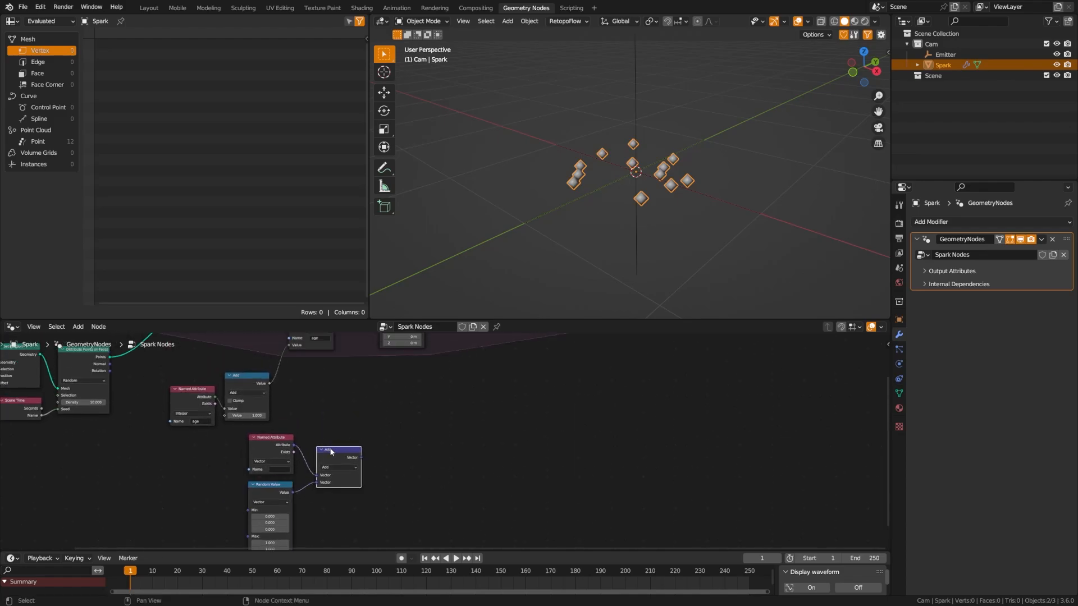
pyautogui.moveTo(330, 451); pyautogui.dragTo(390, 427)
pyautogui.write('scale')
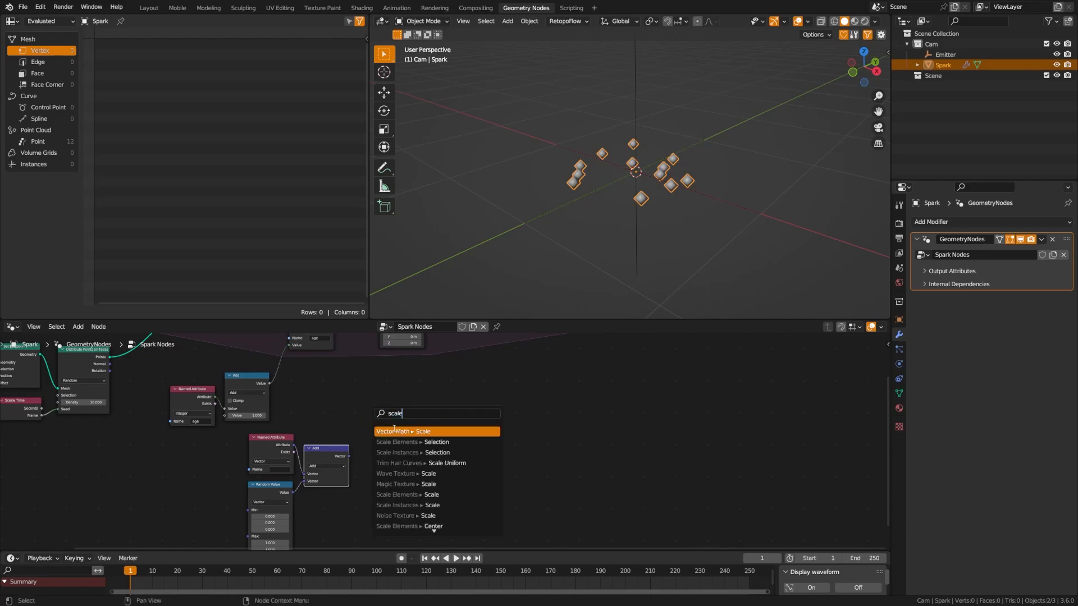
pyautogui.click(394, 430)
pyautogui.click(391, 462)
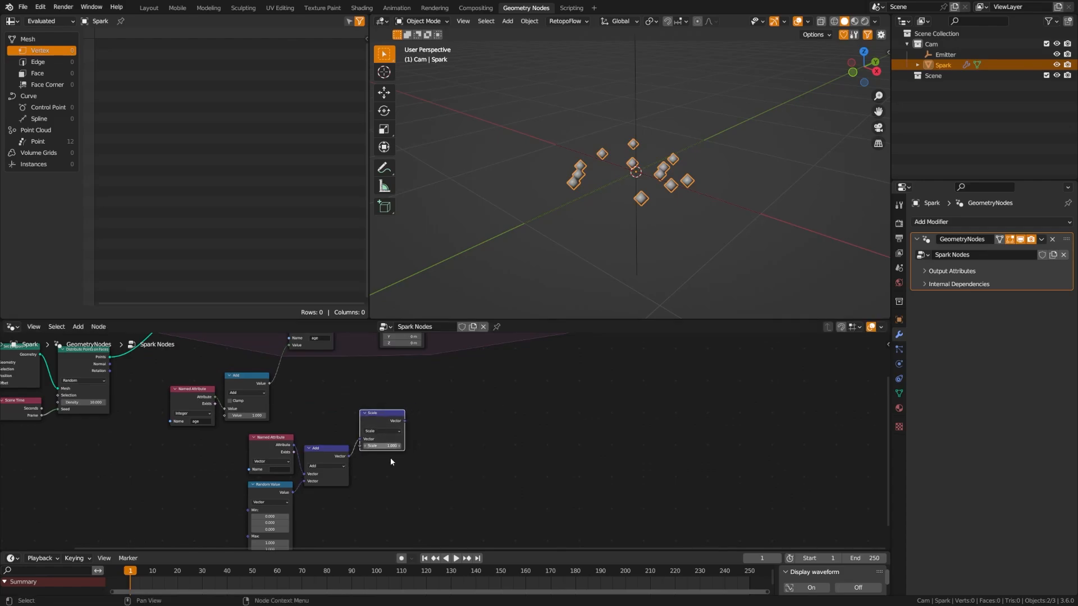
# Set the Scale factor of the Vector Math Scale node to 0.370.
pyautogui.scroll(2, 393, 449)
pyautogui.scroll(-2, 395, 453)
pyautogui.click(388, 445)
pyautogui.write('0.125')
pyautogui.press('Return')
# Move the four new vector nodes beneath the age nodes and connect the Scale node's Vector to Set Position's Offset.
pyautogui.scroll(-2, 434, 480)
pyautogui.moveTo(284, 468); pyautogui.dragTo(393, 505)
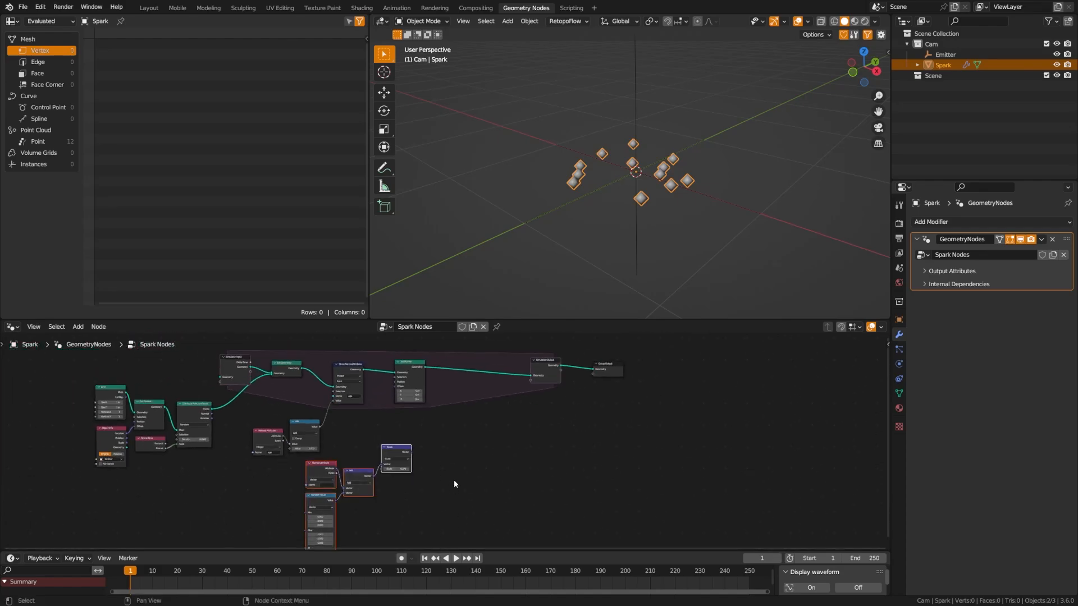
pyautogui.press('g')
pyautogui.click(420, 493)
pyautogui.click(365, 466)
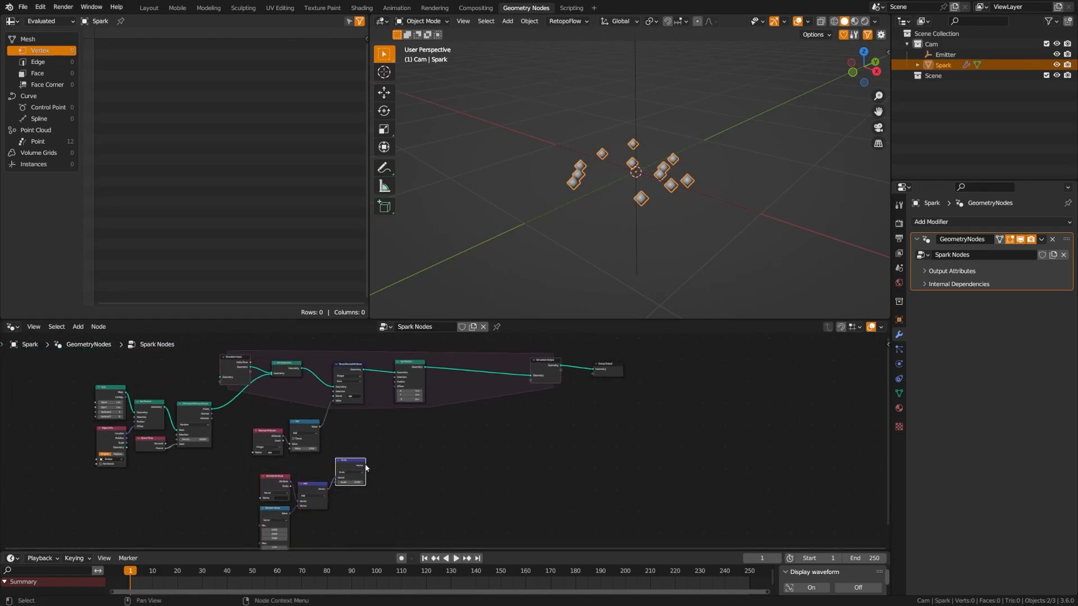
pyautogui.moveTo(365, 464); pyautogui.dragTo(396, 389)
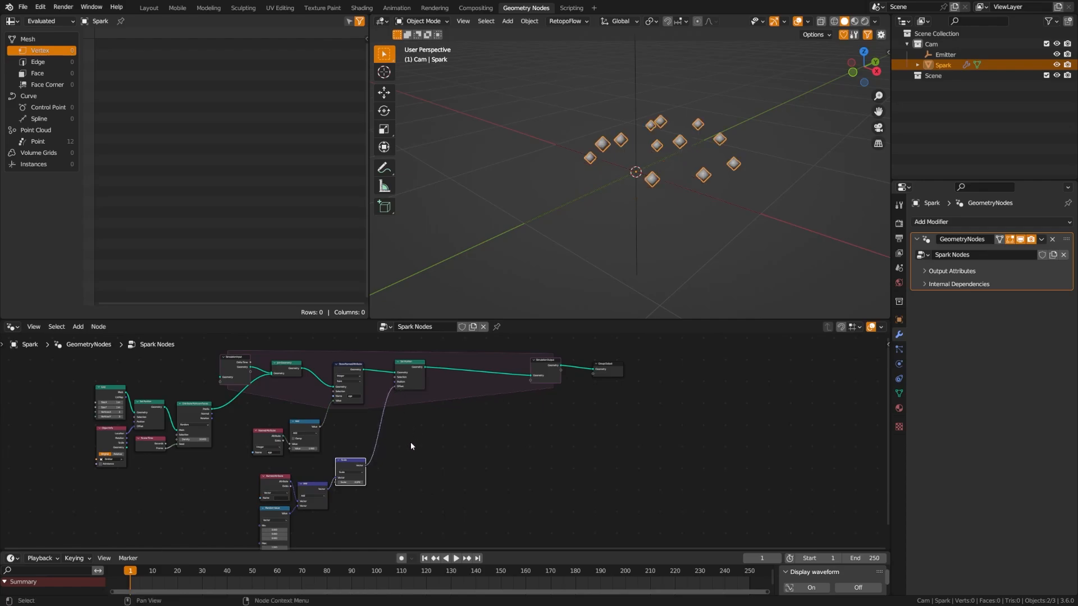
# Enter "velocity" as the attribute name in the vector Named Attribute node.
pyautogui.scroll(4, 410, 443)
pyautogui.scroll(2, 374, 459)
pyautogui.moveTo(348, 427); pyautogui.dragTo(439, 484, button='middle')
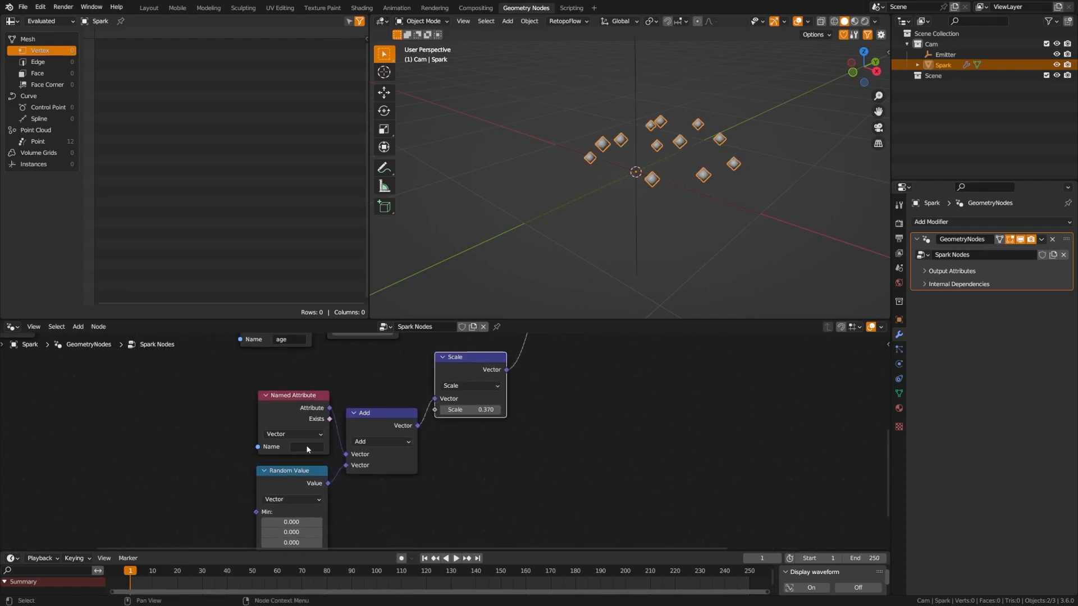
pyautogui.click(305, 449)
pyautogui.write('vel')
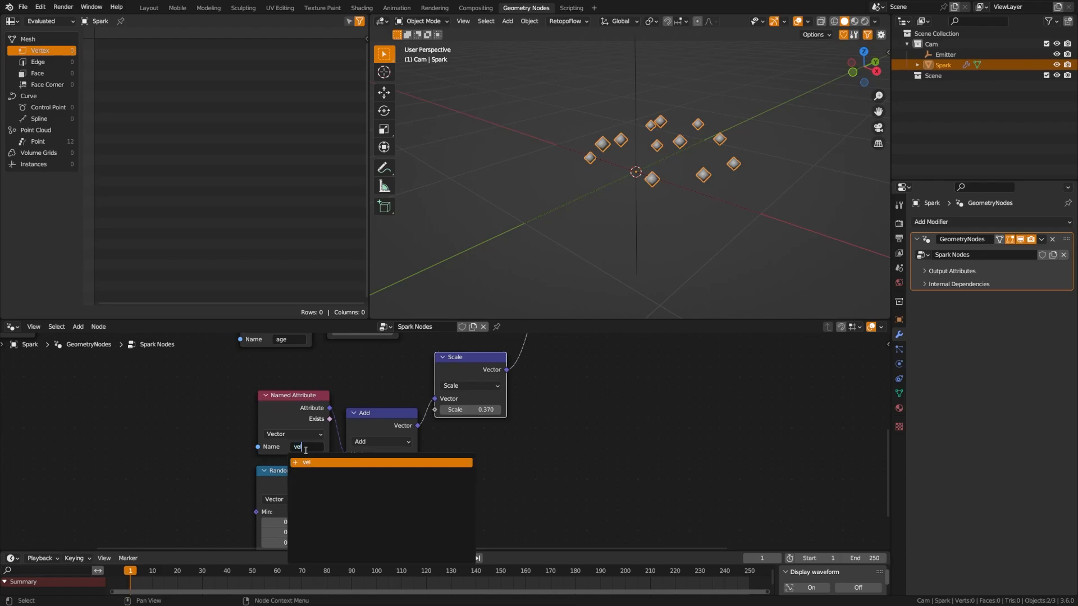
pyautogui.write('ocity')
pyautogui.press('Return')
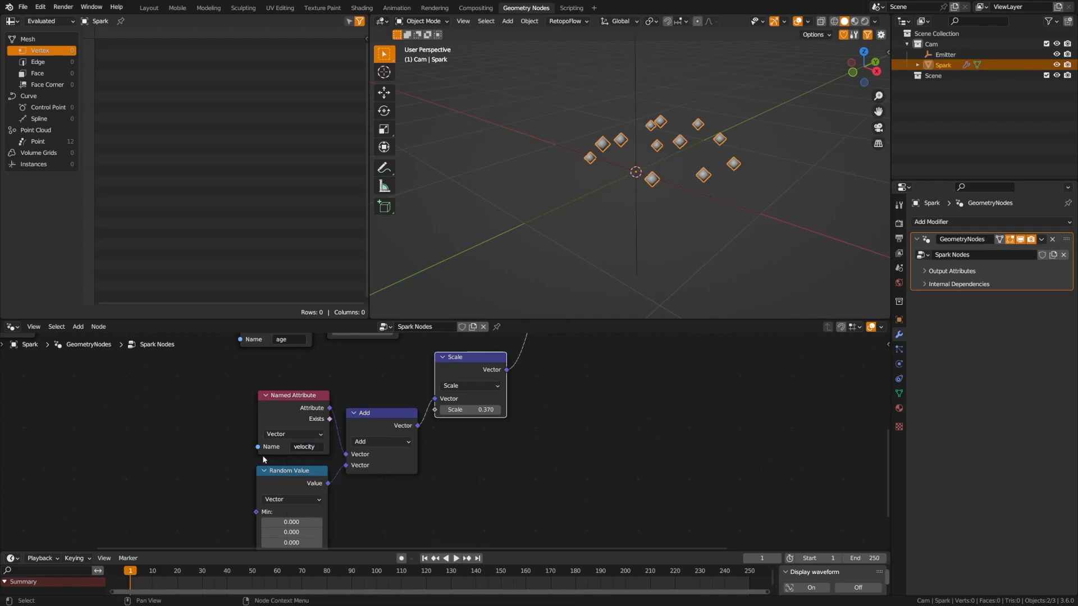
# Insert a second Store Named Attribute node between Set Position and Simulation Output.
pyautogui.scroll(-1, 461, 460)
pyautogui.scroll(-2, 461, 457)
pyautogui.keyDown('shift'); pyautogui.moveTo(513, 428); pyautogui.dragTo(405, 489, button='middle'); pyautogui.keyUp('shift')
pyautogui.keyDown('shift'); pyautogui.moveTo(477, 441); pyautogui.dragTo(383, 491, button='middle'); pyautogui.keyUp('shift')
pyautogui.keyDown('shift'); pyautogui.moveTo(461, 449); pyautogui.dragTo(429, 467, button='middle'); pyautogui.keyUp('shift')
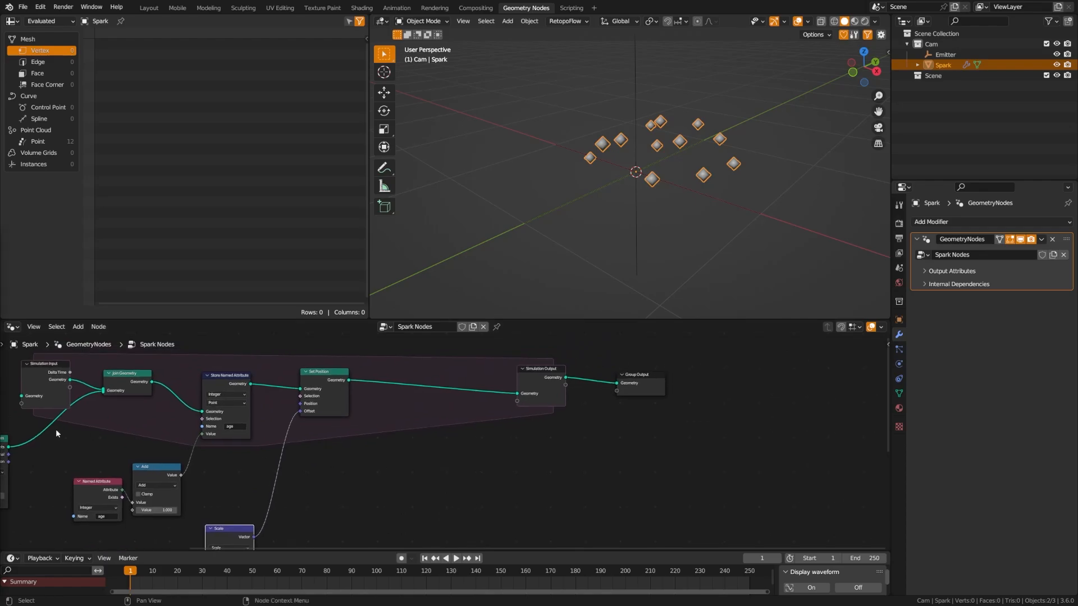
pyautogui.hotkey('shift', 'a')
pyautogui.click(429, 395)
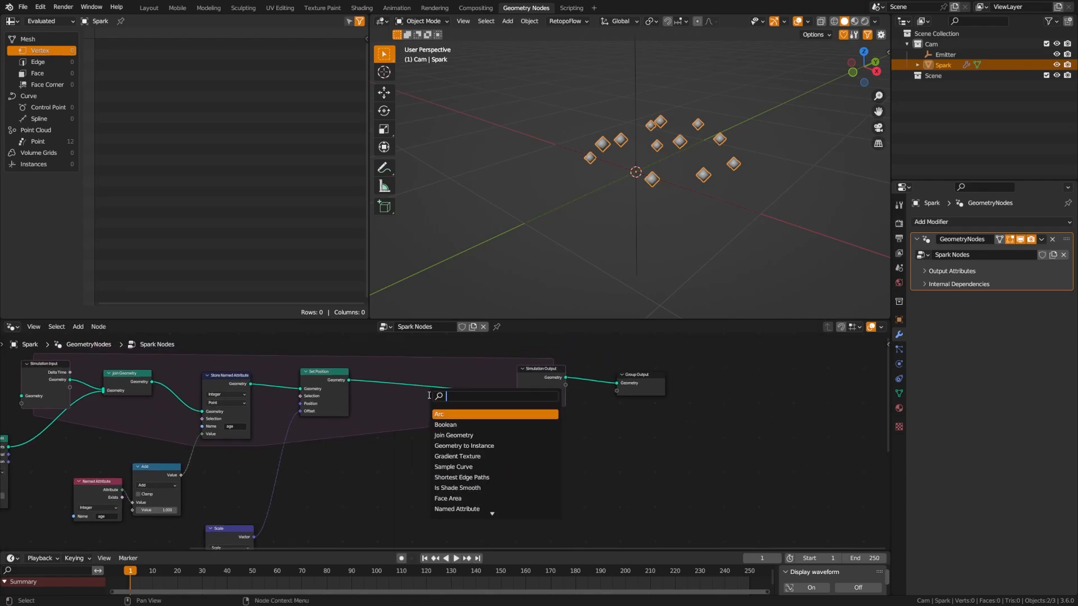
pyautogui.write('store')
pyautogui.press('Return')
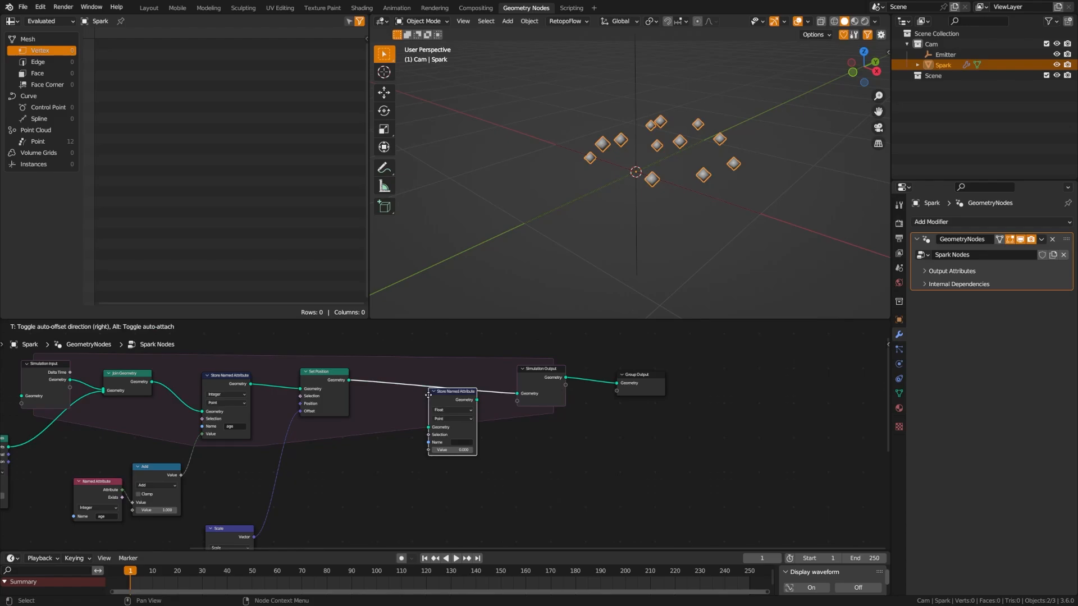
pyautogui.click(383, 370)
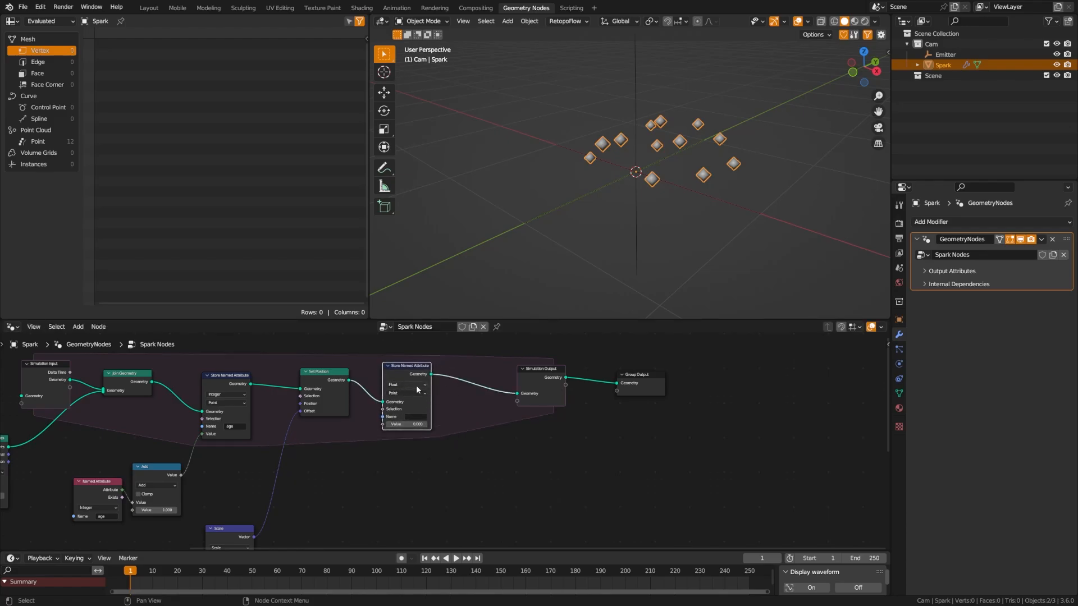
# Set the new Store Named Attribute node's data type to Vector and its attribute name to "velocity".
pyautogui.click(403, 386)
pyautogui.click(402, 409)
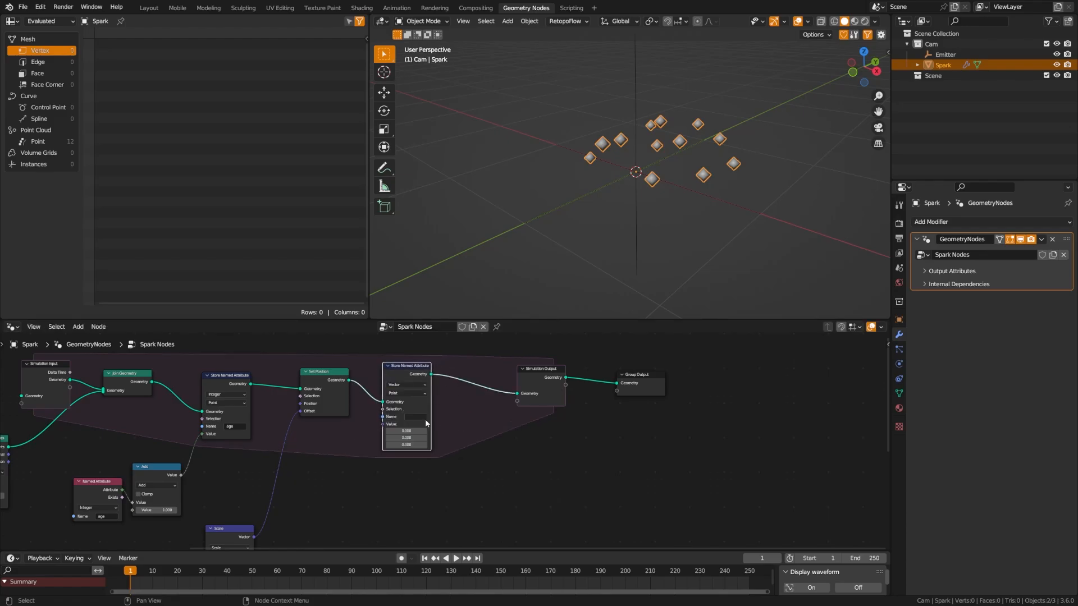
pyautogui.scroll(5, 424, 416)
pyautogui.moveTo(403, 441); pyautogui.dragTo(459, 420, button='middle')
pyautogui.click(444, 420)
pyautogui.write('velocity')
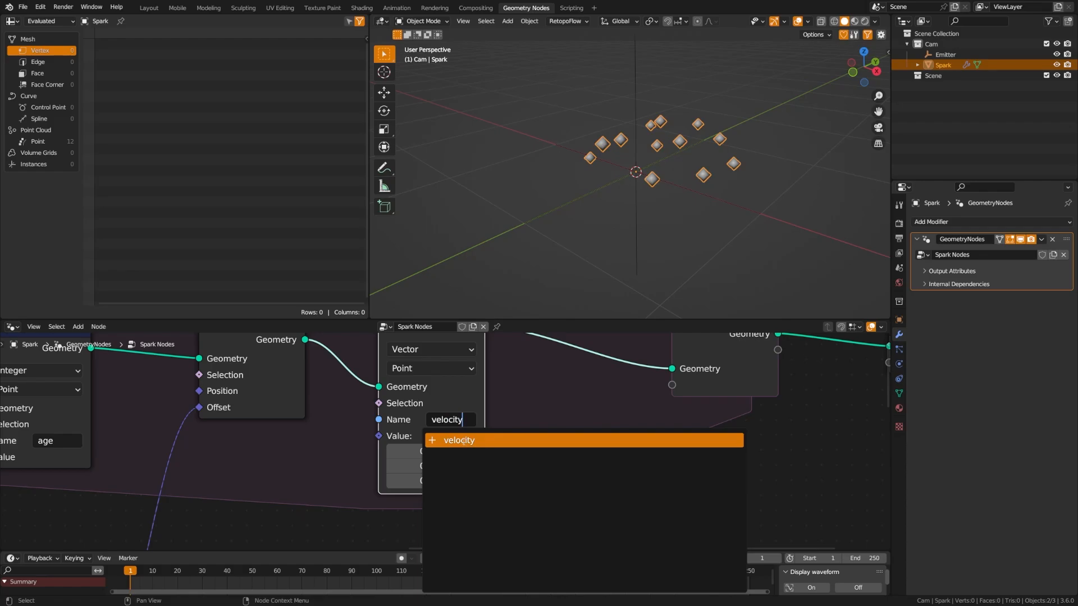
pyautogui.click(463, 441)
# Move the four vector nodes feeding Set Position's Offset together to clear space beside them.
pyautogui.scroll(-3, 454, 446)
pyautogui.moveTo(416, 491); pyautogui.dragTo(356, 423, button='middle')
pyautogui.moveTo(323, 485); pyautogui.dragTo(315, 463, button='middle')
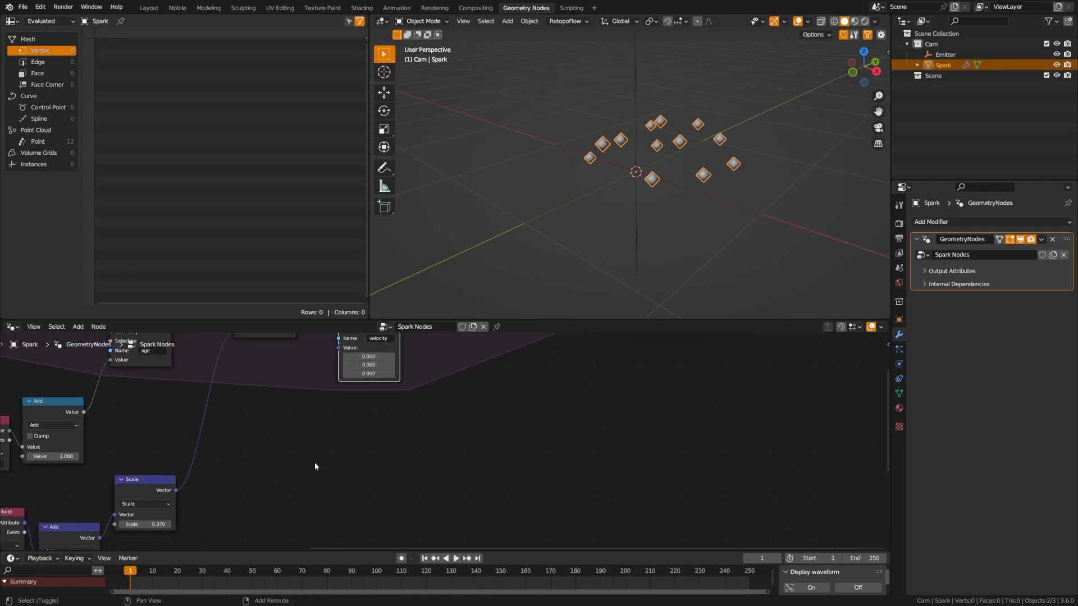
pyautogui.scroll(-8, 315, 464)
pyautogui.moveTo(252, 503); pyautogui.dragTo(268, 460, button='middle')
pyautogui.moveTo(193, 433); pyautogui.dragTo(329, 499)
pyautogui.press('g')
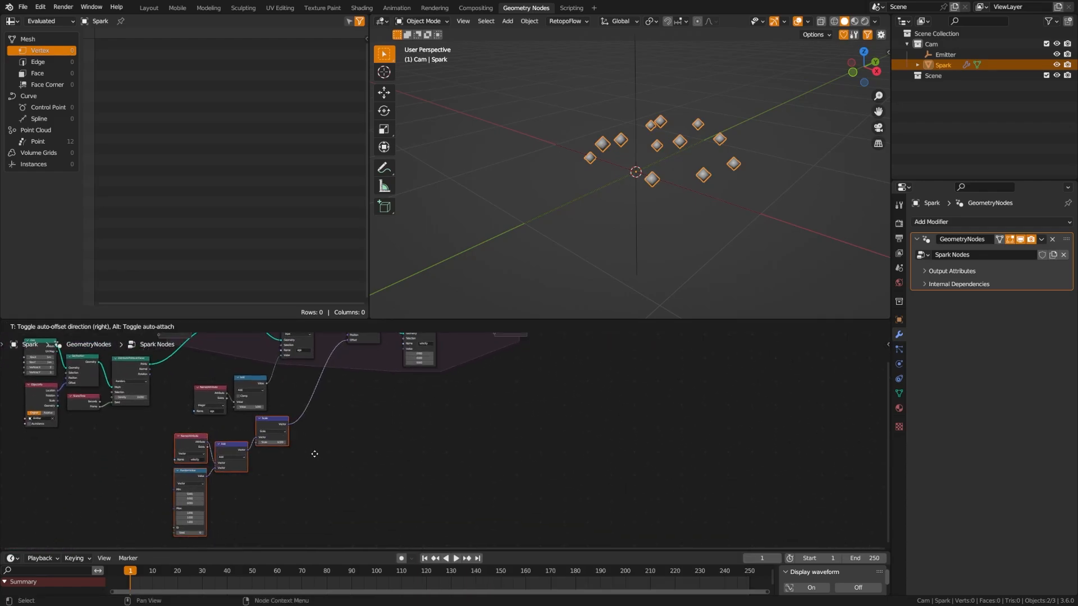
pyautogui.click(302, 456)
pyautogui.click(389, 434)
pyautogui.moveTo(395, 418); pyautogui.dragTo(360, 454, button='middle')
pyautogui.scroll(3, 359, 452)
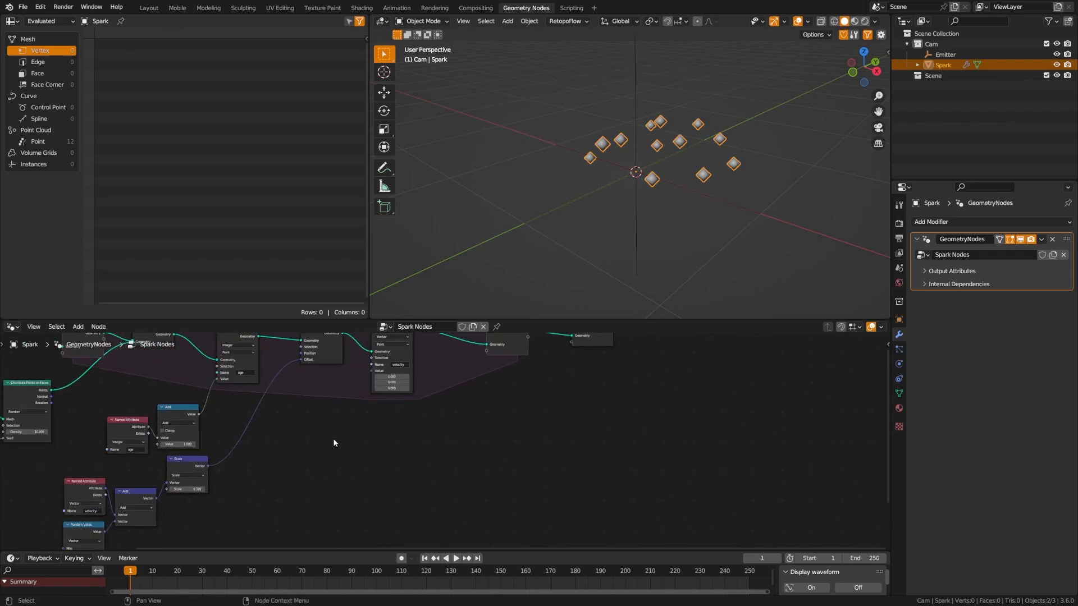
pyautogui.hotkey('shift', 'a')
pyautogui.write('na')
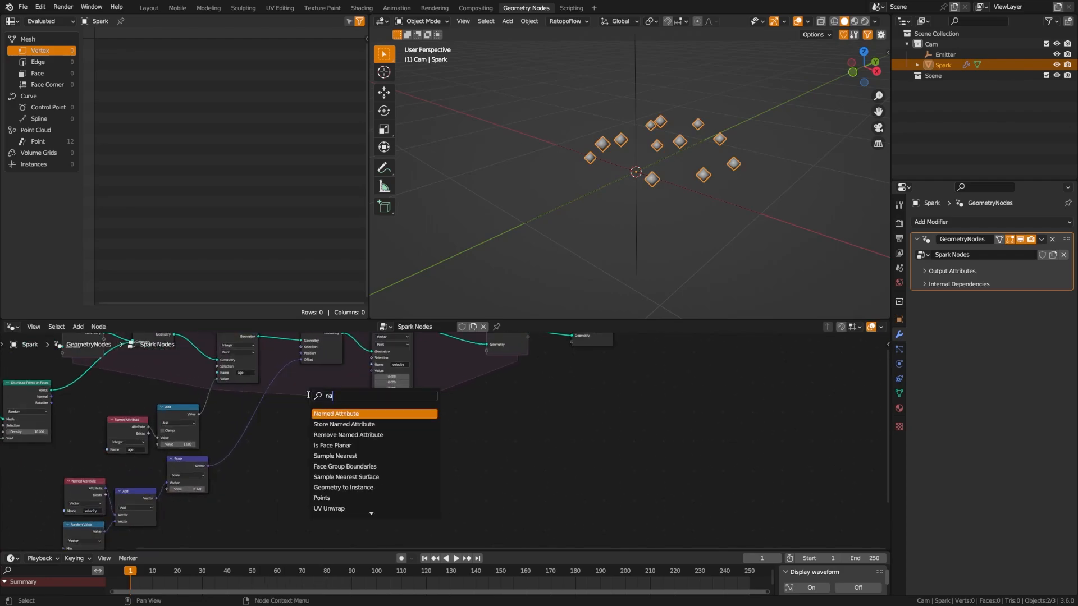
pyautogui.write('med')
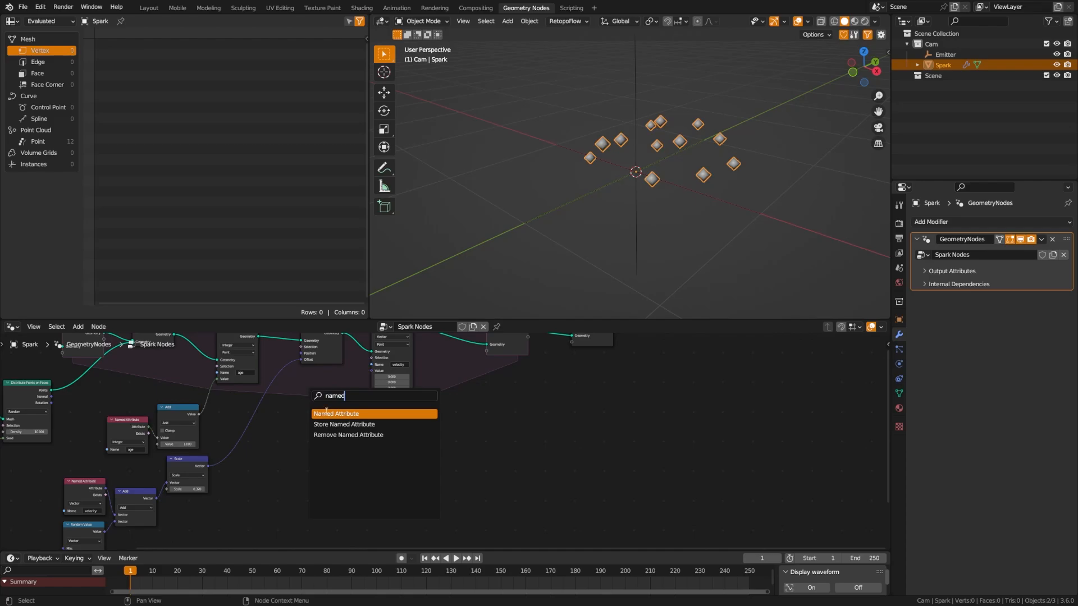
pyautogui.press('Escape')
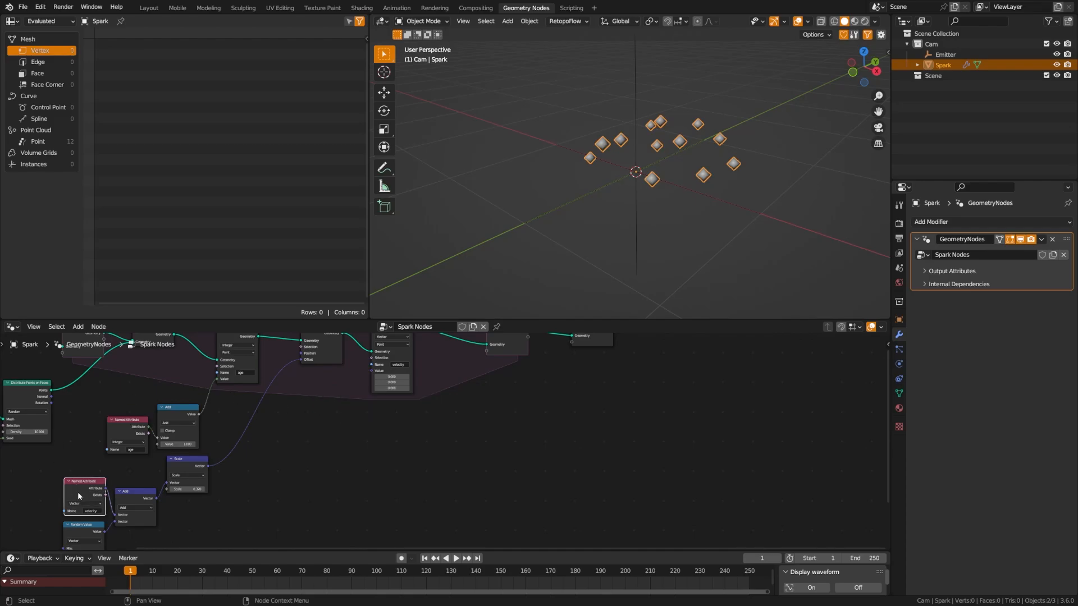
# Duplicate the velocity Named Attribute node and place the copy beyond the 0.370 Scale node.
pyautogui.hotkey('shift', 'd')
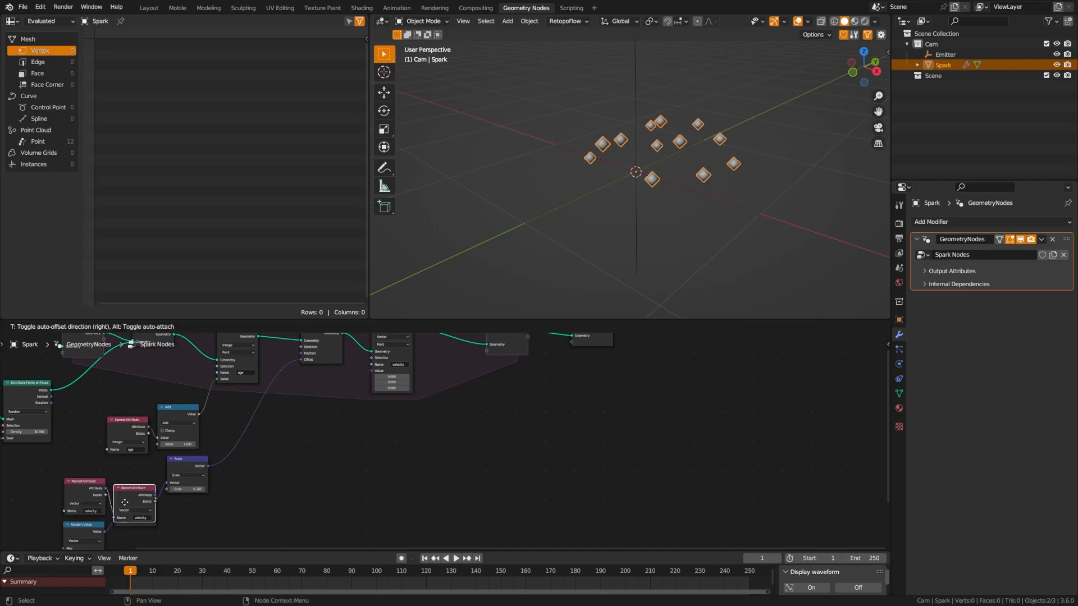
pyautogui.click(247, 488)
pyautogui.scroll(4, 298, 503)
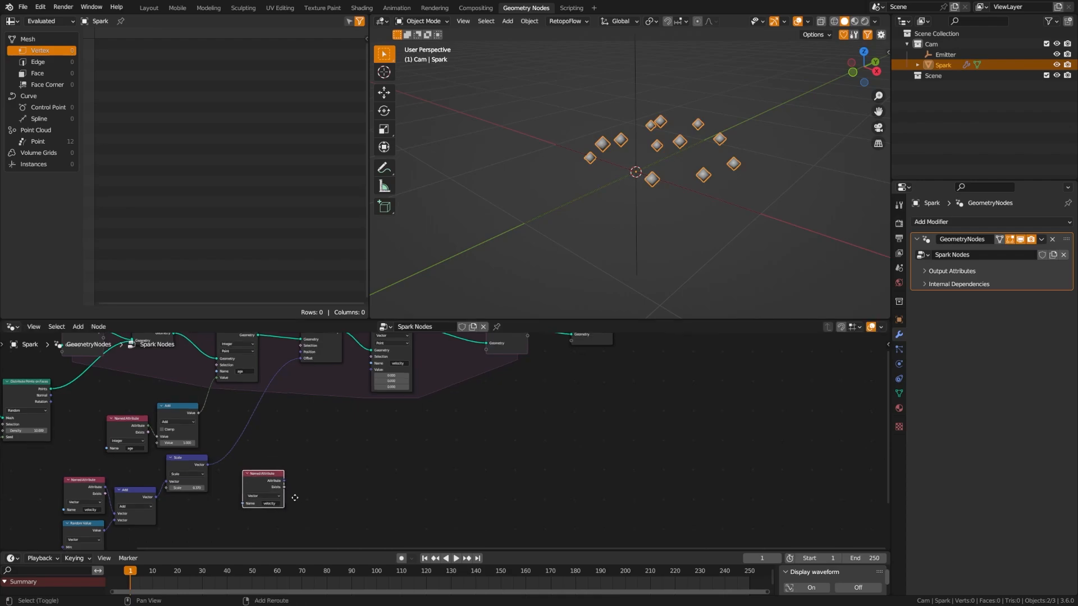
pyautogui.moveTo(339, 475); pyautogui.dragTo(277, 481, button='middle')
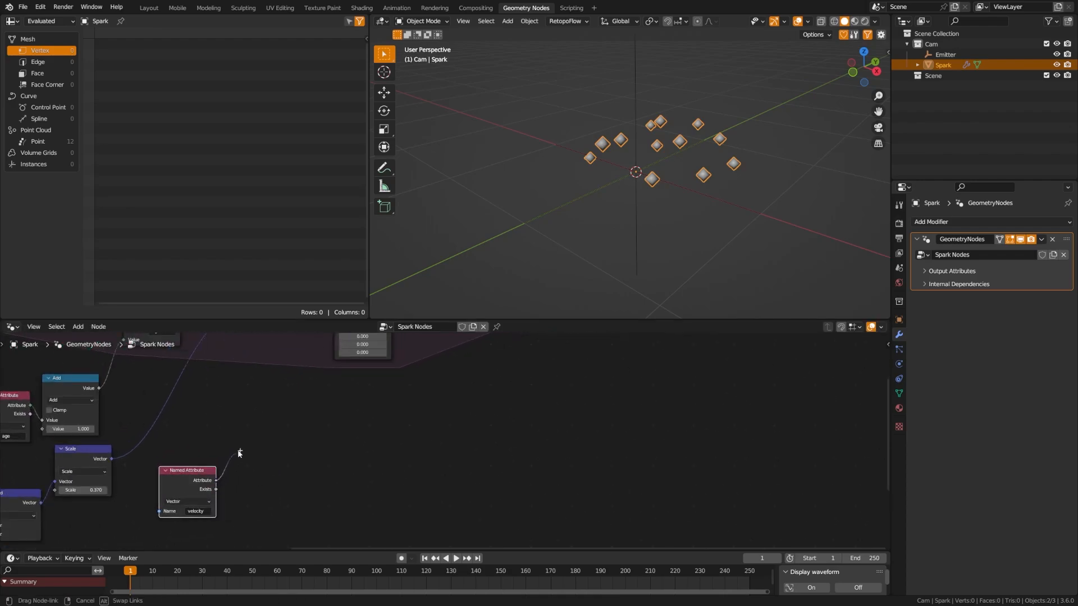
# Attach a Vector Math Add node to the copied Named Attribute node's Attribute output.
pyautogui.moveTo(216, 481); pyautogui.dragTo(264, 441)
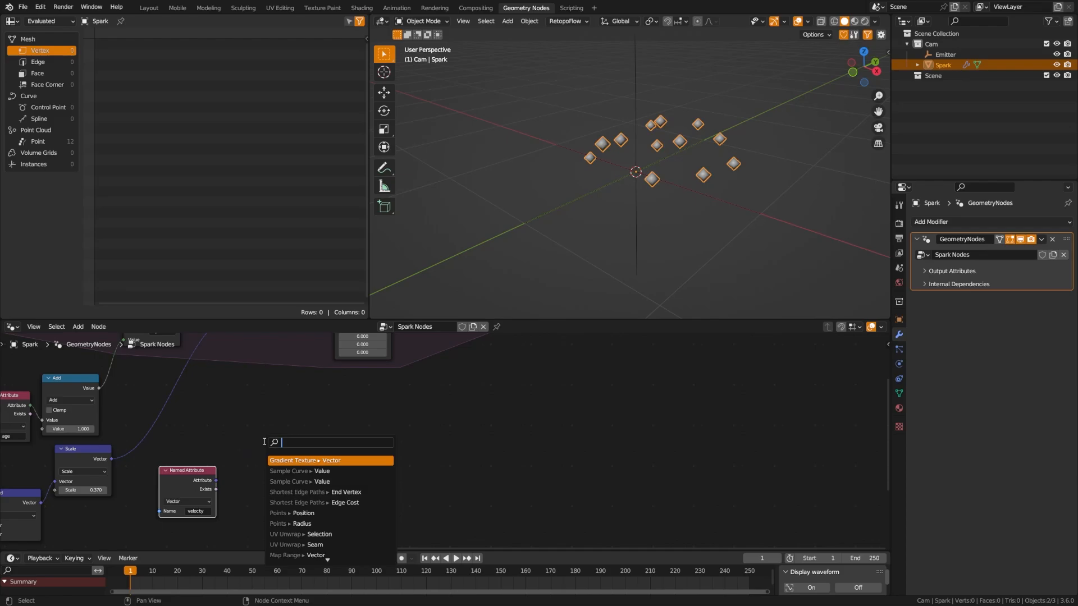
pyautogui.write('add')
pyautogui.press('Return')
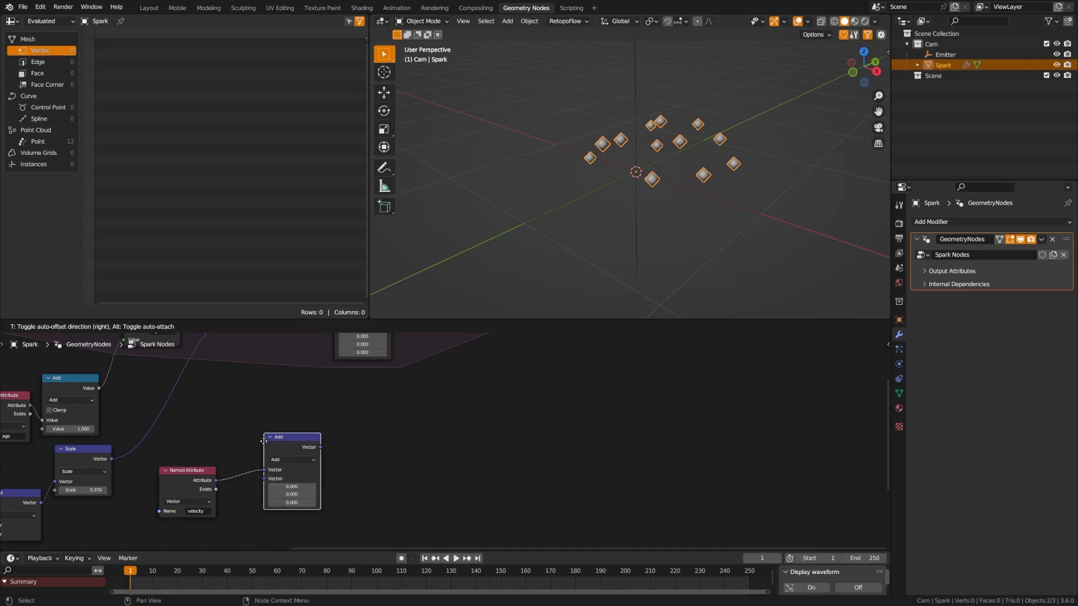
pyautogui.click(227, 441)
pyautogui.scroll(-3, 300, 427)
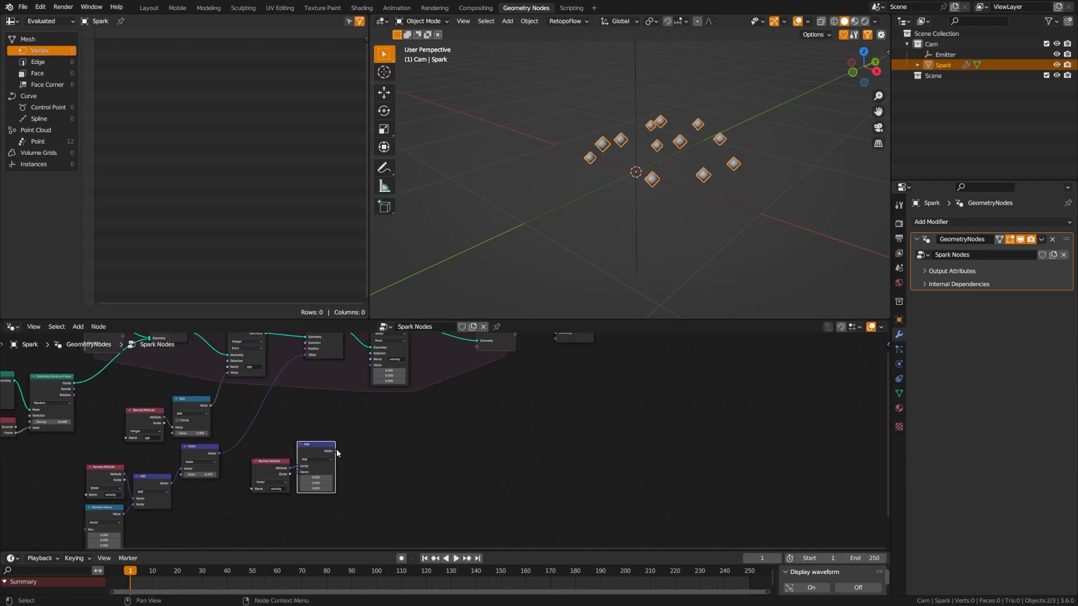
# Attach a Vector Math Scale node to the output of the new Add node.
pyautogui.moveTo(336, 451); pyautogui.dragTo(364, 437)
pyautogui.write('sca')
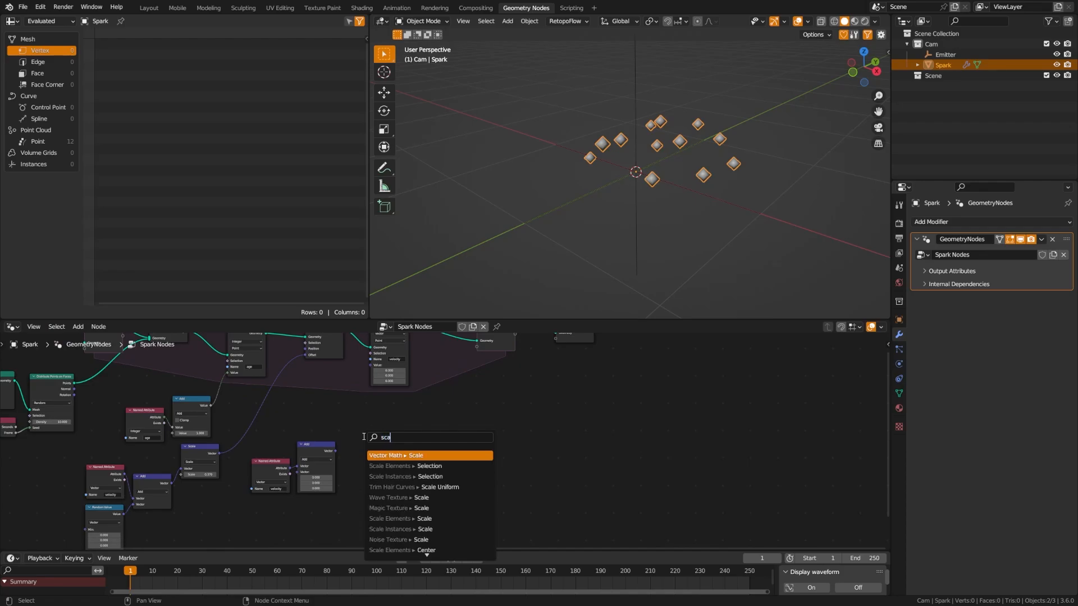
pyautogui.press('Return')
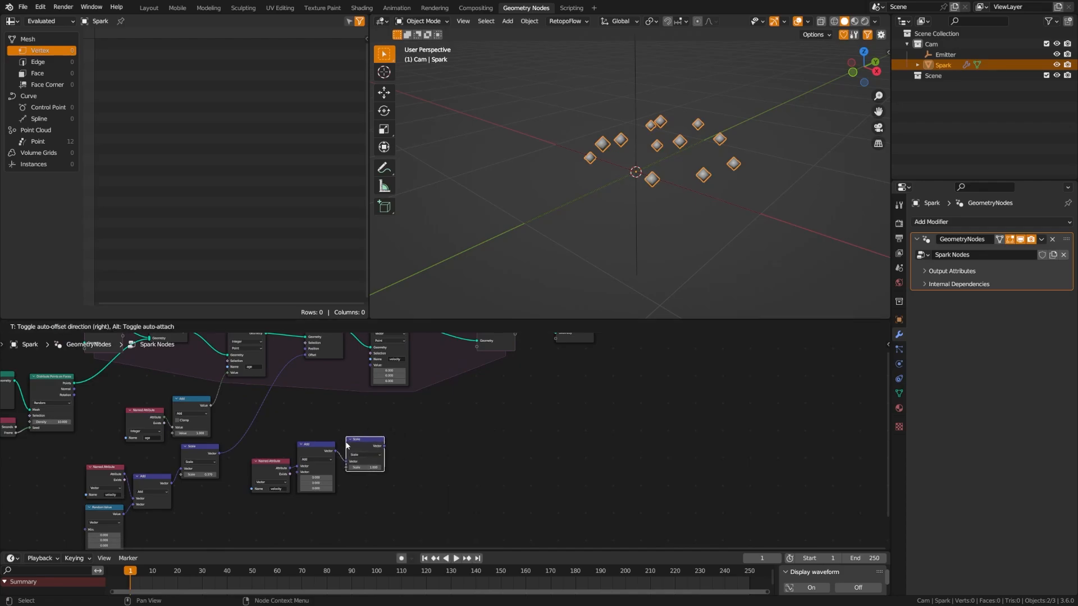
pyautogui.click(358, 465)
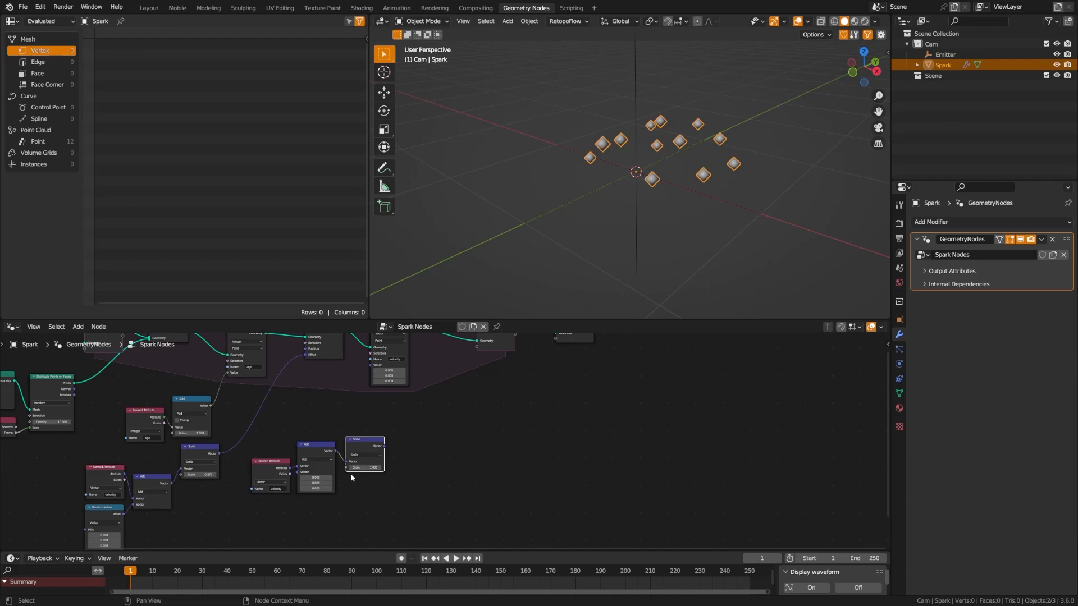
pyautogui.scroll(3, 352, 478)
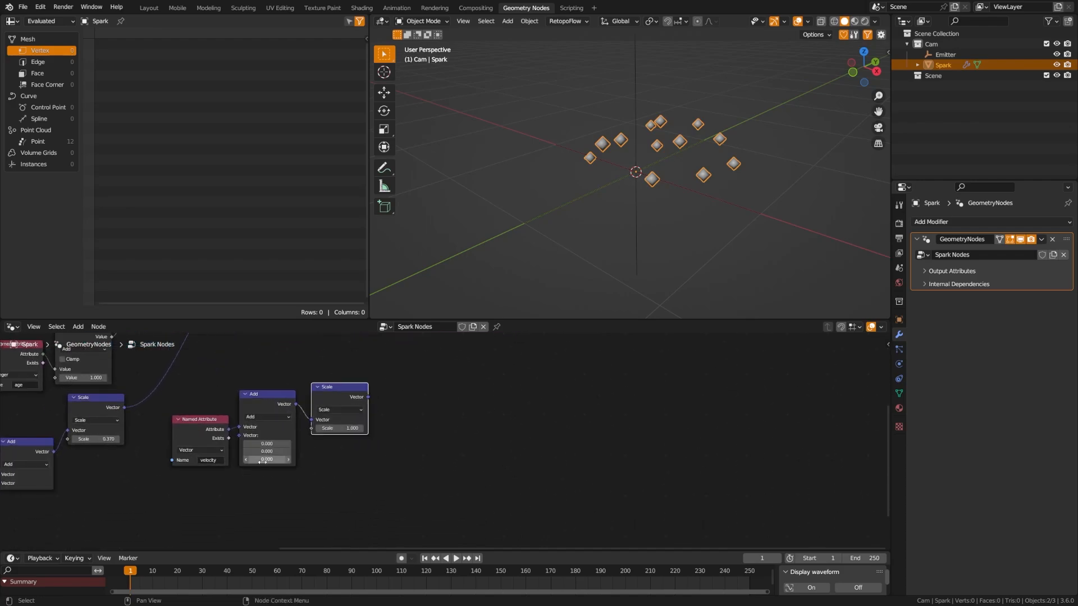
# Set the Z component of the new Add node's second vector to -0.098.
pyautogui.click(270, 460)
pyautogui.moveTo(271, 460); pyautogui.dragTo(271, 472)
pyautogui.moveTo(334, 447); pyautogui.dragTo(350, 468, button='middle')
pyautogui.click(293, 479)
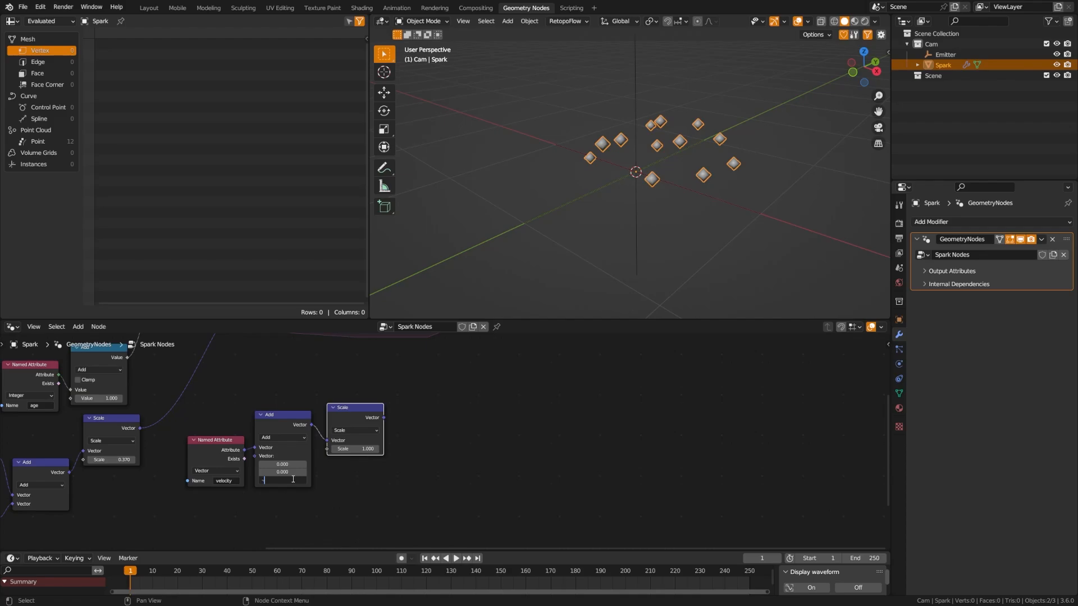
pyautogui.write('-0.05')
pyautogui.press('Return')
# Move the copied Named Attribute, Add and Scale nodes down and connect Scale's Vector to the velocity Store Named Attribute's Value.
pyautogui.scroll(-2, 449, 433)
pyautogui.moveTo(433, 418); pyautogui.dragTo(394, 480, button='middle')
pyautogui.moveTo(394, 480); pyautogui.dragTo(221, 549)
pyautogui.moveTo(330, 502); pyautogui.dragTo(340, 414)
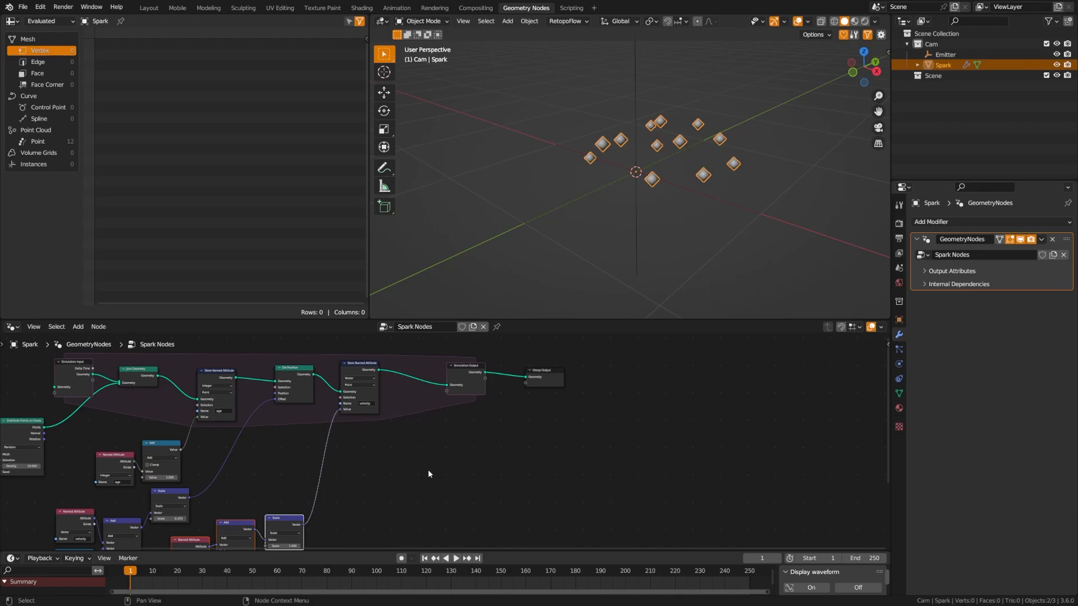
# Duplicate the Set Position node and insert the copy between the velocity Store Named Attribute and Simulation Output.
pyautogui.moveTo(428, 470); pyautogui.dragTo(323, 495, button='middle')
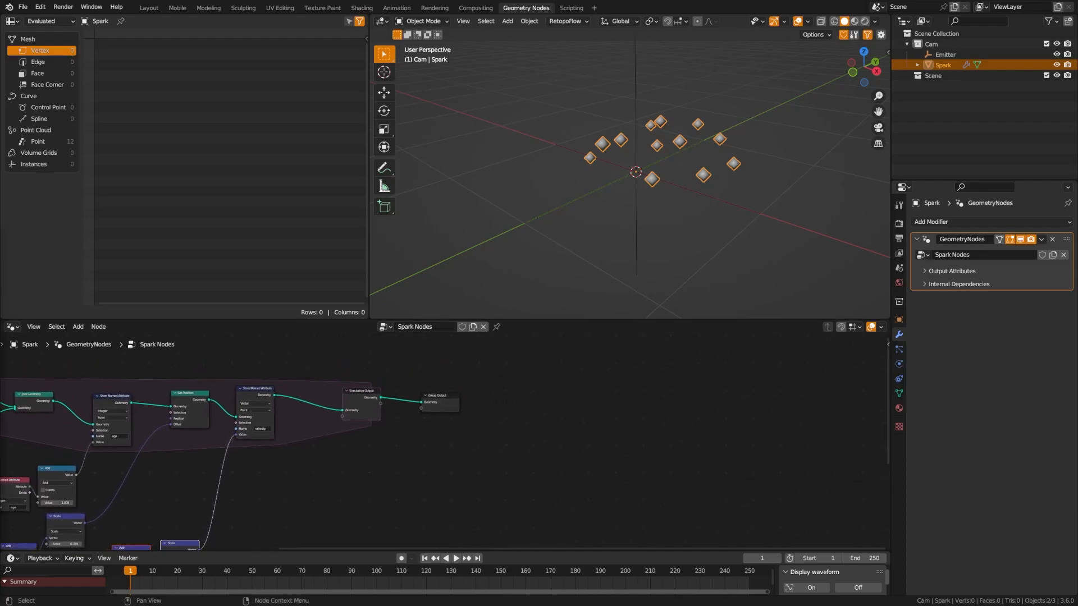
pyautogui.scroll(2, 245, 461)
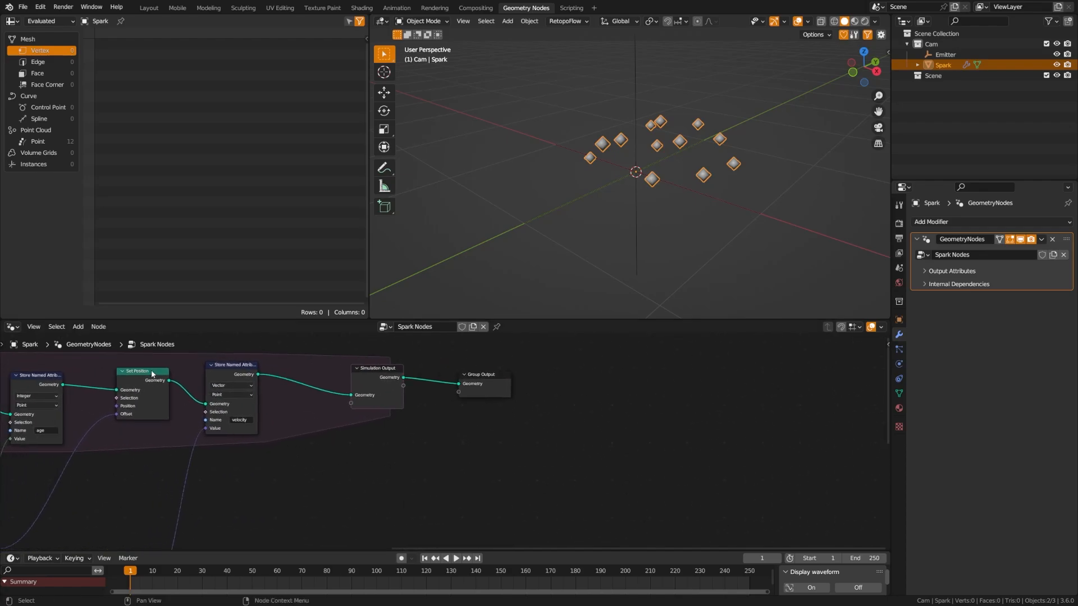
pyautogui.click(140, 380)
pyautogui.hotkey('shift', 'd')
pyautogui.click(368, 399)
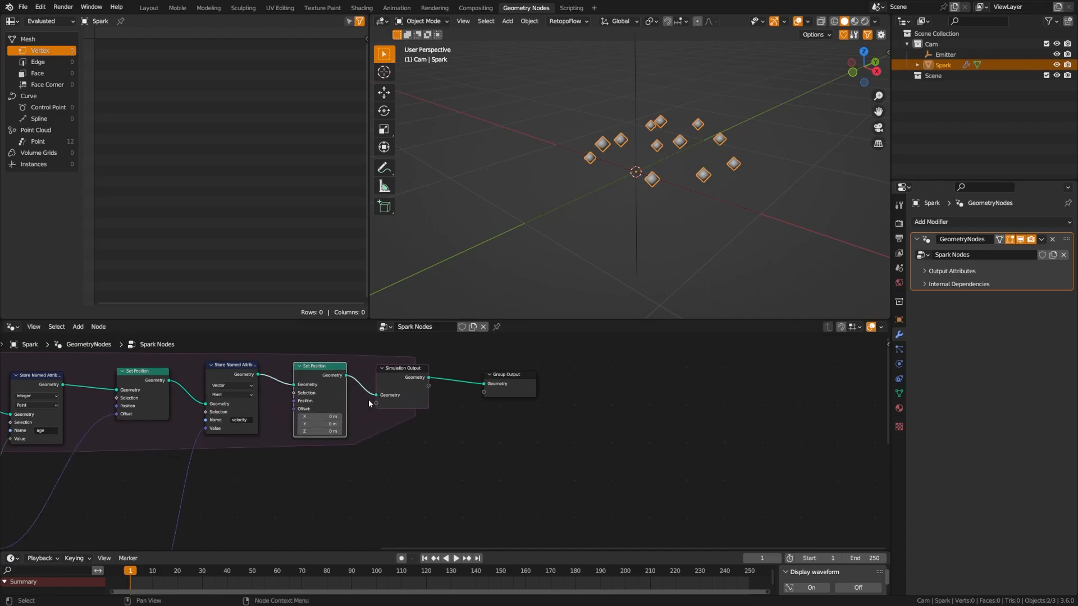
# Duplicate the velocity Named Attribute node again and place the copy beneath the second Set Position node.
pyautogui.moveTo(240, 492); pyautogui.dragTo(257, 440, button='middle')
pyautogui.moveTo(297, 404); pyautogui.dragTo(361, 368, button='middle')
pyautogui.scroll(-4, 355, 440)
pyautogui.click(184, 477)
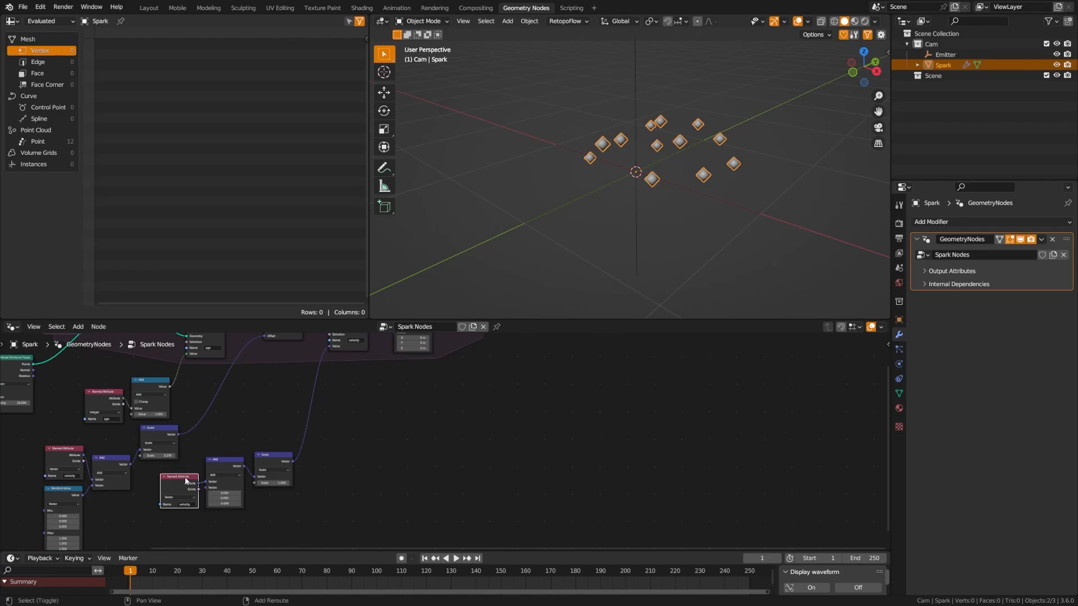
pyautogui.hotkey('shift', 'd')
pyautogui.click(350, 394)
pyautogui.scroll(2, 373, 398)
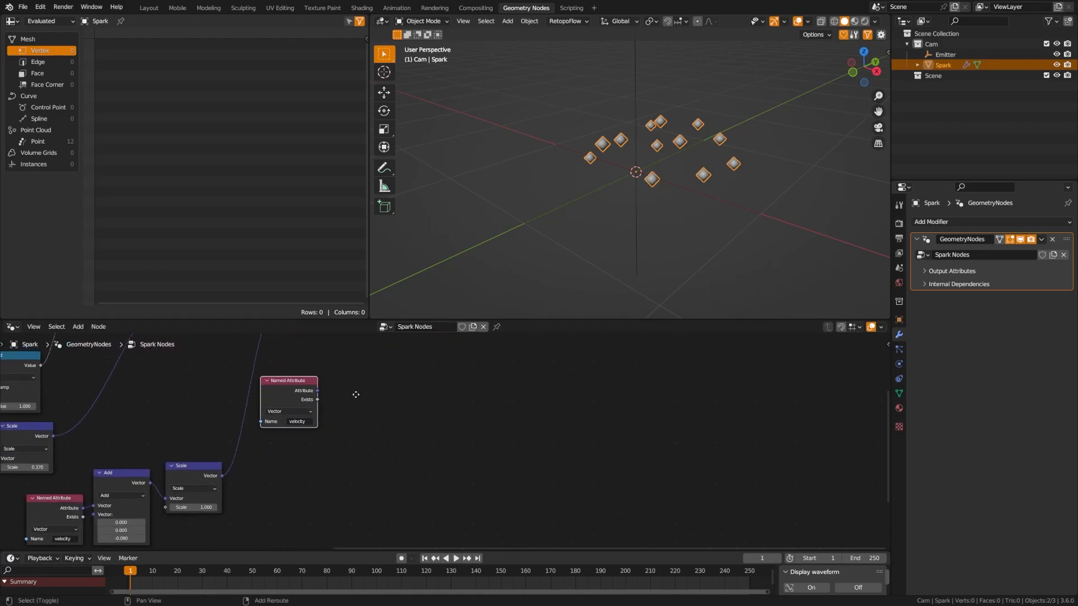
pyautogui.moveTo(351, 384); pyautogui.dragTo(400, 490, button='middle')
# Attach a Vector Math Scale node of 0.050 to the newest velocity node and connect it to the second Set Position's Offset.
pyautogui.hotkey('shift', 'a')
pyautogui.write('sc')
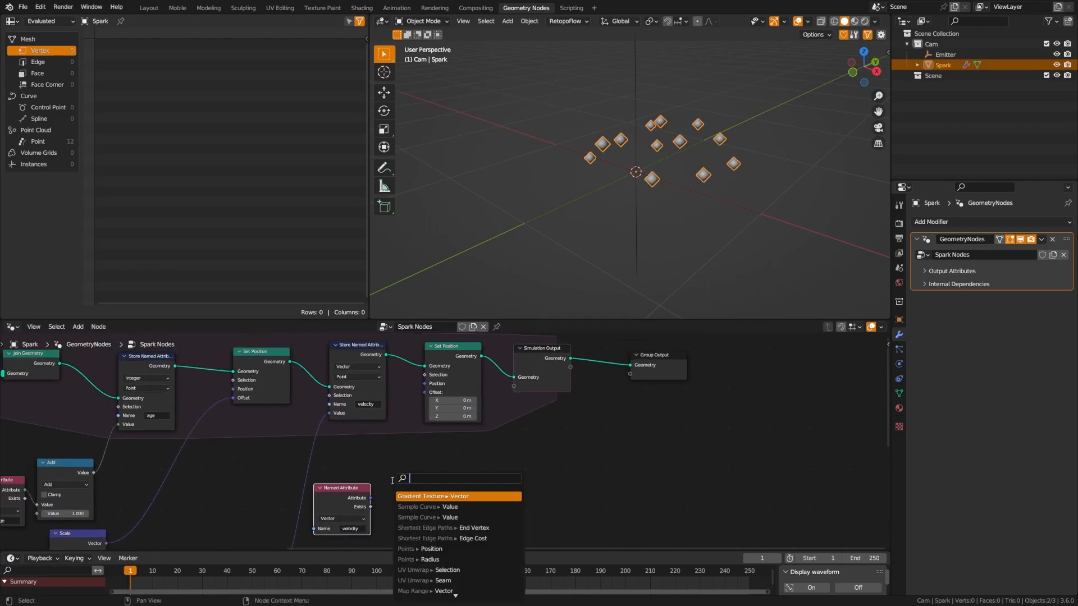
pyautogui.click(420, 496)
pyautogui.click(410, 490)
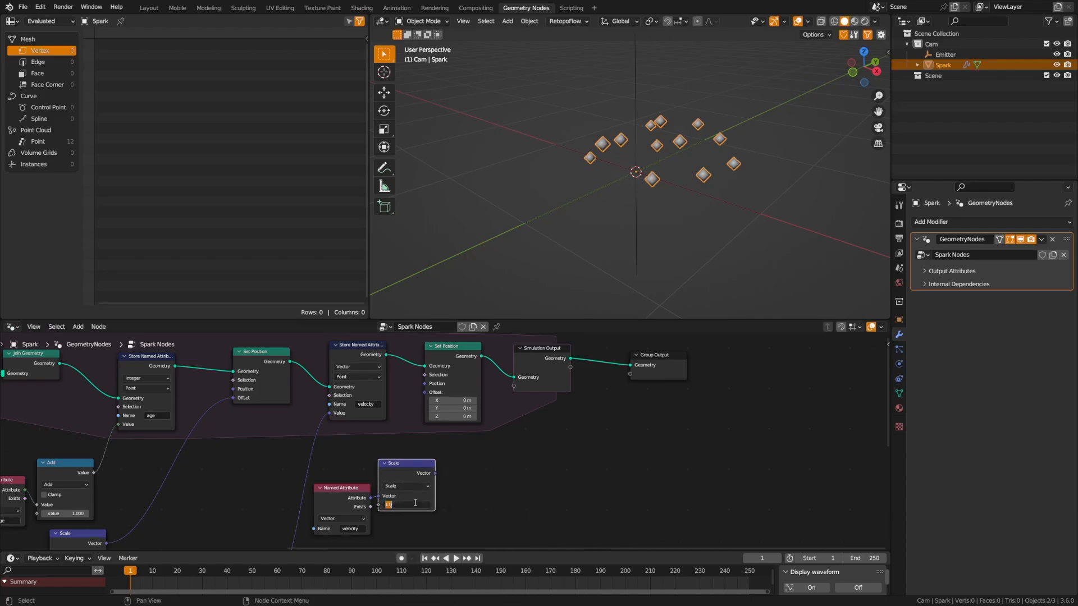
pyautogui.press('Return')
pyautogui.moveTo(435, 473); pyautogui.dragTo(425, 393)
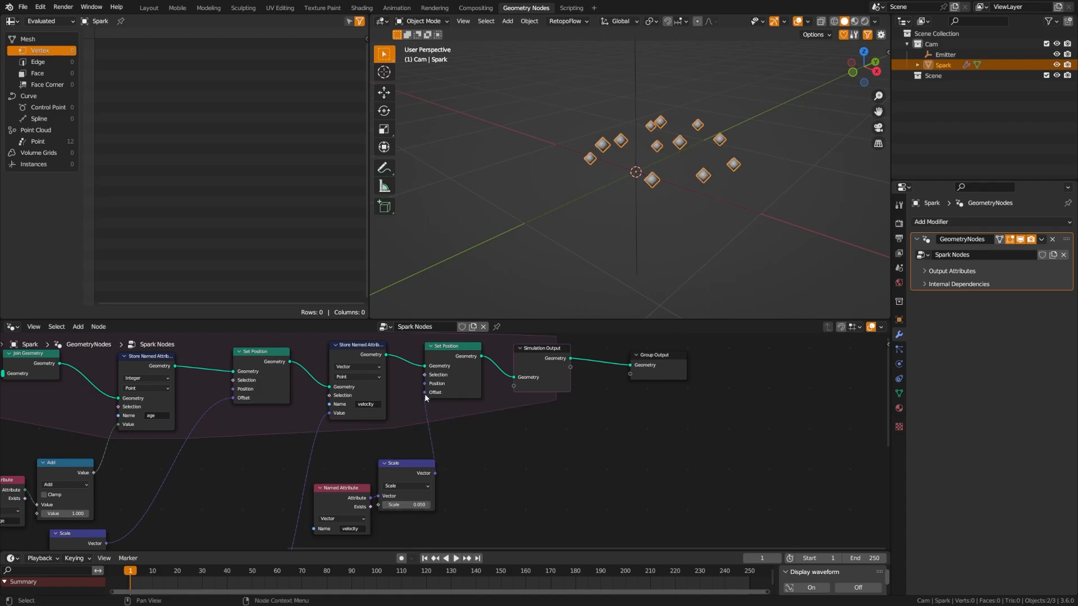
# Play the simulation and examine the sparks' motion from several angles alongside the velocity nodes driving it.
pyautogui.moveTo(568, 479); pyautogui.dragTo(524, 493, button='middle')
pyautogui.press('space')
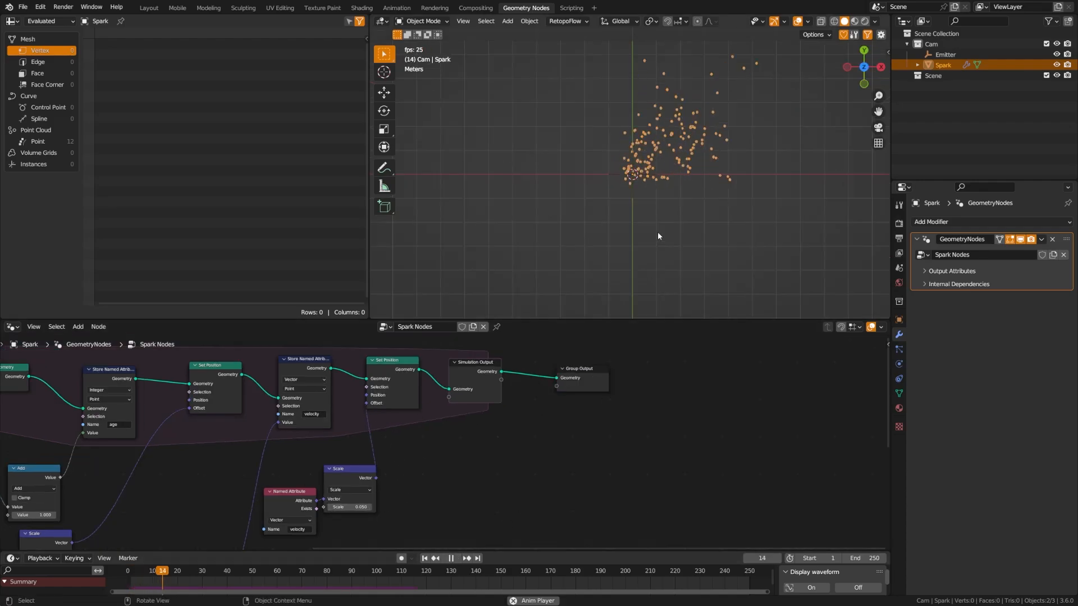
pyautogui.moveTo(674, 228); pyautogui.dragTo(471, 167, button='middle')
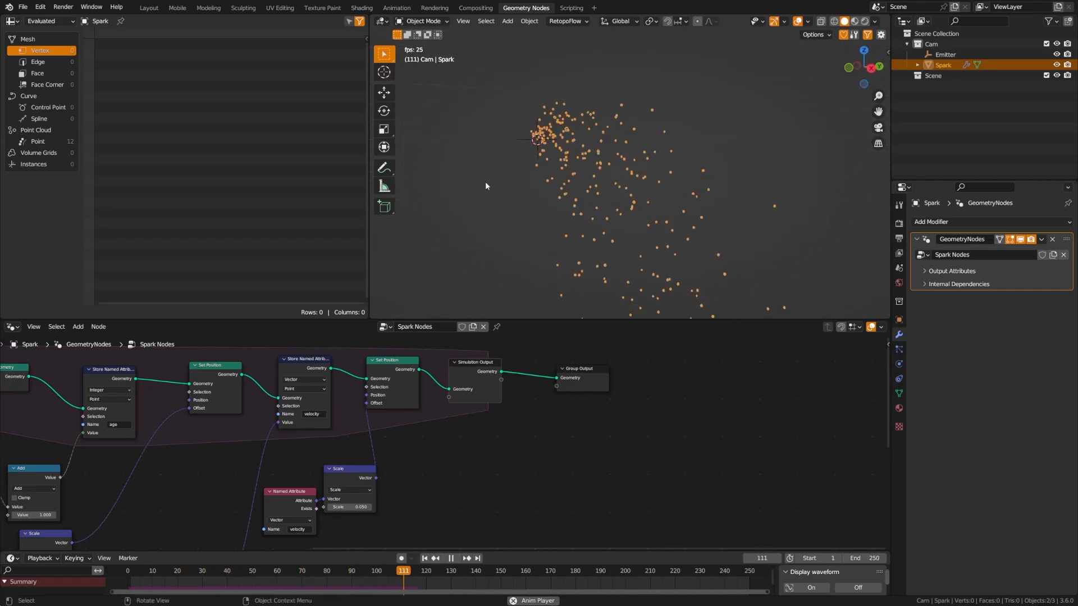
pyautogui.moveTo(309, 469); pyautogui.dragTo(237, 403, button='middle')
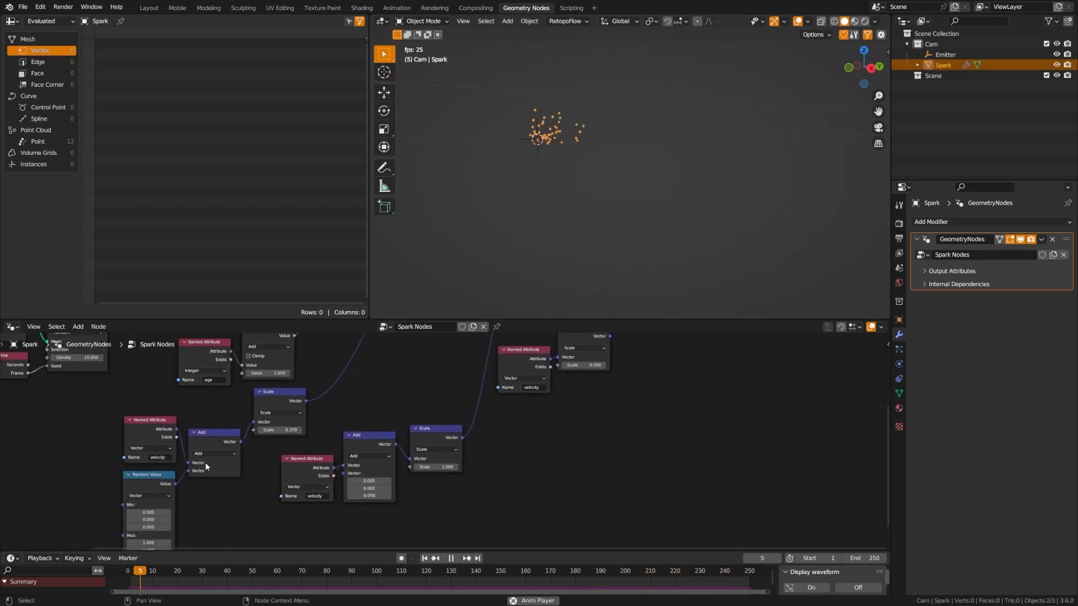
pyautogui.scroll(2, 305, 477)
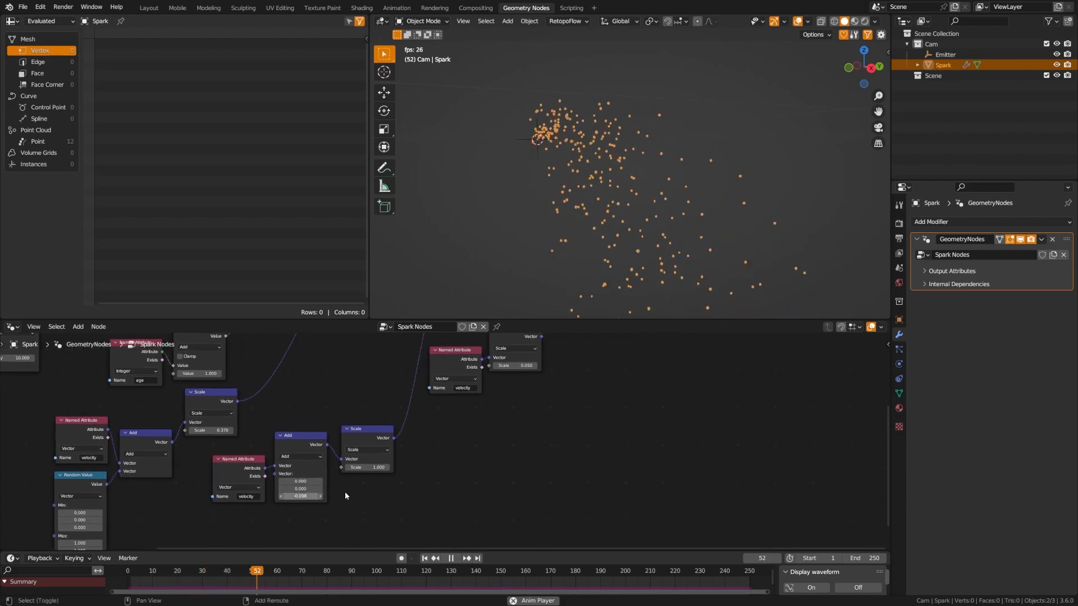
pyautogui.moveTo(345, 491); pyautogui.dragTo(318, 471, button='middle')
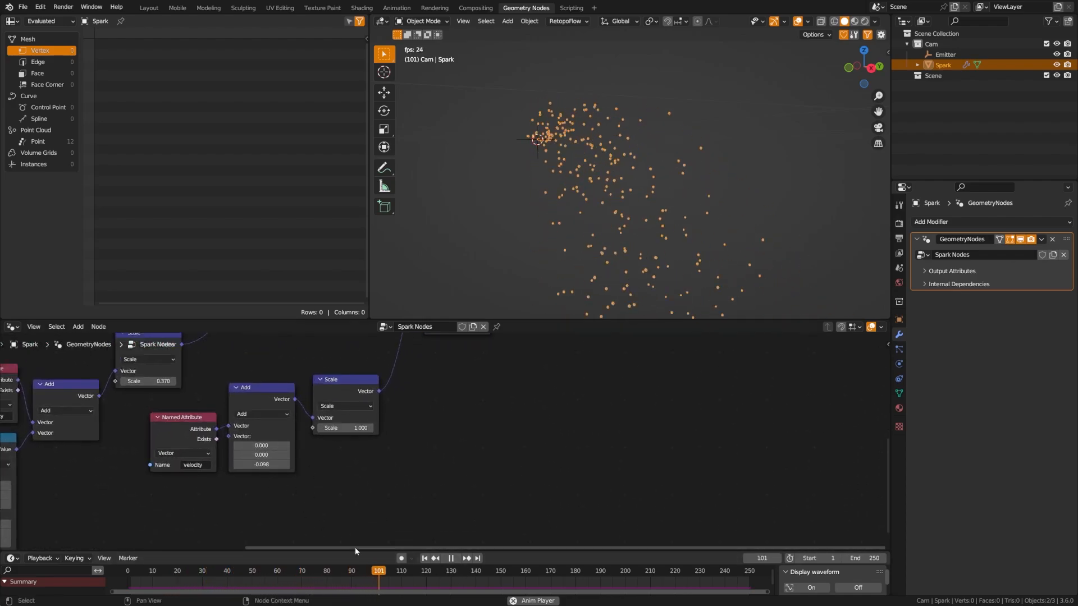
pyautogui.press('space')
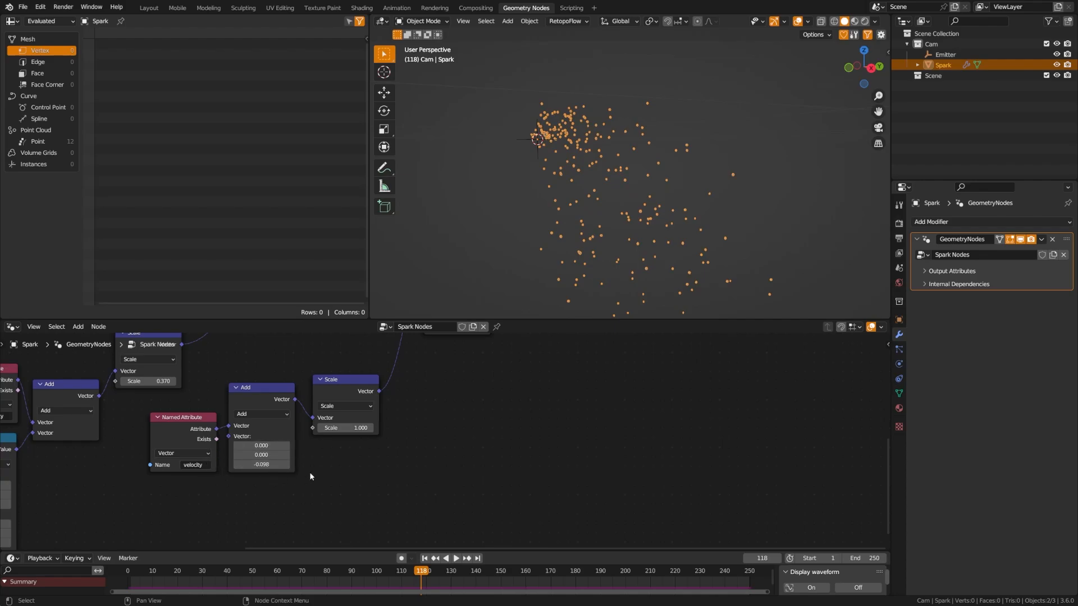
pyautogui.moveTo(571, 268); pyautogui.dragTo(615, 292, button='middle')
pyautogui.keyDown('shift'); pyautogui.scroll(-2, 332, 463); pyautogui.keyUp('shift')
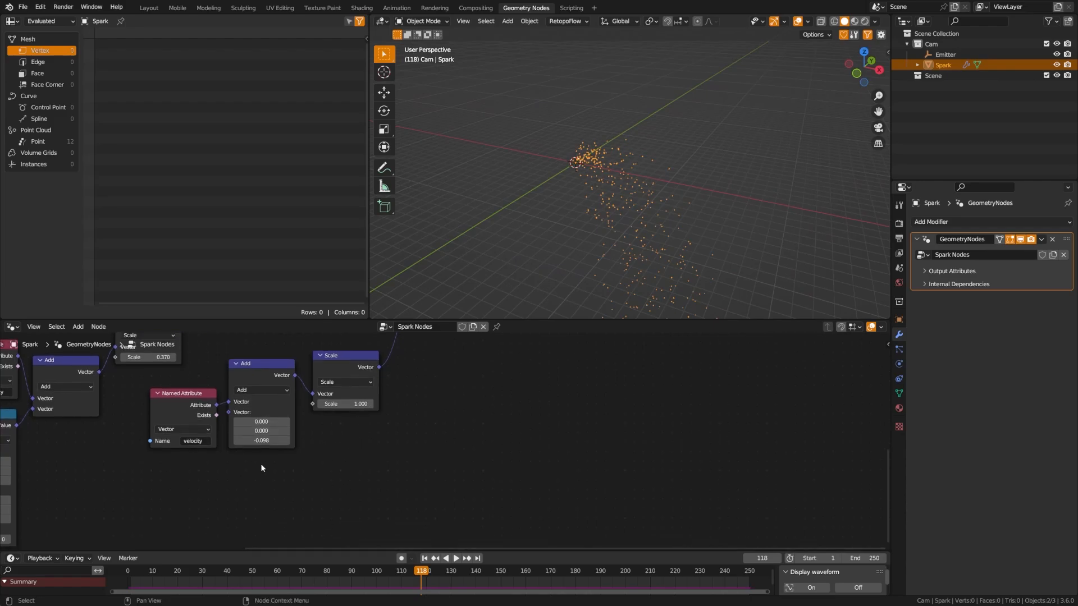
# Try a much stronger gravity of -5.198 in the Z of the velocity's Vector Math Add node and replay the simulation.
pyautogui.scroll(2, 264, 466)
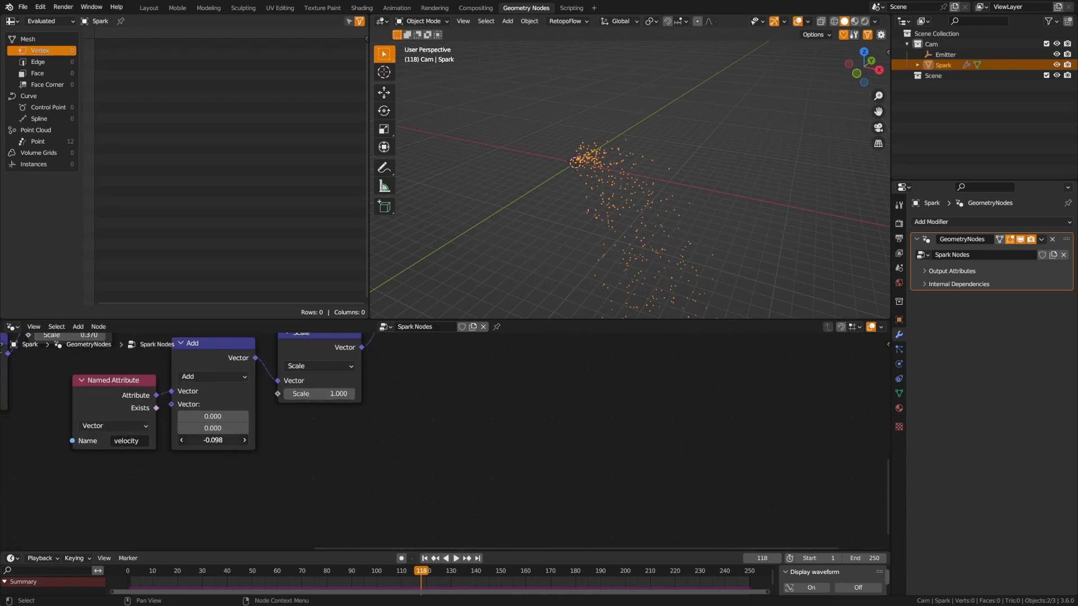
pyautogui.moveTo(212, 441); pyautogui.dragTo(191, 440)
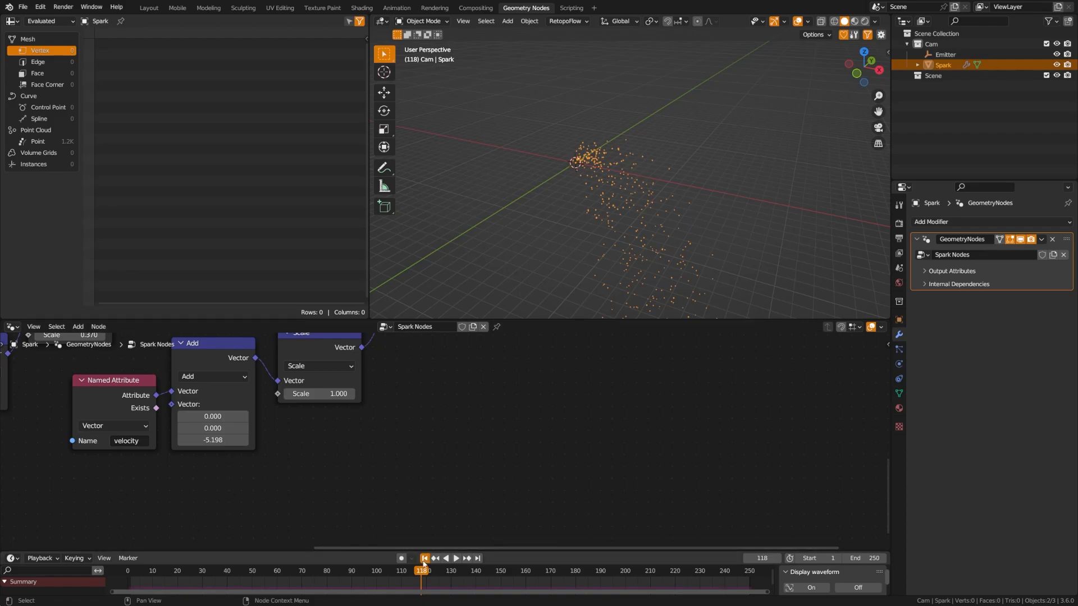
pyautogui.hotkey('shift', 'Left')
pyautogui.press('space')
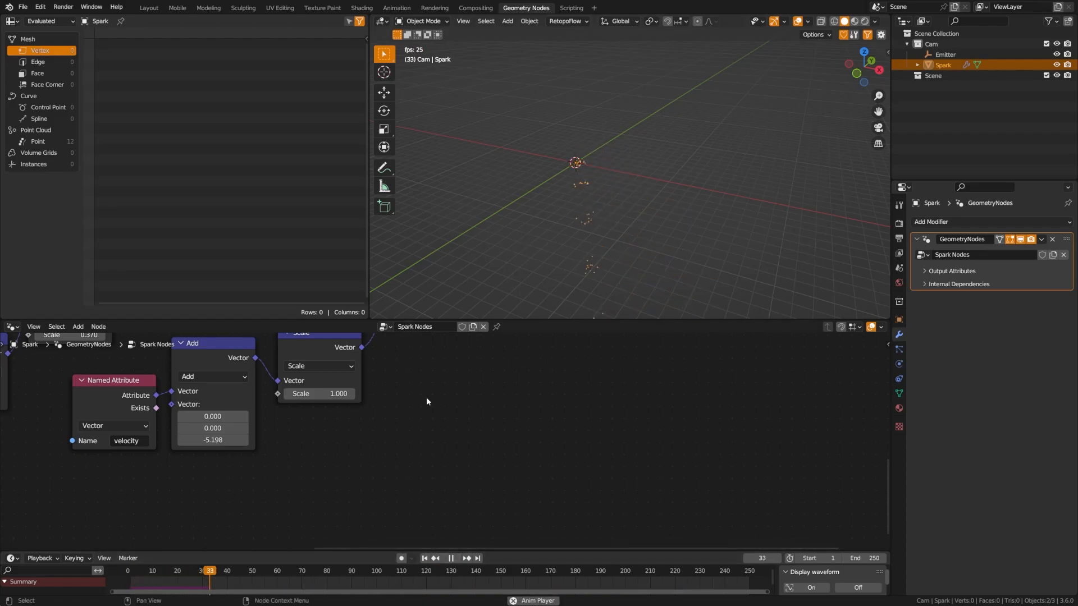
# Set the Z component of the velocity's Vector Math Add node to -0.098.
pyautogui.click(232, 441)
pyautogui.write('-')
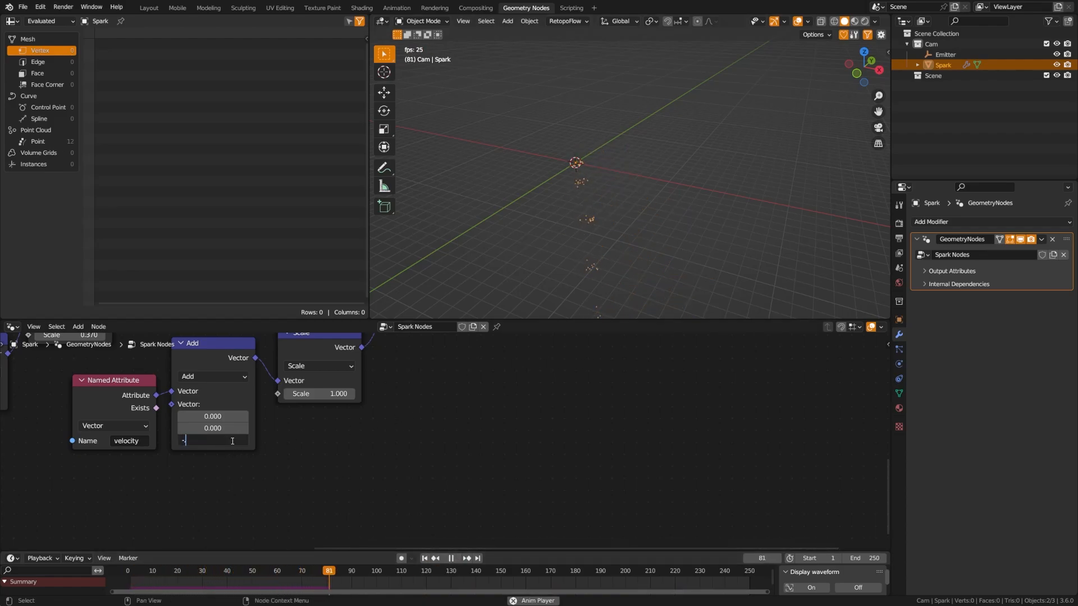
pyautogui.write('0')
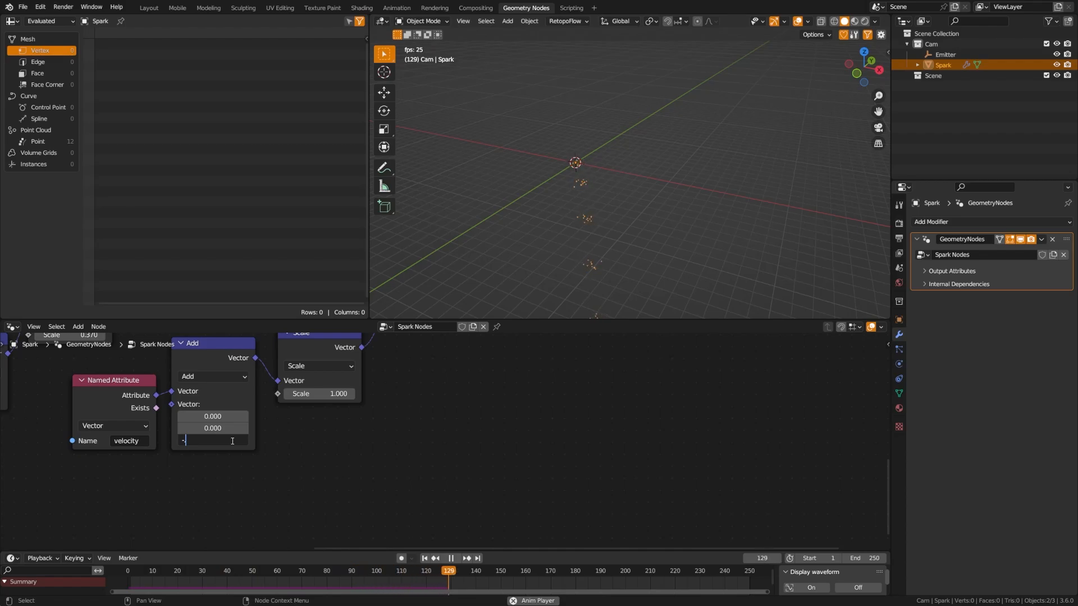
pyautogui.write('.098')
pyautogui.press('Return')
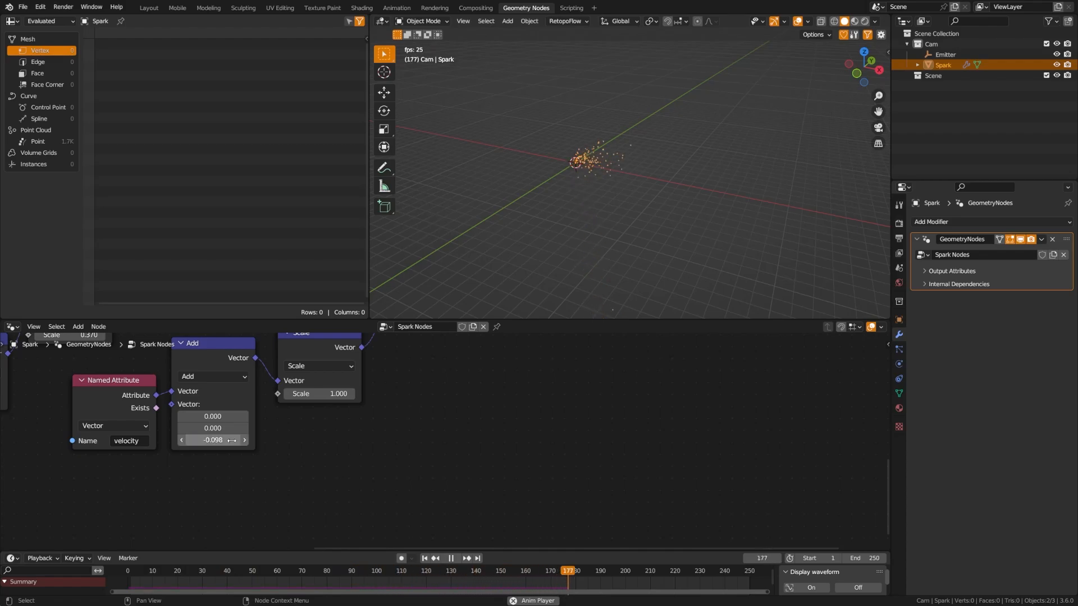
pyautogui.moveTo(378, 426); pyautogui.dragTo(295, 520, button='middle')
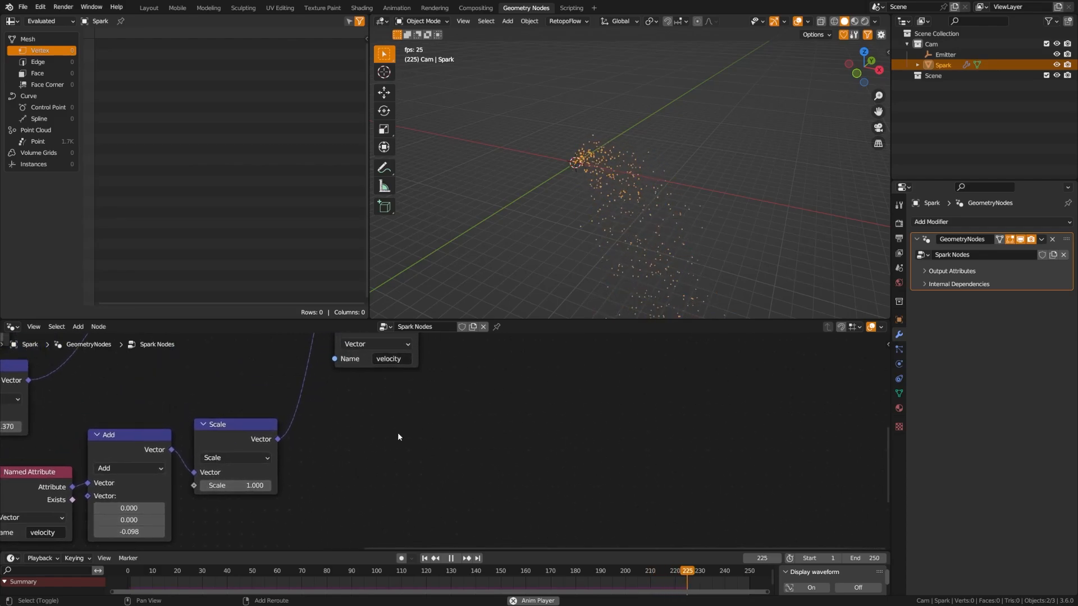
pyautogui.moveTo(475, 380); pyautogui.dragTo(318, 478, button='middle')
pyautogui.moveTo(315, 422); pyautogui.dragTo(258, 423)
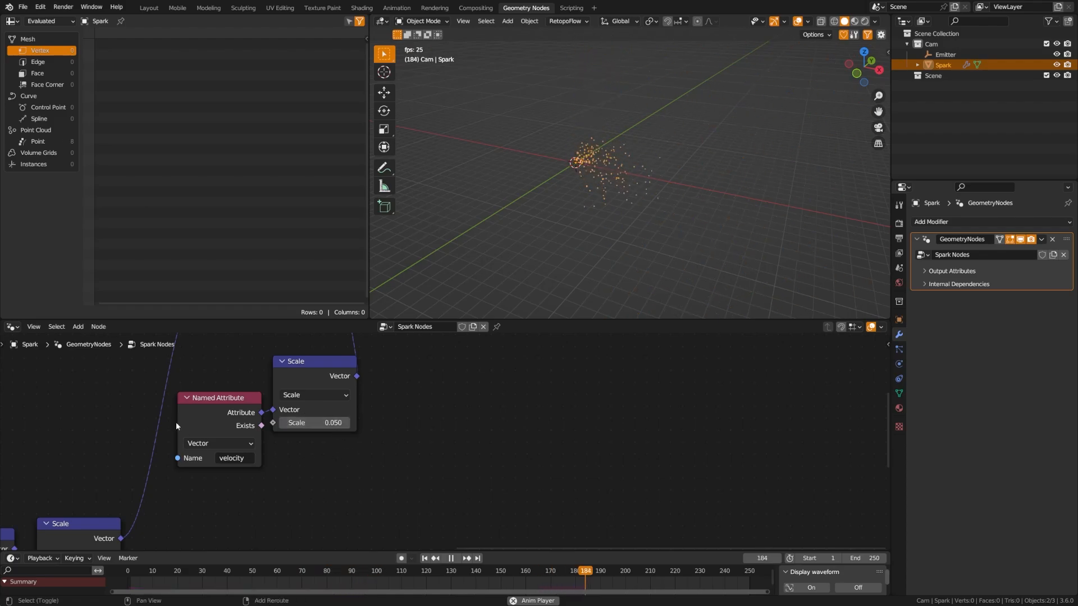
pyautogui.moveTo(176, 422); pyautogui.dragTo(442, 402, button='middle')
pyautogui.moveTo(290, 423); pyautogui.dragTo(378, 406, button='middle')
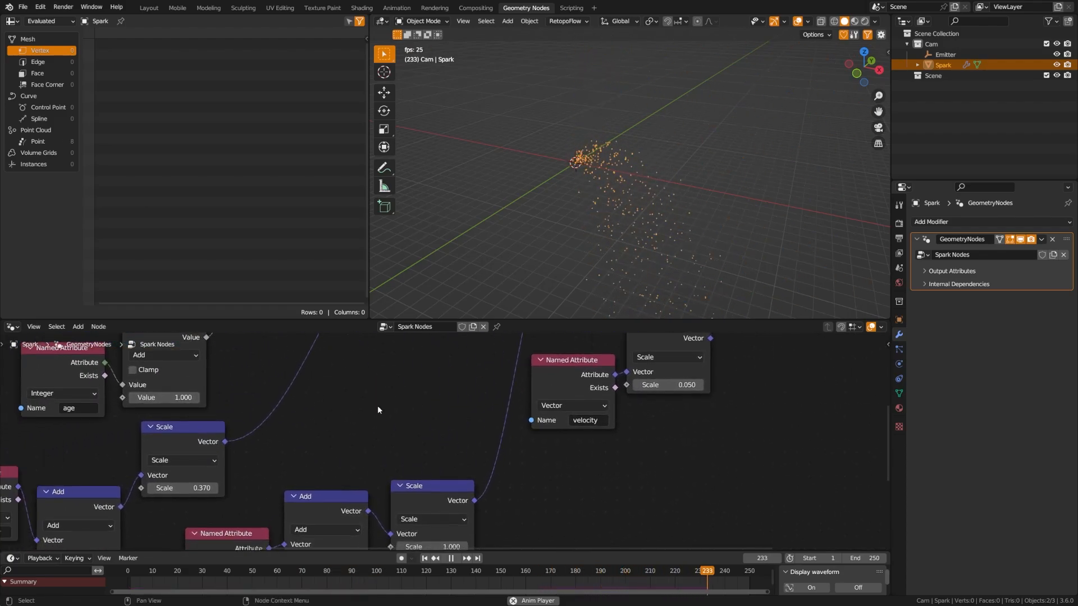
# Try a factor of 1.870 on the Scale node that follows the velocity and random value sum, with the animation playing.
pyautogui.moveTo(202, 488); pyautogui.dragTo(320, 489)
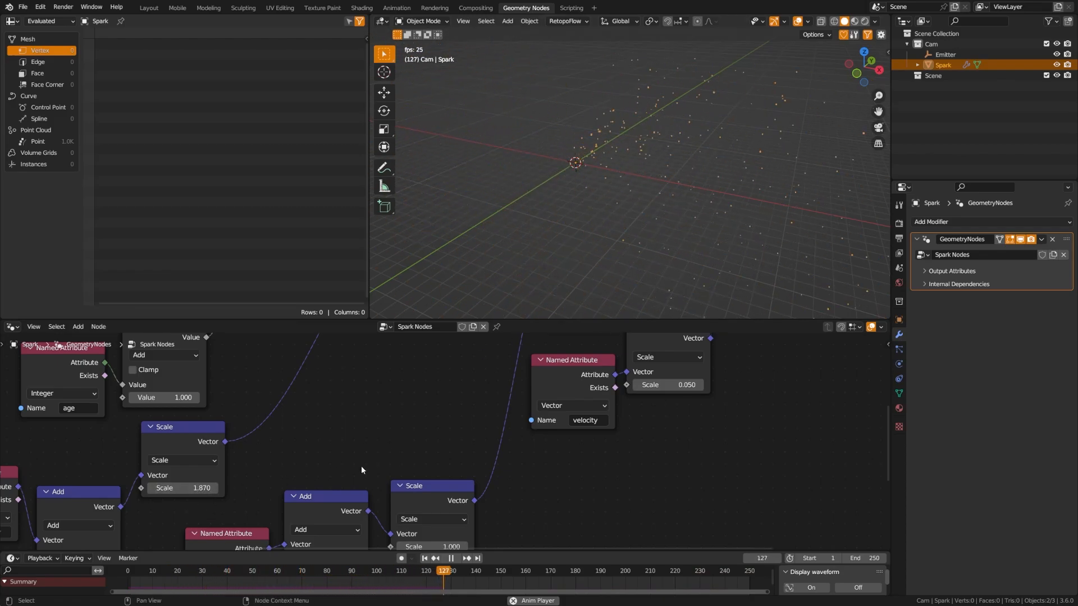
pyautogui.moveTo(322, 477); pyautogui.dragTo(307, 402, button='middle')
pyautogui.moveTo(583, 377); pyautogui.dragTo(530, 443, button='middle')
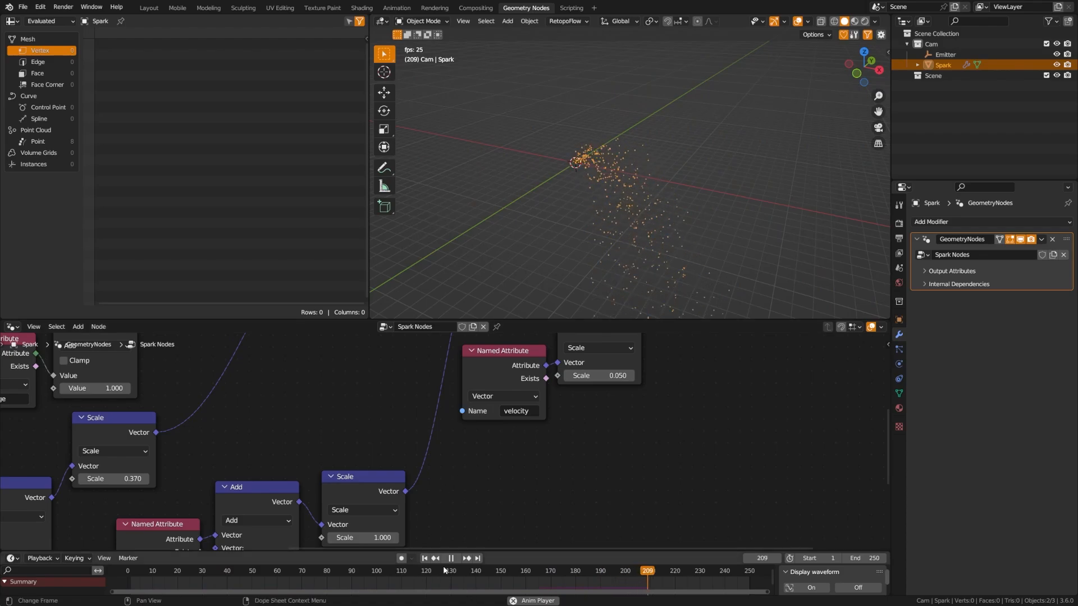
# Stop playback, show the sparks in top view, and set the Random Value node's minimum X to -0.5 and Y to -0.2.
pyautogui.press('space')
pyautogui.moveTo(135, 473); pyautogui.dragTo(441, 369, button='middle')
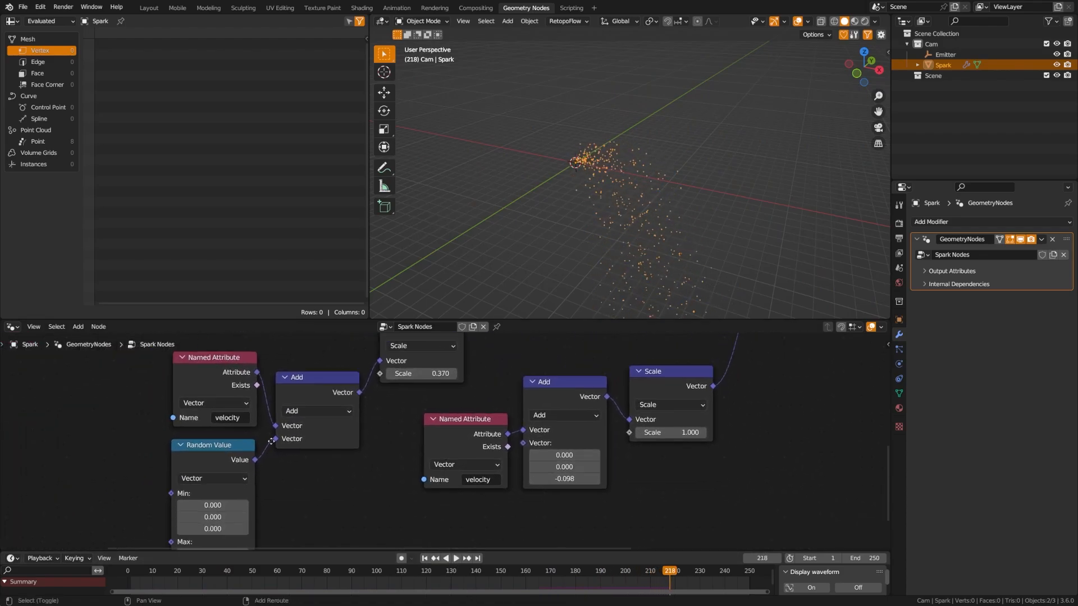
pyautogui.moveTo(248, 517); pyautogui.dragTo(248, 435, button='middle')
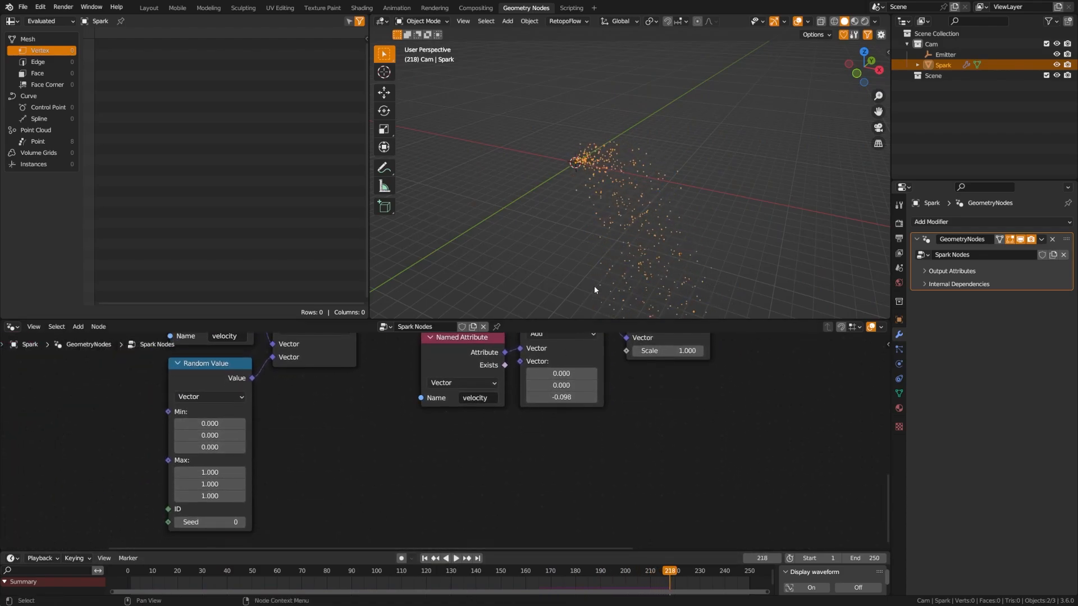
pyautogui.click(528, 255)
pyautogui.press('KP_7')
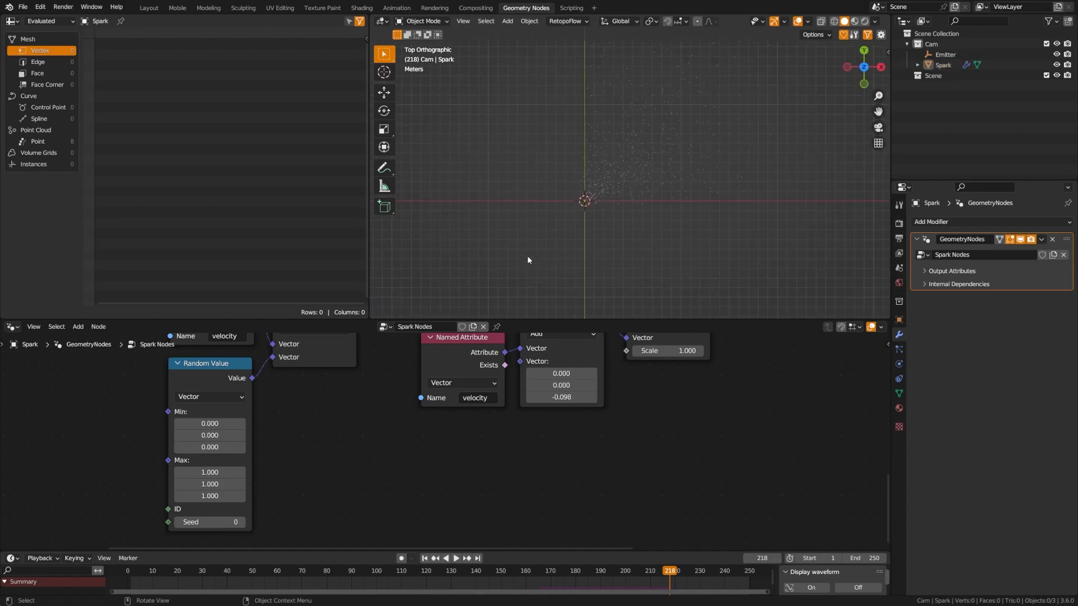
pyautogui.keyDown('shift'); pyautogui.moveTo(570, 256); pyautogui.dragTo(534, 245, button='middle'); pyautogui.keyUp('shift')
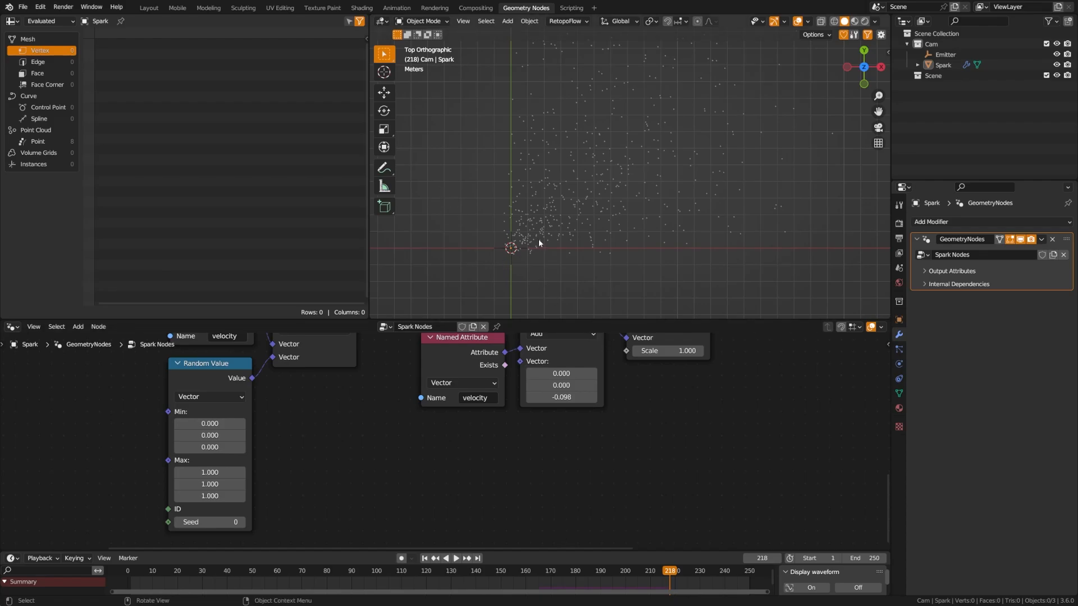
pyautogui.click(211, 425)
pyautogui.write('-.5')
pyautogui.click(210, 435)
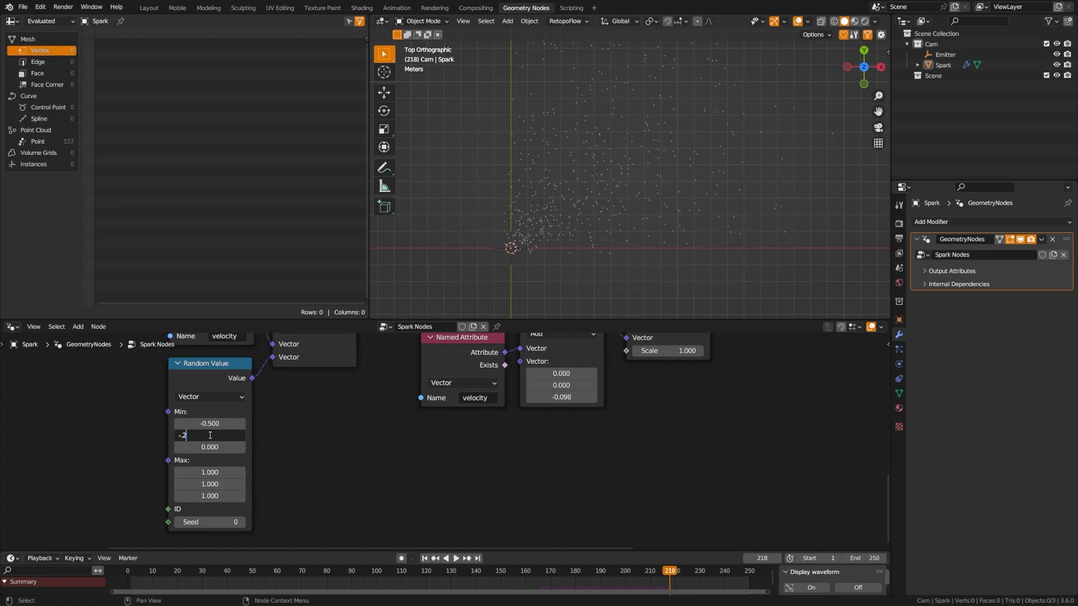
pyautogui.press('Return')
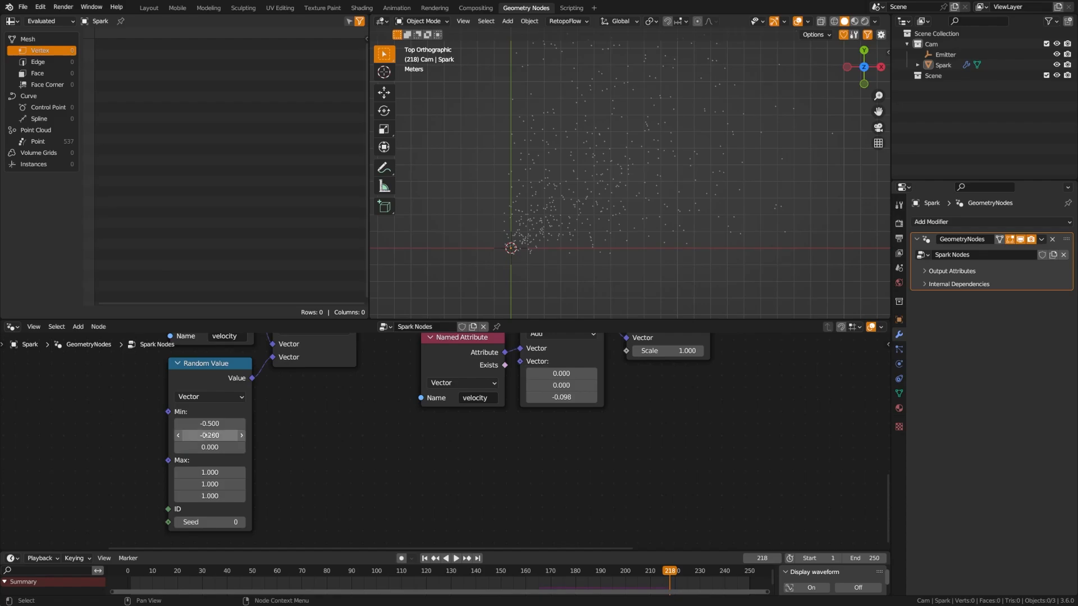
# Set the Random Value node's maximum X to 0.5 and maximum Y to 0.2.
pyautogui.click(209, 471)
pyautogui.write('.5')
pyautogui.press('Return')
pyautogui.click(208, 483)
pyautogui.write('.2')
pyautogui.press('Return')
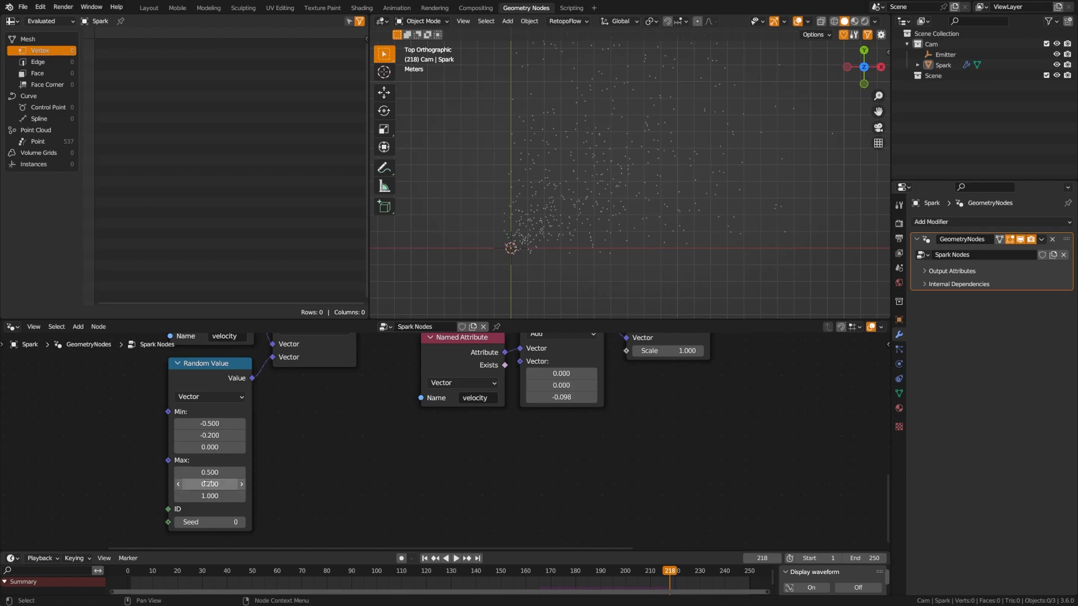
# Play the spark simulation from the first frame to check its spread around the origin.
pyautogui.click(425, 559)
pyautogui.click(455, 558)
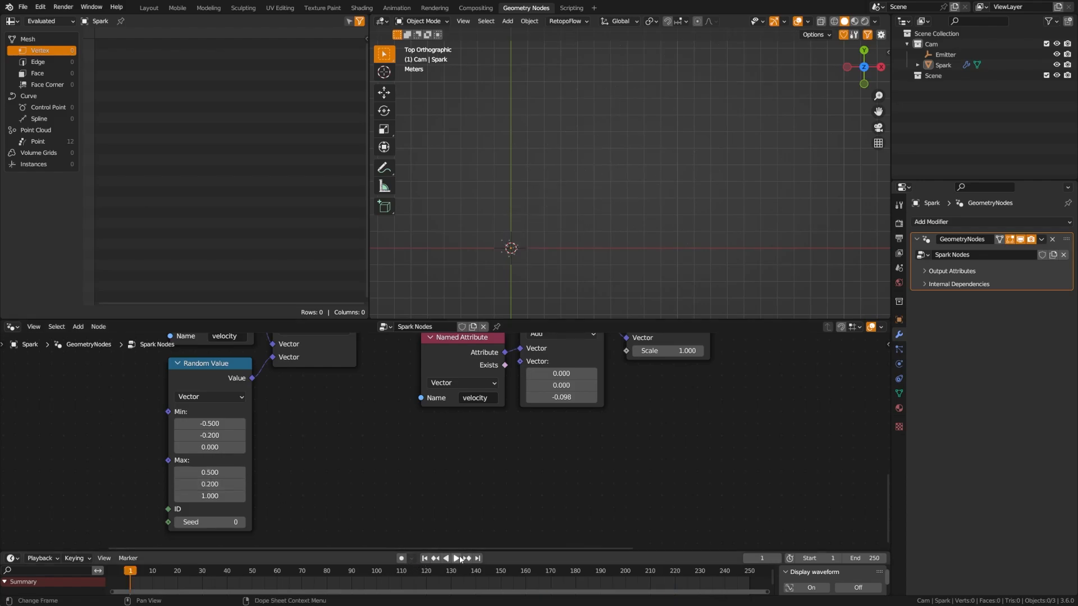
pyautogui.keyDown('shift'); pyautogui.moveTo(512, 274); pyautogui.dragTo(540, 217, button='middle'); pyautogui.keyUp('shift')
# Copy the Random Value node's X limits to Y, making minimum Y -0.5 and maximum Y 0.5.
pyautogui.hotkey('ctrl', 'c')
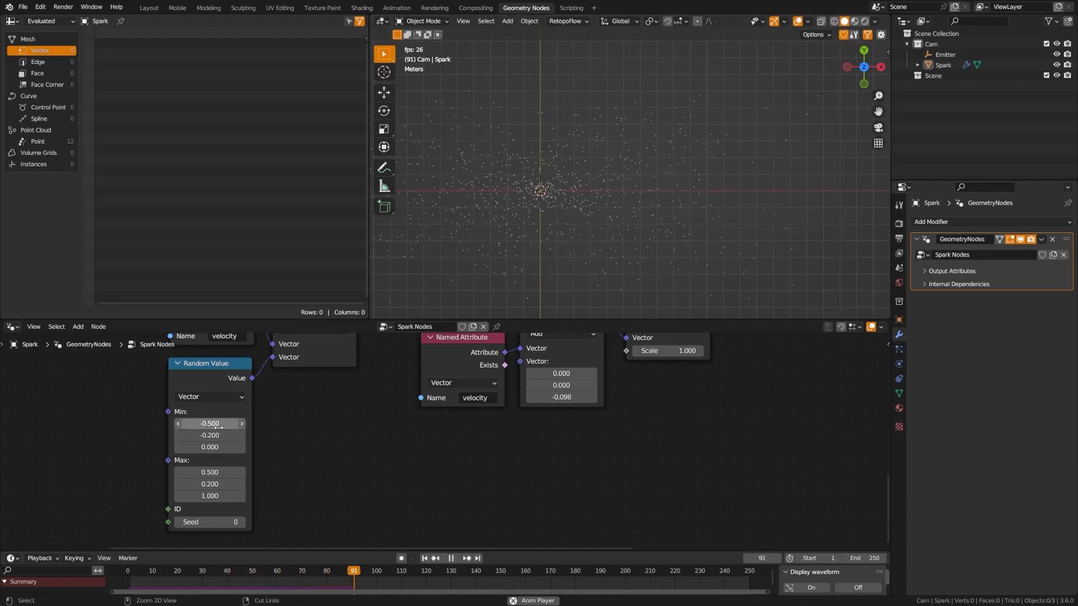
pyautogui.hotkey('ctrl', 'v')
pyautogui.hotkey('ctrl', 'c')
pyautogui.hotkey('ctrl', 'v')
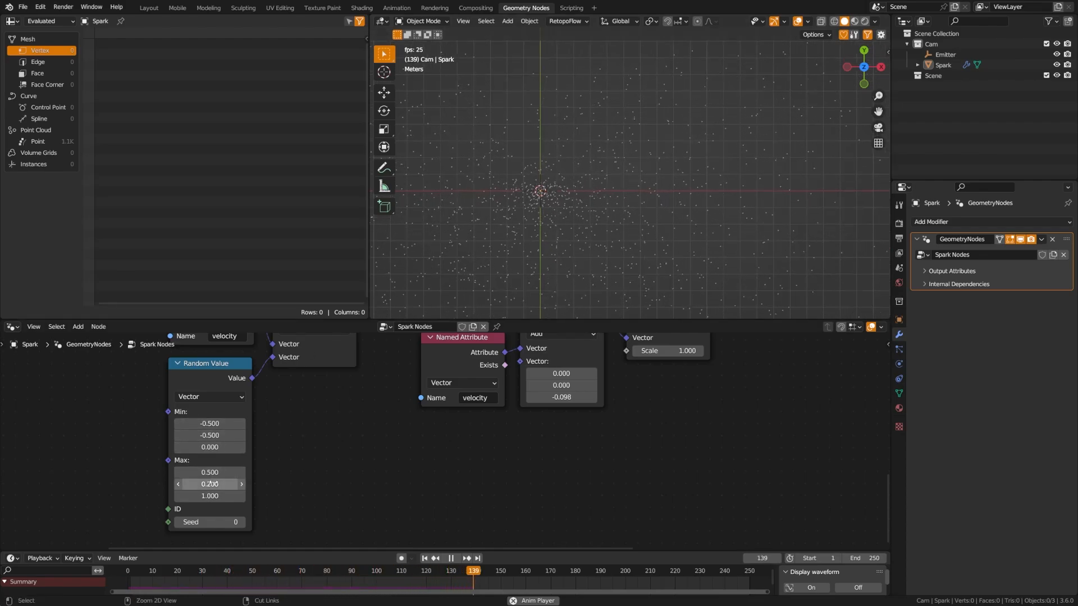
# Examine the spark spread in top and perspective views, stopping playback to inspect the particles around the emitter.
pyautogui.moveTo(608, 208); pyautogui.dragTo(587, 137, button='middle')
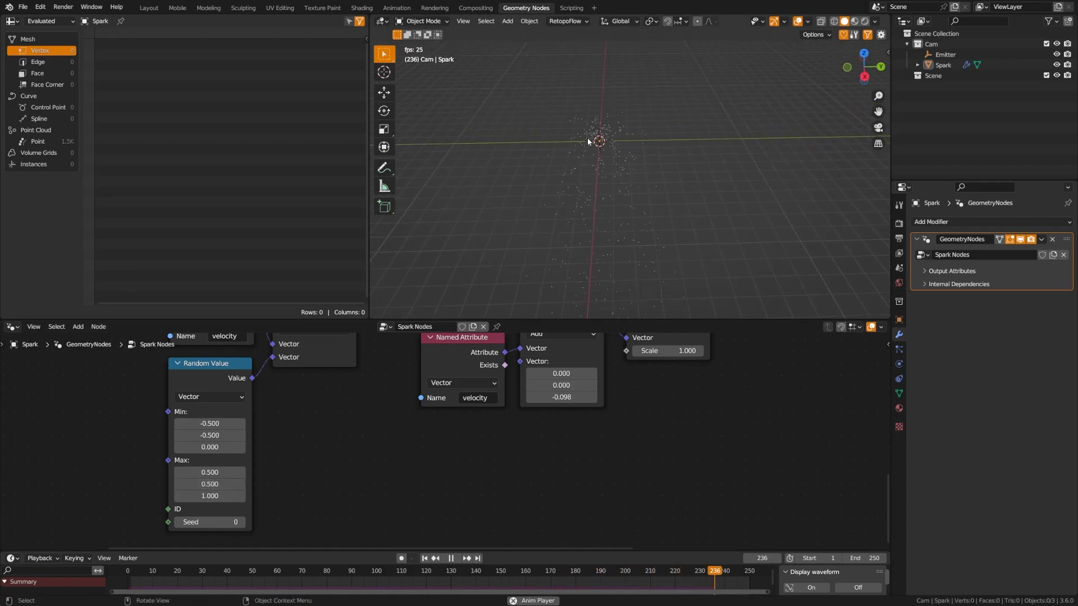
pyautogui.press('KP_7')
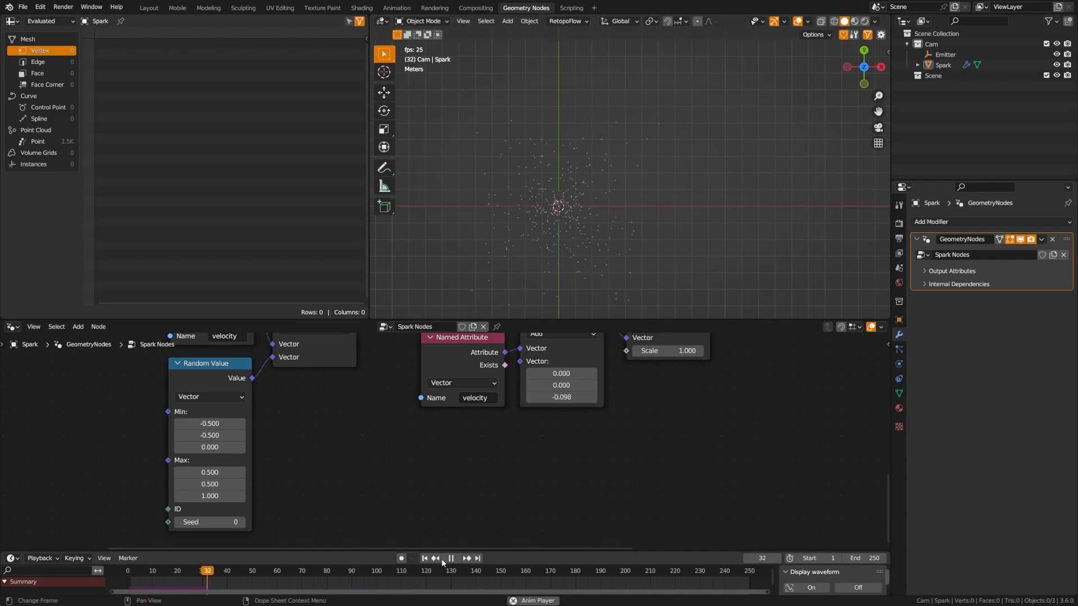
pyautogui.click(449, 559)
pyautogui.scroll(-3, 449, 437)
pyautogui.keyDown('shift'); pyautogui.moveTo(566, 417); pyautogui.dragTo(435, 495, button='middle'); pyautogui.keyUp('shift')
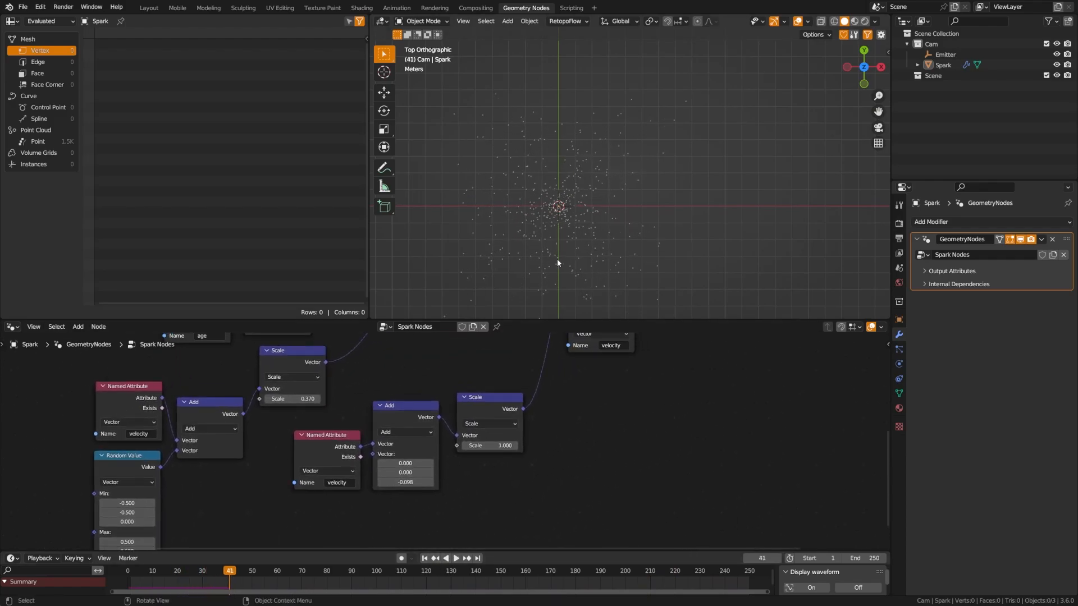
pyautogui.moveTo(556, 259); pyautogui.dragTo(552, 187, button='middle')
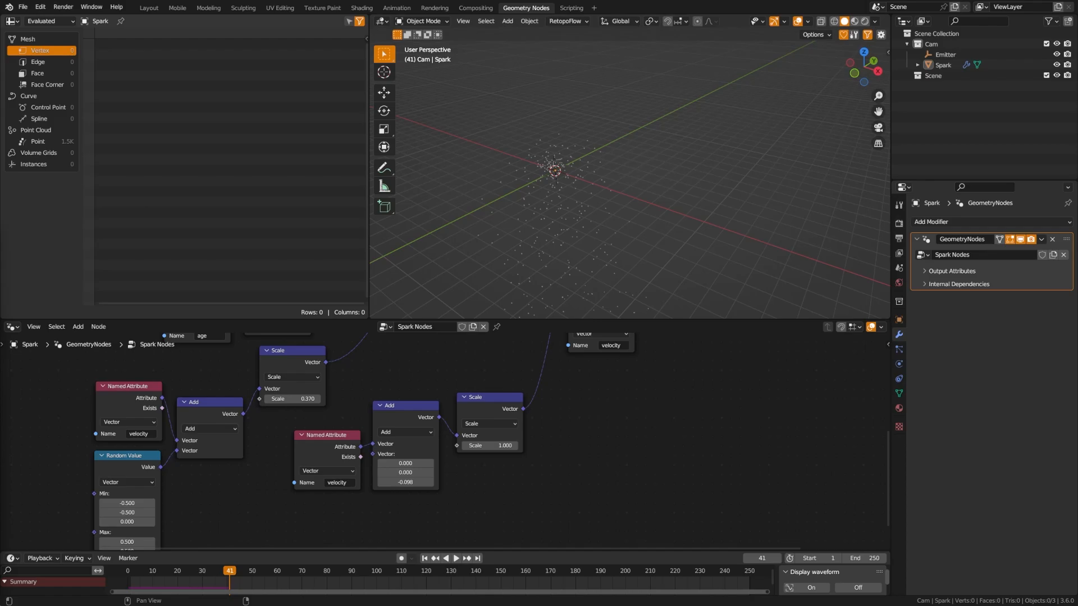
pyautogui.moveTo(526, 204); pyautogui.dragTo(484, 280, button='middle')
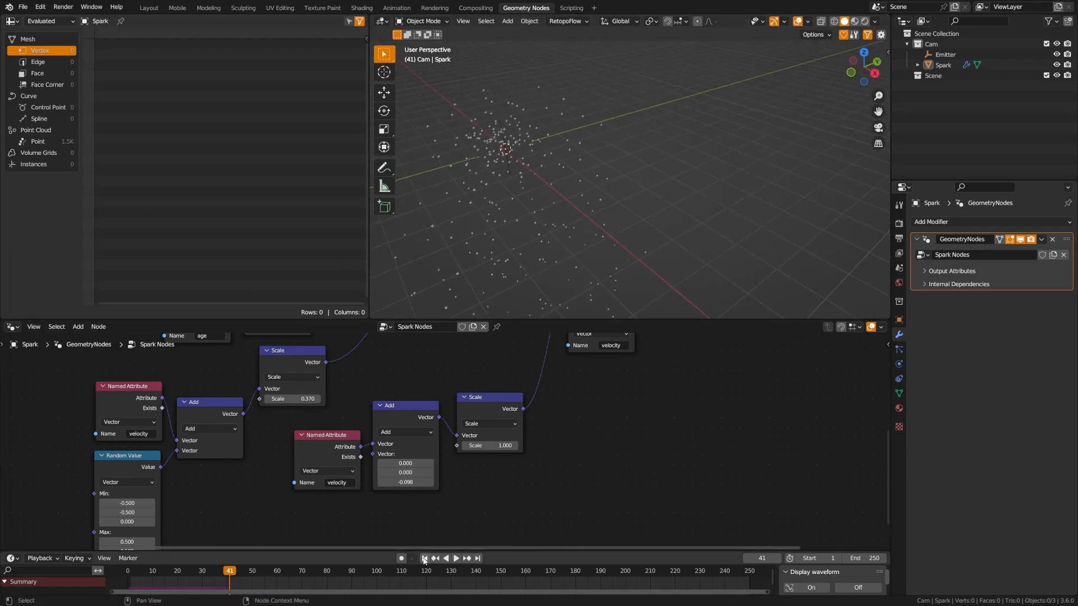
pyautogui.scroll(-4, 569, 249)
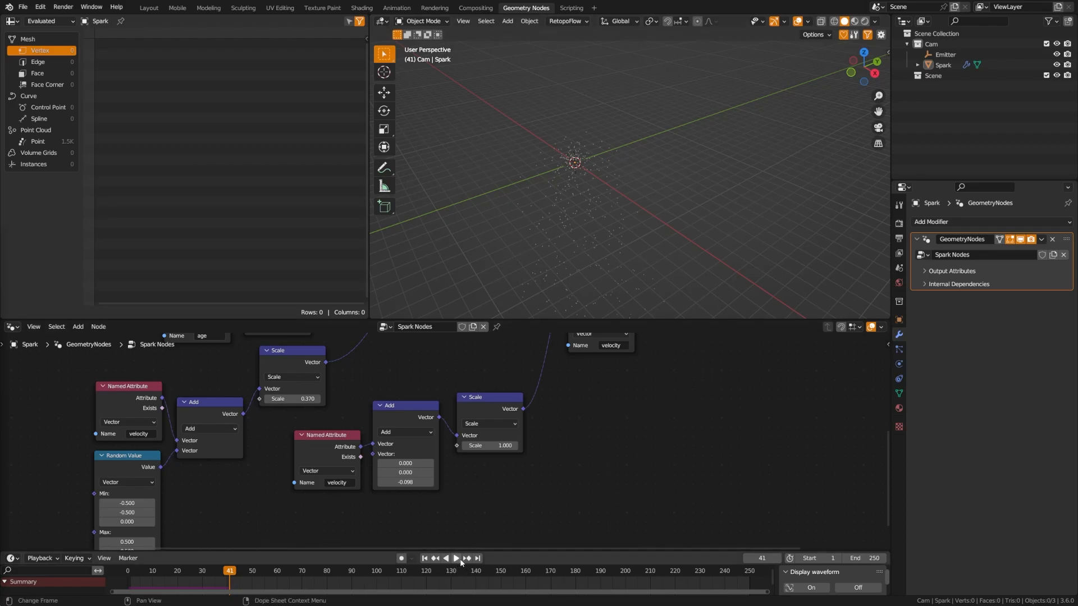
# Move the Group Output node well away from the Simulation Output to make room between them.
pyautogui.scroll(-3, 403, 463)
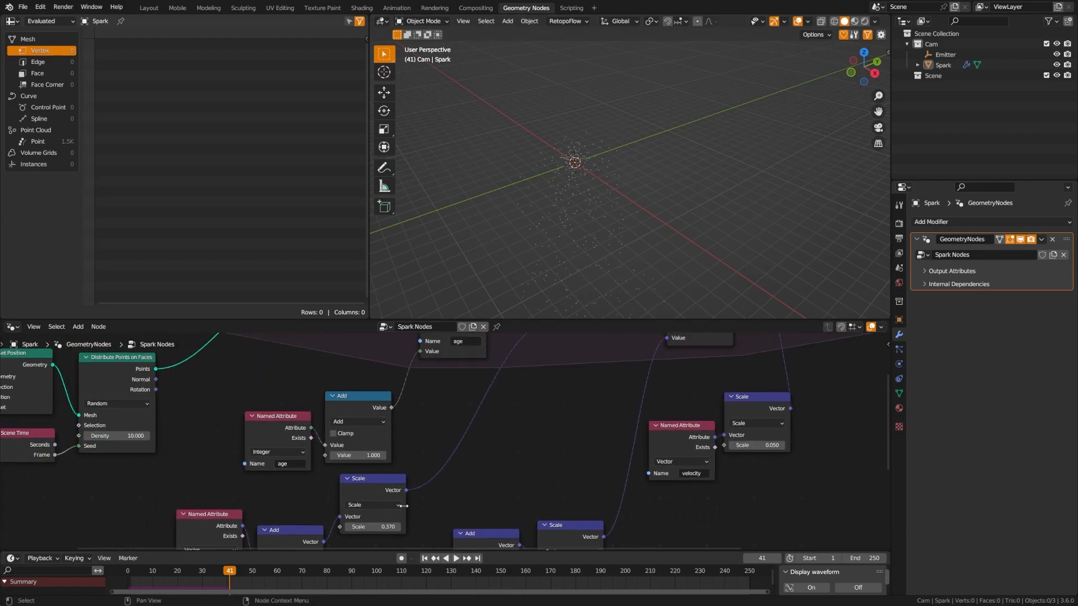
pyautogui.moveTo(403, 462); pyautogui.dragTo(216, 472, button='middle')
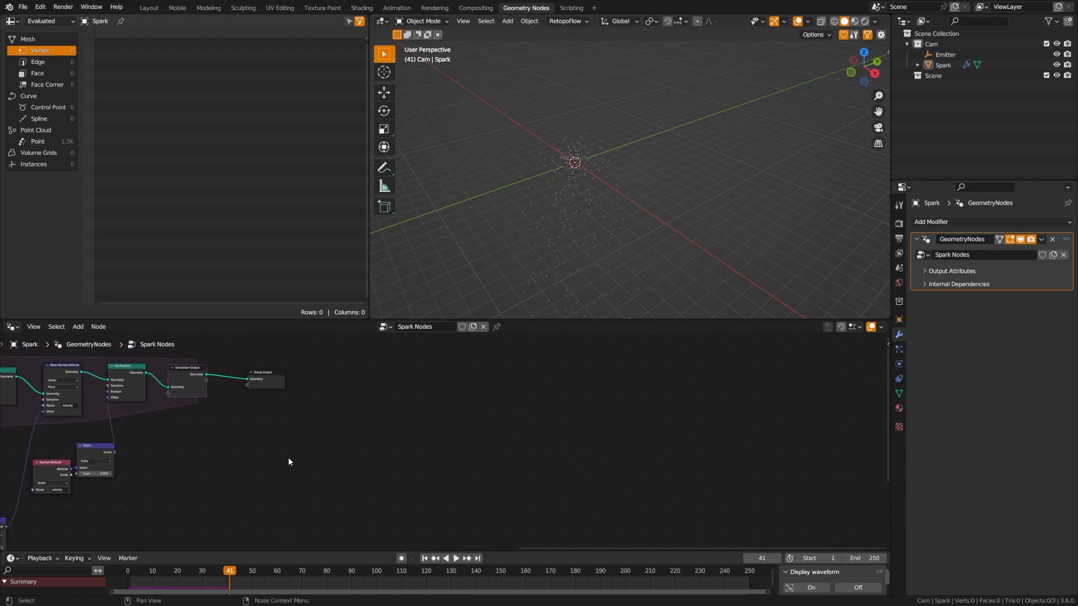
pyautogui.scroll(-5, 289, 457)
pyautogui.moveTo(289, 457); pyautogui.dragTo(331, 458, button='middle')
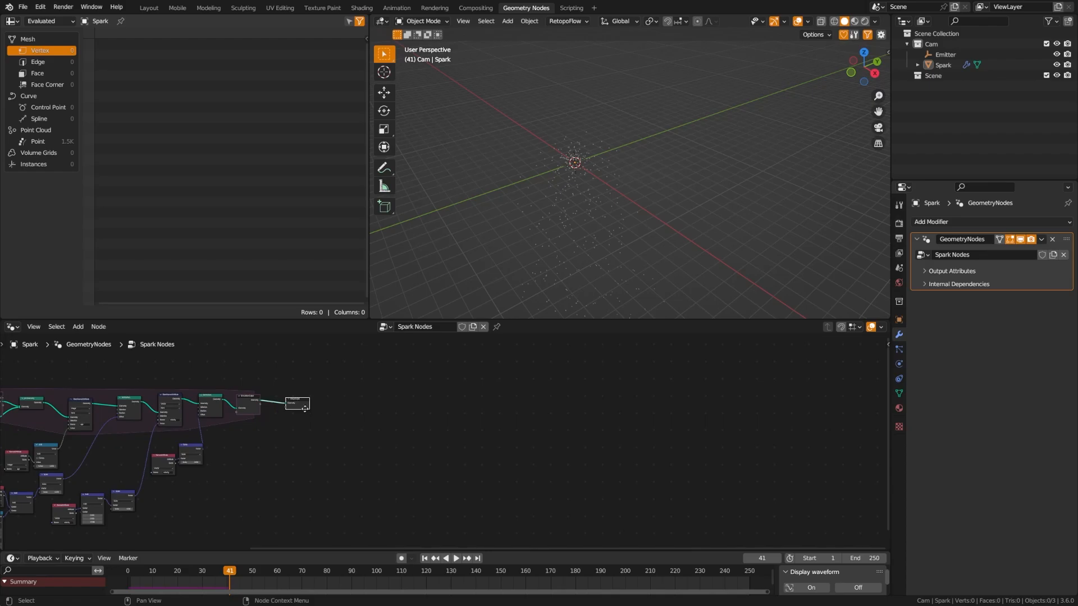
pyautogui.moveTo(305, 409); pyautogui.dragTo(659, 408)
# Insert a Delete Geometry node on the link between the Simulation Output and the Group Output.
pyautogui.scroll(5, 309, 479)
pyautogui.moveTo(311, 479); pyautogui.dragTo(355, 476, button='middle')
pyautogui.scroll(2, 355, 449)
pyautogui.hotkey('shift', 'a')
pyautogui.click(382, 394)
pyautogui.write('d')
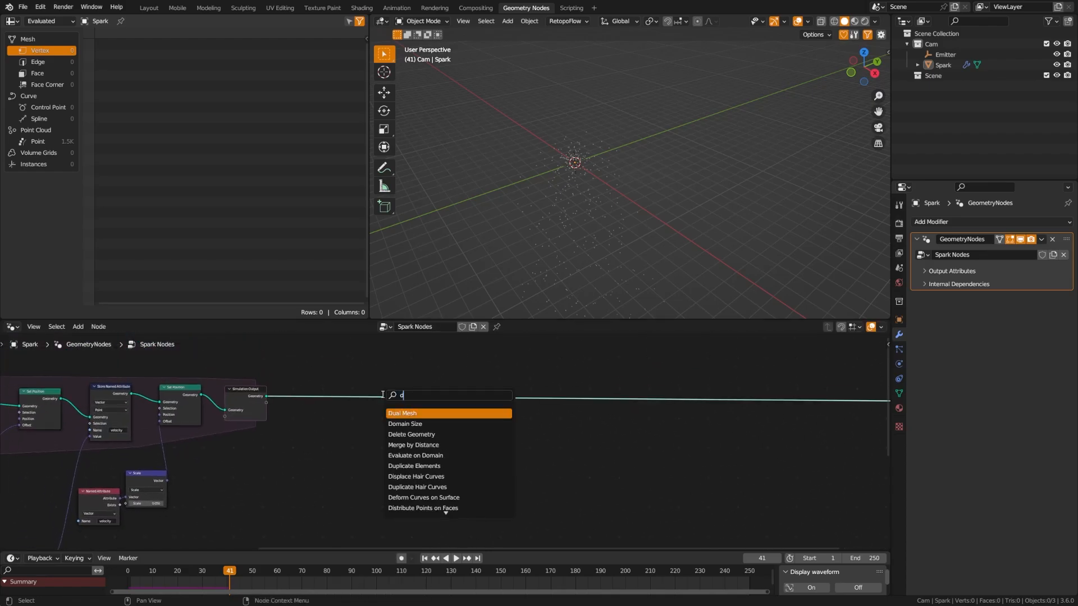
pyautogui.write('ele')
pyautogui.press('Return')
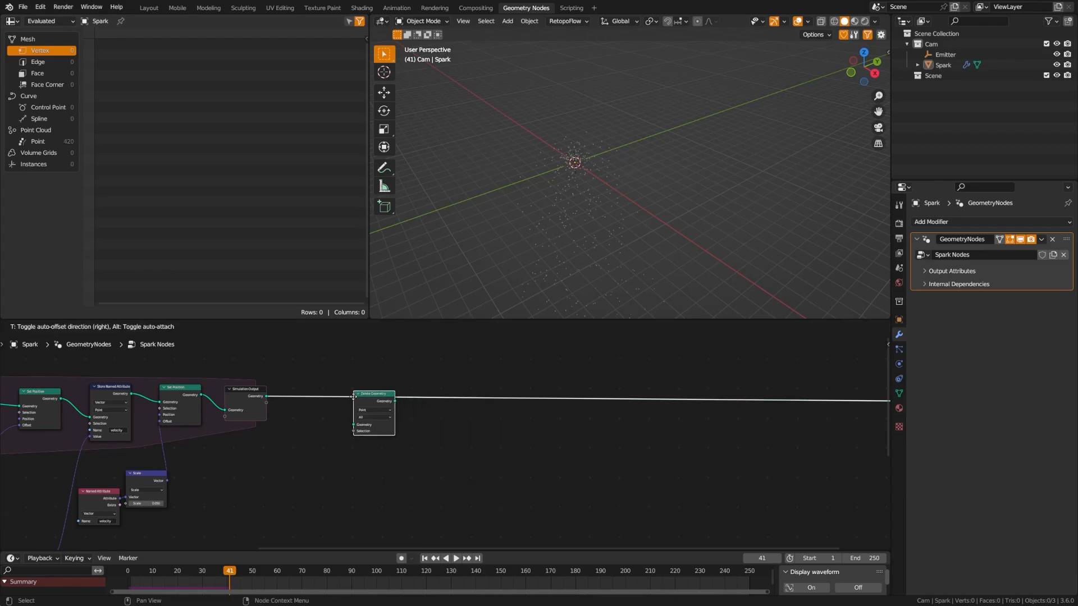
pyautogui.click(355, 397)
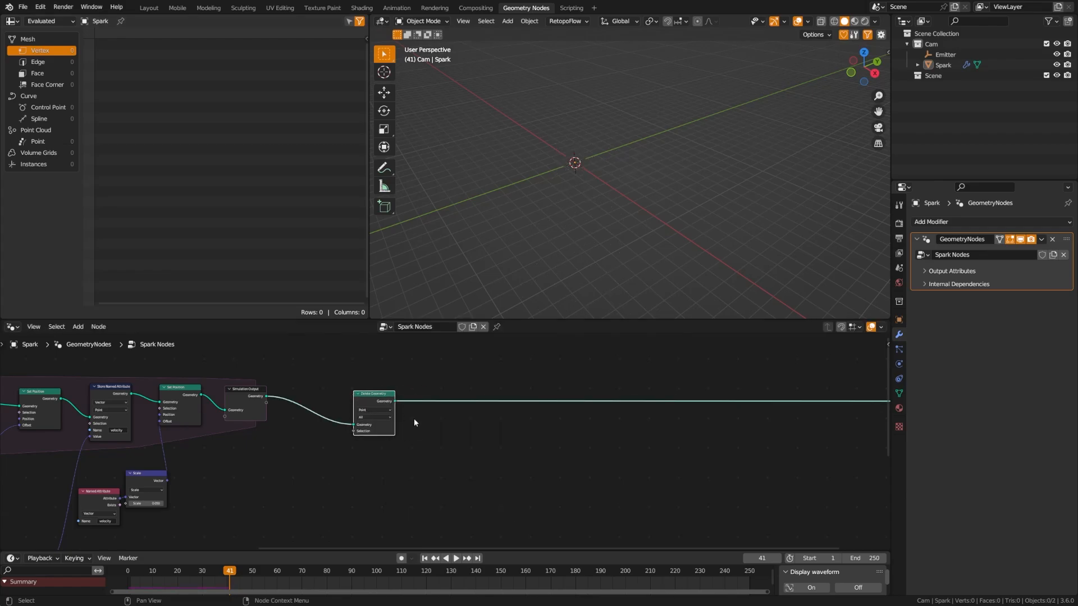
# Play the simulation from the first frame to check the effect of Delete Geometry, and return to frame 1.
pyautogui.click(425, 558)
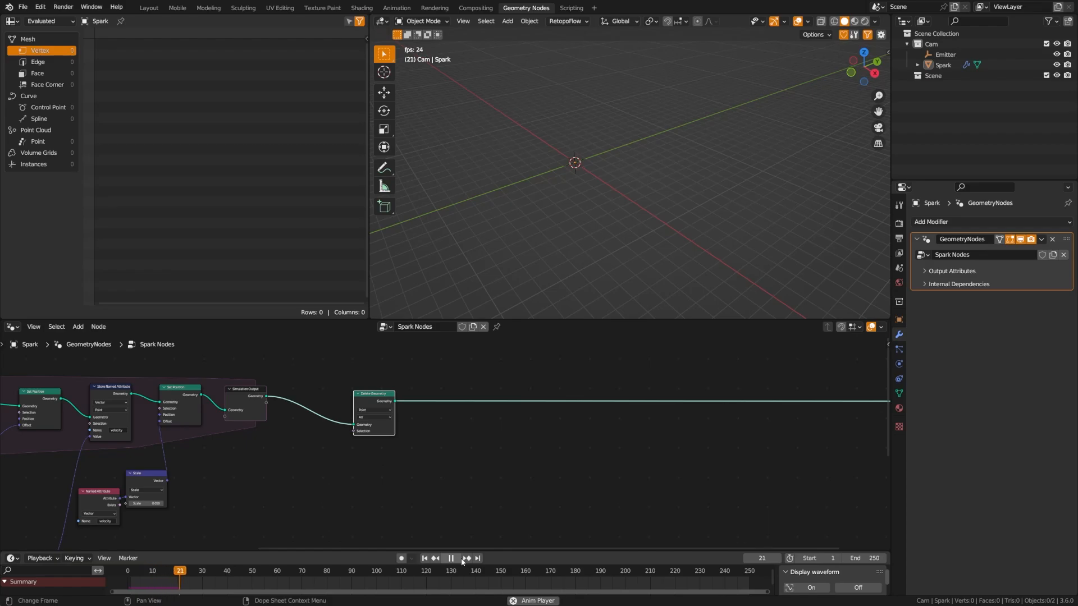
pyautogui.click(451, 558)
pyautogui.click(424, 559)
# Add a Named Attribute node below the Simulation Output, in the free space beside the velocity Scale node.
pyautogui.moveTo(287, 459); pyautogui.dragTo(316, 414, button='middle')
pyautogui.moveTo(400, 435); pyautogui.dragTo(375, 421, button='middle')
pyautogui.scroll(1, 376, 421)
pyautogui.scroll(1, 375, 422)
pyautogui.moveTo(310, 433); pyautogui.dragTo(372, 465, button='middle')
pyautogui.moveTo(198, 470); pyautogui.dragTo(241, 458, button='middle')
pyautogui.moveTo(357, 468); pyautogui.dragTo(312, 445, button='middle')
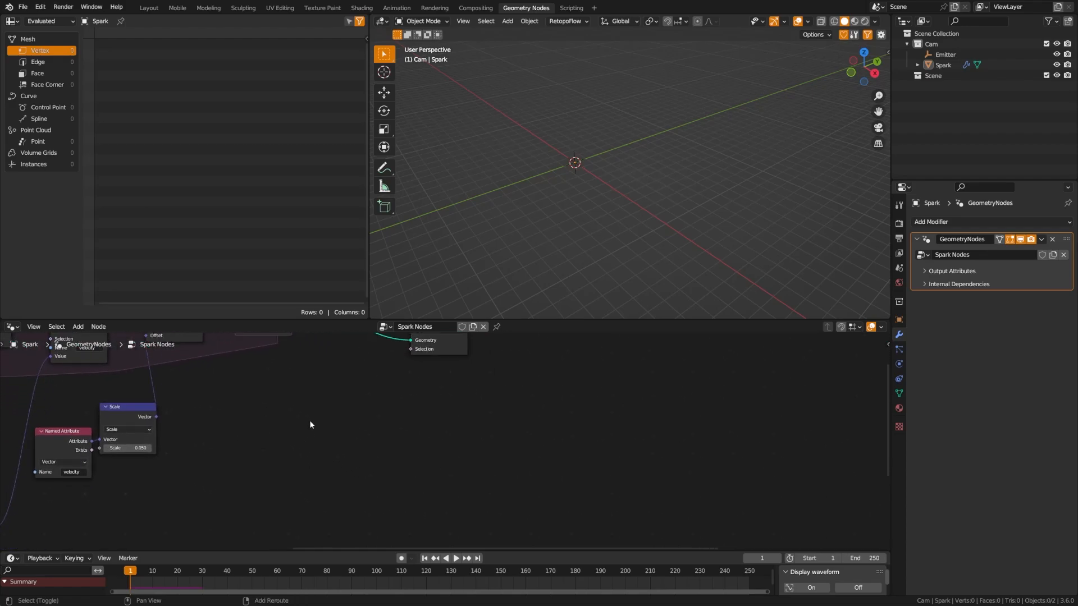
pyautogui.hotkey('shift', 'a')
pyautogui.write('dd')
pyautogui.press('BackSpace')
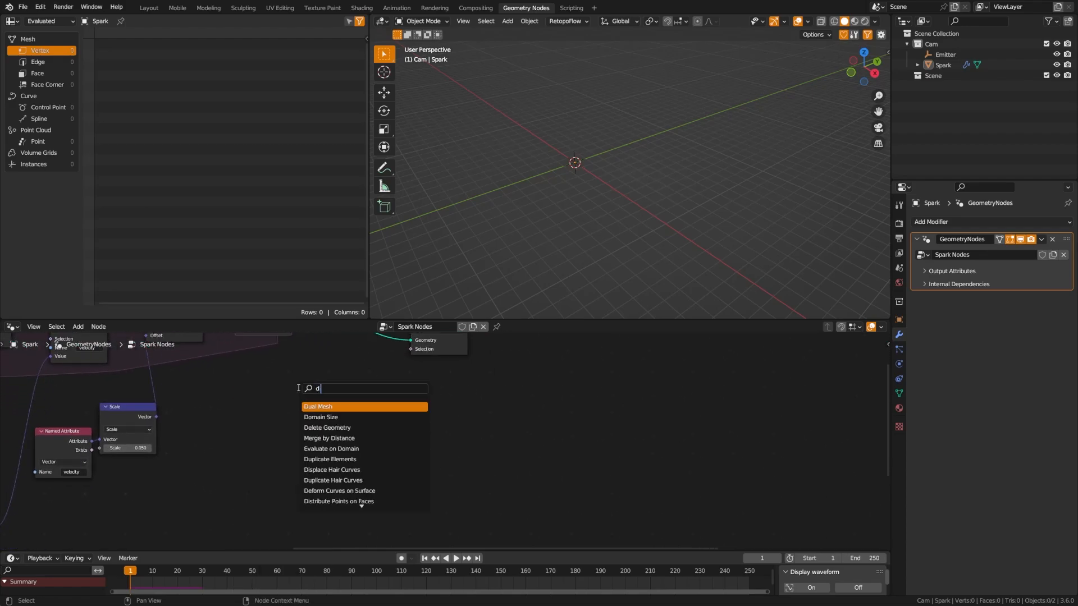
pyautogui.write('d')
pyautogui.press('BackSpace')
pyautogui.press('BackSpace')
pyautogui.write('name')
pyautogui.press('Return')
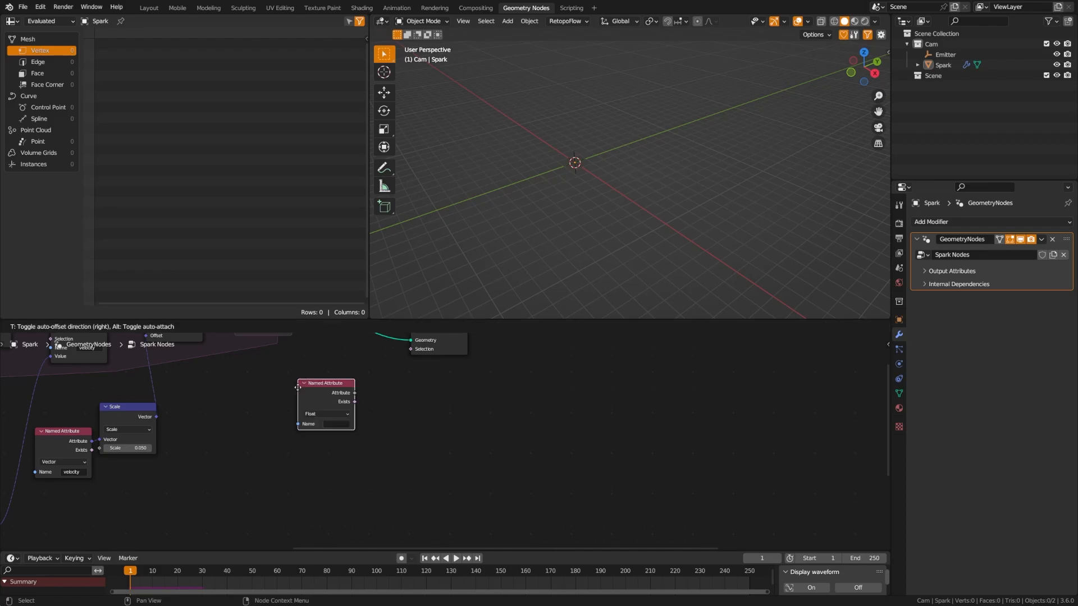
pyautogui.click(220, 402)
# Set the new Named Attribute to Integer, make it read the age attribute, and shift the node slightly toward the Scale node.
pyautogui.click(254, 428)
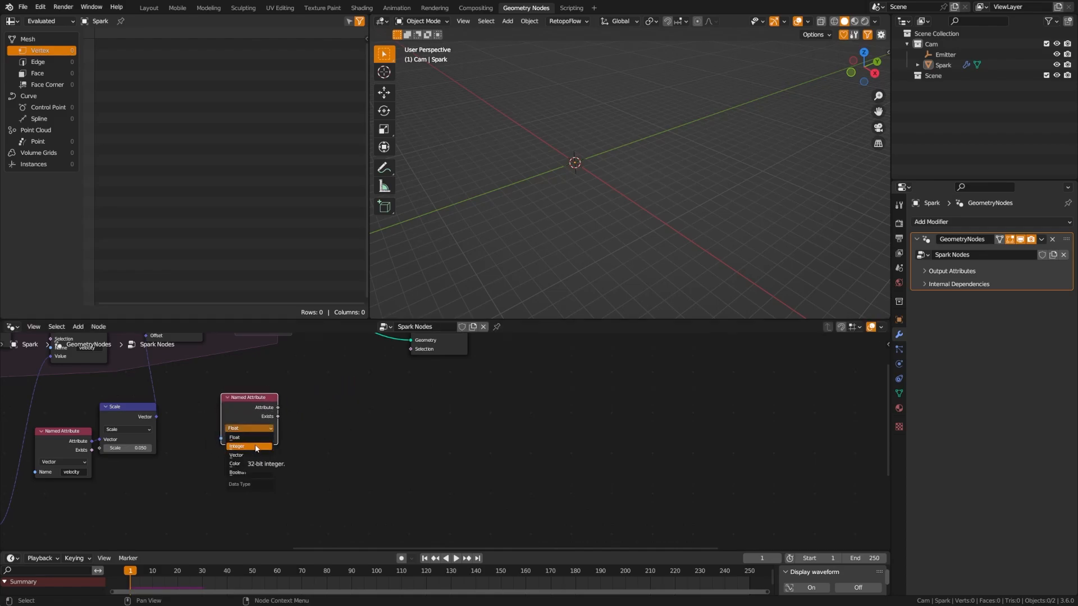
pyautogui.click(255, 446)
pyautogui.click(261, 438)
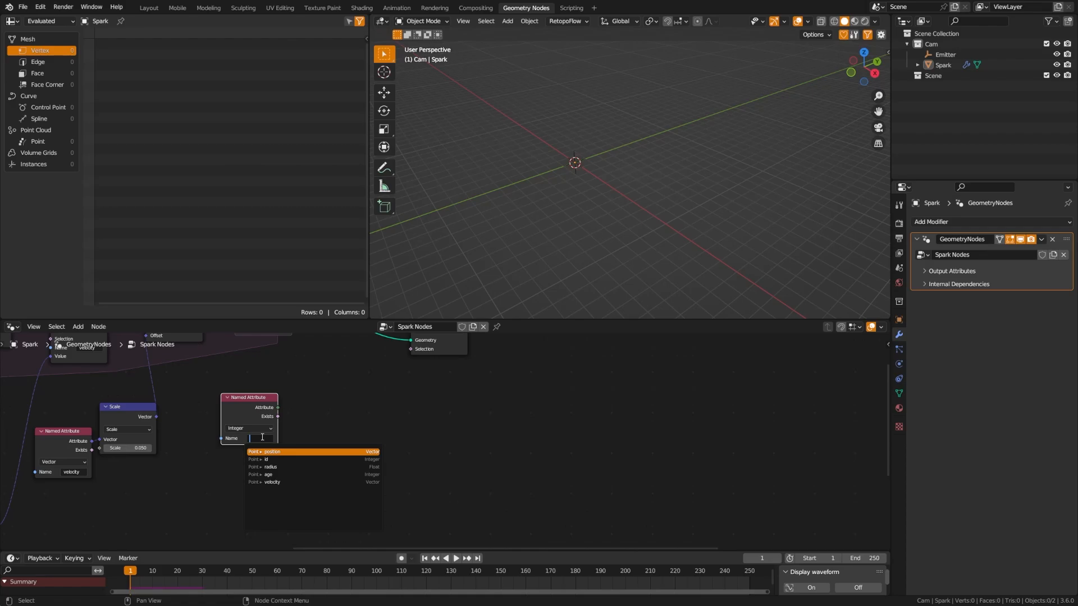
pyautogui.write('age')
pyautogui.click(273, 453)
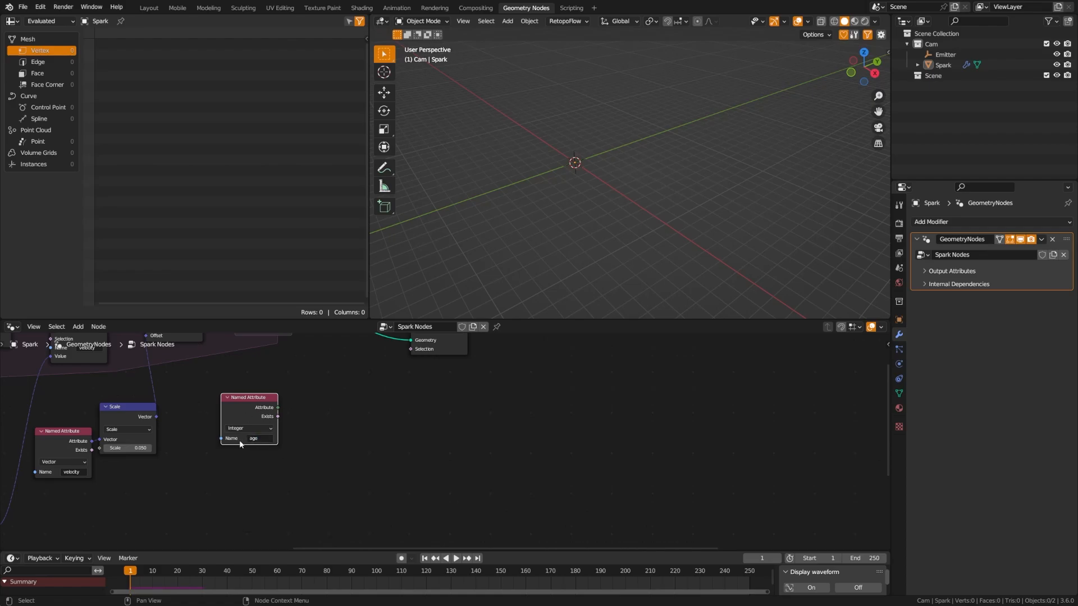
pyautogui.moveTo(240, 444); pyautogui.dragTo(230, 444)
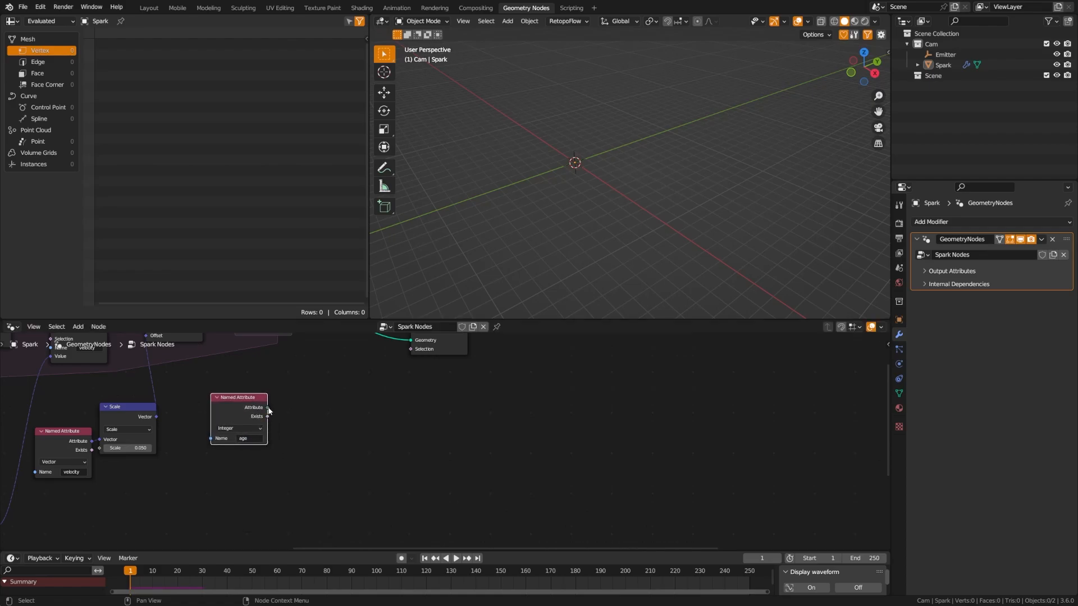
# Add a Greater Than compare node fed by the age attribute and place it beside the Named Attribute node.
pyautogui.moveTo(268, 407); pyautogui.dragTo(314, 427)
pyautogui.write('great')
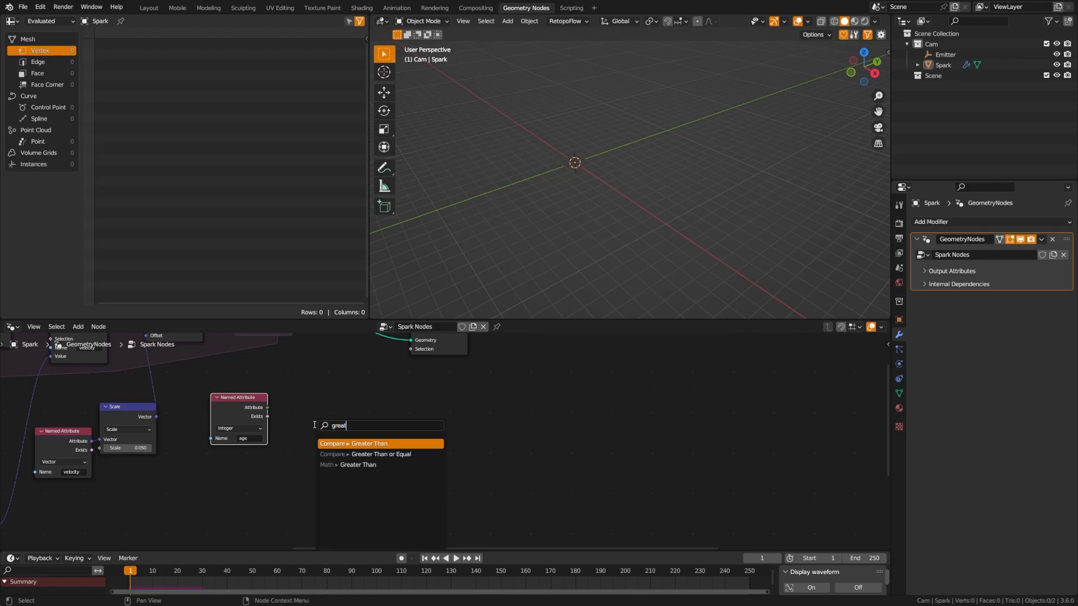
pyautogui.press('Return')
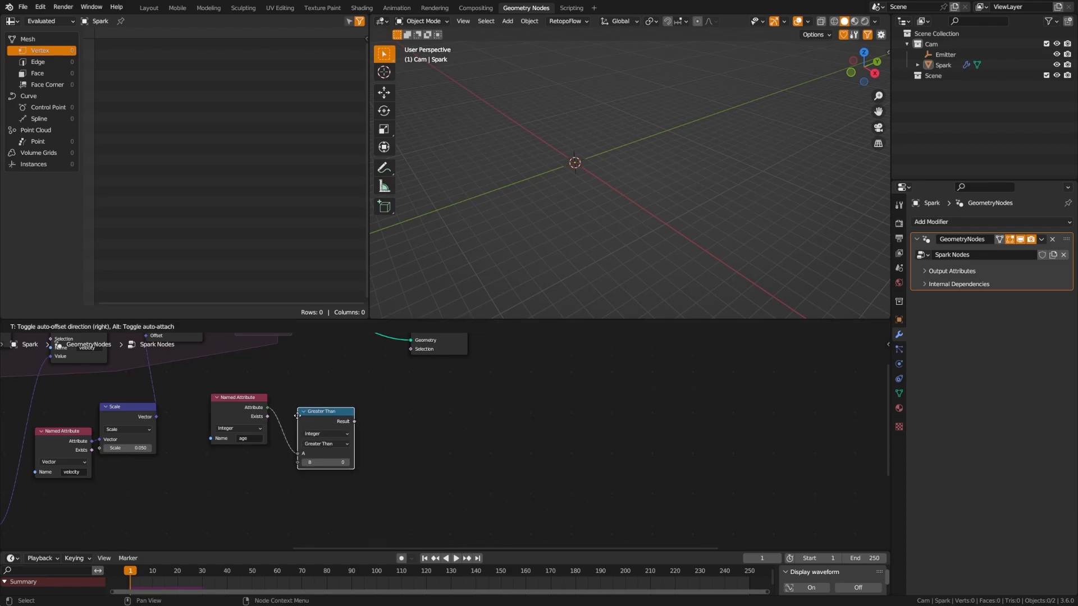
pyautogui.click(301, 423)
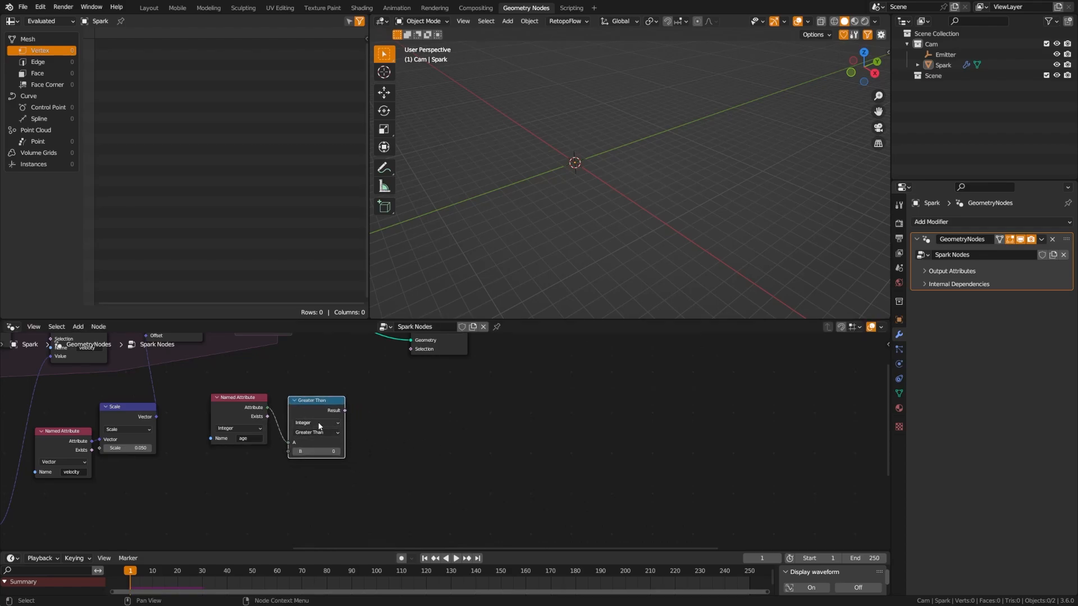
# Add a Scene Time node in the free space below the age Named Attribute node.
pyautogui.moveTo(287, 463); pyautogui.dragTo(288, 431, button='middle')
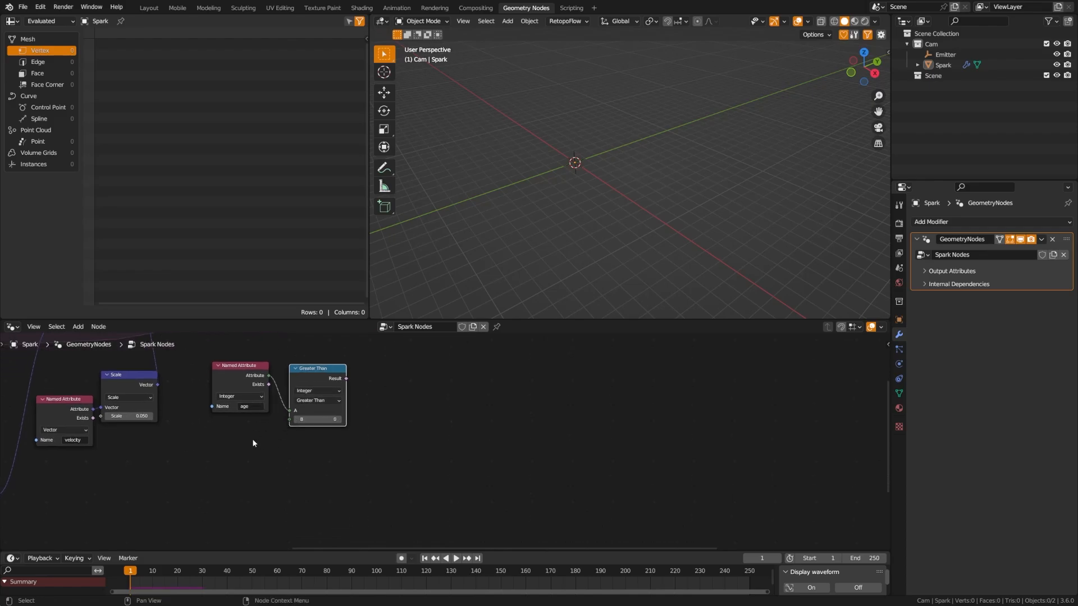
pyautogui.hotkey('shift', 'a')
pyautogui.write('scen')
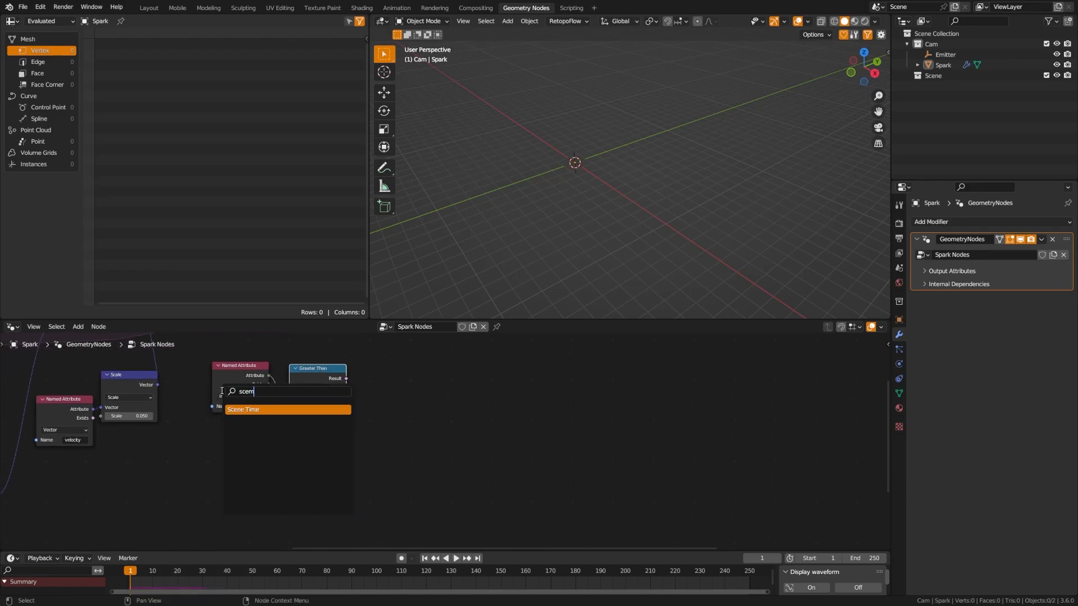
pyautogui.press('Return')
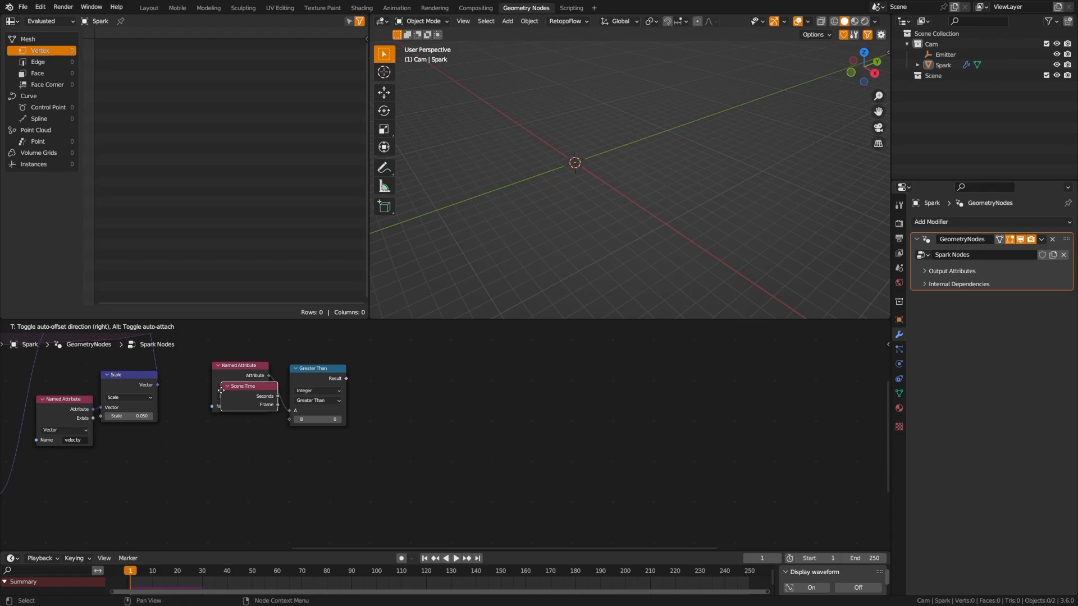
pyautogui.click(239, 486)
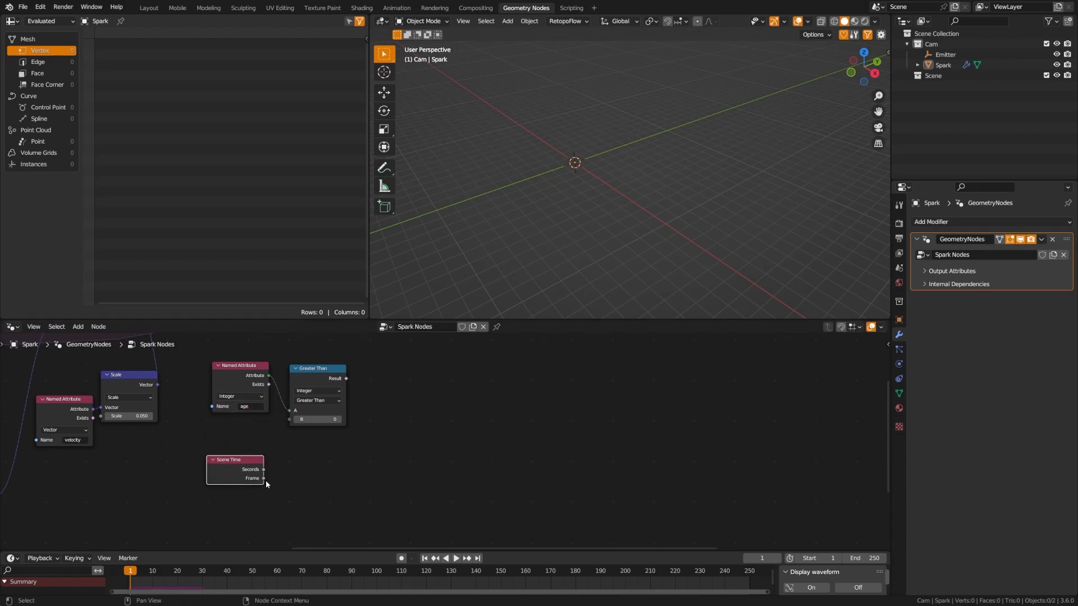
# Feed the Scene Time frame into a new Equal compare node placed beside it, and set its B value to 1.
pyautogui.moveTo(264, 479); pyautogui.dragTo(294, 491)
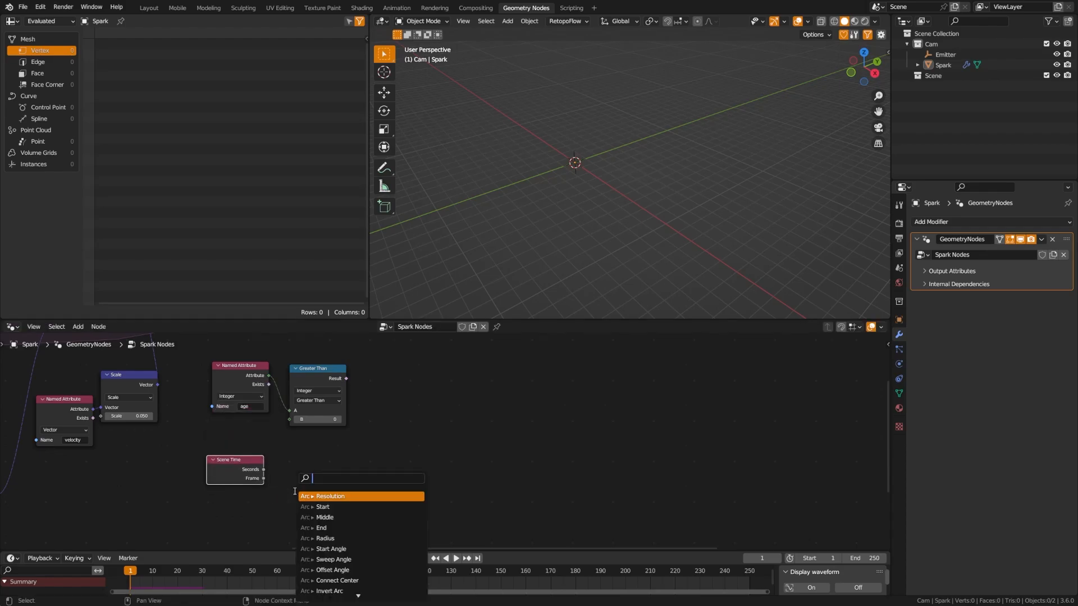
pyautogui.write('equa')
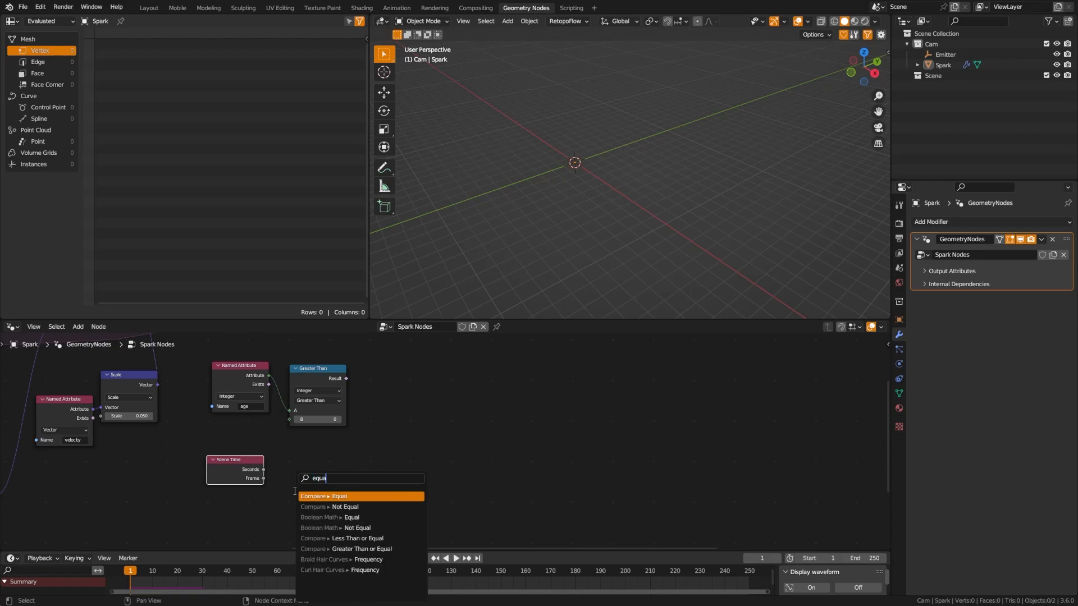
pyautogui.press('Return')
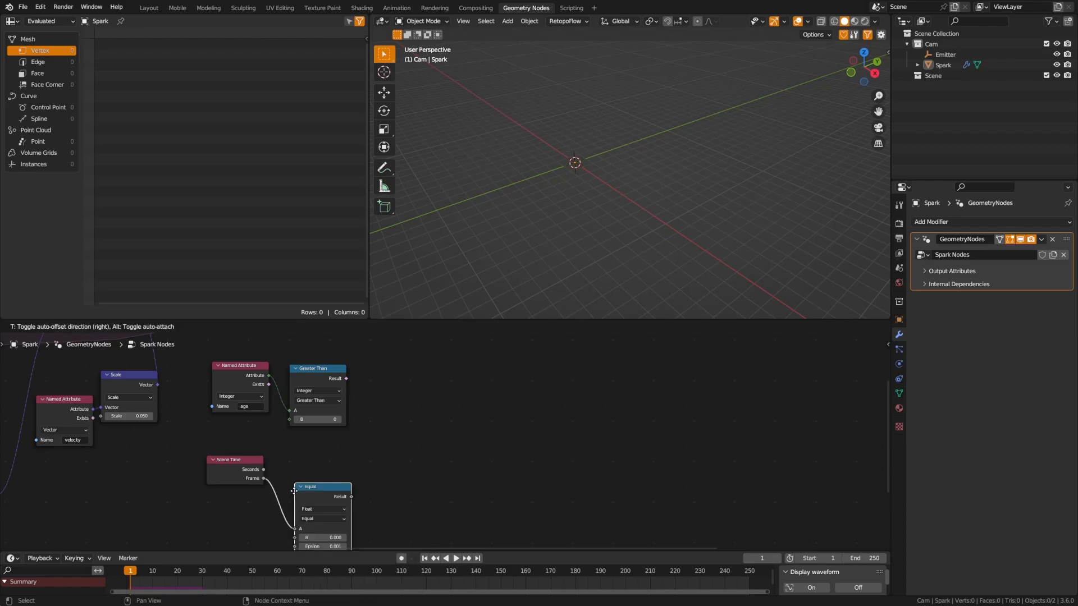
pyautogui.click(285, 459)
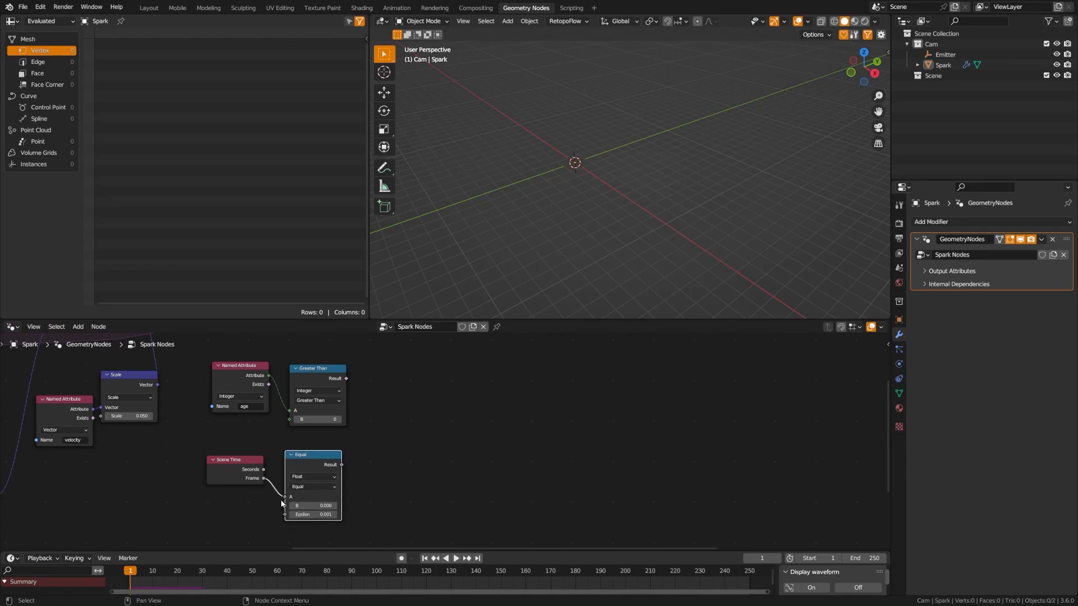
pyautogui.click(313, 505)
pyautogui.write('1')
pyautogui.press('Return')
# Combine the Greater Than and Equal results in a new Add math node, link it to the Delete Geometry selection, and reposition Delete Geometry.
pyautogui.moveTo(381, 445); pyautogui.dragTo(251, 513, button='middle')
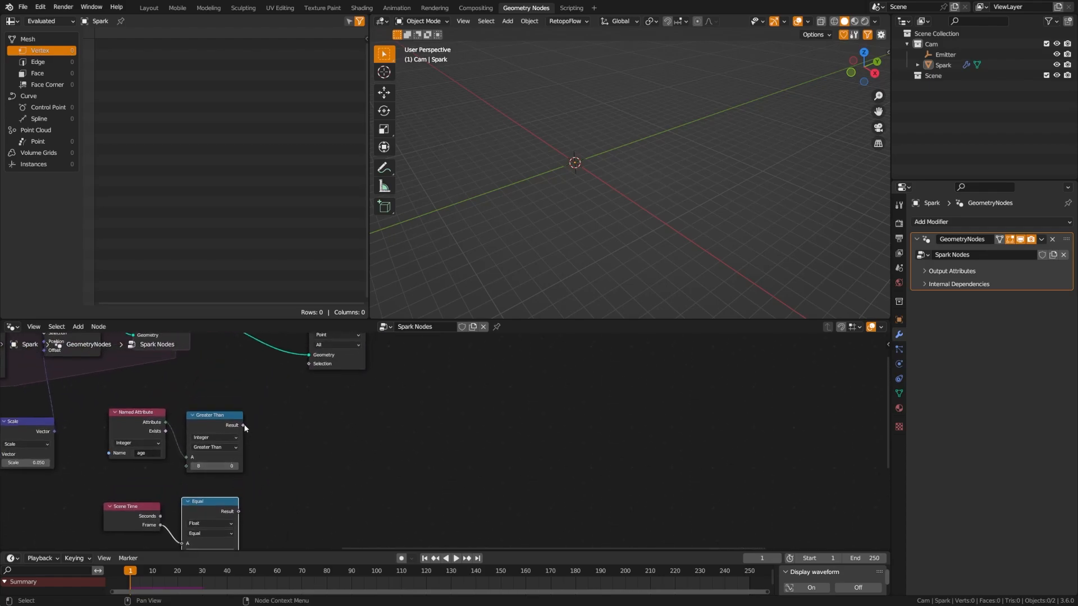
pyautogui.moveTo(243, 425); pyautogui.dragTo(273, 476)
pyautogui.write('ad')
pyautogui.click(329, 459)
pyautogui.moveTo(239, 512); pyautogui.dragTo(273, 475)
pyautogui.moveTo(397, 445); pyautogui.dragTo(343, 481, button='middle')
pyautogui.moveTo(274, 470); pyautogui.dragTo(254, 399)
pyautogui.moveTo(277, 354); pyautogui.dragTo(326, 364)
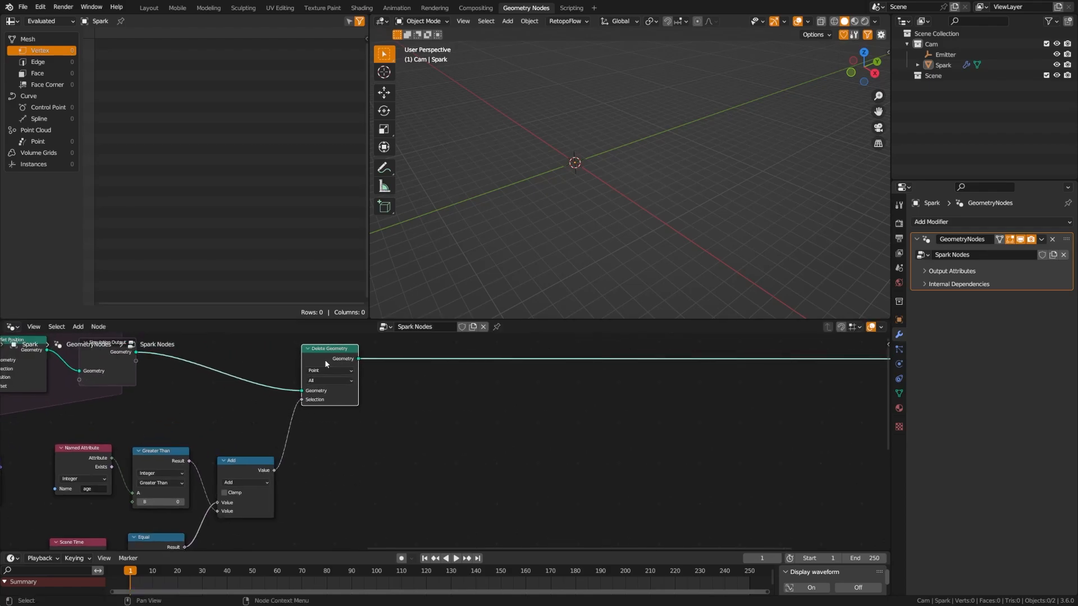
# Play the simulation and set the B value of the Greater Than node to 15 while viewing the sparks.
pyautogui.click(455, 558)
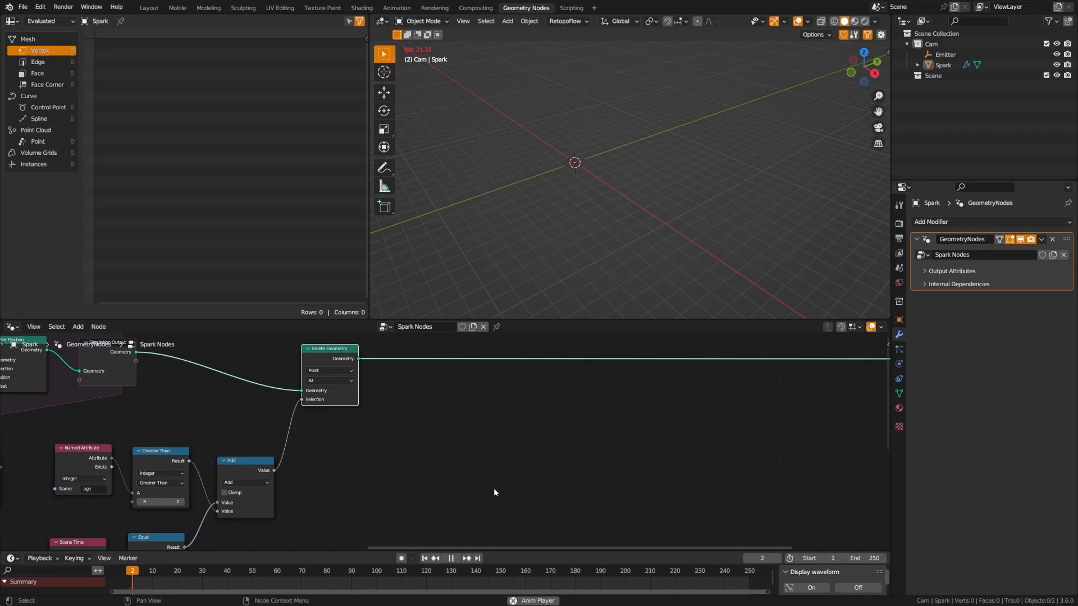
pyautogui.click(521, 346)
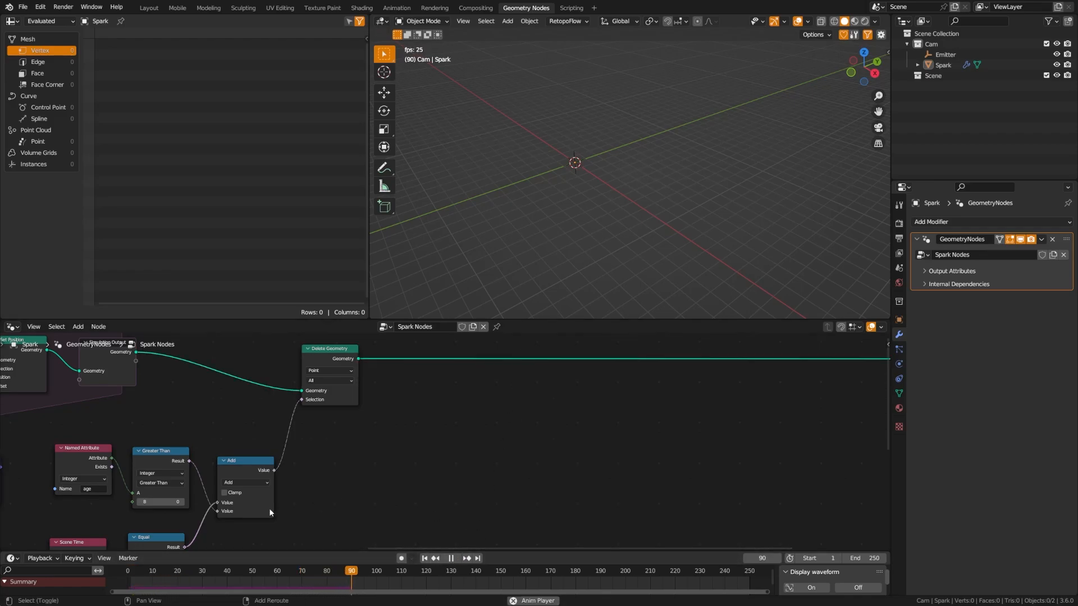
pyautogui.moveTo(268, 507); pyautogui.dragTo(237, 438, button='middle')
pyautogui.scroll(2, 236, 438)
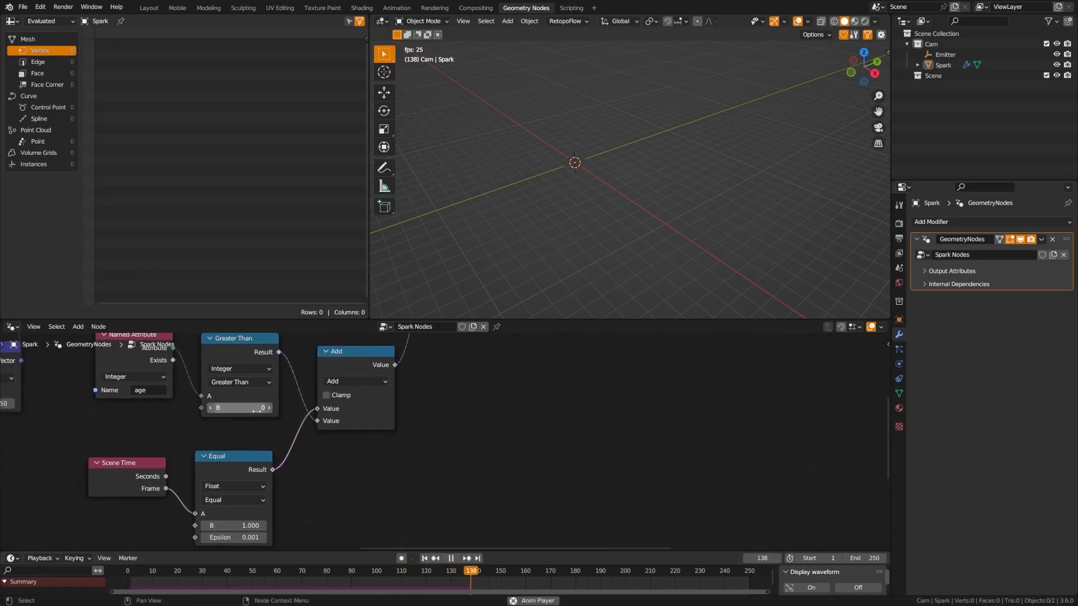
pyautogui.click(256, 411)
pyautogui.write('15')
pyautogui.press('Return')
pyautogui.moveTo(496, 292); pyautogui.dragTo(557, 242, button='middle')
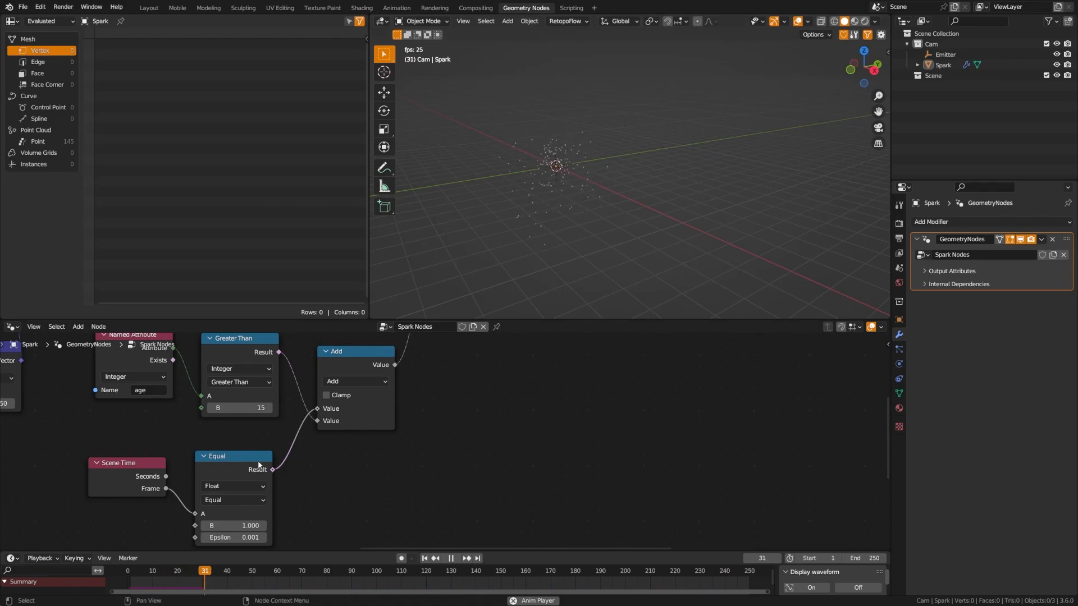
# Try an age threshold of 30 in the Greater Than node, stop the playback, and undo the threshold change.
pyautogui.click(256, 407)
pyautogui.write('30')
pyautogui.press('Return')
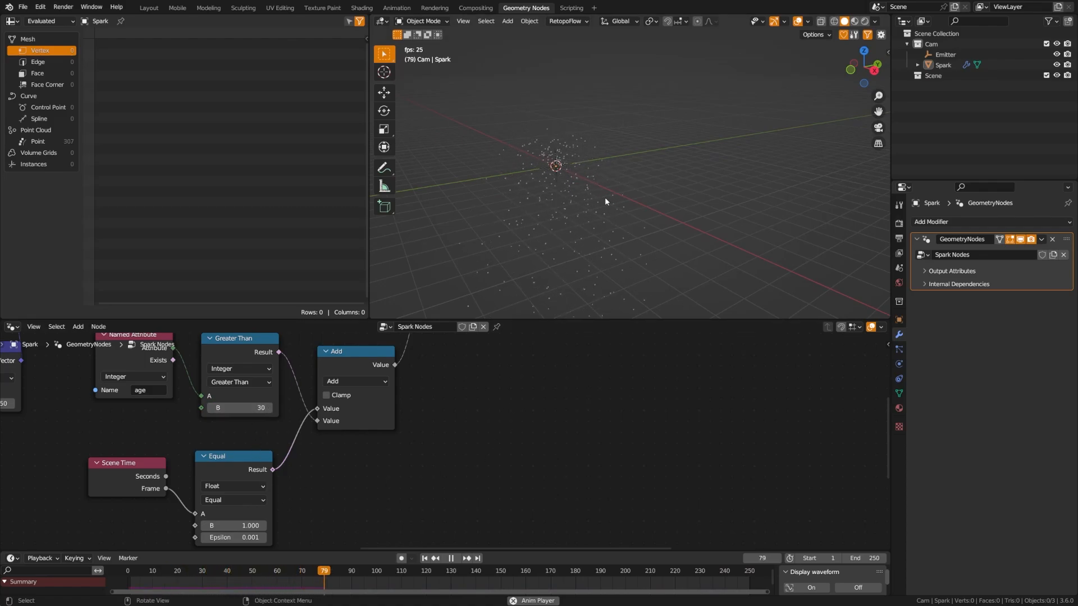
pyautogui.press('space')
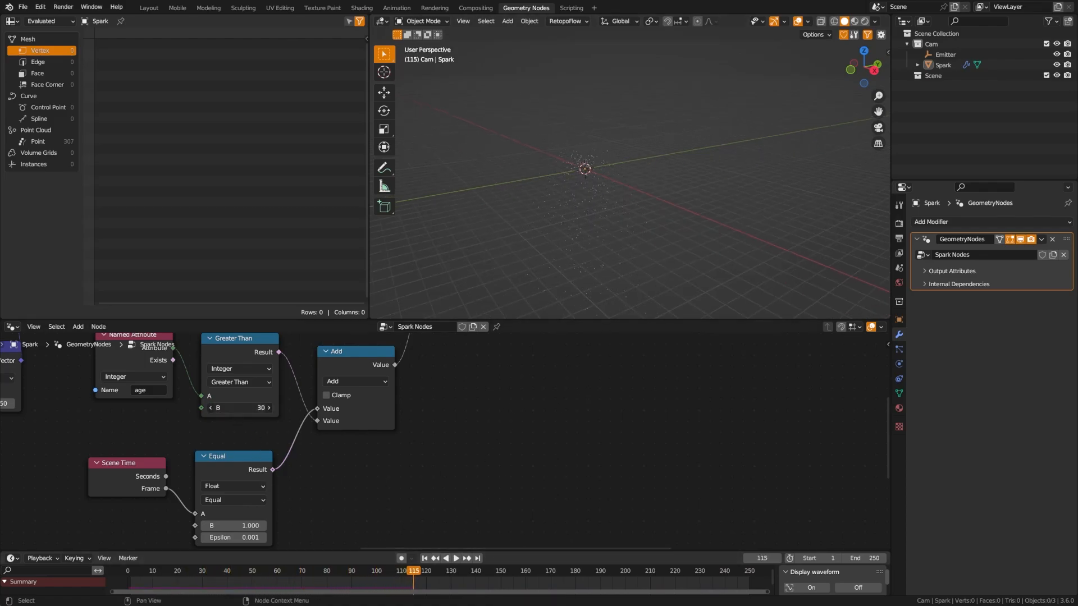
pyautogui.hotkey('ctrl', 'z')
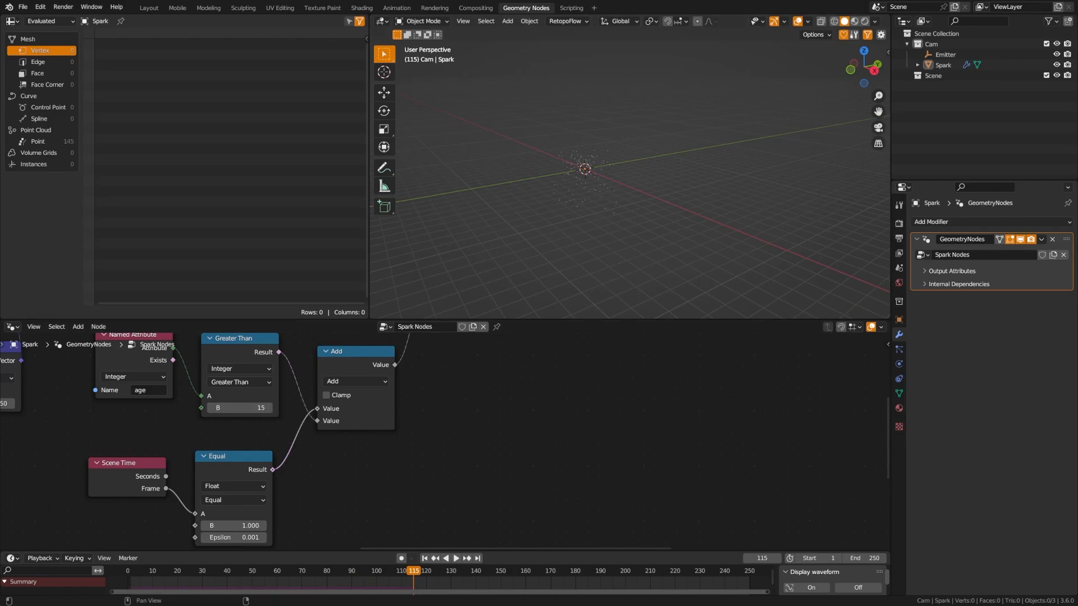
# Select the Spark object in the viewport and give it a new material named Spark-Mat.
pyautogui.scroll(5, 595, 168)
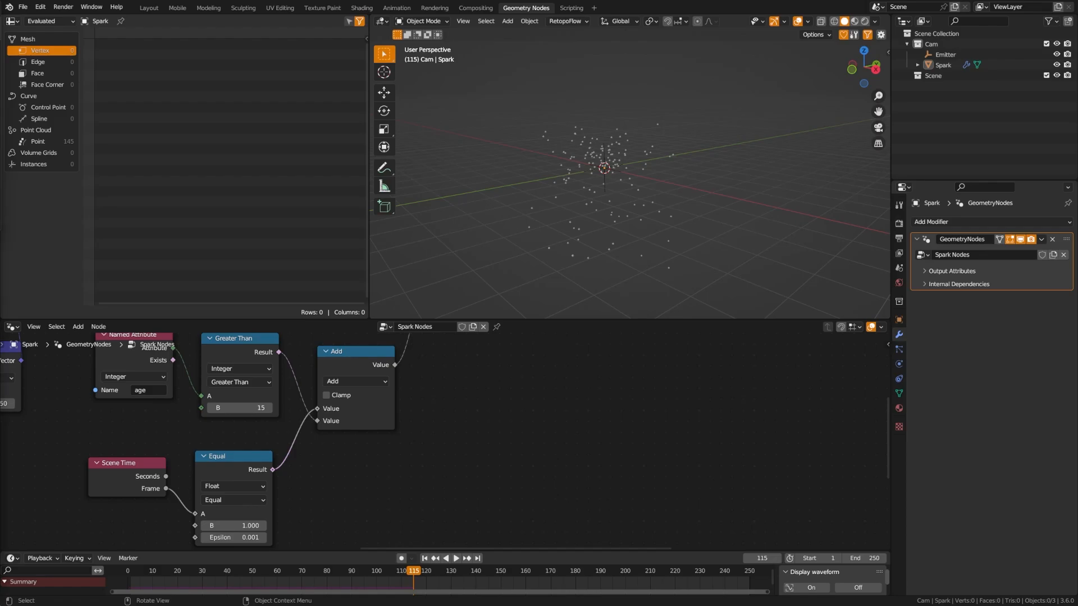
pyautogui.click(567, 169)
pyautogui.click(899, 408)
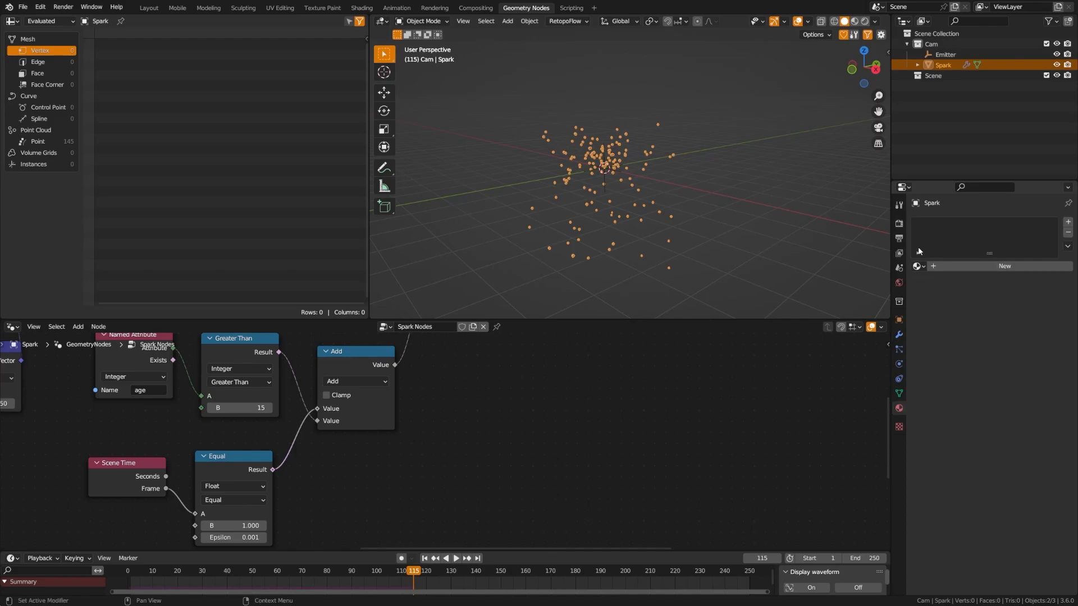
pyautogui.click(966, 265)
pyautogui.click(966, 265)
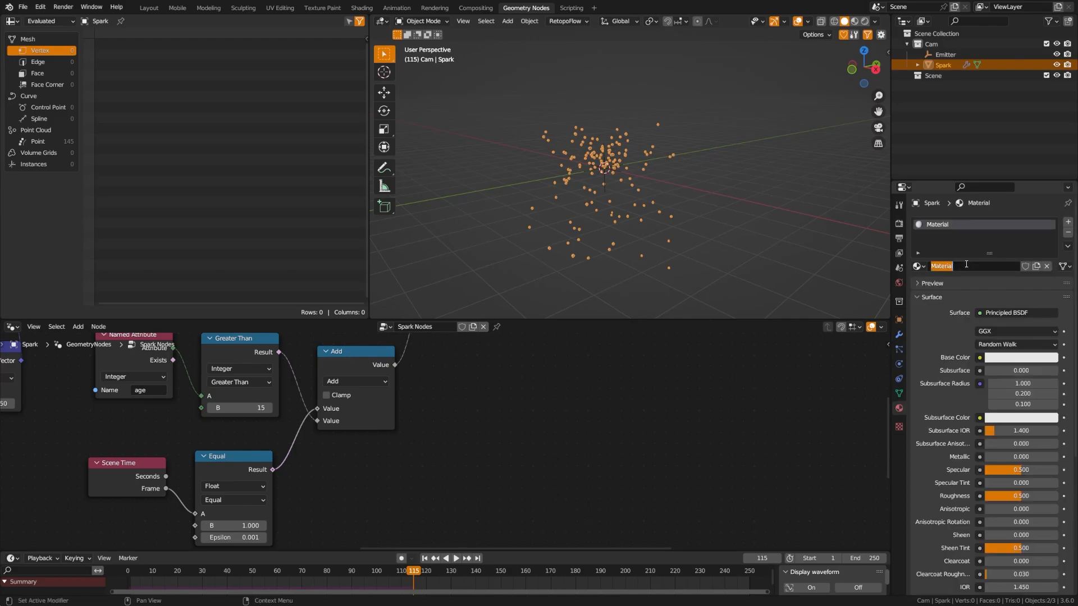
pyautogui.write('Spark-Mat')
pyautogui.press('Return')
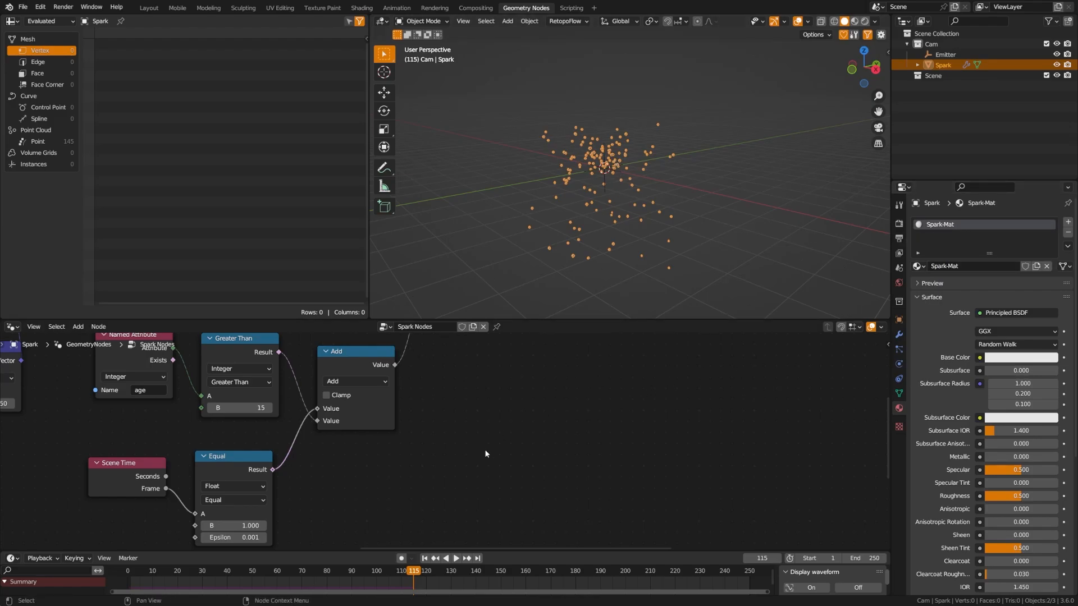
# Insert an Instance on Points node on the geometry link between Delete Geometry and the Group Output.
pyautogui.scroll(-4, 522, 415)
pyautogui.scroll(-2, 543, 445)
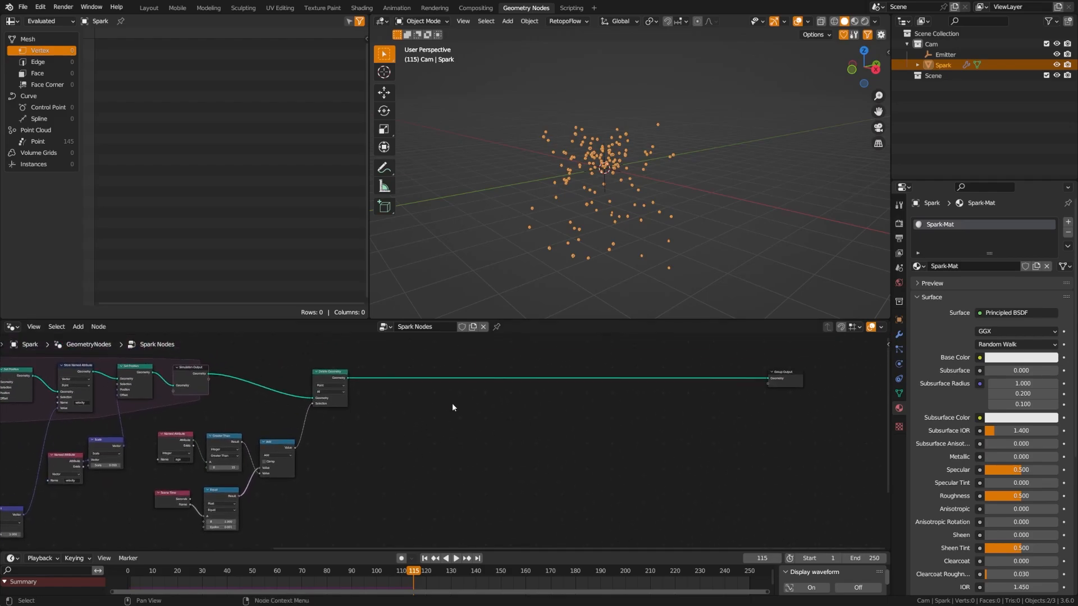
pyautogui.scroll(1, 452, 403)
pyautogui.scroll(6, 604, 192)
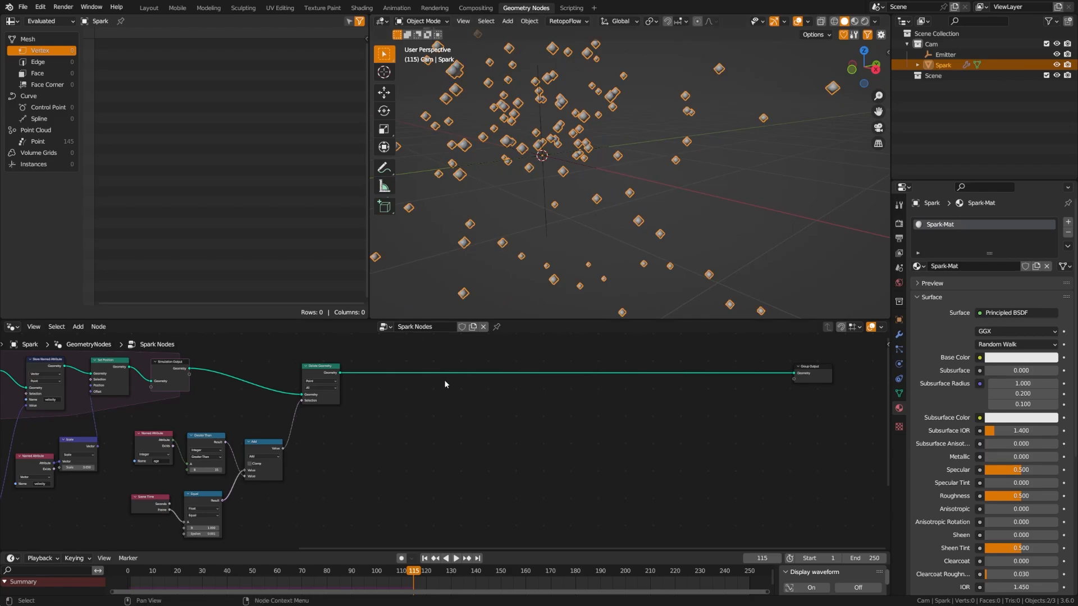
pyautogui.moveTo(489, 438); pyautogui.dragTo(453, 435, button='middle')
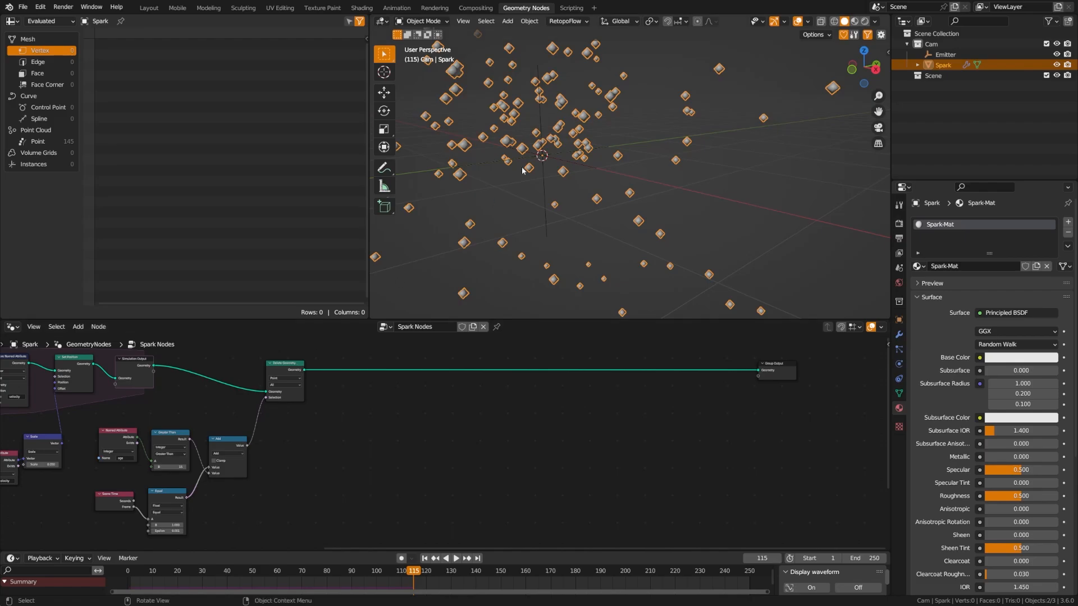
pyautogui.keyDown('shift'); pyautogui.moveTo(522, 168); pyautogui.dragTo(549, 161, button='middle'); pyautogui.keyUp('shift')
pyautogui.moveTo(475, 462); pyautogui.dragTo(508, 422, button='middle')
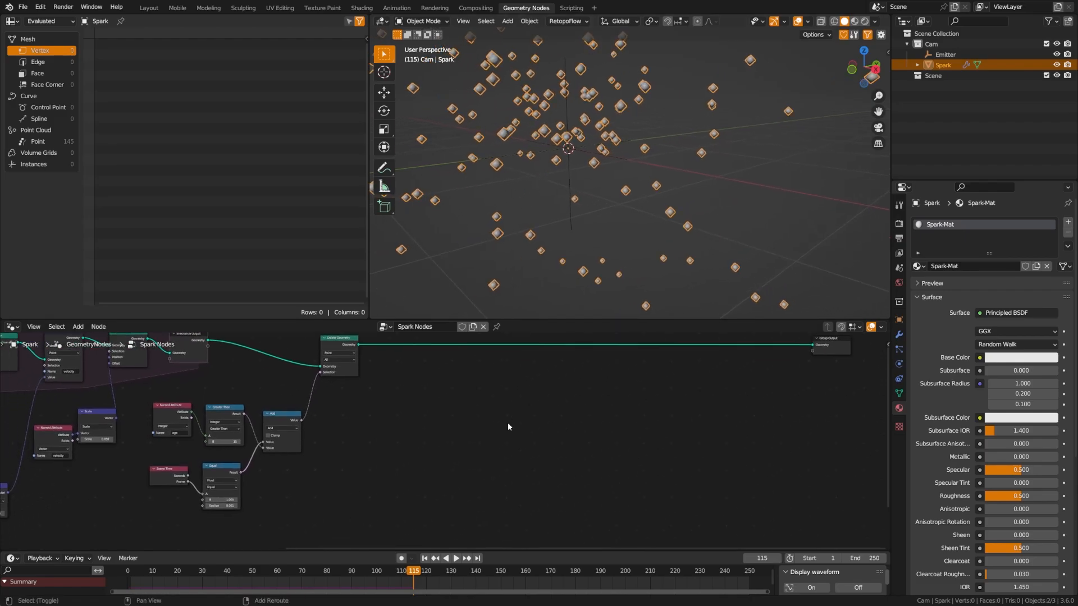
pyautogui.hotkey('shift', 'a')
pyautogui.click(622, 392)
pyautogui.write('instance')
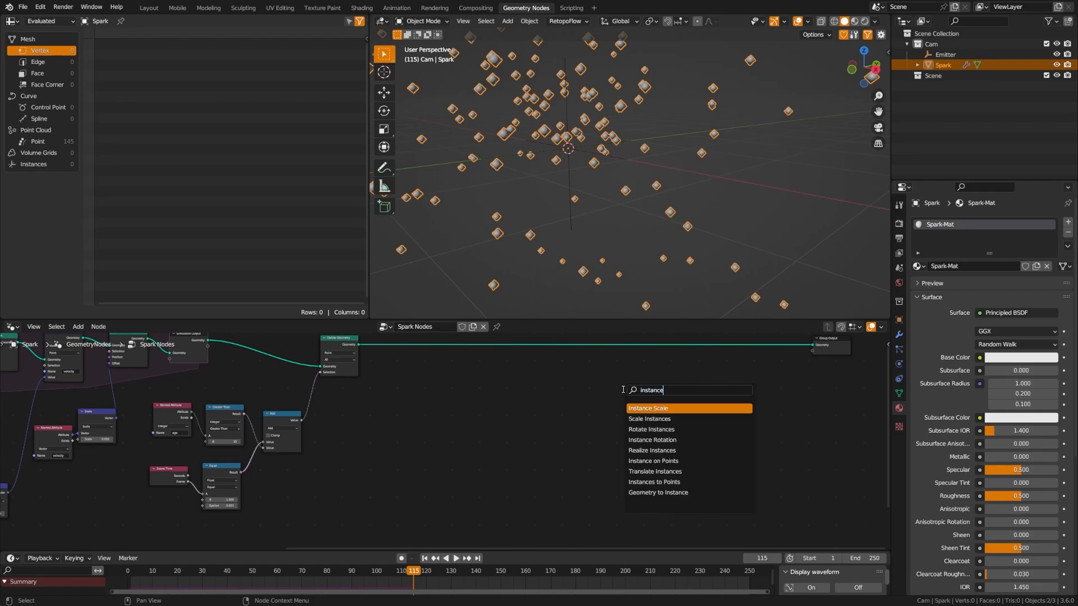
pyautogui.press('Down')
pyautogui.press('Down')
pyautogui.press('Down')
pyautogui.press('Down')
pyautogui.press('Down')
pyautogui.press('Return')
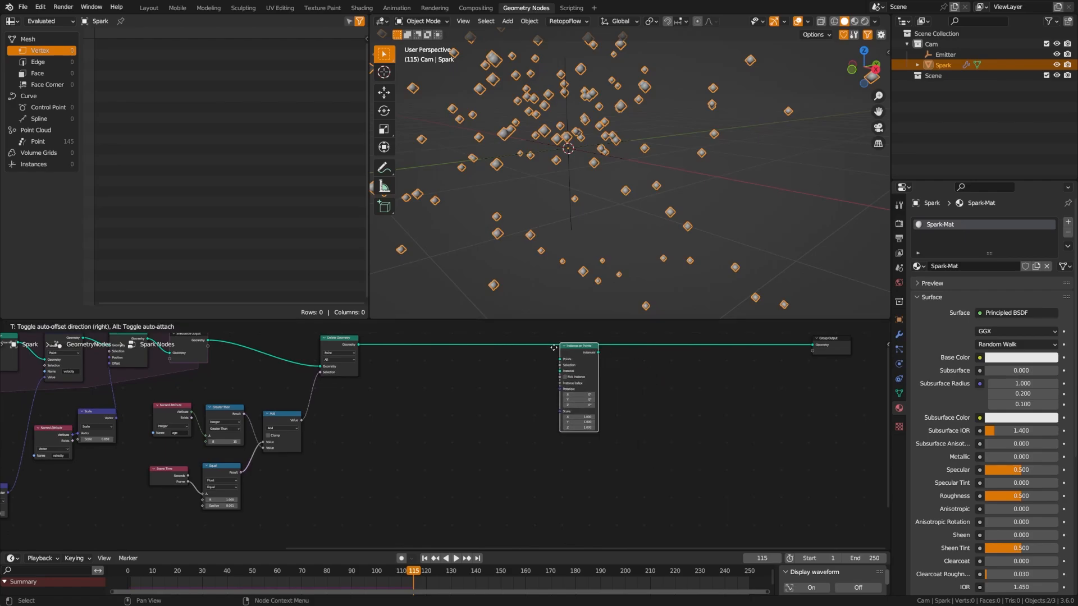
pyautogui.click(554, 347)
pyautogui.moveTo(569, 349); pyautogui.dragTo(571, 366)
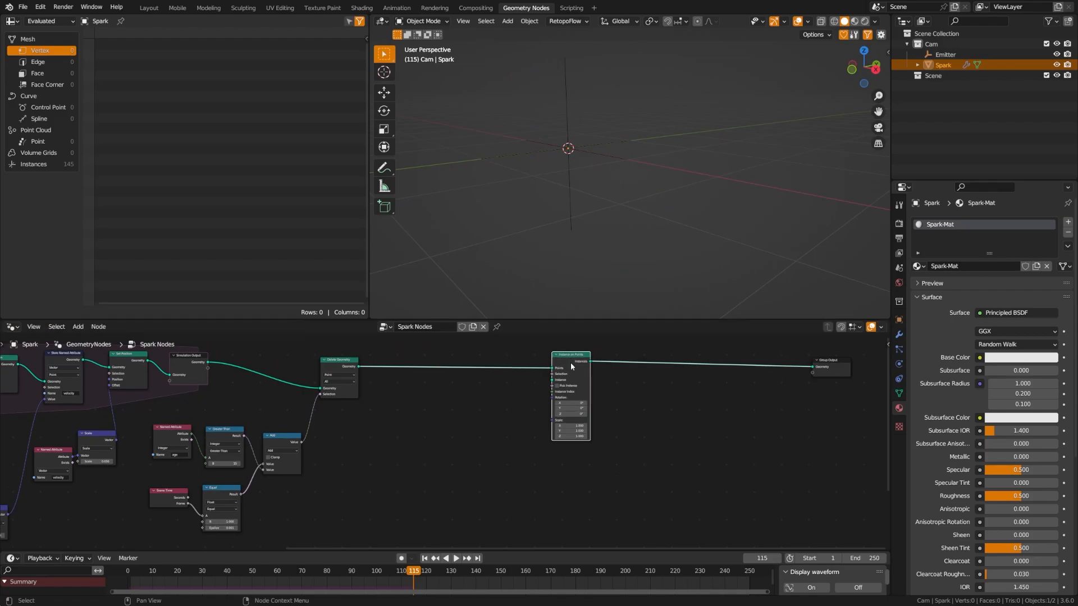
# Add a Curve Line node in the free space just below the Delete Geometry node.
pyautogui.moveTo(572, 428); pyautogui.dragTo(556, 424, button='middle')
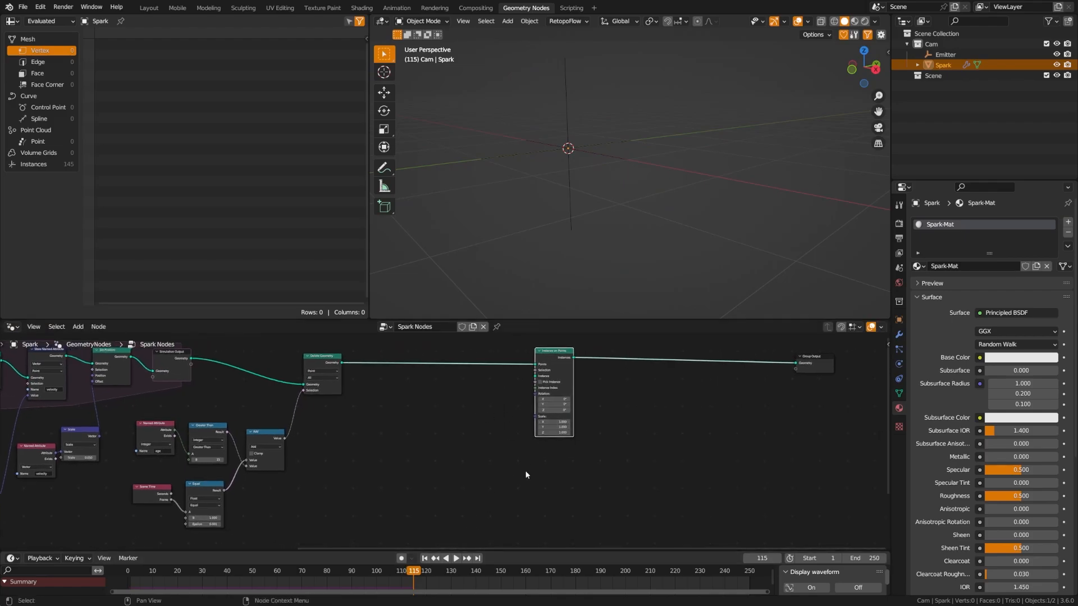
pyautogui.scroll(2, 435, 407)
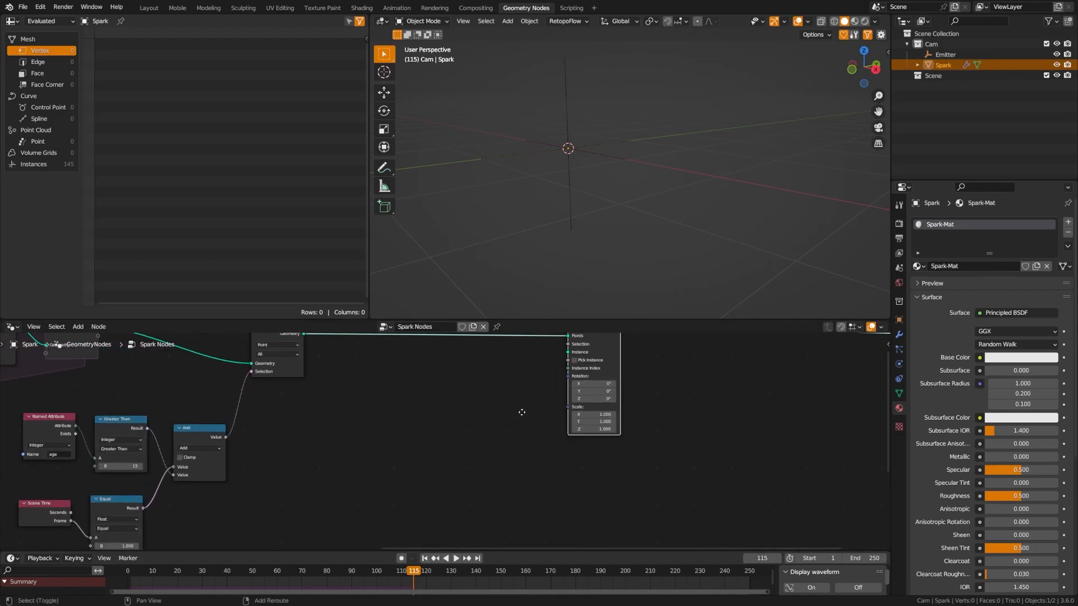
pyautogui.moveTo(521, 412); pyautogui.dragTo(367, 447, button='middle')
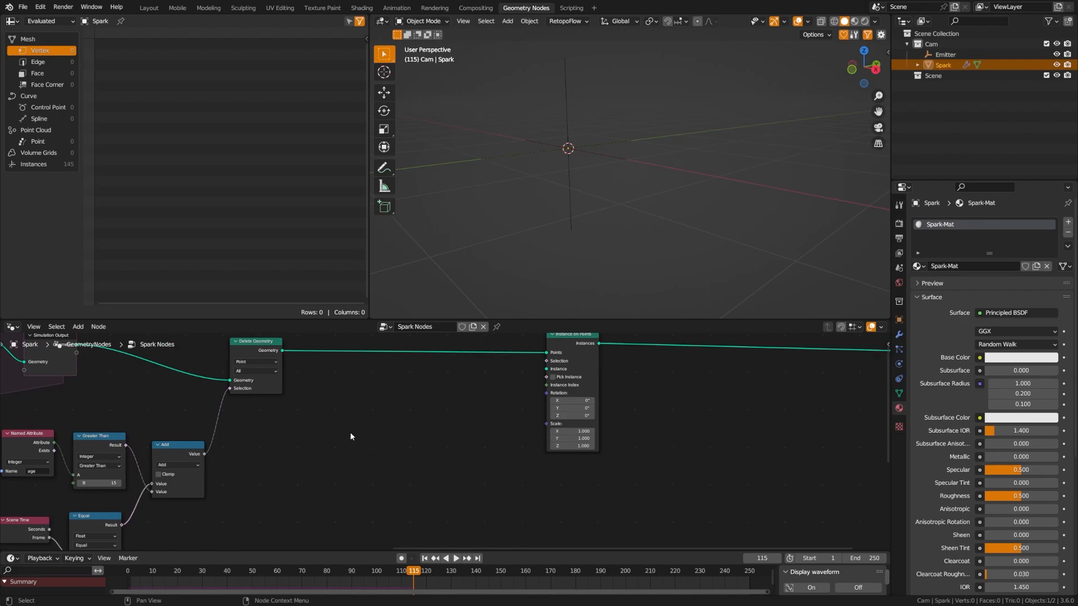
pyautogui.hotkey('shift', 'a')
pyautogui.click(314, 395)
pyautogui.write('cur')
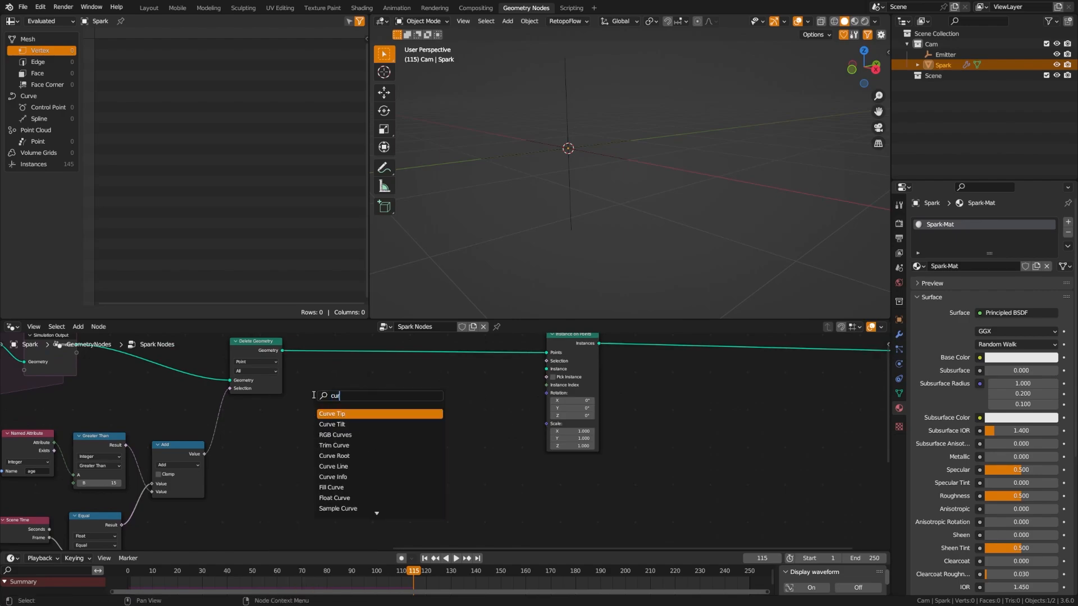
pyautogui.write('vel')
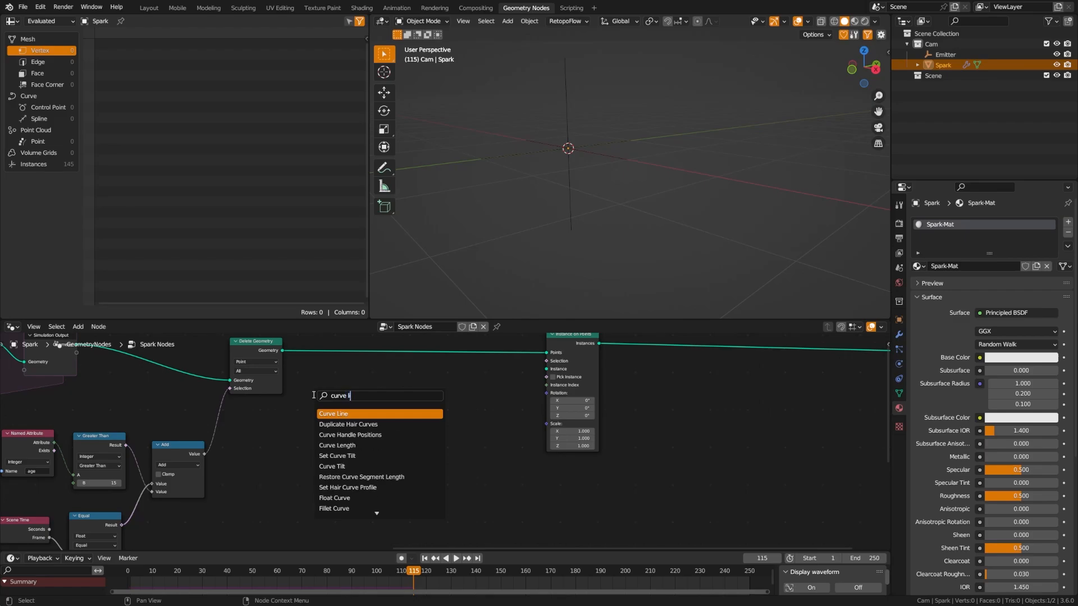
pyautogui.press('Return')
pyautogui.click(242, 413)
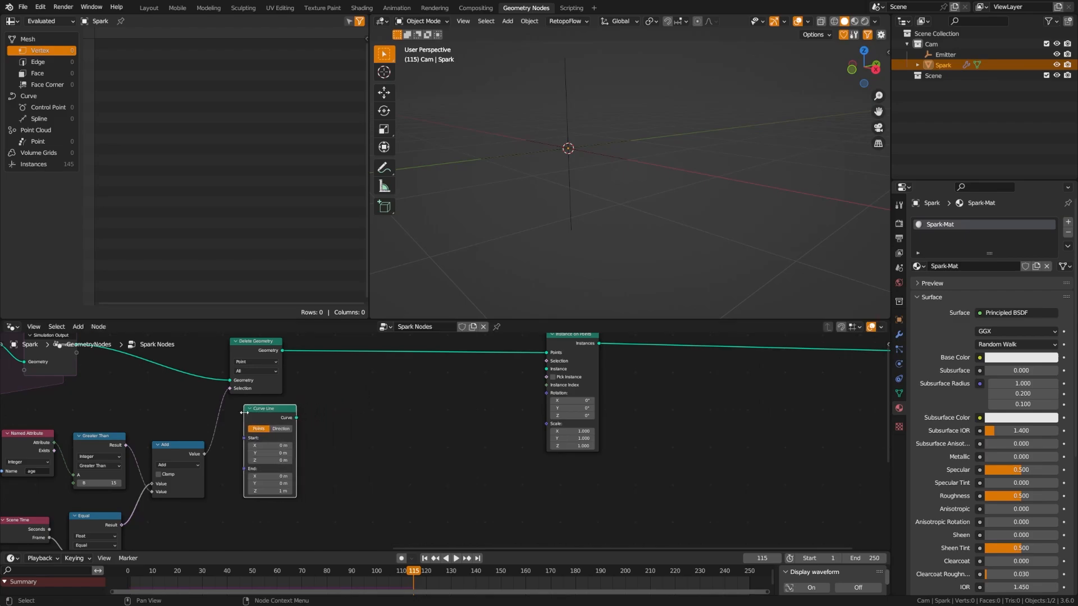
pyautogui.scroll(1, 262, 484)
pyautogui.scroll(1, 262, 483)
pyautogui.moveTo(261, 483); pyautogui.dragTo(311, 469, button='middle')
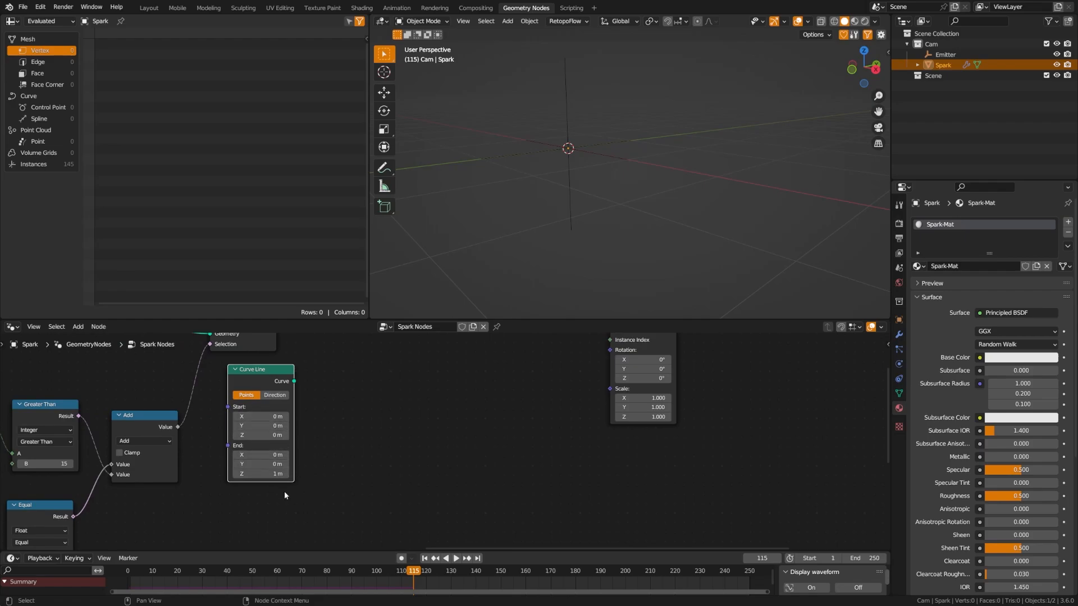
# Add a Set Curve Radius node fed by the Curve Line node's curve output.
pyautogui.moveTo(270, 382); pyautogui.dragTo(357, 405)
pyautogui.write('curve')
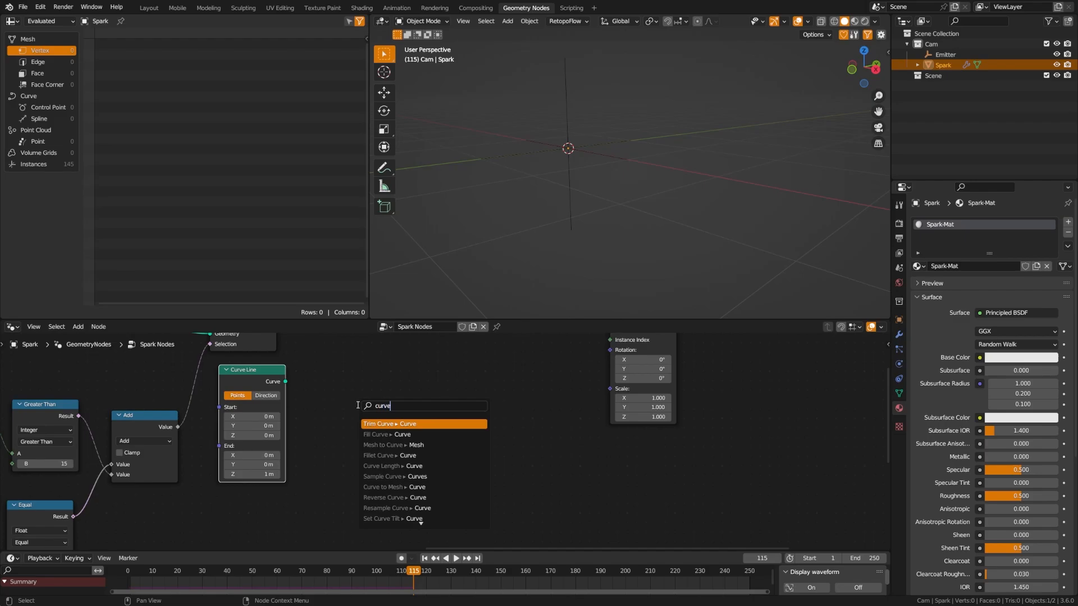
pyautogui.write(' rad')
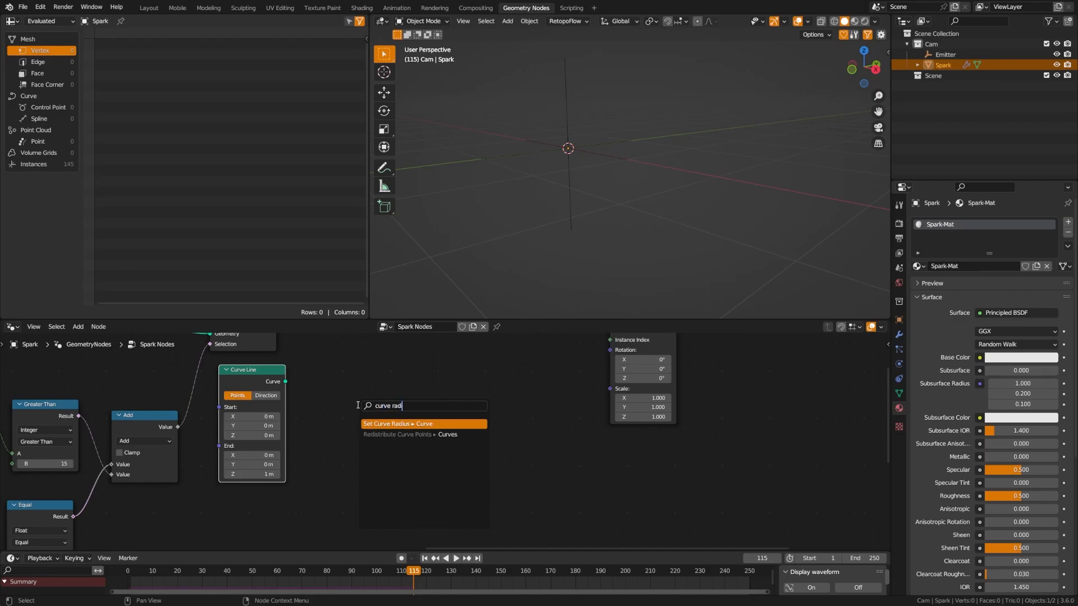
pyautogui.press('Return')
pyautogui.click(323, 386)
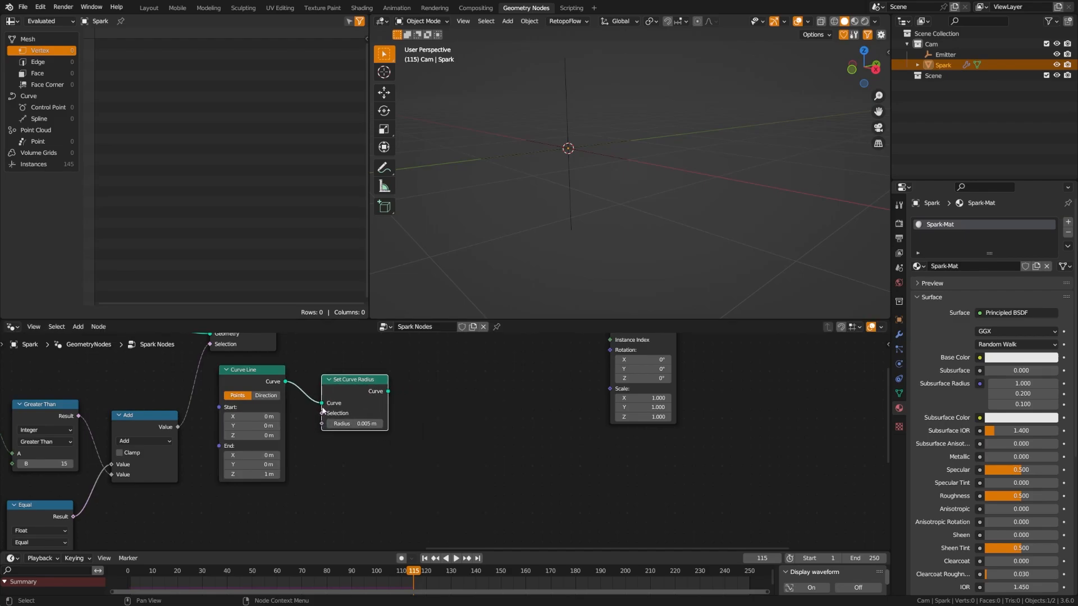
# Add a Spline Parameter node below the Curve Line and link its Factor to the Set Curve Radius node's Radius.
pyautogui.moveTo(343, 394); pyautogui.dragTo(279, 499)
pyautogui.write('spl')
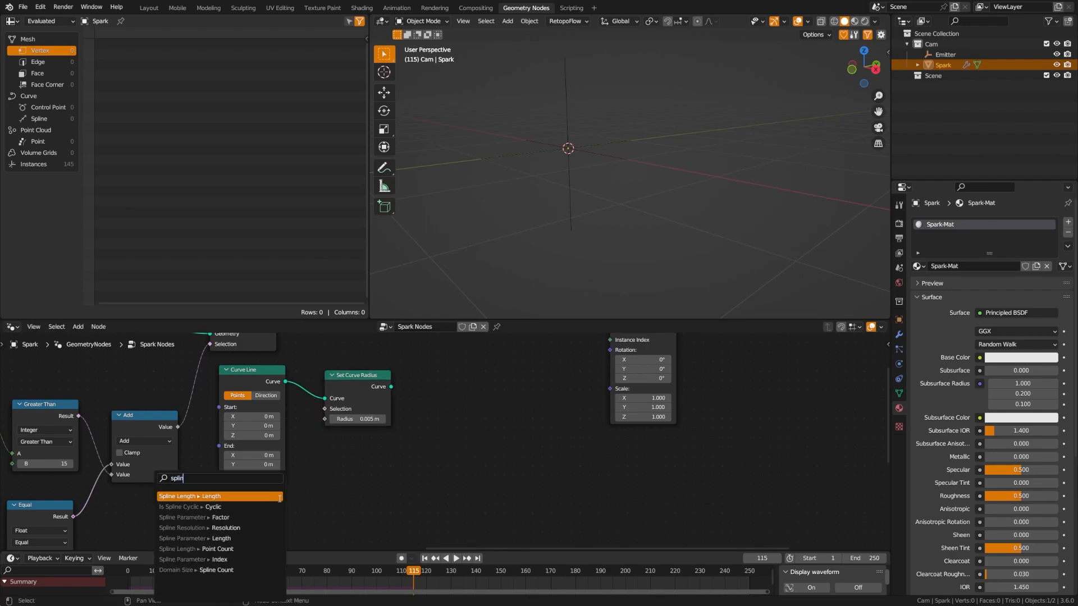
pyautogui.write('ine pl')
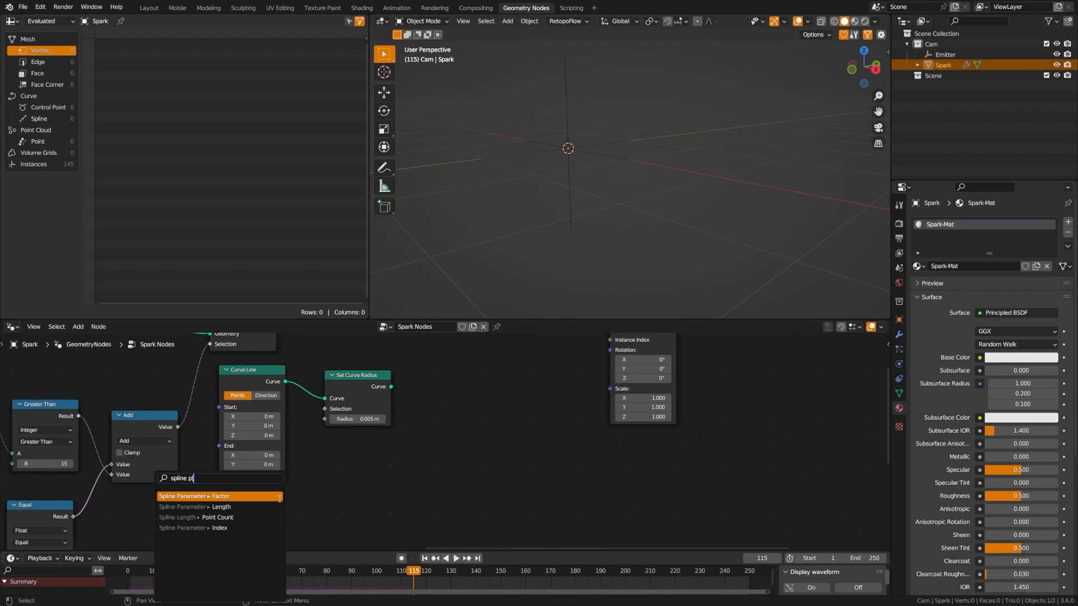
pyautogui.click(280, 498)
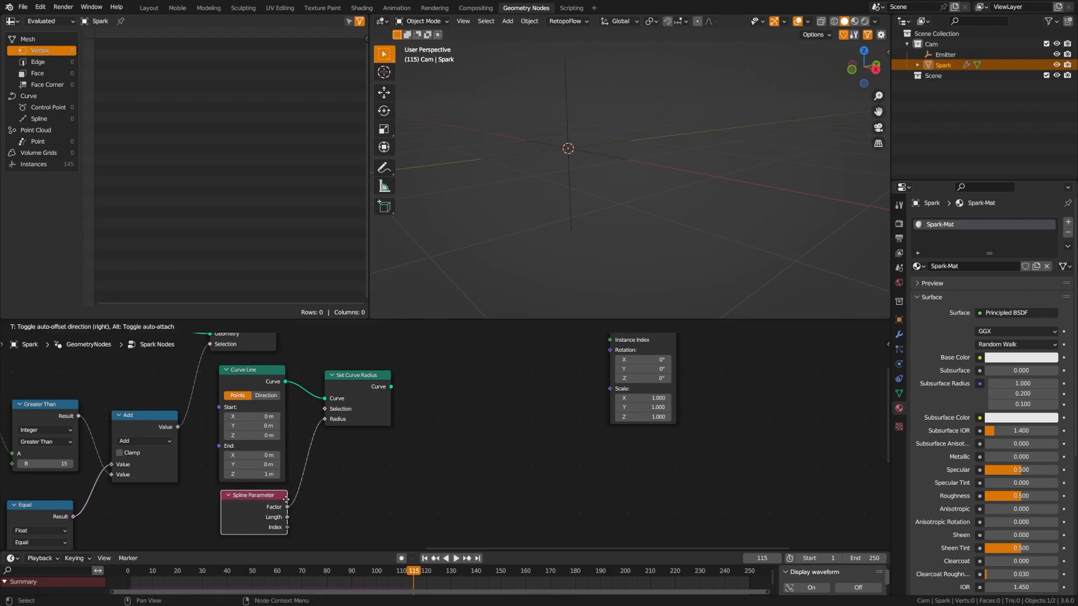
pyautogui.click(285, 498)
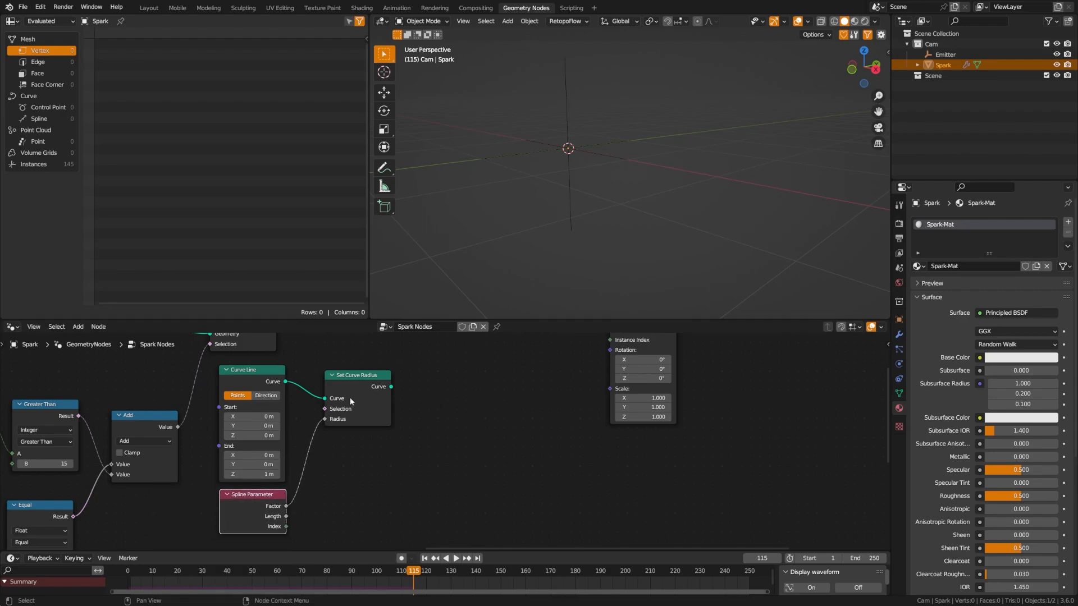
# Add a Curve to Mesh node after Set Curve Radius, fed by its curve output.
pyautogui.moveTo(426, 443); pyautogui.dragTo(344, 439, button='middle')
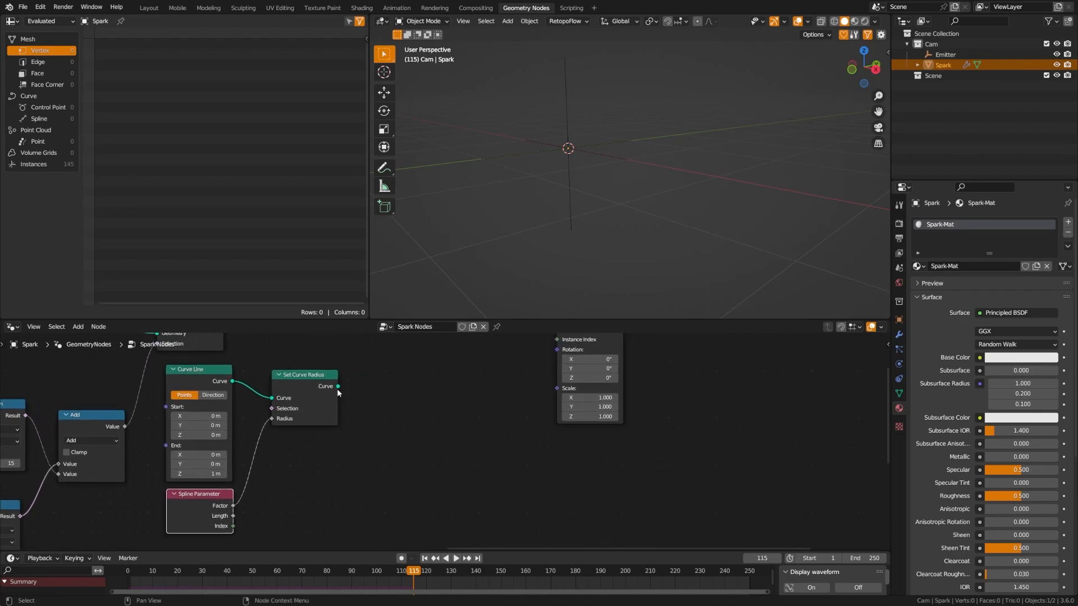
pyautogui.moveTo(339, 388); pyautogui.dragTo(405, 385)
pyautogui.write('c')
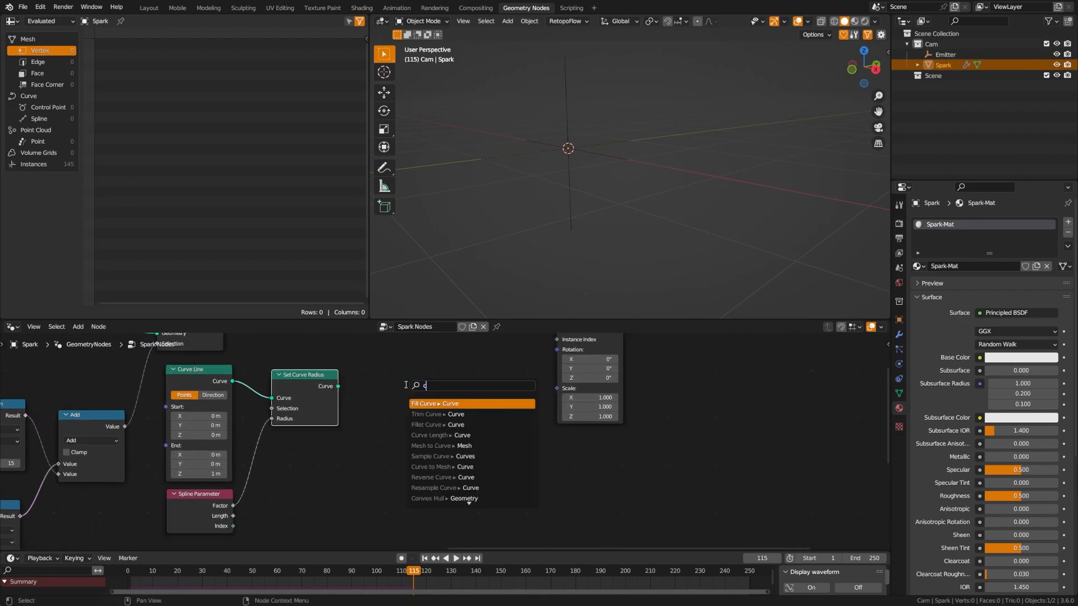
pyautogui.write('urve to mesh')
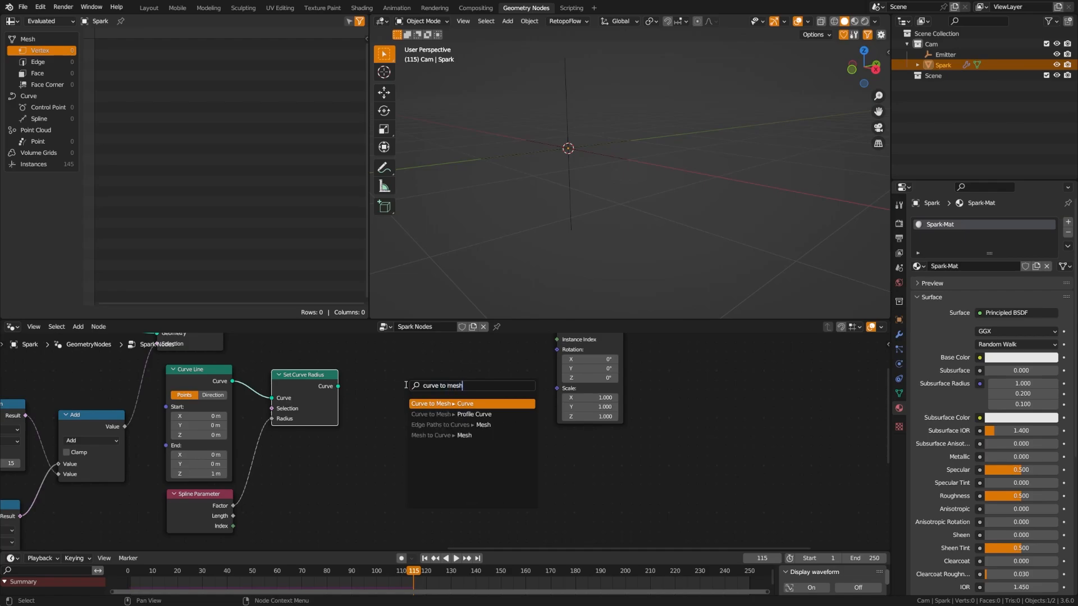
pyautogui.press('Return')
pyautogui.click(384, 381)
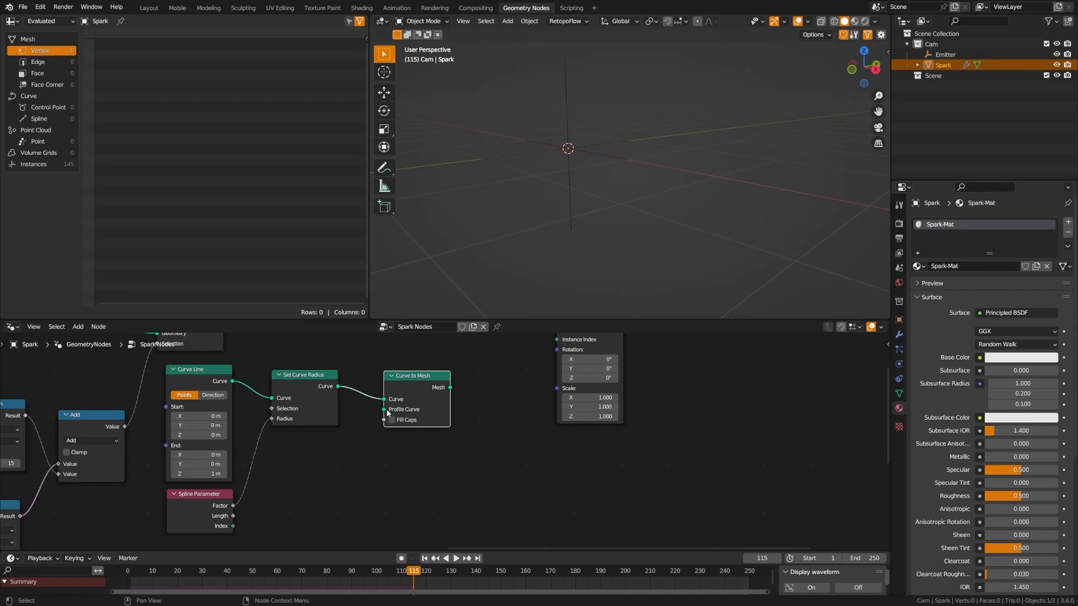
# Add a Curve Circle node as the Profile Curve of Curve to Mesh and place it beneath Set Curve Radius.
pyautogui.moveTo(384, 409); pyautogui.dragTo(329, 461)
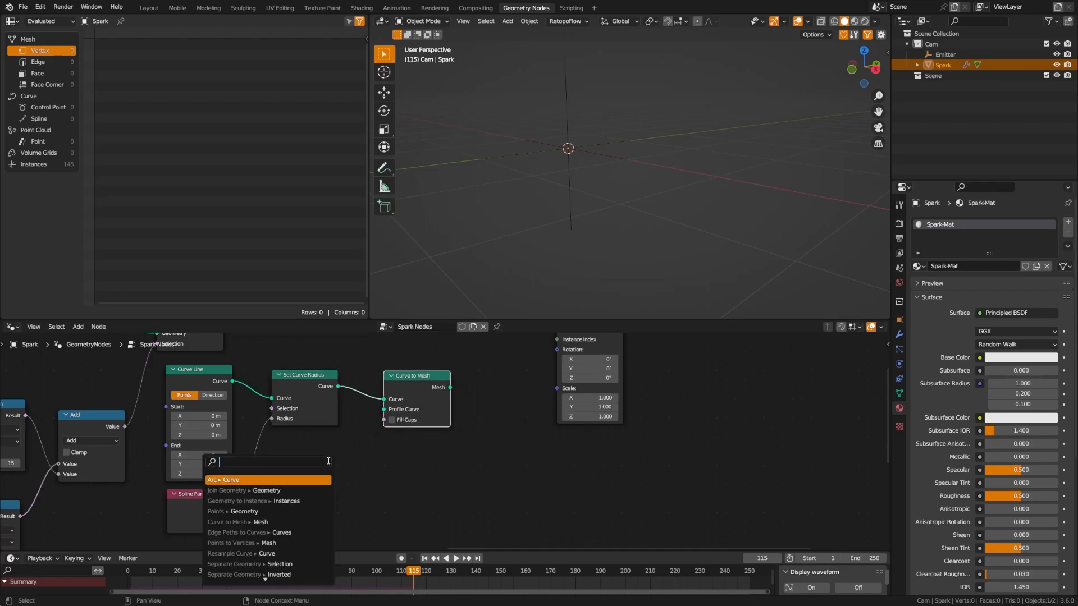
pyautogui.write('c')
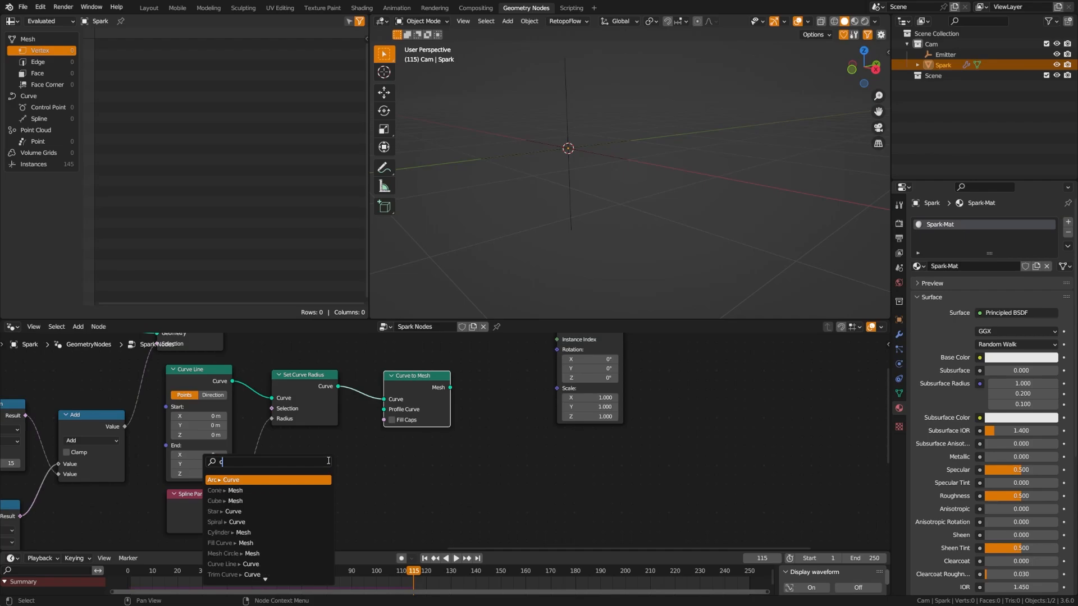
pyautogui.write('ircle')
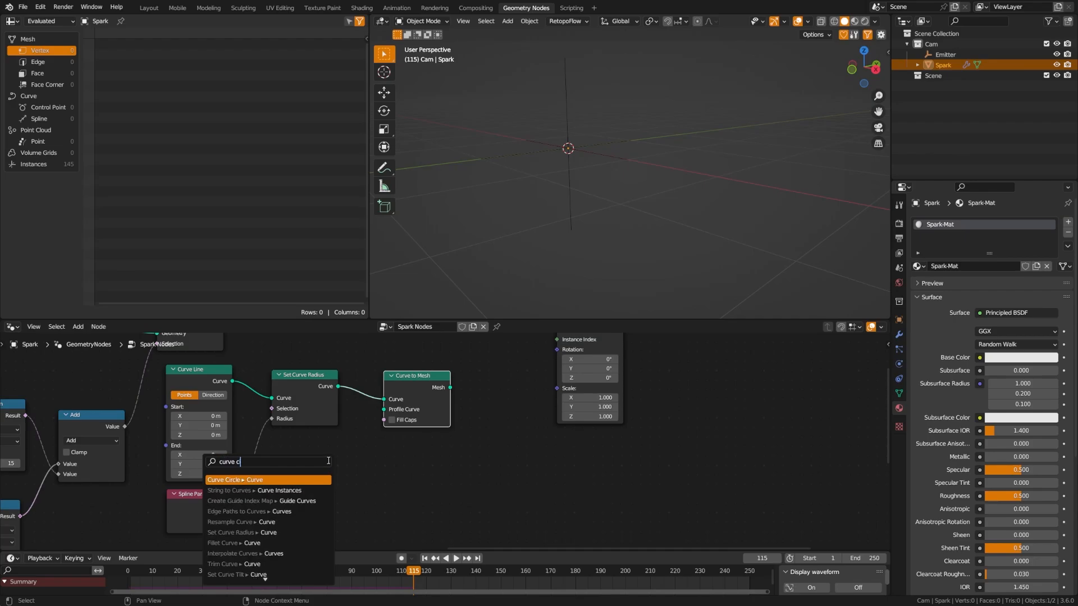
pyautogui.press('Return')
pyautogui.click(336, 452)
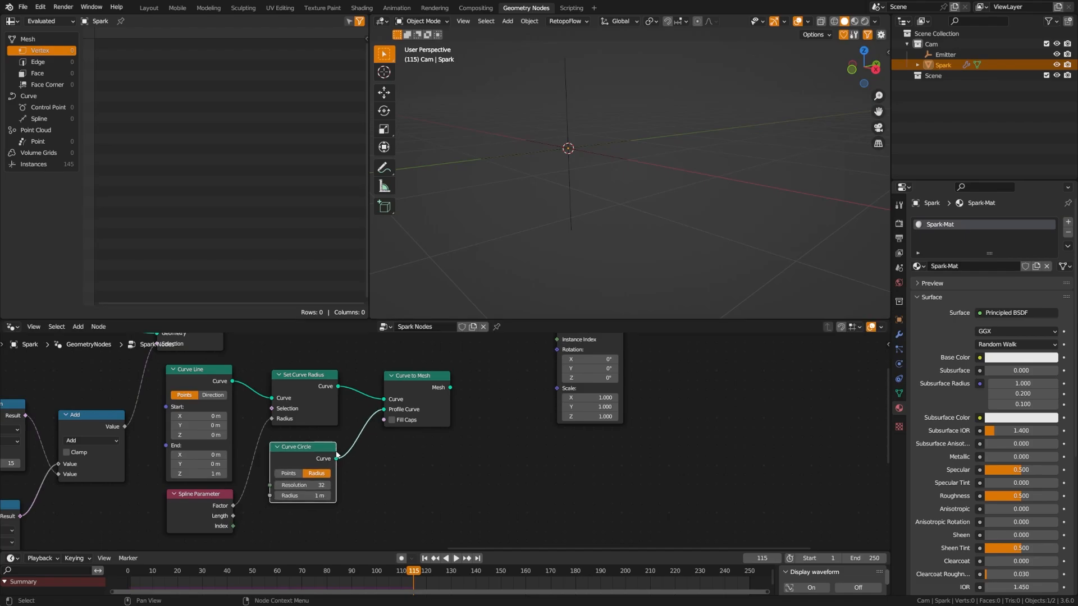
pyautogui.moveTo(313, 453); pyautogui.dragTo(316, 447)
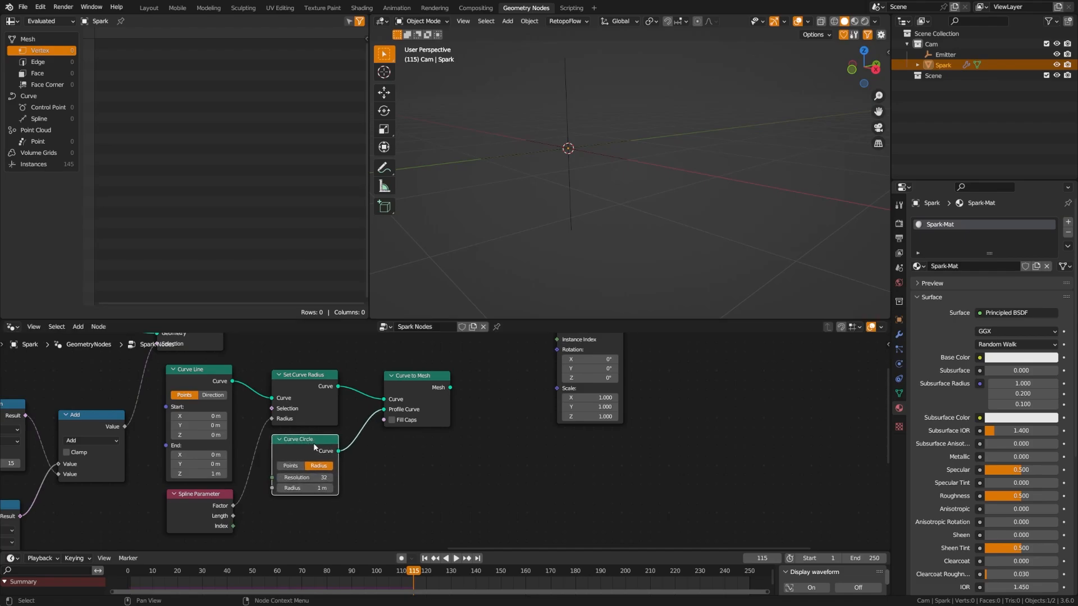
# Set the Curve Circle's resolution to 8 and its radius to 0.002 m.
pyautogui.click(320, 477)
pyautogui.write('8')
pyautogui.press('Return')
pyautogui.click(317, 488)
pyautogui.press('BackSpace')
pyautogui.write('.002')
pyautogui.press('Return')
# Link the Curve to Mesh output to the Instance input of Instance on Points and inspect the instances in the viewport.
pyautogui.moveTo(431, 436); pyautogui.dragTo(315, 445, button='middle')
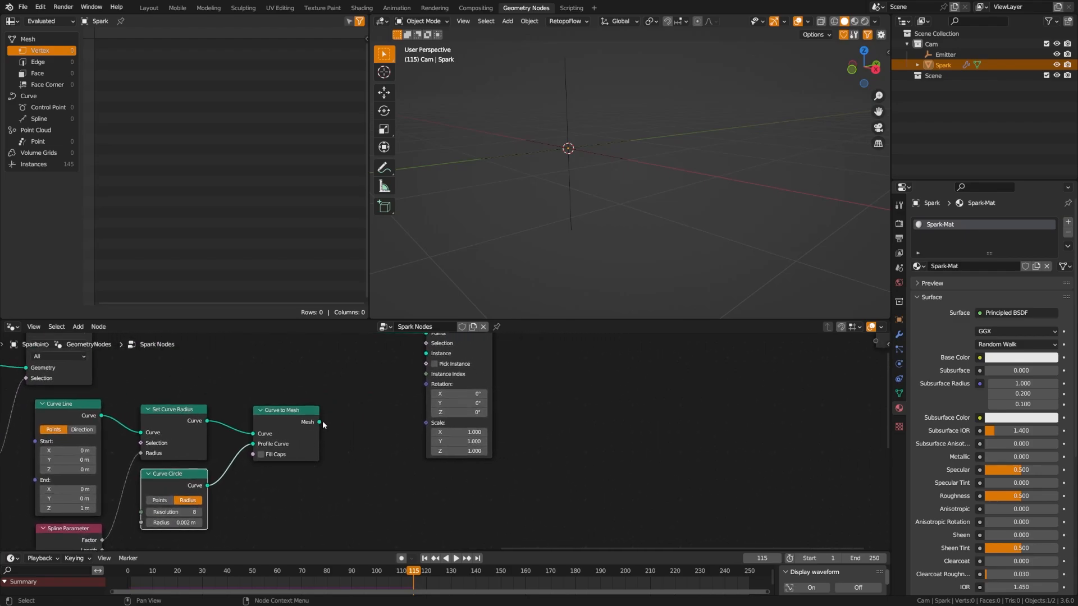
pyautogui.moveTo(320, 421); pyautogui.dragTo(427, 354)
pyautogui.click(578, 258)
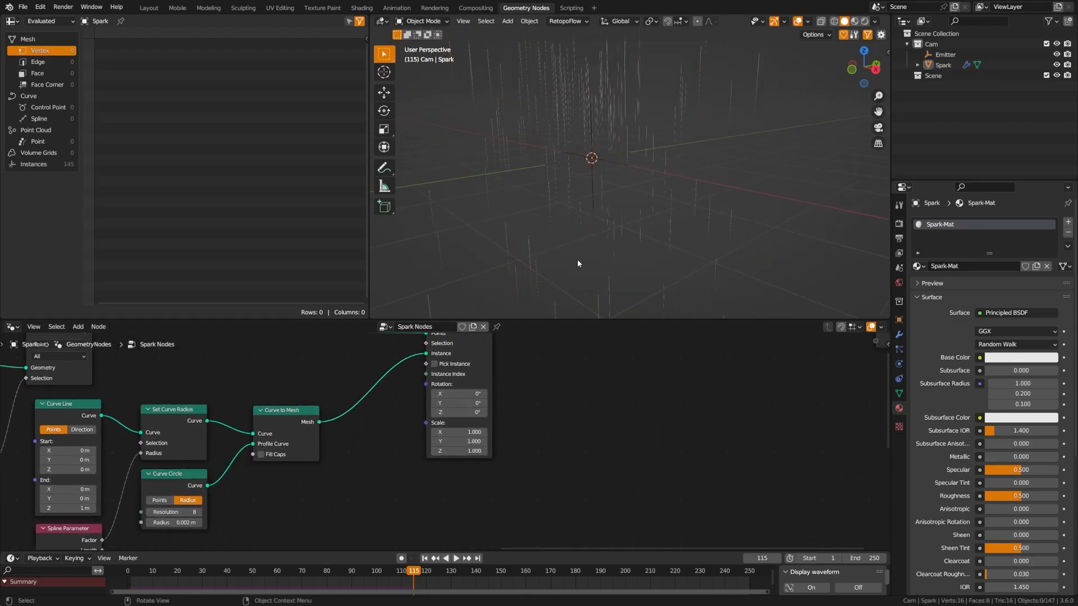
pyautogui.moveTo(564, 208); pyautogui.dragTo(604, 218, button='middle')
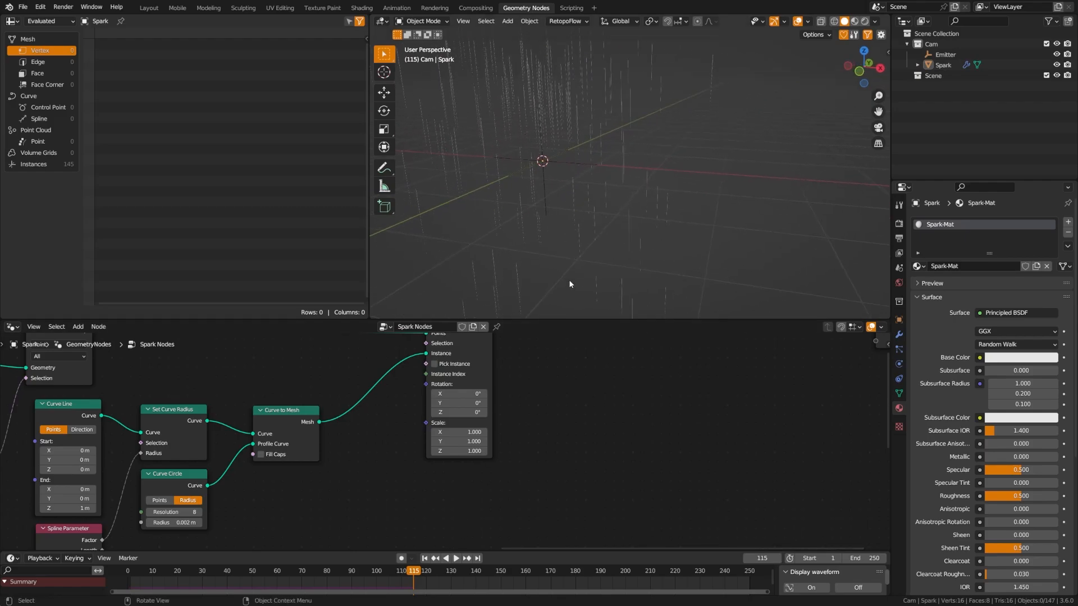
pyautogui.scroll(4, 580, 268)
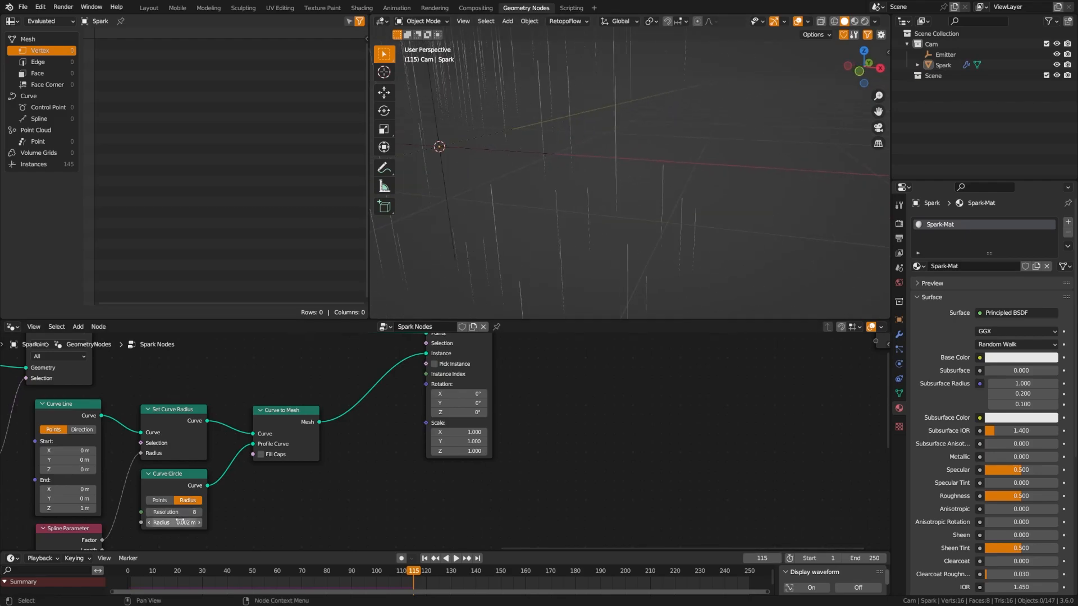
# Try a Curve Circle radius of 0.202 m to inspect the cone shape, and restore the radius to 0.002 m.
pyautogui.moveTo(178, 520); pyautogui.dragTo(214, 521)
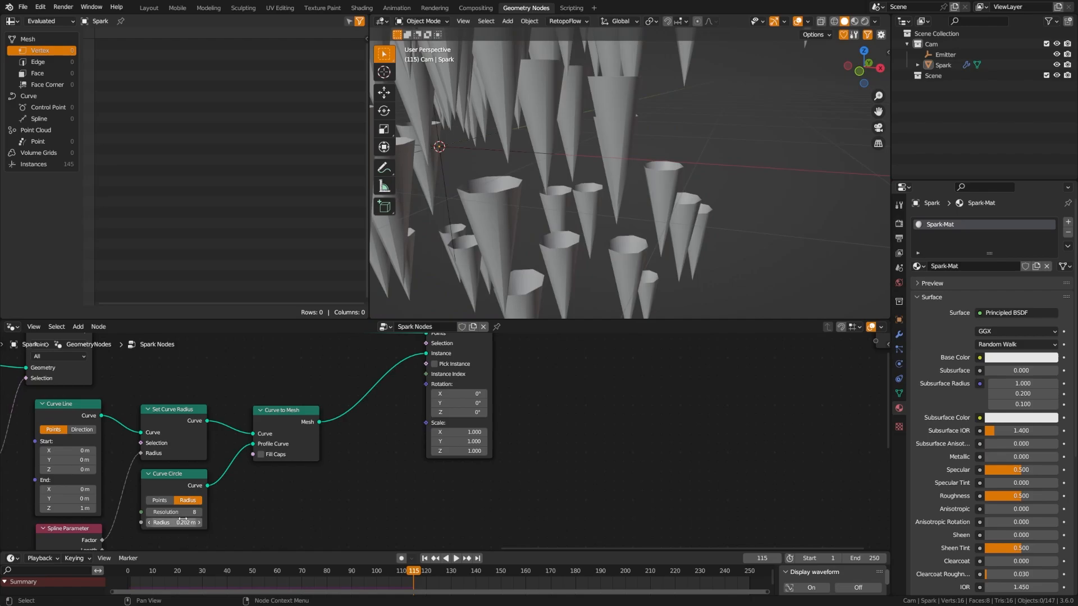
pyautogui.moveTo(100, 514); pyautogui.dragTo(118, 466, button='middle')
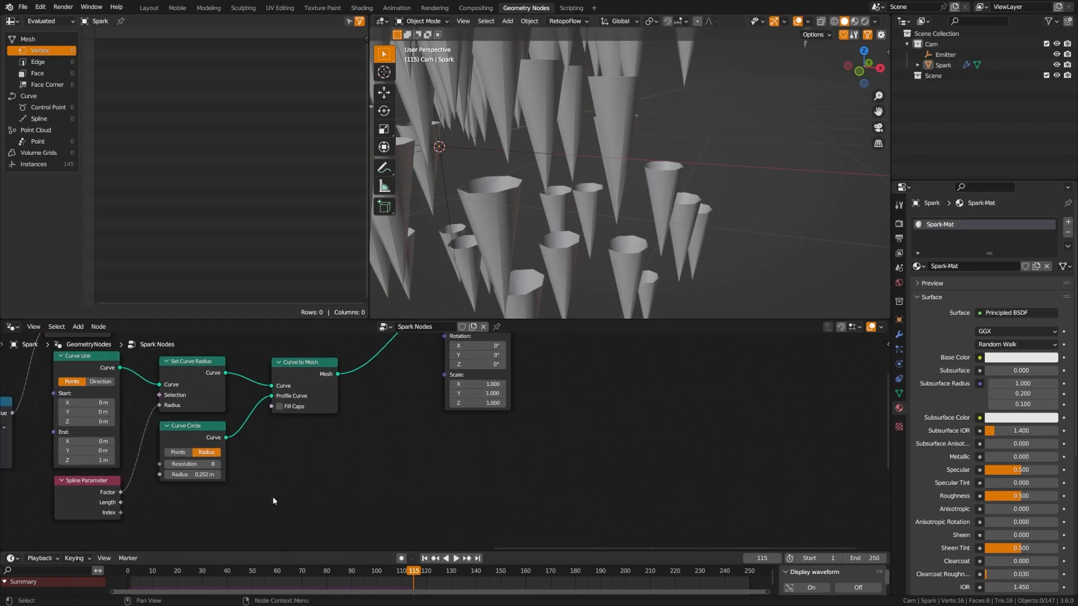
pyautogui.click(180, 477)
pyautogui.write('.002')
pyautogui.press('Return')
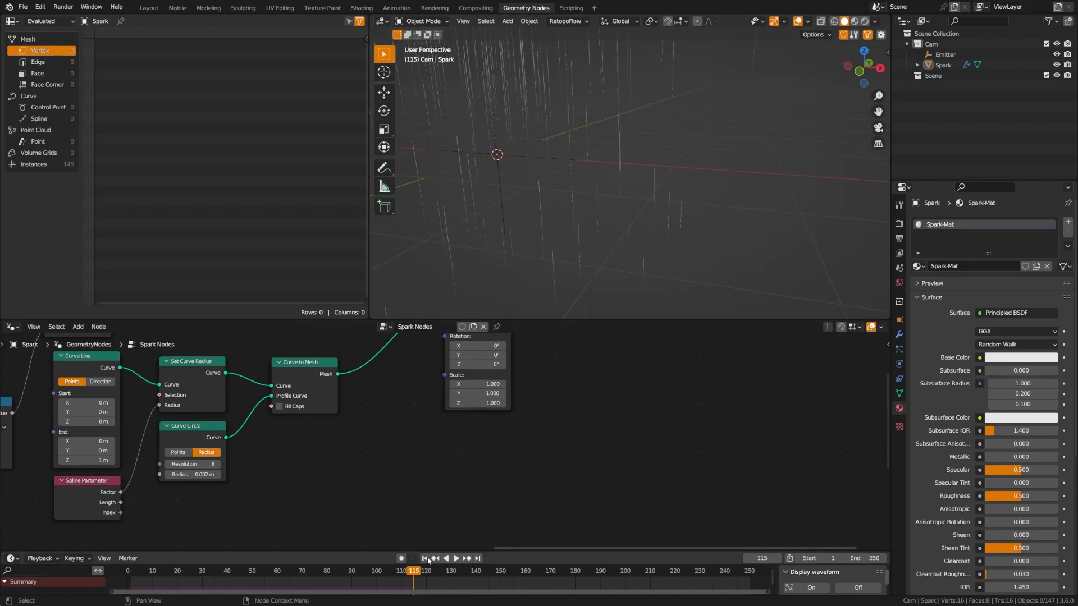
# Play the simulation from the first frame, watch the instanced lines from another angle, and stop the playback.
pyautogui.click(425, 558)
pyautogui.click(456, 558)
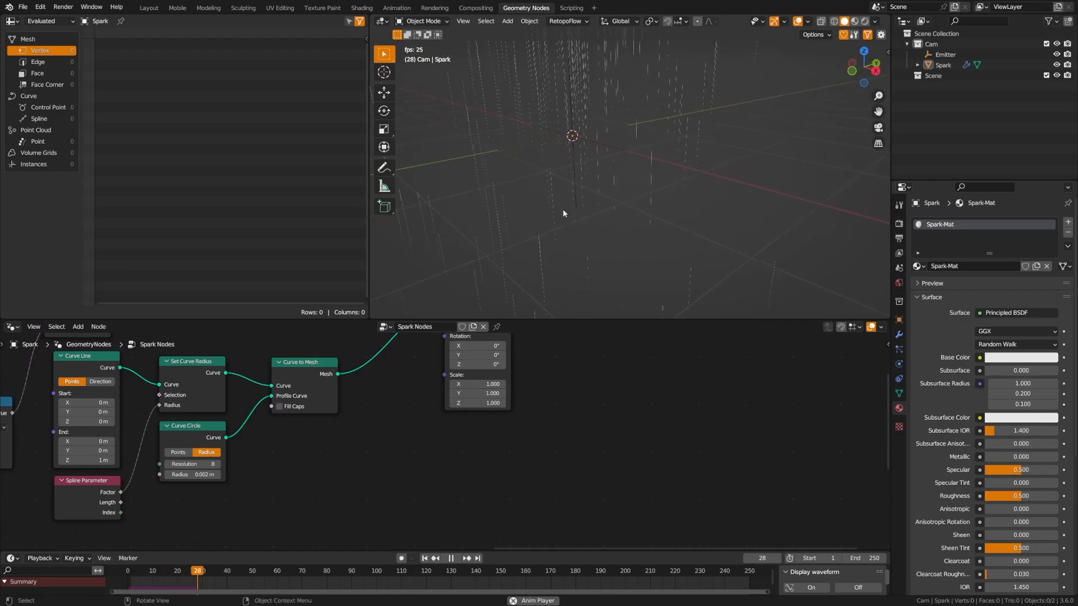
pyautogui.moveTo(564, 208); pyautogui.dragTo(571, 273, button='middle')
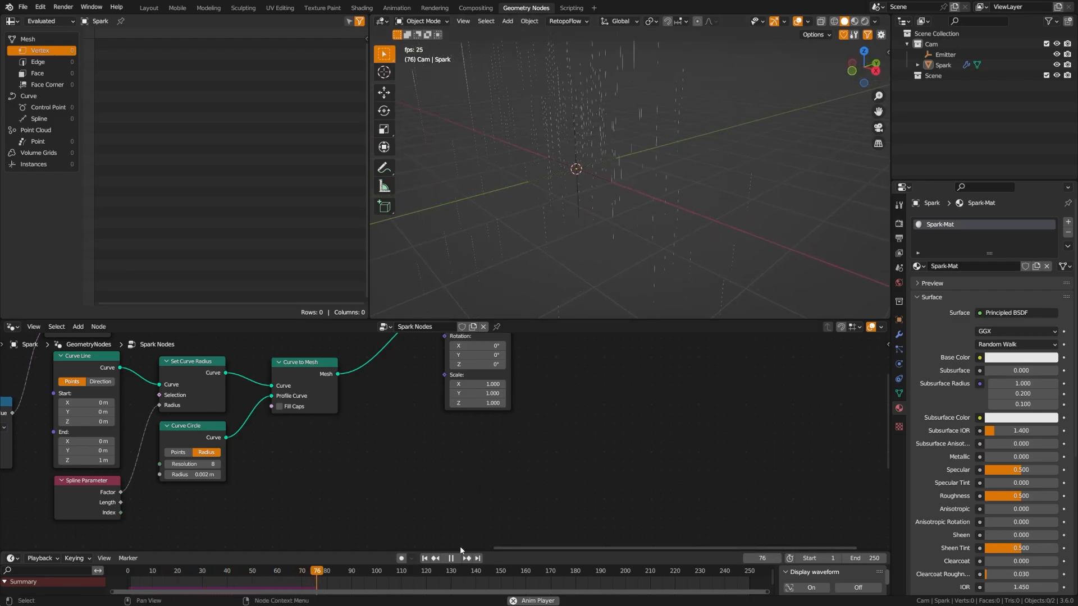
pyautogui.click(453, 559)
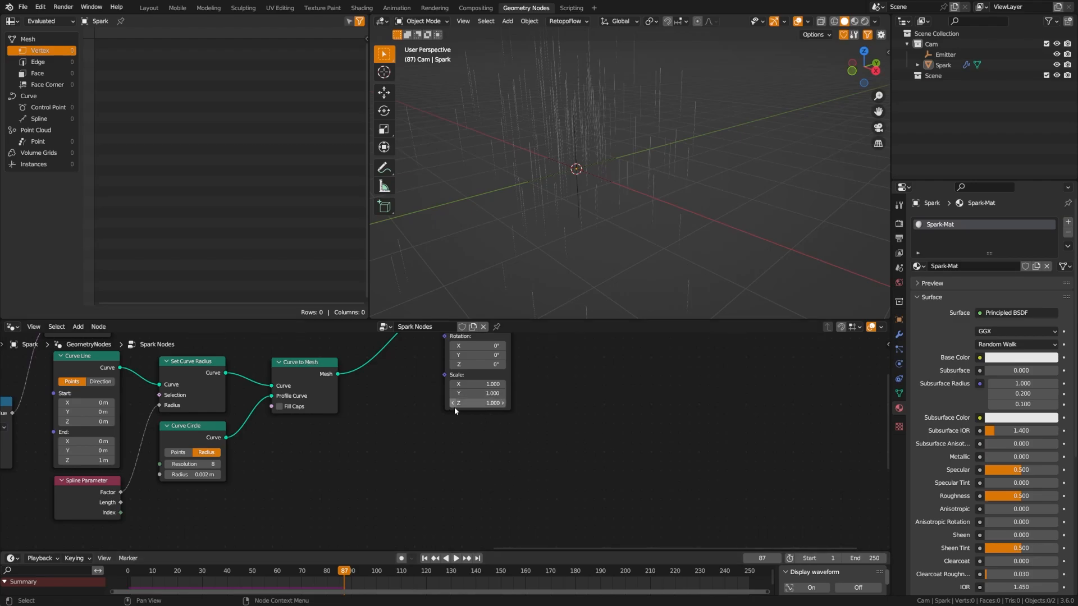
# Move the Instance on Points node farther from Curve to Mesh to make room in the node tree.
pyautogui.scroll(-3, 426, 412)
pyautogui.moveTo(466, 346); pyautogui.dragTo(498, 383)
pyautogui.moveTo(366, 473); pyautogui.dragTo(379, 424, button='middle')
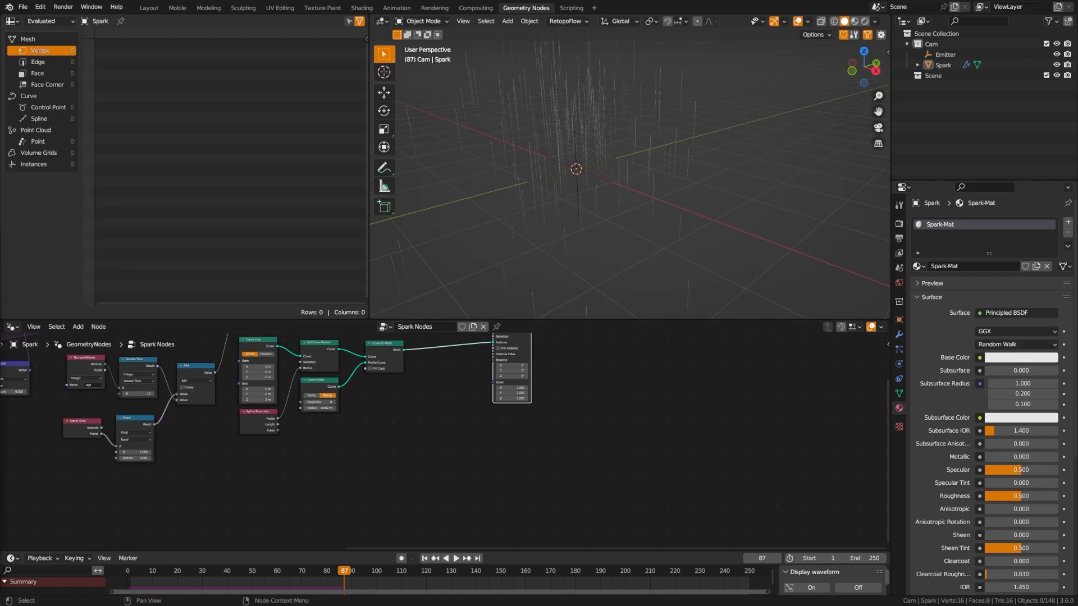
# Add an Object Info node for the Emitter object in the free space below the Spline Parameter node.
pyautogui.scroll(3, 280, 492)
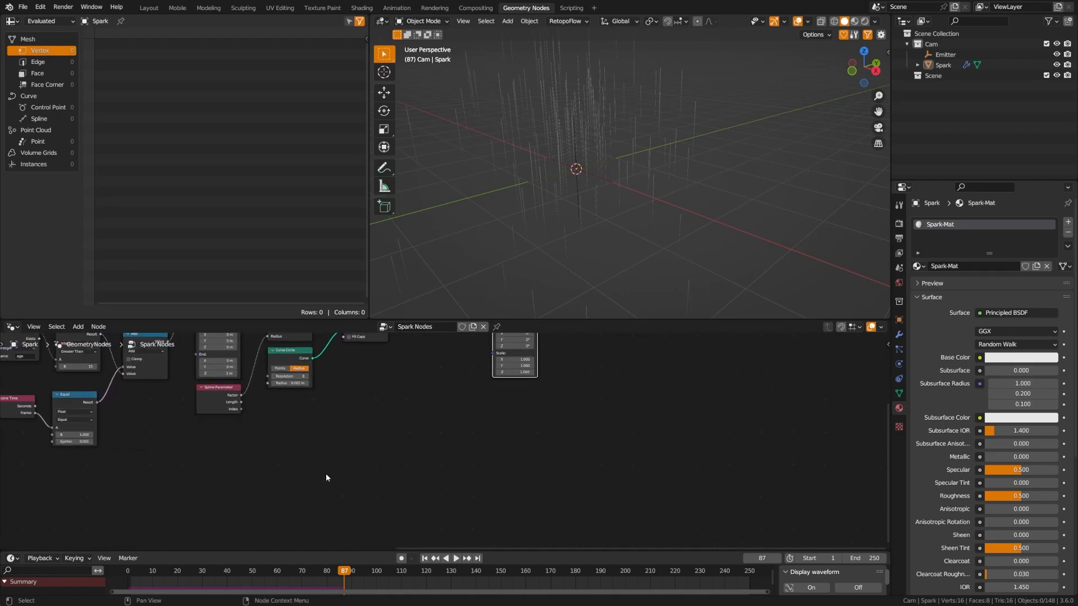
pyautogui.scroll(1, 314, 470)
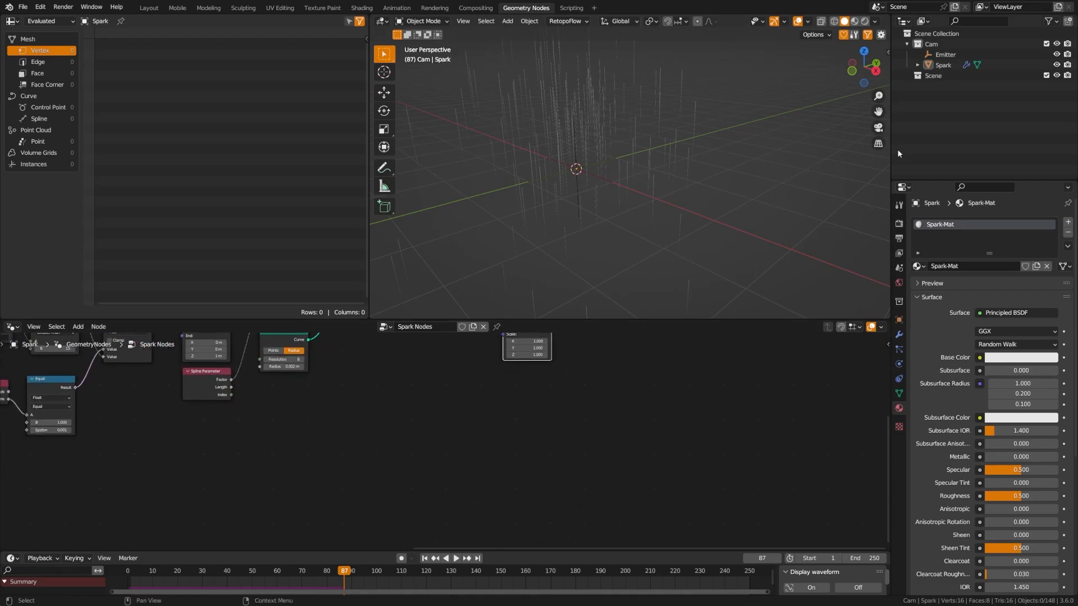
pyautogui.moveTo(941, 64); pyautogui.dragTo(212, 494)
pyautogui.click(212, 494)
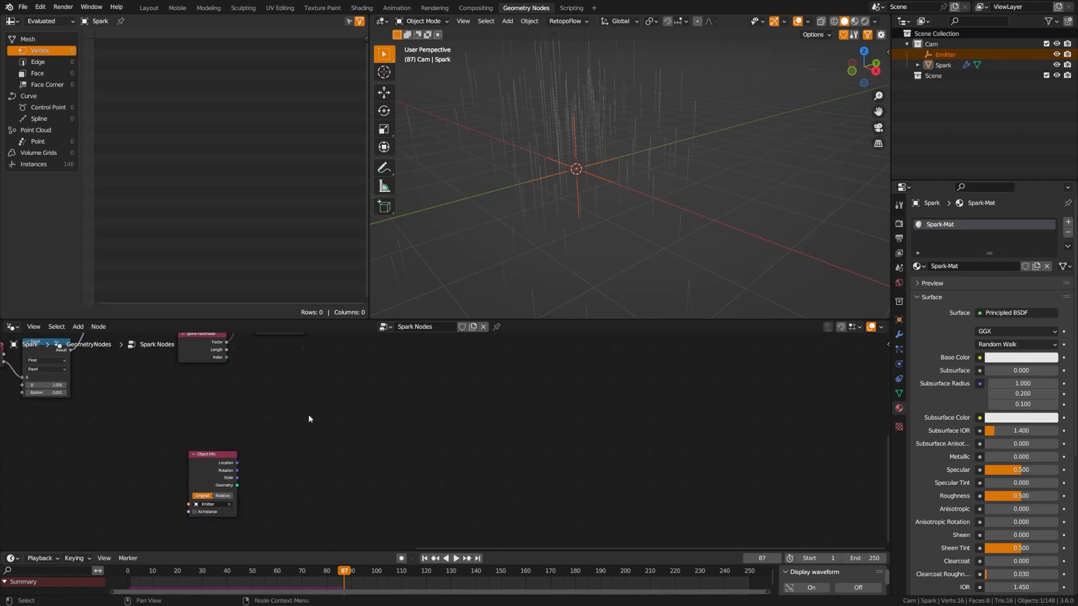
# Add a UV Sphere node and align it directly above the Emitter's Object Info node.
pyautogui.hotkey('shift', 'a')
pyautogui.click(295, 391)
pyautogui.write('uv')
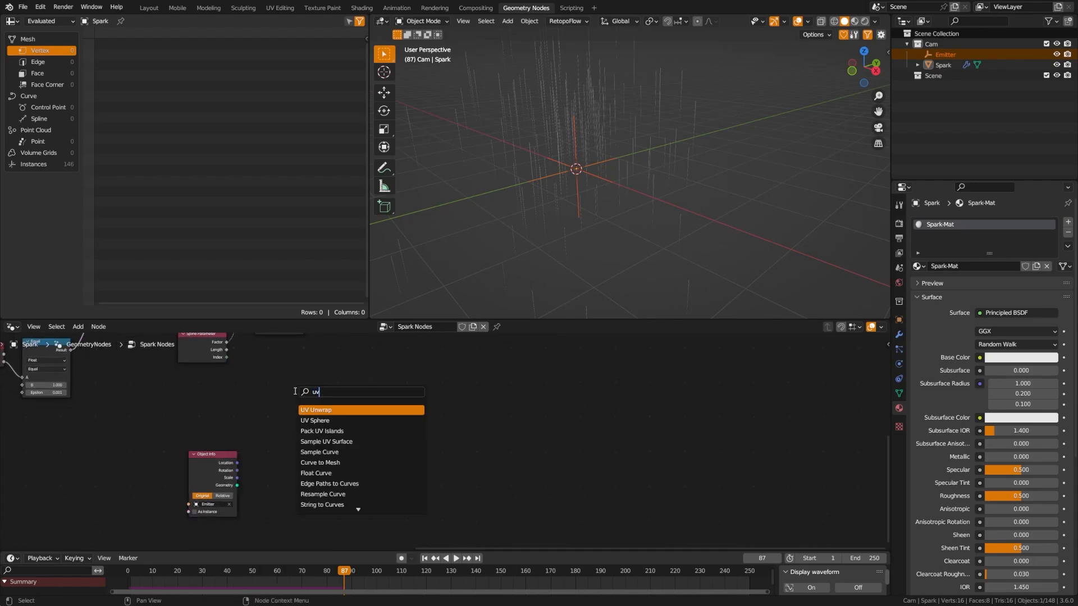
pyautogui.press('Down')
pyautogui.press('Return')
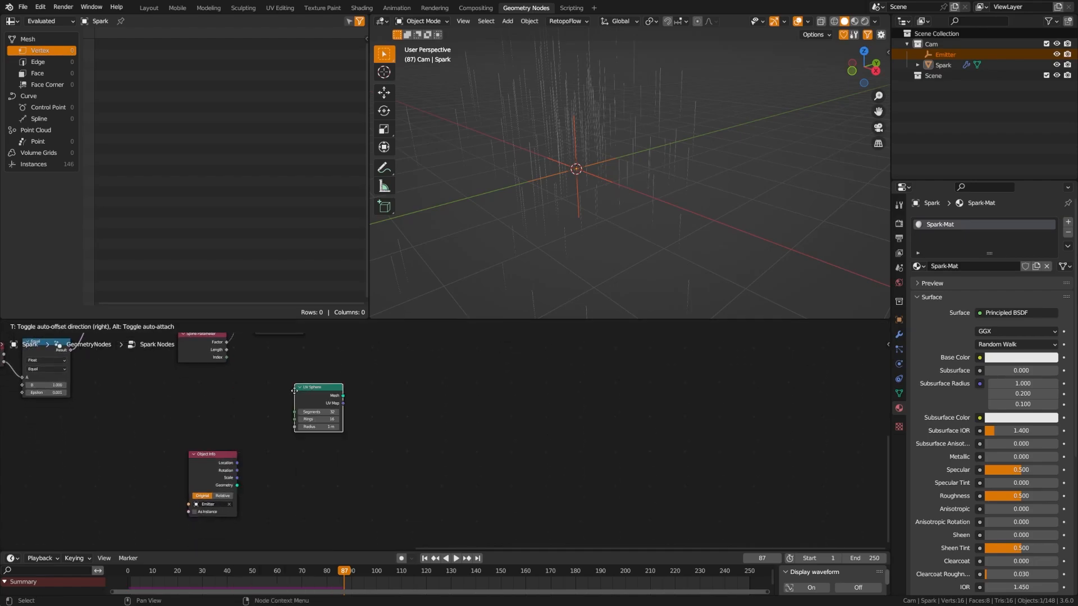
pyautogui.click(192, 396)
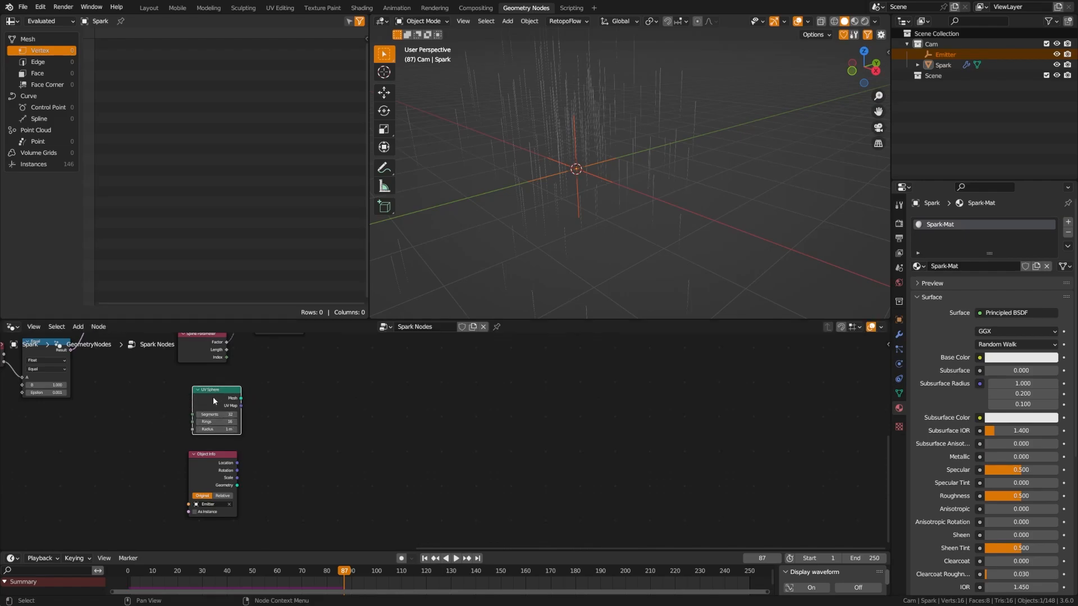
pyautogui.moveTo(214, 401); pyautogui.dragTo(210, 403)
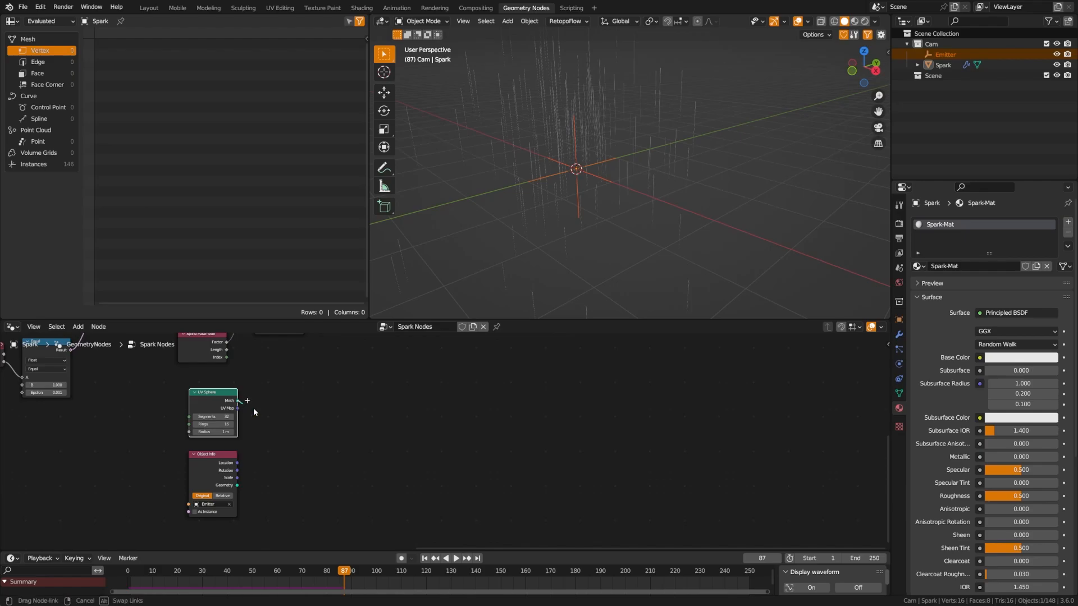
# Add a Set Position node beside the UV Sphere, with the sphere's Mesh output feeding its Geometry input.
pyautogui.hotkey('shift', 'a')
pyautogui.write('set pos')
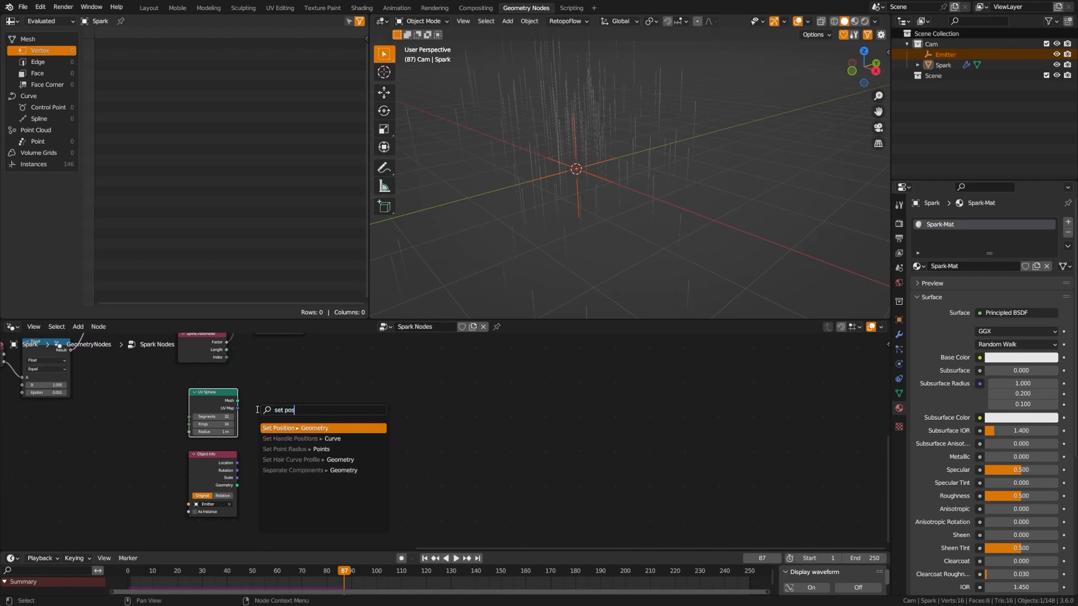
pyautogui.press('Return')
pyautogui.click(279, 406)
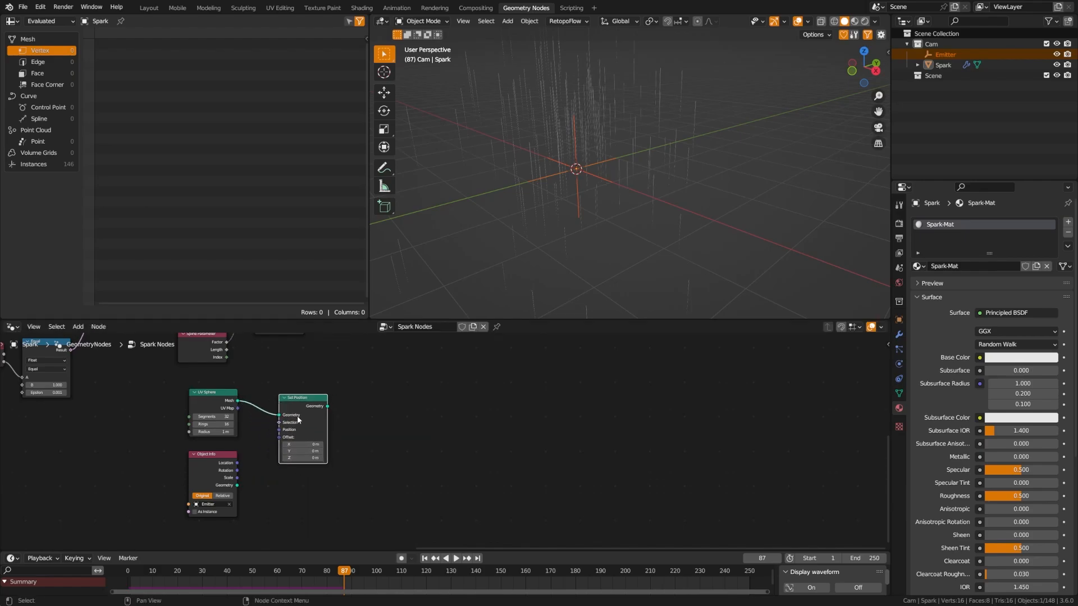
# Preview the Set Position output through a Viewer node and inspect the sphere from another angle.
pyautogui.keyDown('ctrl'); pyautogui.keyDown('shift'); pyautogui.click(298, 419); pyautogui.keyUp('shift'); pyautogui.keyUp('ctrl')
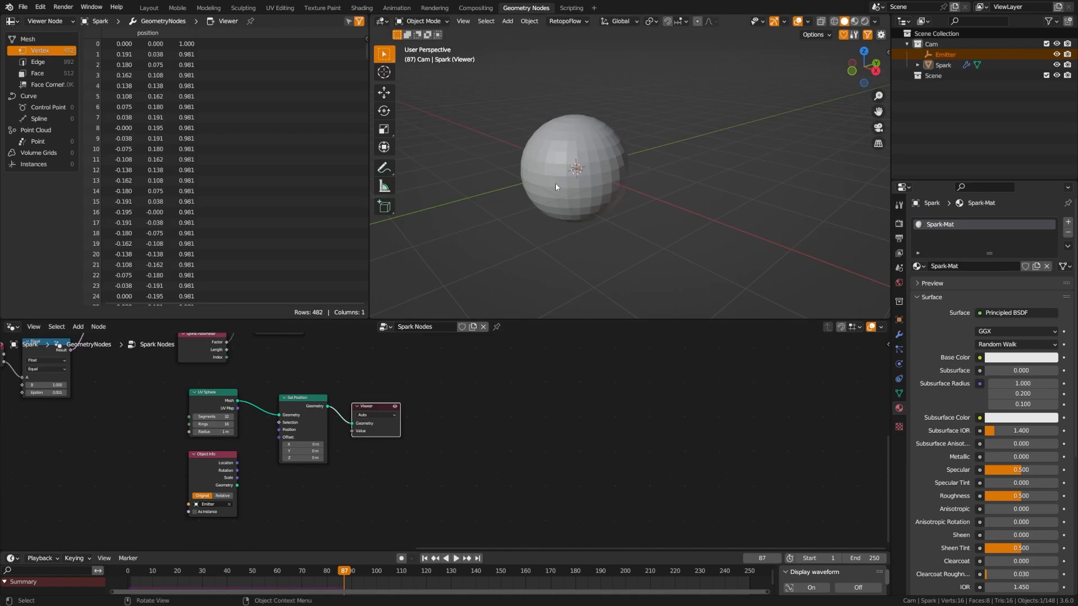
pyautogui.moveTo(555, 183); pyautogui.dragTo(601, 189, button='middle')
pyautogui.moveTo(254, 477); pyautogui.dragTo(258, 452, button='middle')
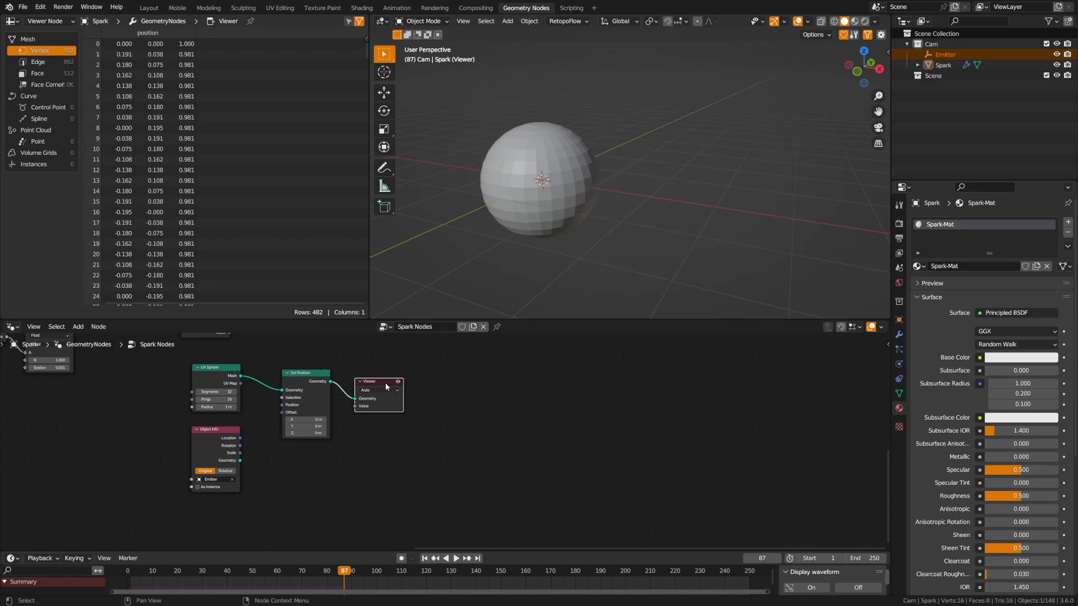
# Delete the Viewer node and connect the Emitter's Object Info Location to the Offset of Set Position.
pyautogui.press('x')
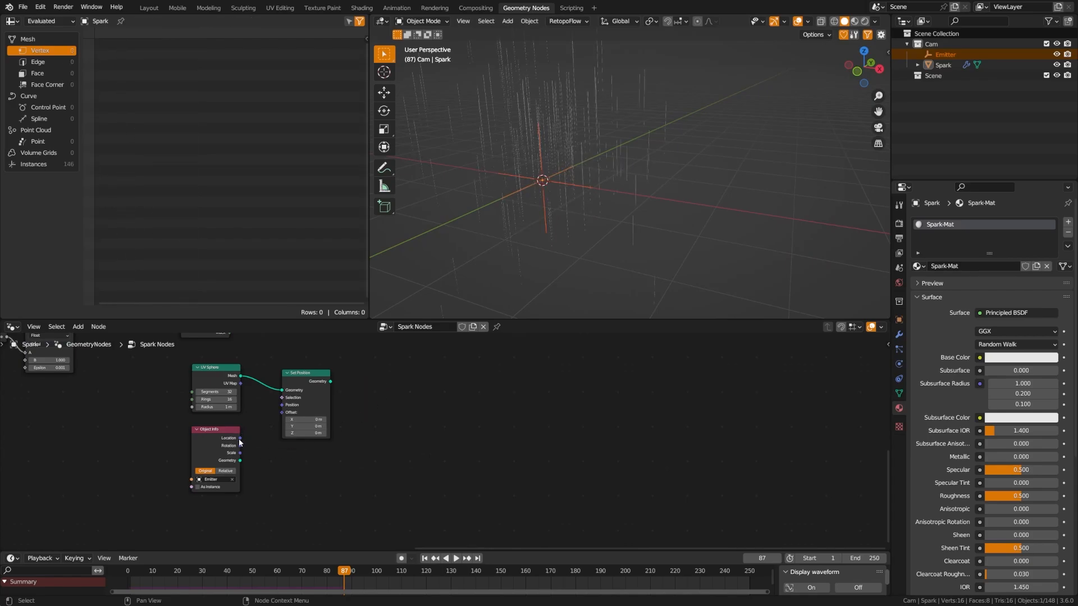
pyautogui.moveTo(239, 440); pyautogui.dragTo(283, 413)
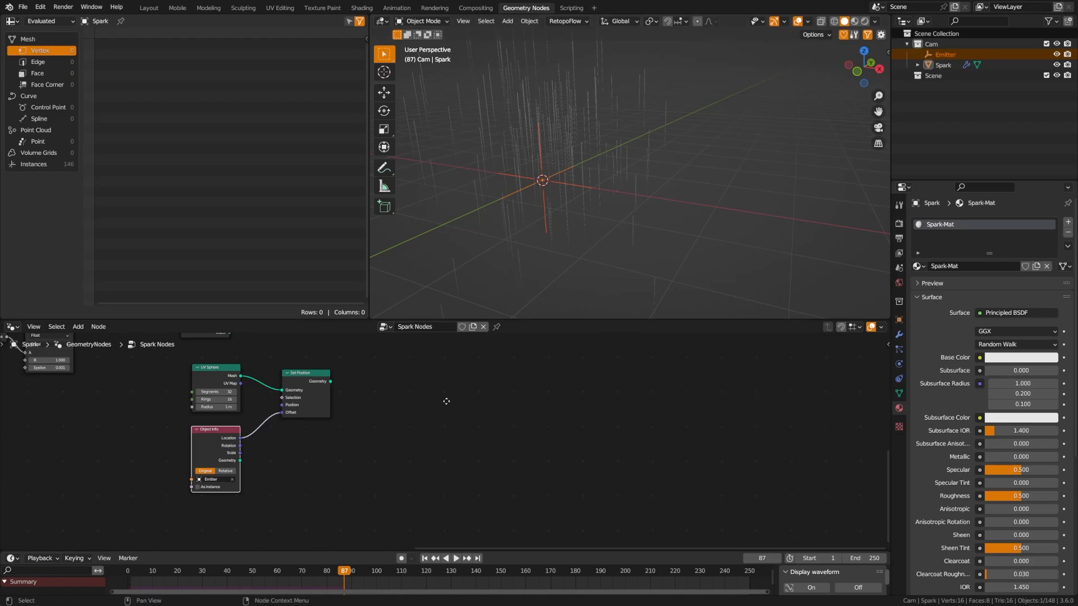
pyautogui.moveTo(461, 400); pyautogui.dragTo(376, 406, button='middle')
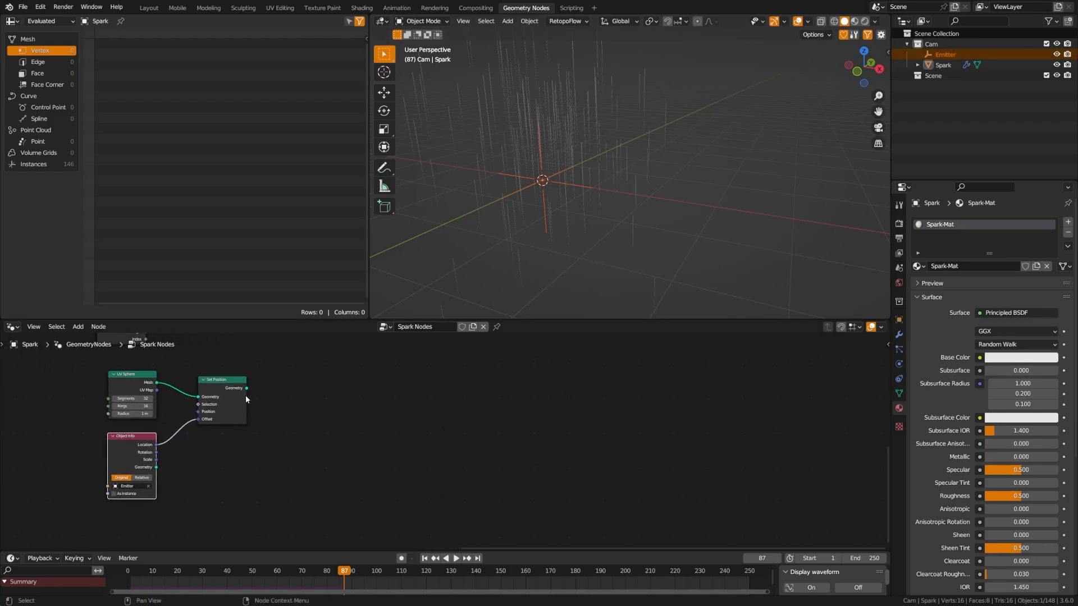
pyautogui.moveTo(246, 389); pyautogui.dragTo(364, 426)
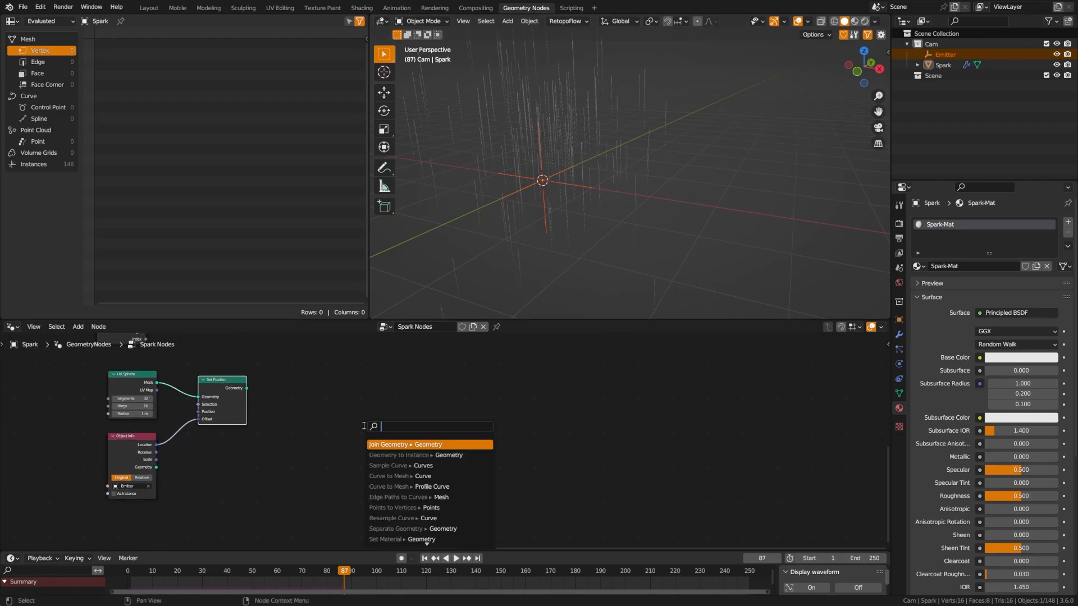
pyautogui.write('sample nea')
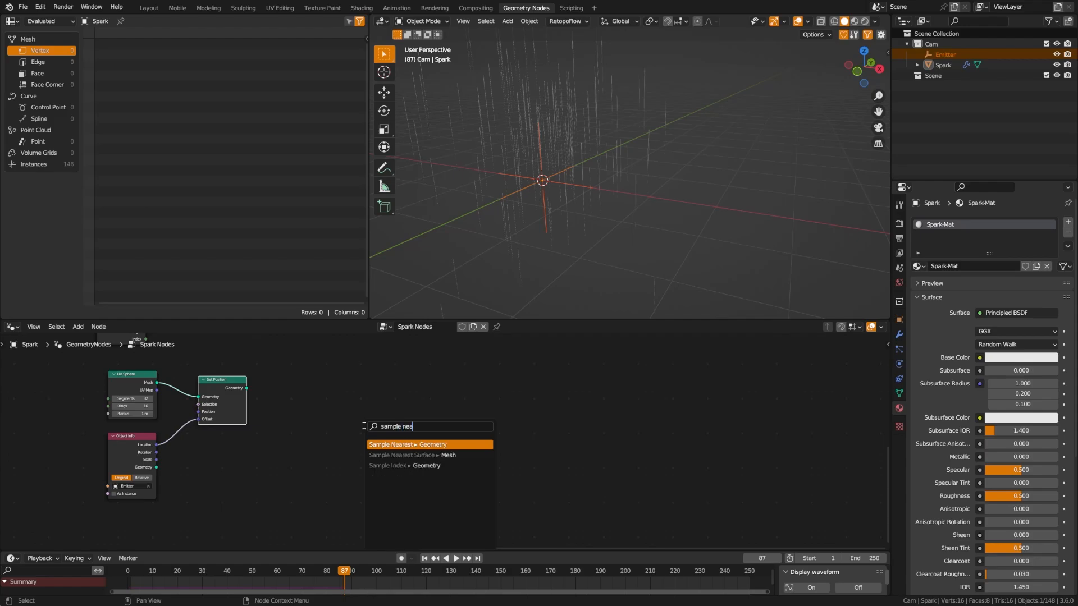
pyautogui.press('Return')
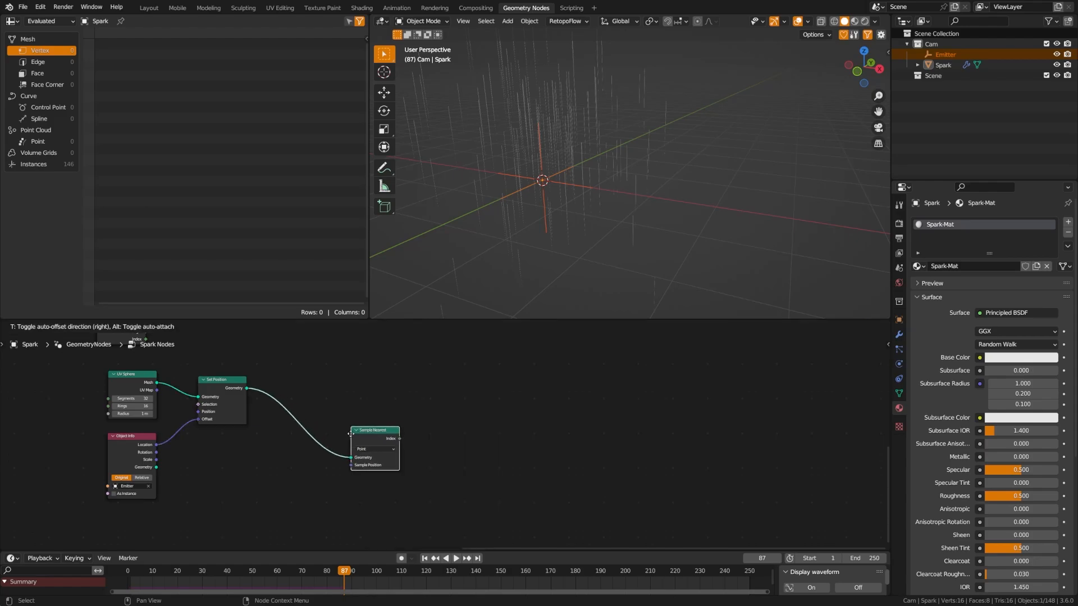
pyautogui.click(356, 416)
pyautogui.scroll(2, 337, 414)
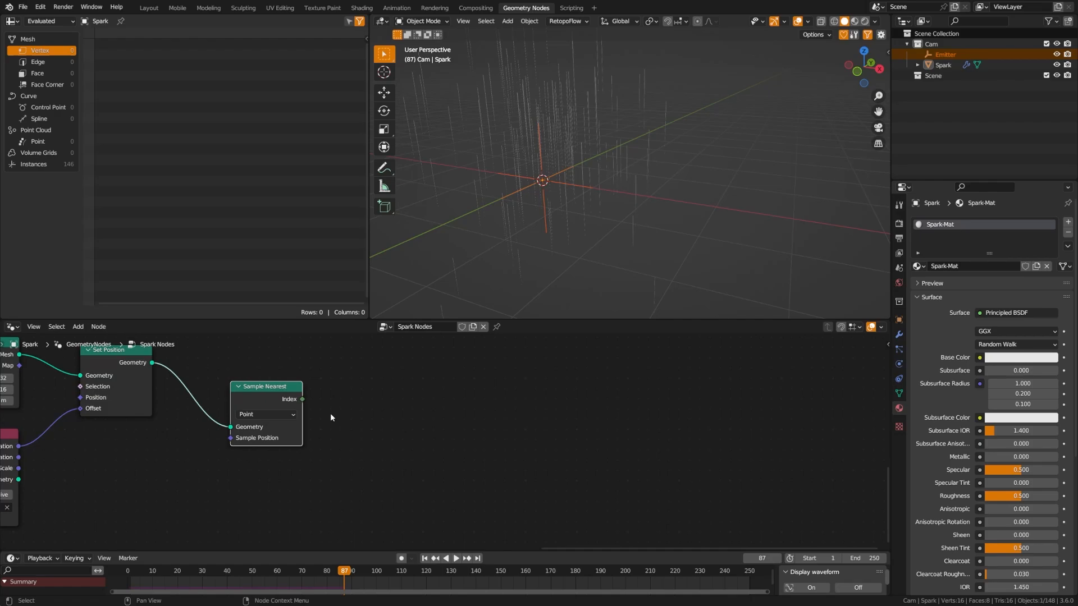
pyautogui.click(296, 413)
pyautogui.click(297, 459)
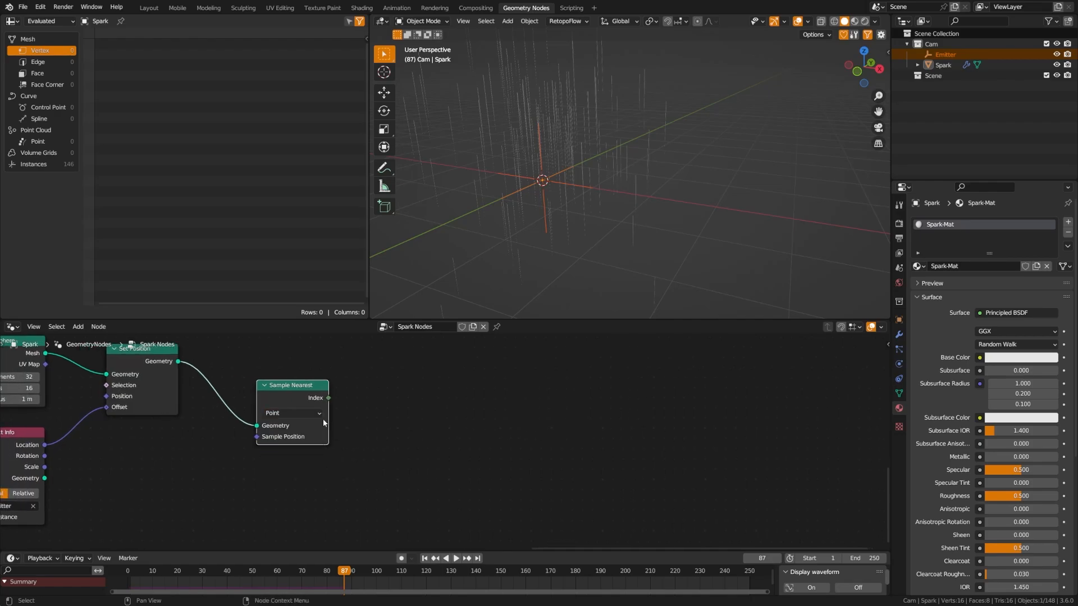
pyautogui.press('x')
# Add a Sample Nearest Surface node, feed Set Position's geometry into its Mesh input, and set its data type to Vector.
pyautogui.hotkey('shift', 'a')
pyautogui.write('sample')
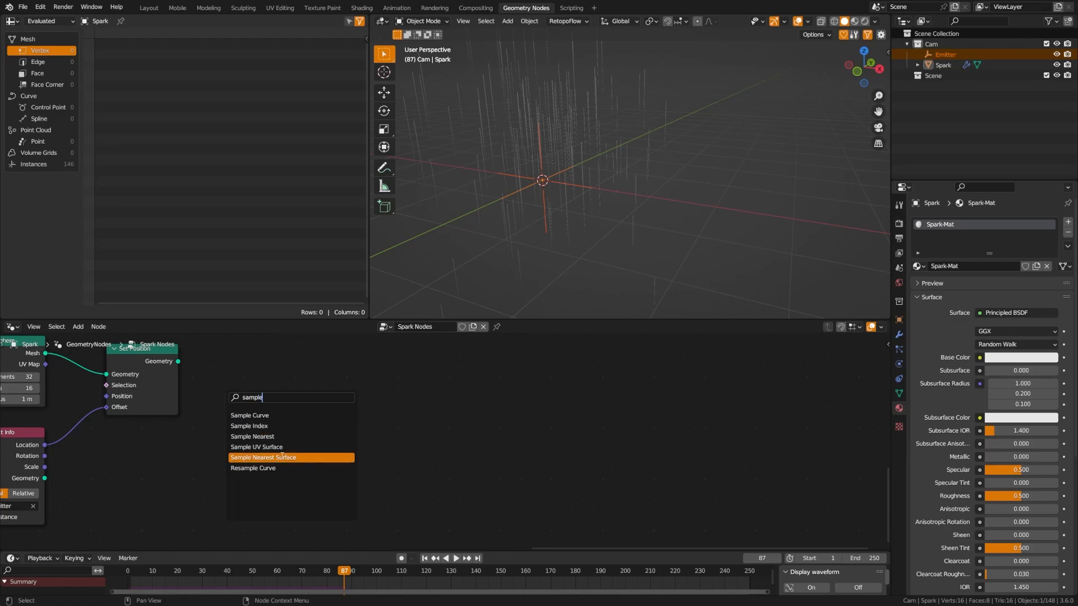
pyautogui.click(264, 458)
pyautogui.click(271, 432)
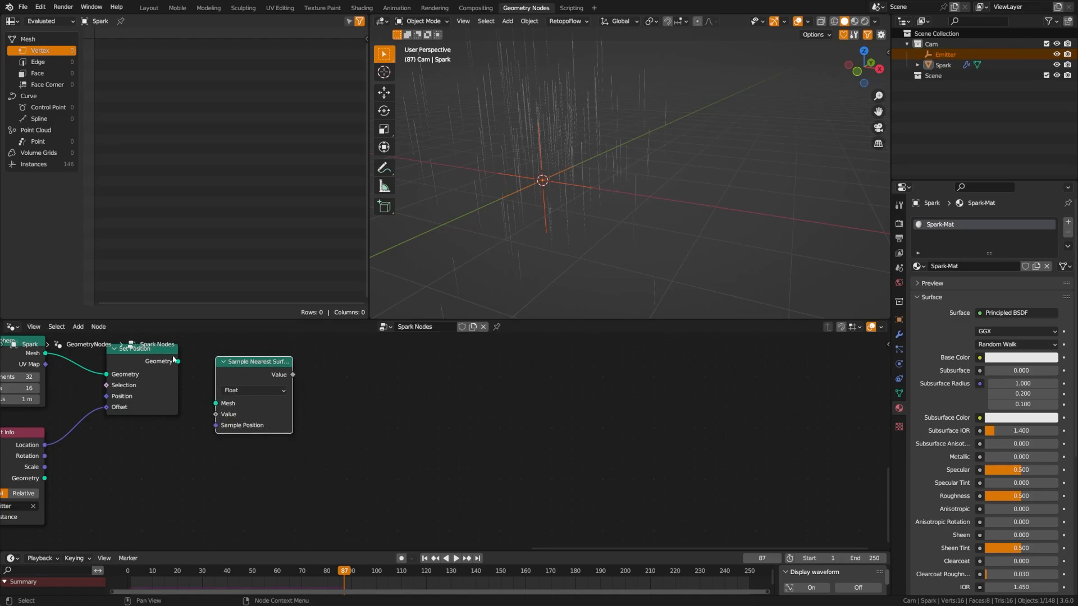
pyautogui.moveTo(178, 361); pyautogui.dragTo(215, 403)
pyautogui.click(256, 390)
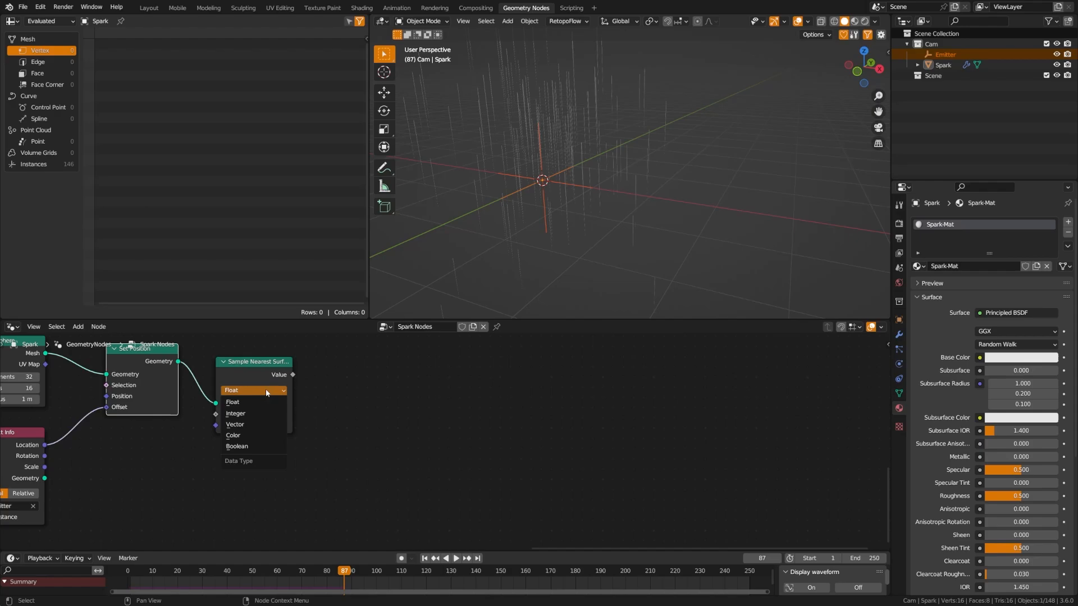
pyautogui.click(263, 425)
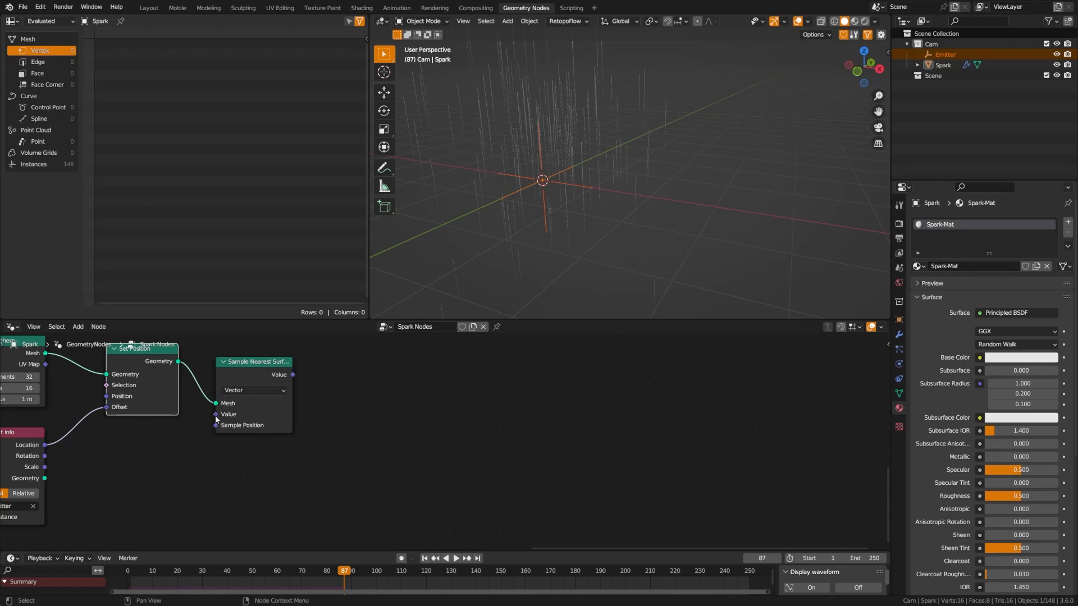
# Add a Normal node below Set Position that feeds the Value input of Sample Nearest Surface.
pyautogui.moveTo(216, 418); pyautogui.dragTo(151, 445)
pyautogui.write('normal')
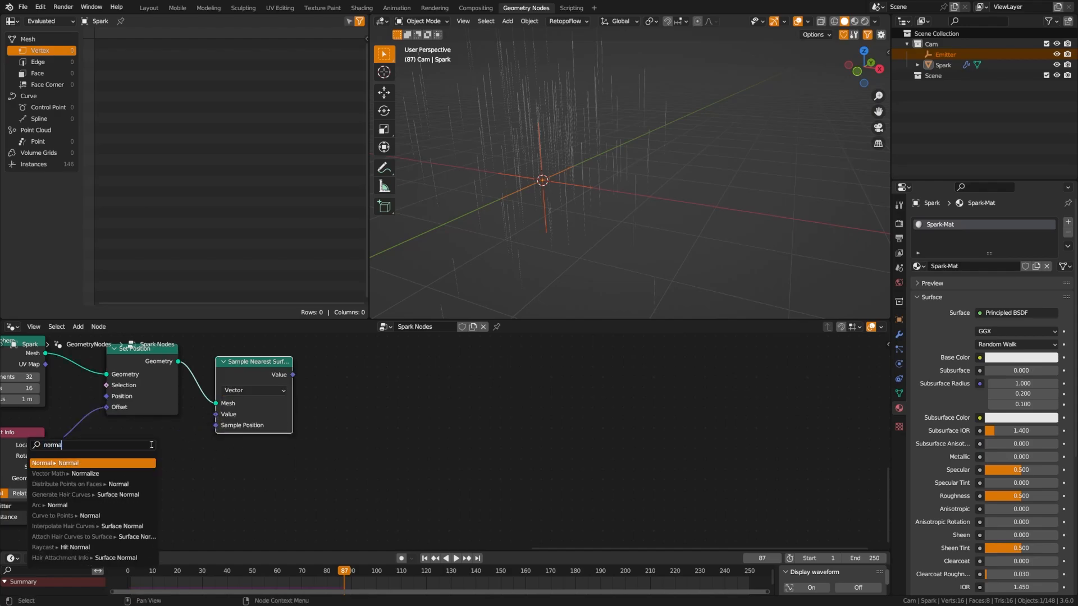
pyautogui.press('Return')
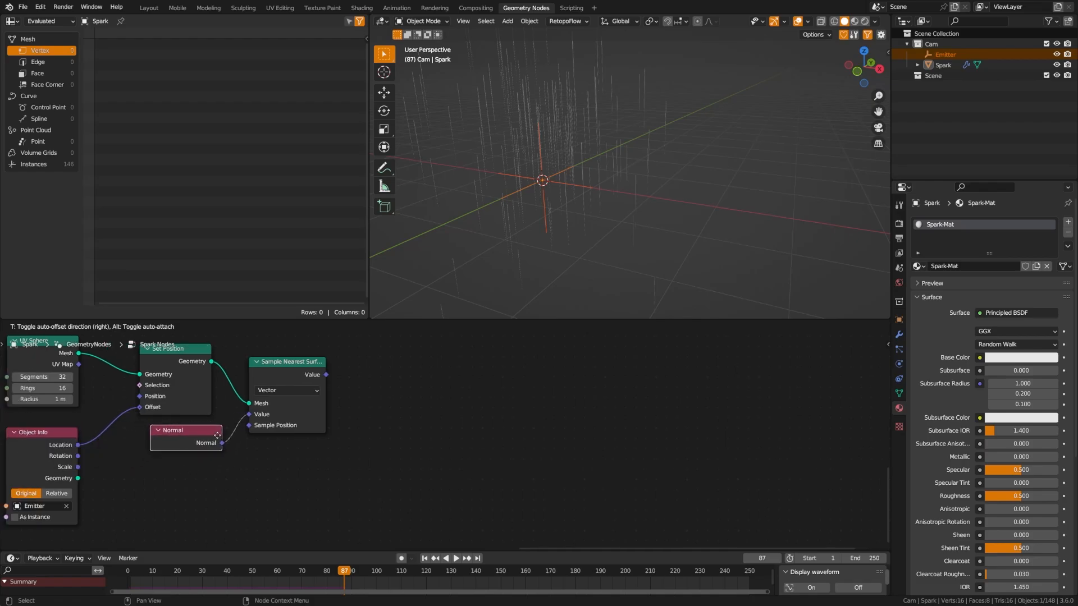
pyautogui.click(218, 446)
# Add an Align Euler to Vector node linked from the Value output of Sample Nearest Surface.
pyautogui.moveTo(339, 376); pyautogui.dragTo(286, 476, button='middle')
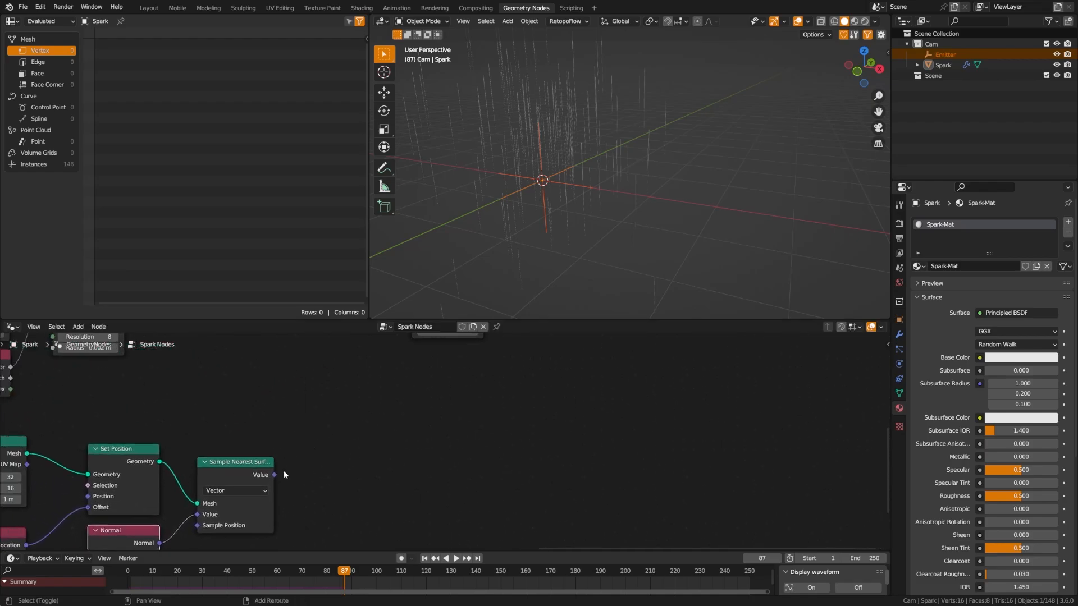
pyautogui.click(263, 475)
pyautogui.moveTo(275, 475); pyautogui.dragTo(339, 455)
pyautogui.write('align')
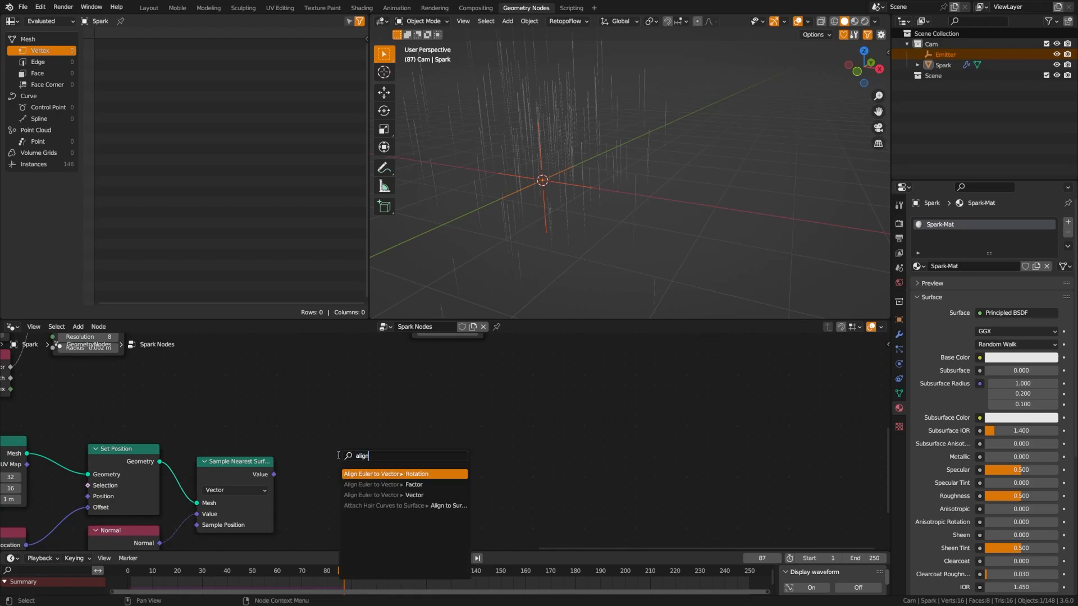
pyautogui.press('Return')
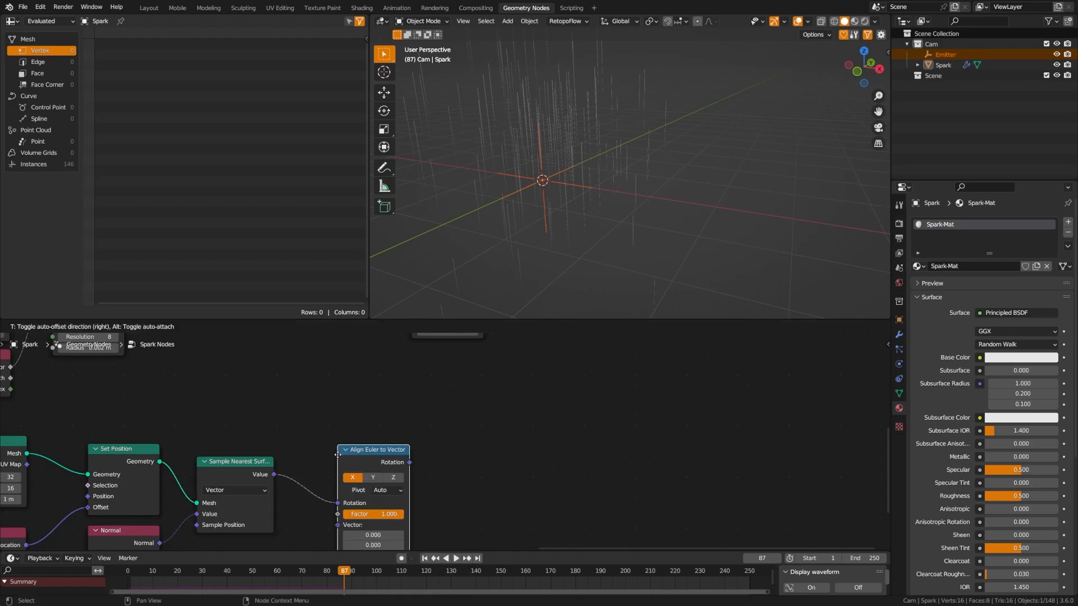
pyautogui.click(321, 440)
pyautogui.moveTo(322, 439); pyautogui.dragTo(316, 403, button='middle')
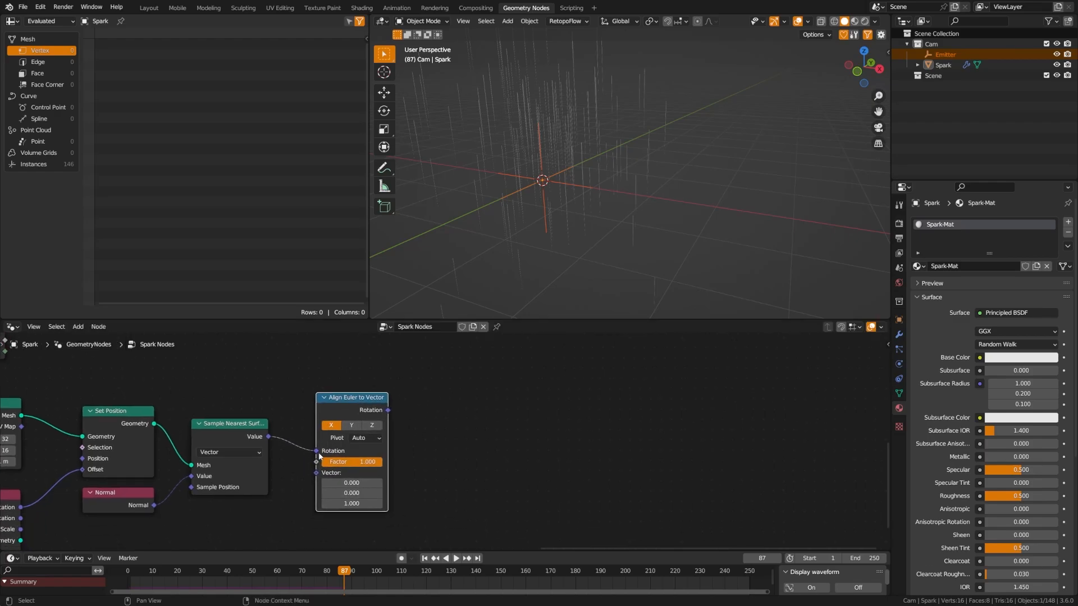
# Reroute the sampled value into the Vector input of Align Euler to Vector and set its alignment axis to Z.
pyautogui.moveTo(317, 461)
pyautogui.mouseDown()
pyautogui.moveTo(306, 461)
pyautogui.moveTo(319, 476)
pyautogui.mouseUp()
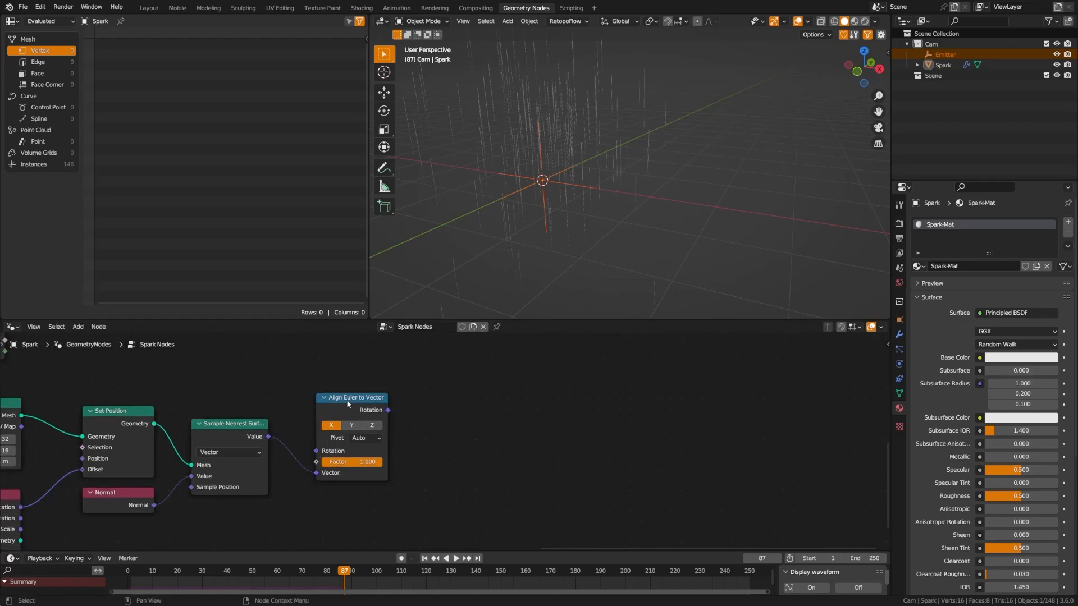
pyautogui.moveTo(347, 400); pyautogui.dragTo(337, 401)
pyautogui.click(362, 427)
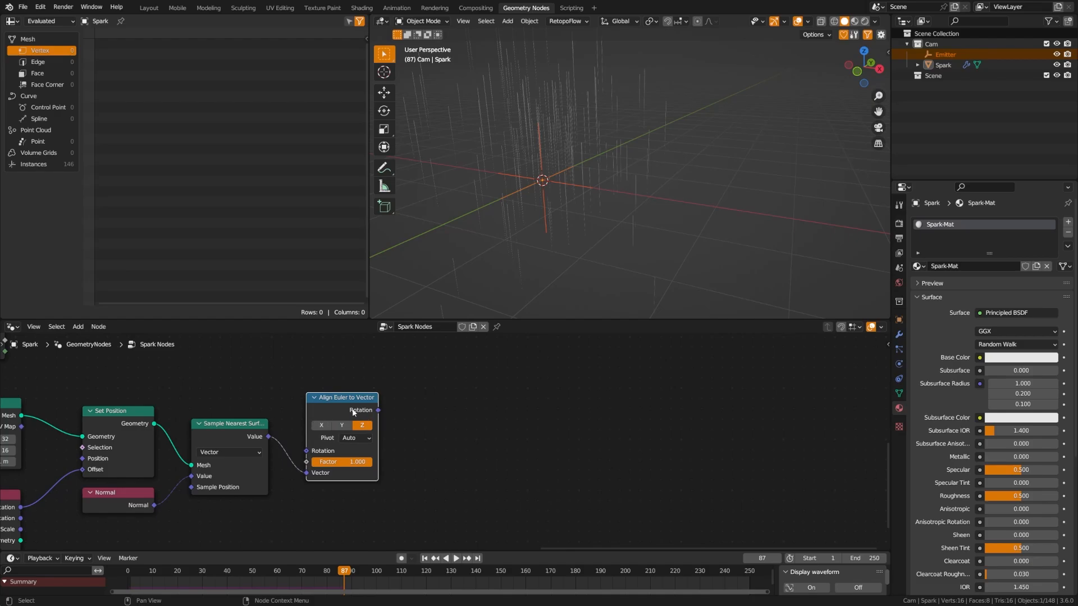
# Add a Named Attribute node in the free space above Sample Nearest Surface.
pyautogui.moveTo(353, 413); pyautogui.dragTo(366, 448, button='middle')
pyautogui.click(236, 388)
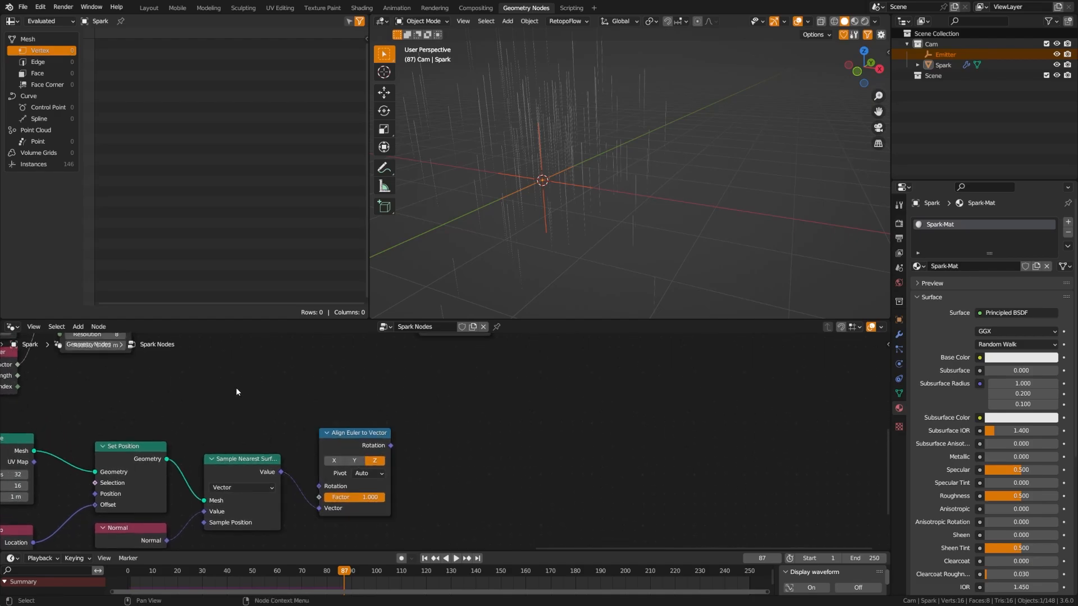
pyautogui.hotkey('shift', 'a')
pyautogui.write('named')
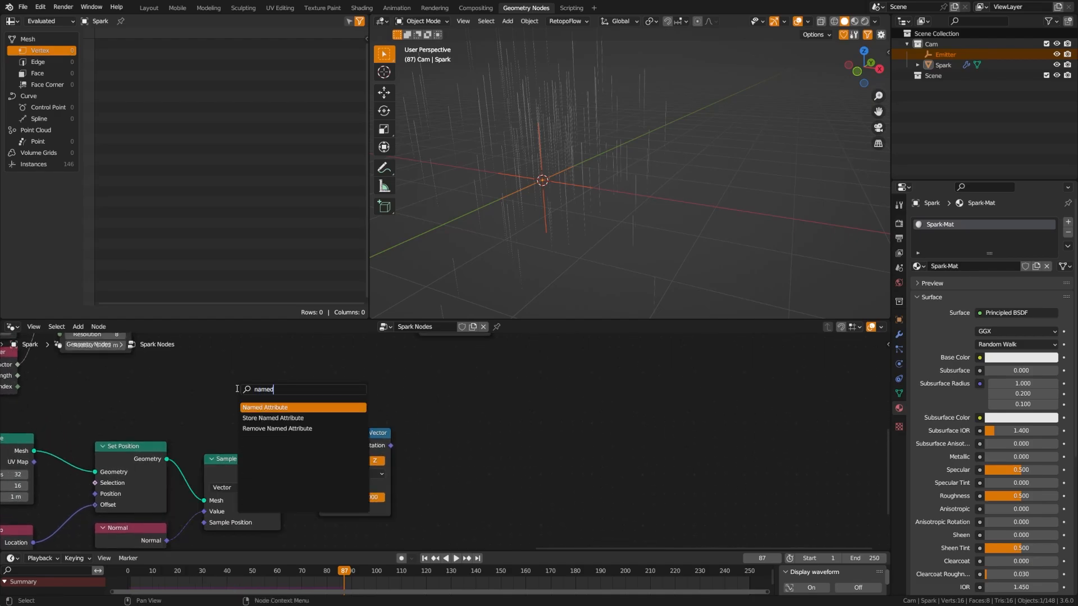
pyautogui.press('Return')
pyautogui.click(201, 381)
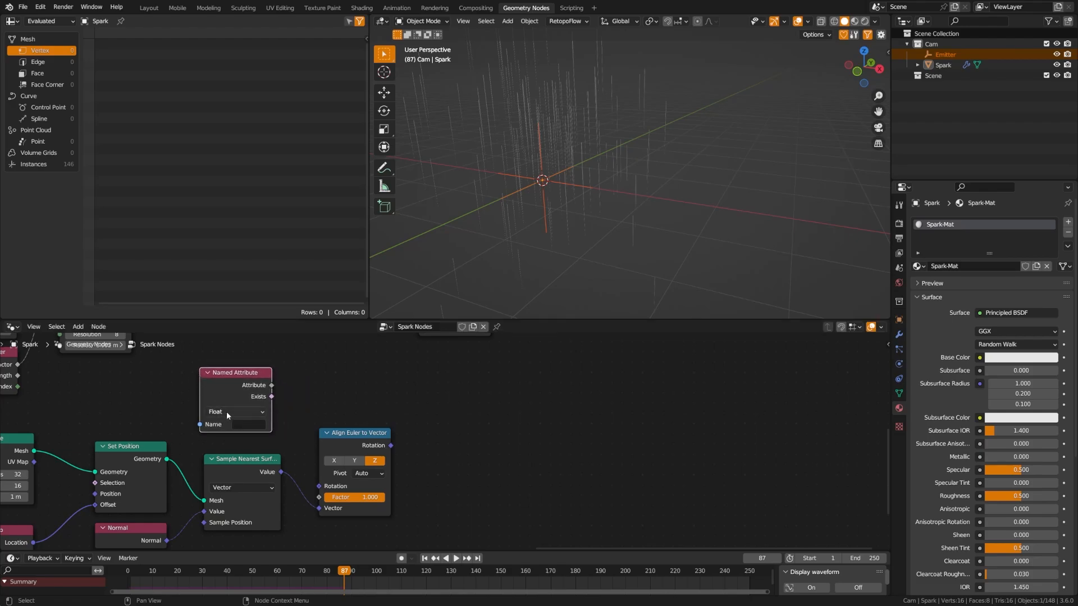
# Set the Named Attribute to the Vector attribute velocity and connect it to the Rotation input of Align Euler to Vector.
pyautogui.click(227, 416)
pyautogui.click(228, 440)
pyautogui.click(237, 425)
pyautogui.write('v')
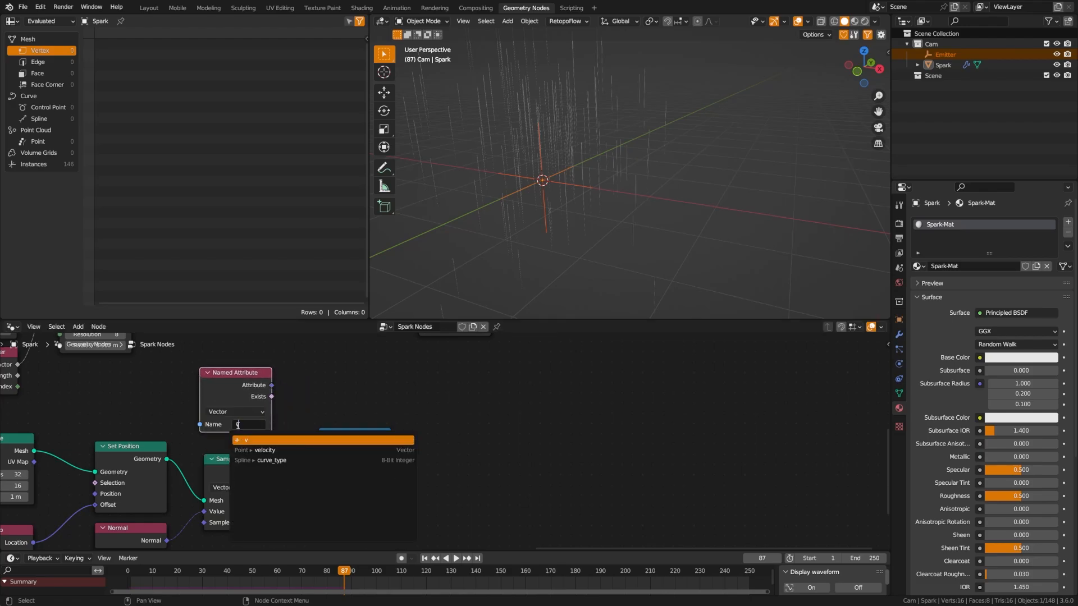
pyautogui.write('elocity')
pyautogui.press('Return')
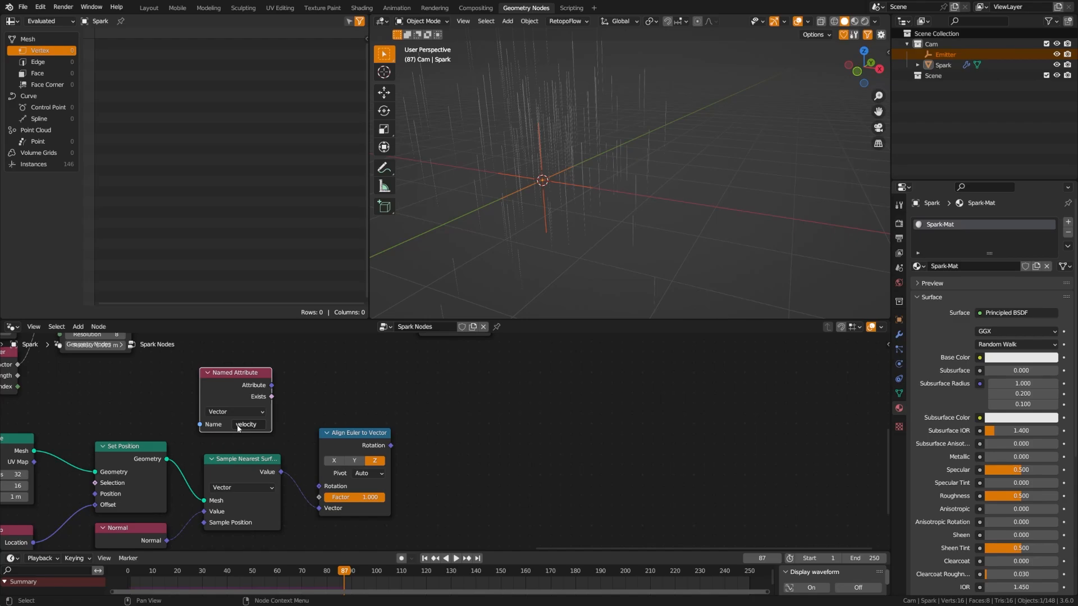
pyautogui.moveTo(273, 387)
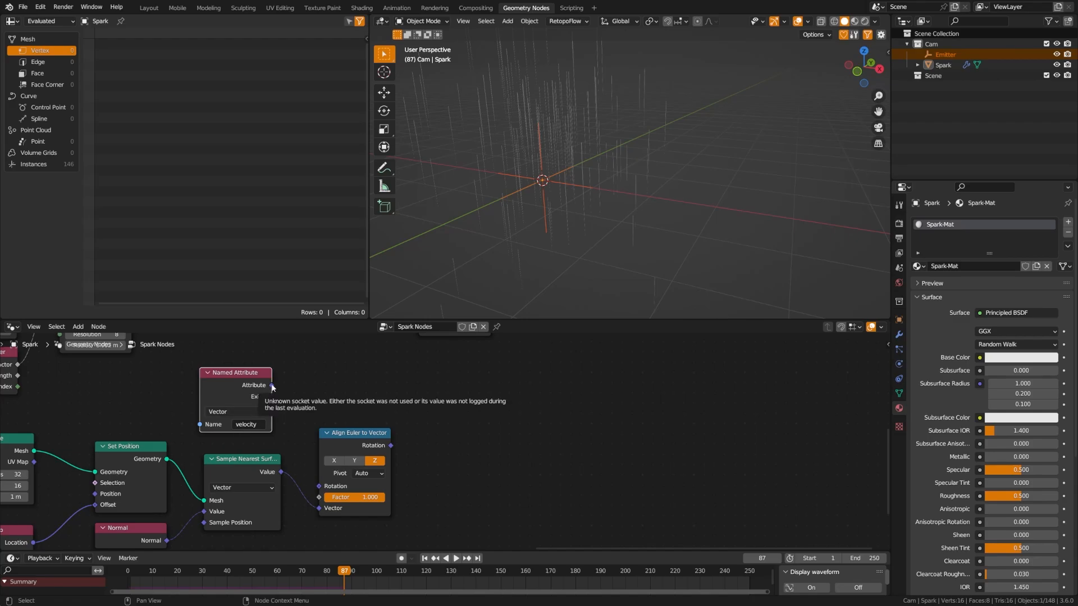
pyautogui.moveTo(272, 386); pyautogui.dragTo(319, 487)
# Move the whole group of emitter, sampling and alignment nodes farther from the Instance on Points node.
pyautogui.scroll(-6, 331, 443)
pyautogui.scroll(-4, 331, 440)
pyautogui.moveTo(347, 457); pyautogui.dragTo(241, 476, button='middle')
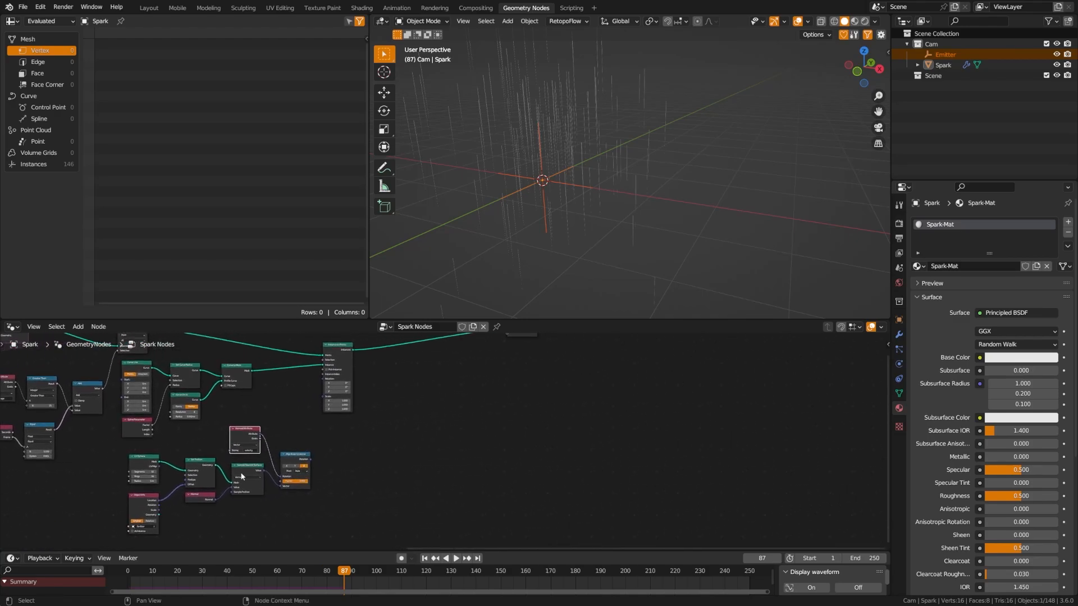
pyautogui.moveTo(104, 445); pyautogui.dragTo(319, 509)
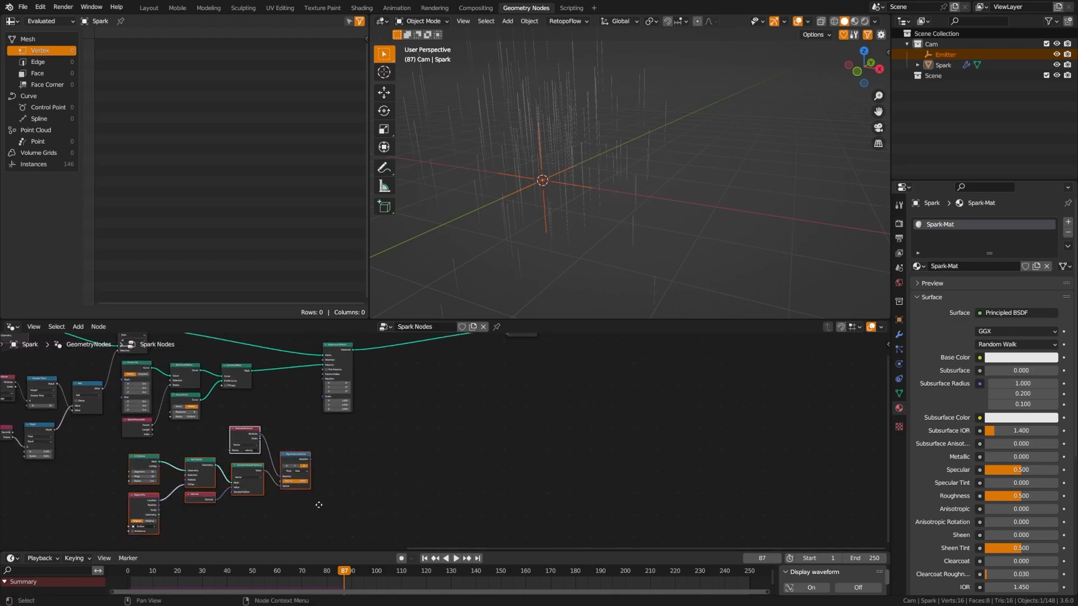
pyautogui.click(263, 518)
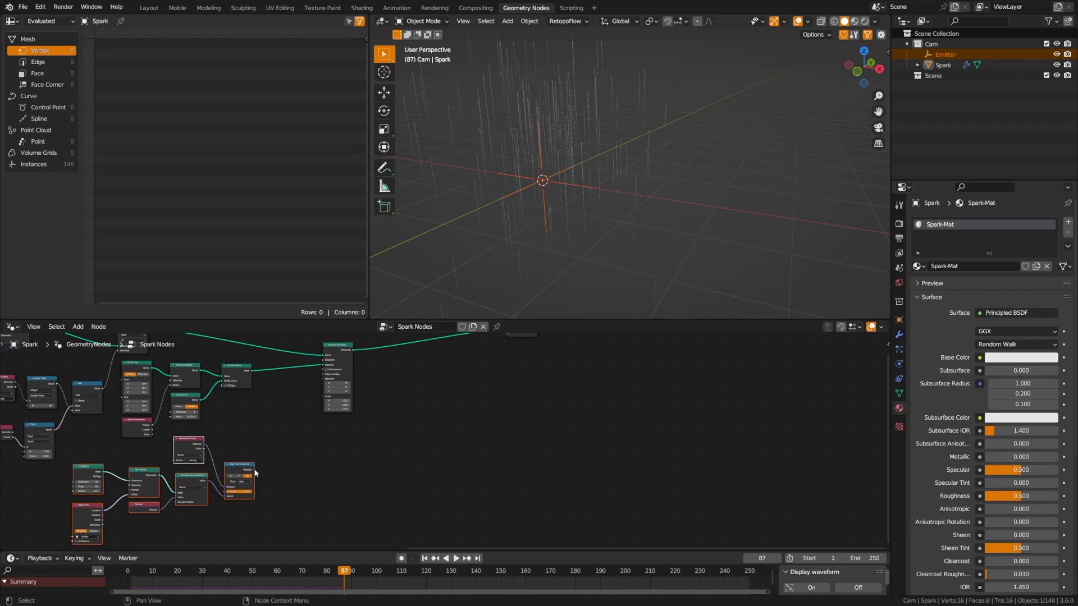
# Connect the Align Euler to Vector output to the Rotation of Instance on Points and return the timeline to the first frame.
pyautogui.moveTo(254, 470); pyautogui.dragTo(324, 378)
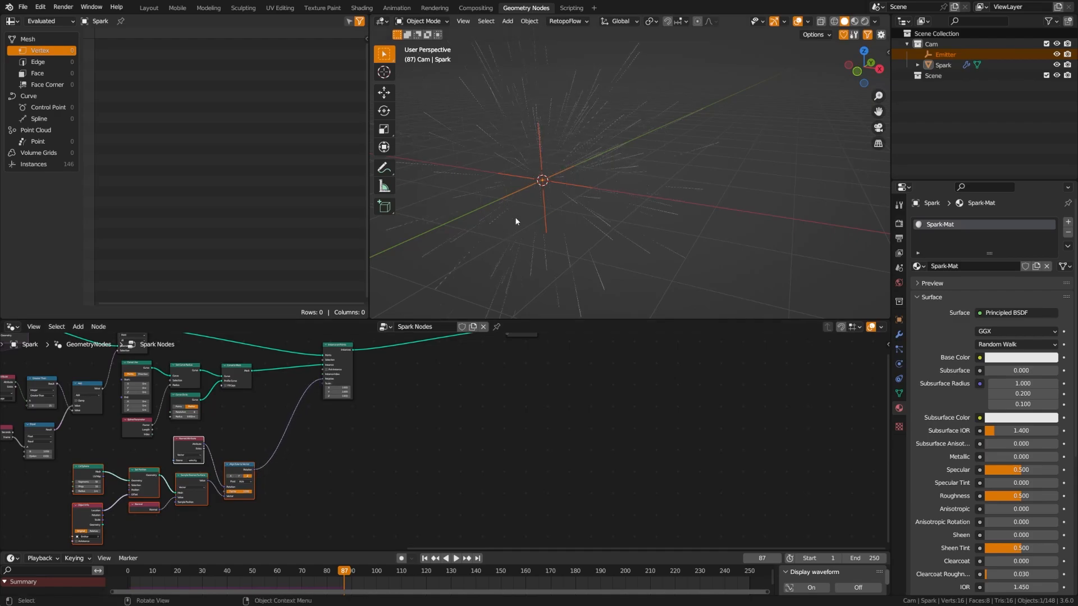
pyautogui.click(425, 558)
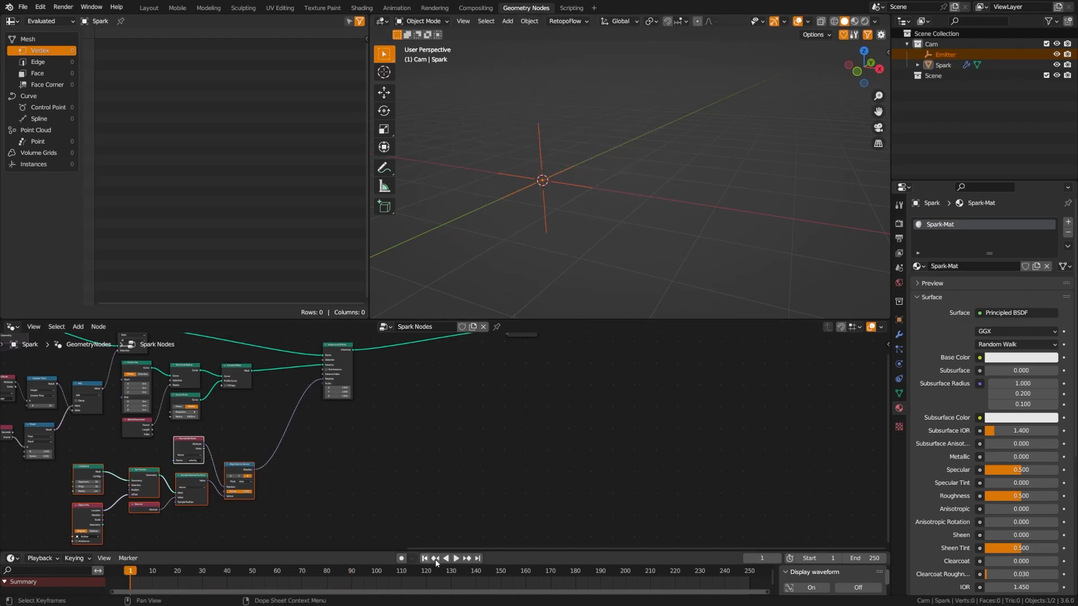
# Save the project, play the animation while viewing the rotated sparks from several angles, and stop playback.
pyautogui.hotkey('ctrl', 's')
pyautogui.click(456, 558)
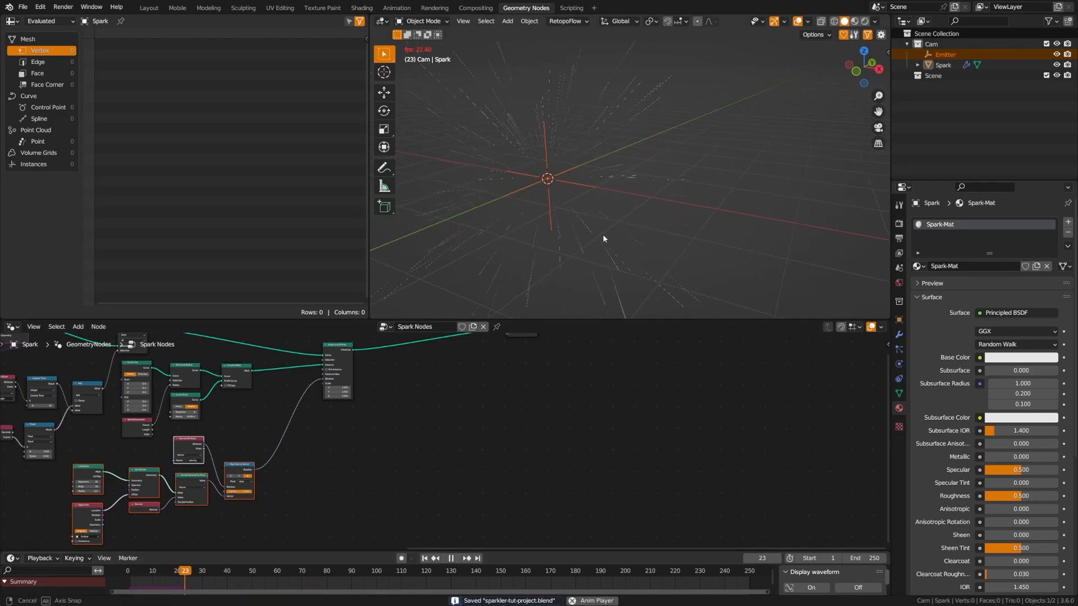
pyautogui.moveTo(600, 238); pyautogui.dragTo(624, 180, button='middle')
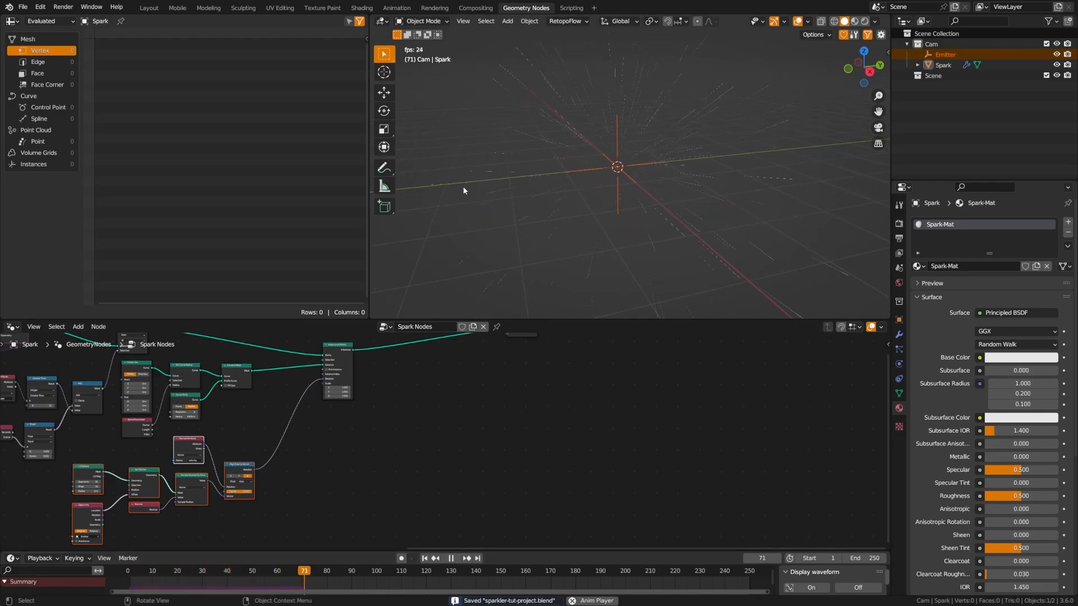
pyautogui.moveTo(462, 187); pyautogui.dragTo(563, 221, button='middle')
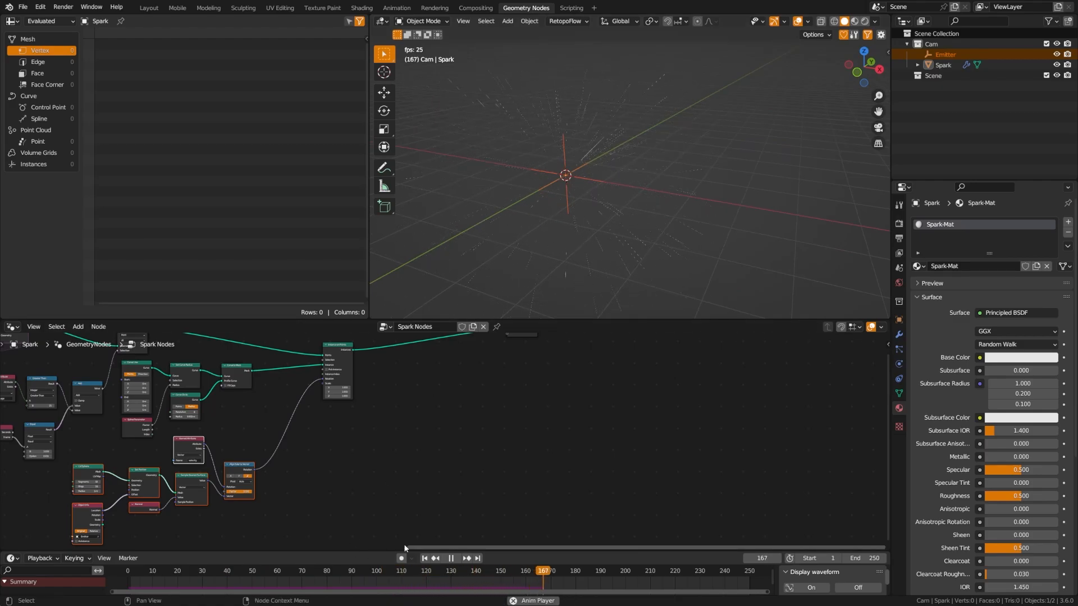
pyautogui.click(458, 558)
pyautogui.hotkey('ctrl', 's')
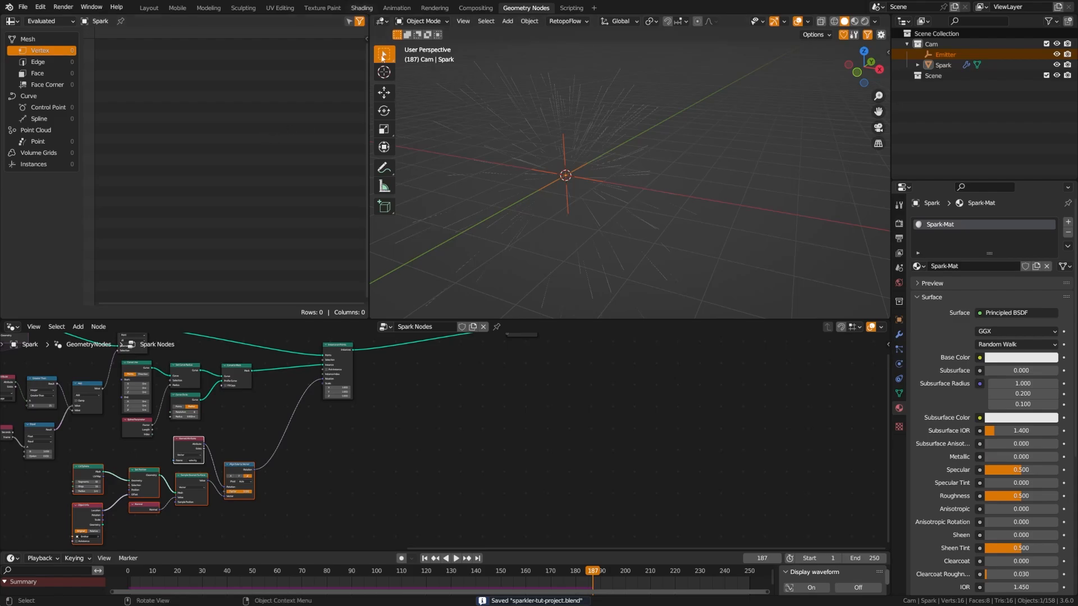
# Switch to the Shading workspace and select the Spark object in the viewport.
pyautogui.click(361, 8)
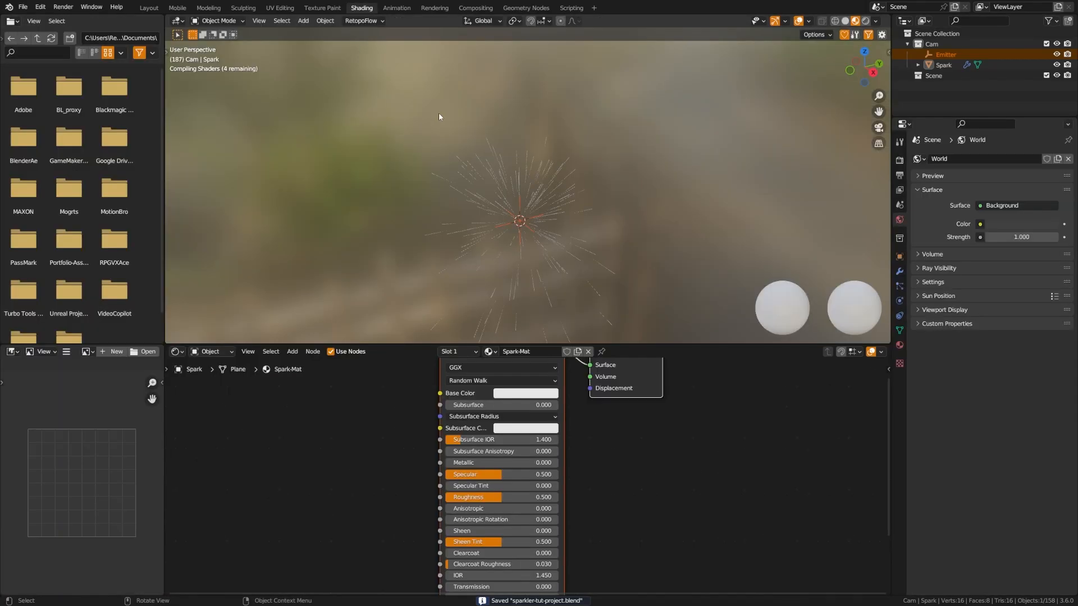
pyautogui.click(542, 234)
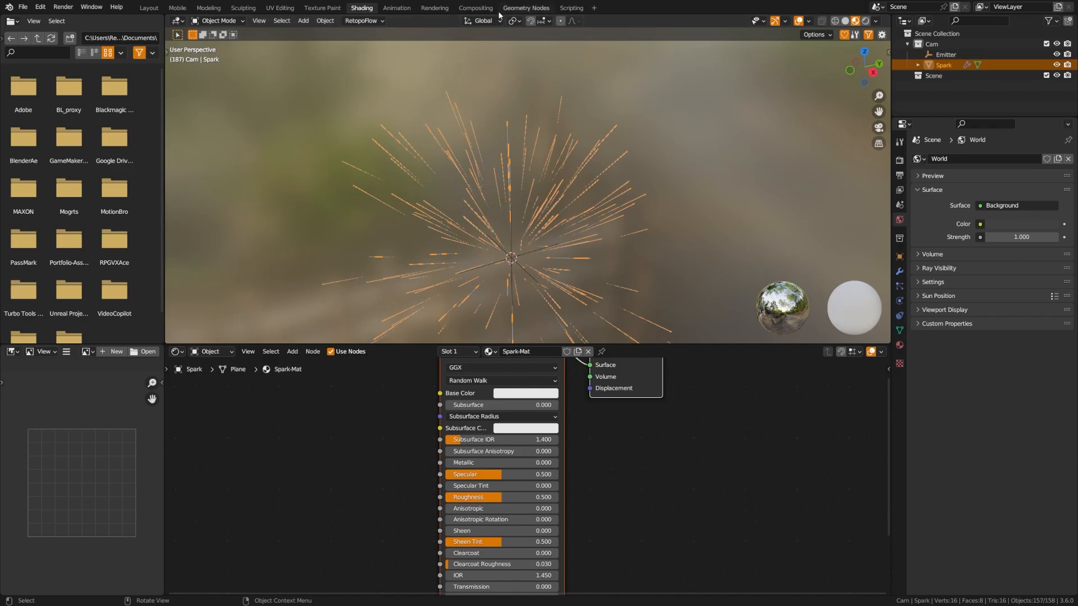
pyautogui.keyDown('shift'); pyautogui.moveTo(505, 261); pyautogui.dragTo(526, 196, button='middle'); pyautogui.keyUp('shift')
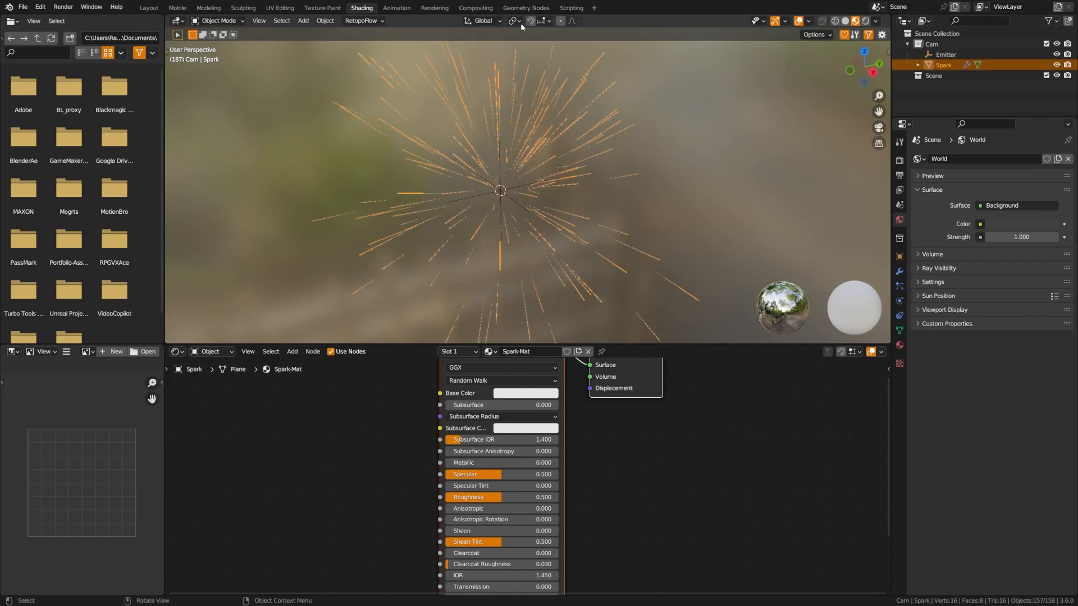
# In the Geometry Nodes workspace, insert a Set Material node between Instance on Points and Group Output, assigning Spark-Mat to it.
pyautogui.click(525, 8)
pyautogui.scroll(5, 438, 388)
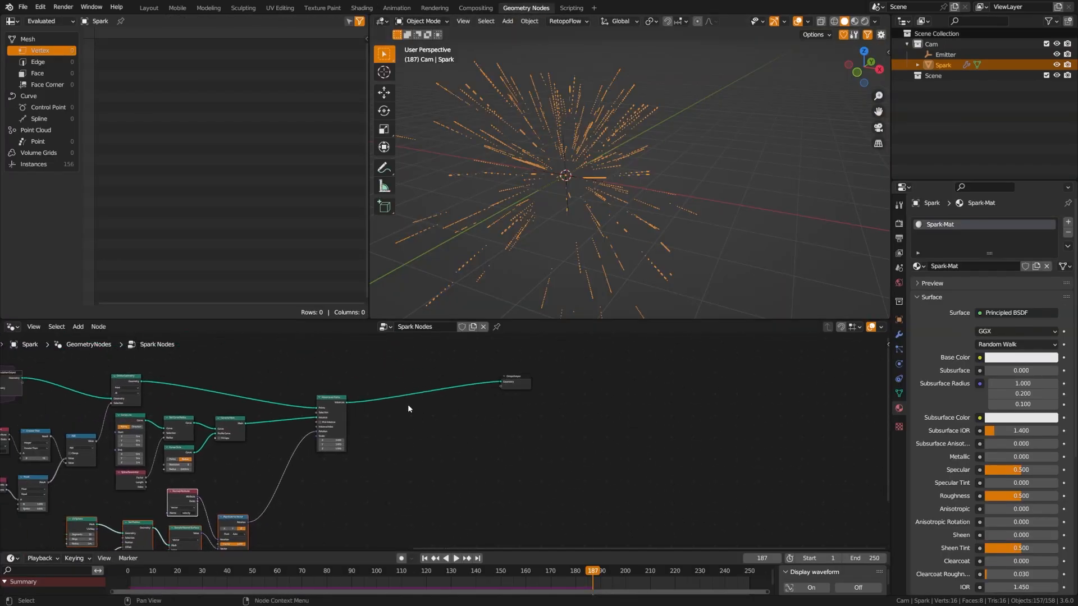
pyautogui.hotkey('shift', 'a')
pyautogui.click(388, 393)
pyautogui.write('set mater')
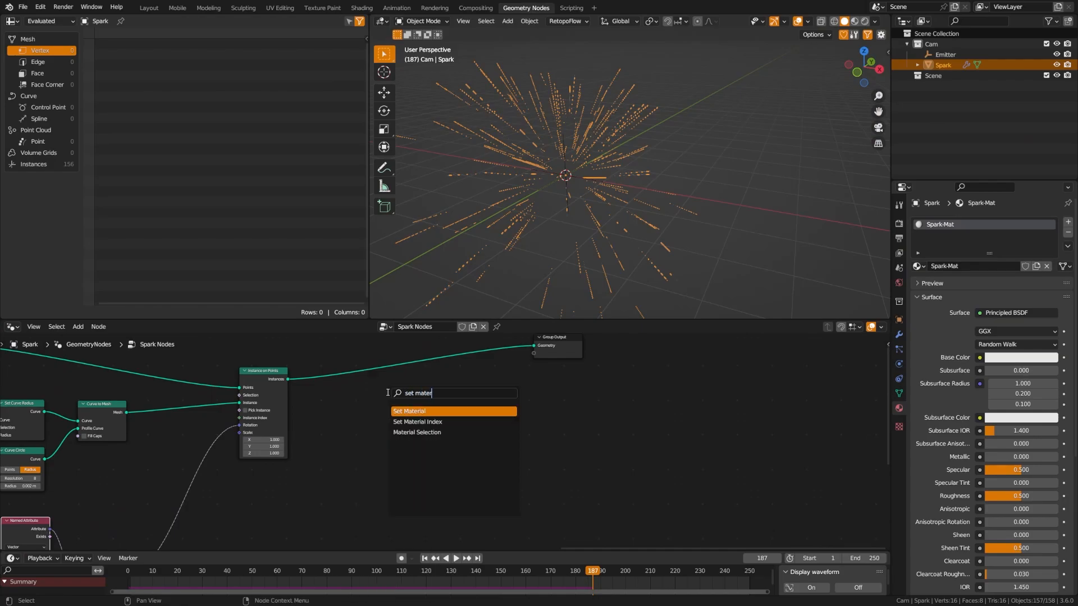
pyautogui.press('Return')
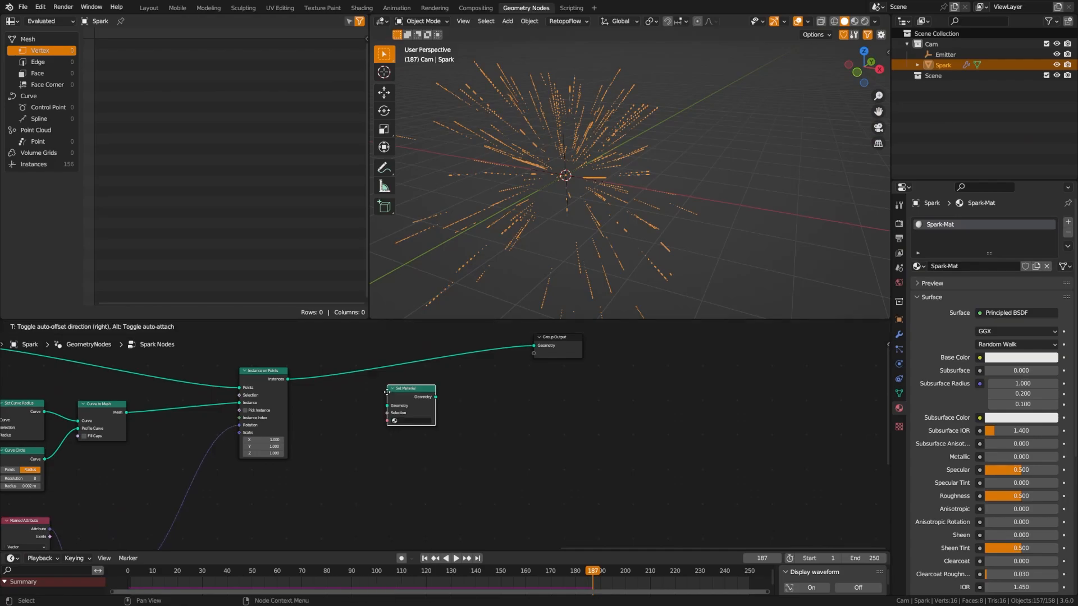
pyautogui.click(369, 362)
pyautogui.click(393, 390)
pyautogui.click(399, 403)
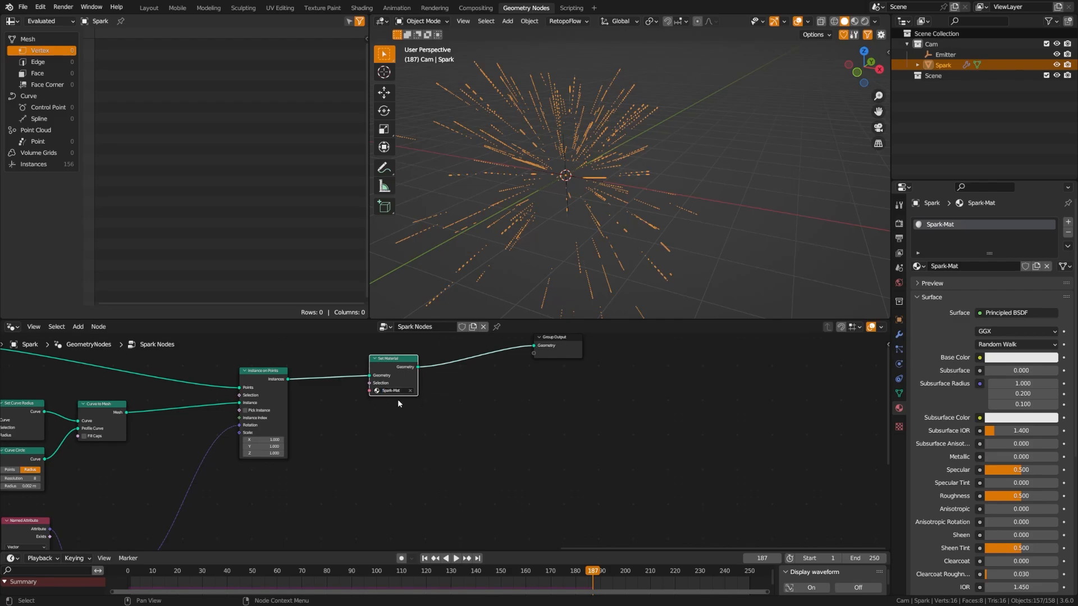
# Return to the Shading workspace, deselect the sparks, save the project and bring the Spark-Mat shader nodes into view.
pyautogui.click(362, 8)
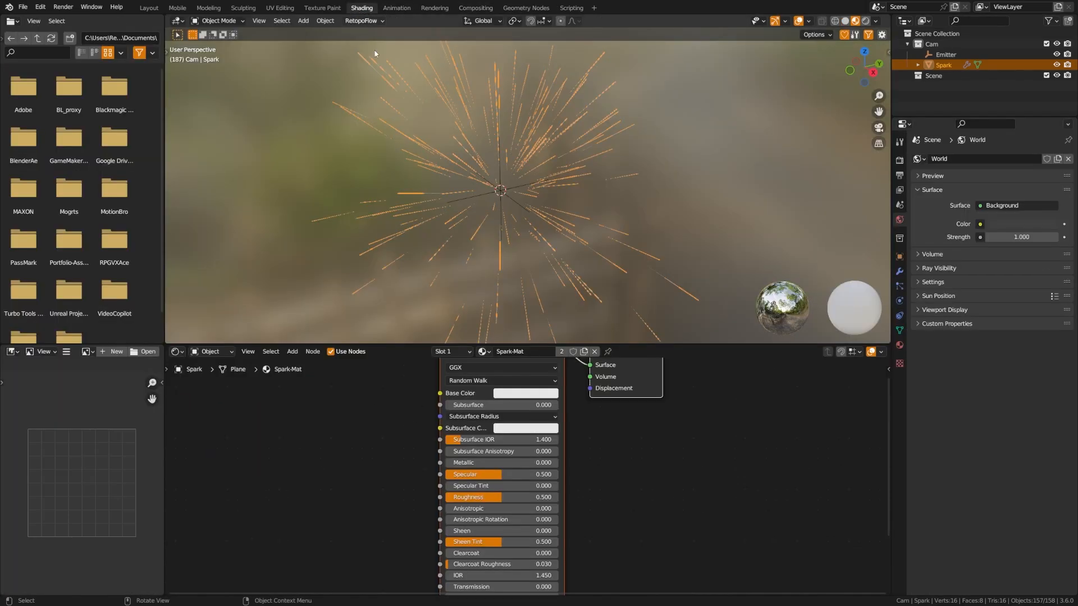
pyautogui.click(470, 280)
pyautogui.hotkey('ctrl', 's')
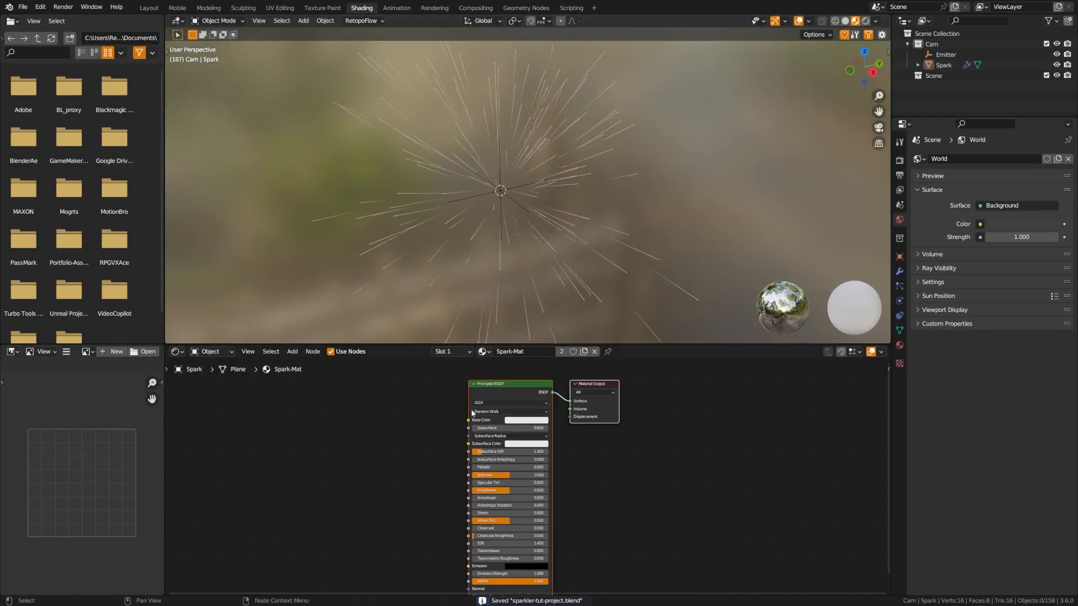
pyautogui.scroll(2, 409, 416)
pyautogui.moveTo(409, 417); pyautogui.dragTo(456, 424, button='middle')
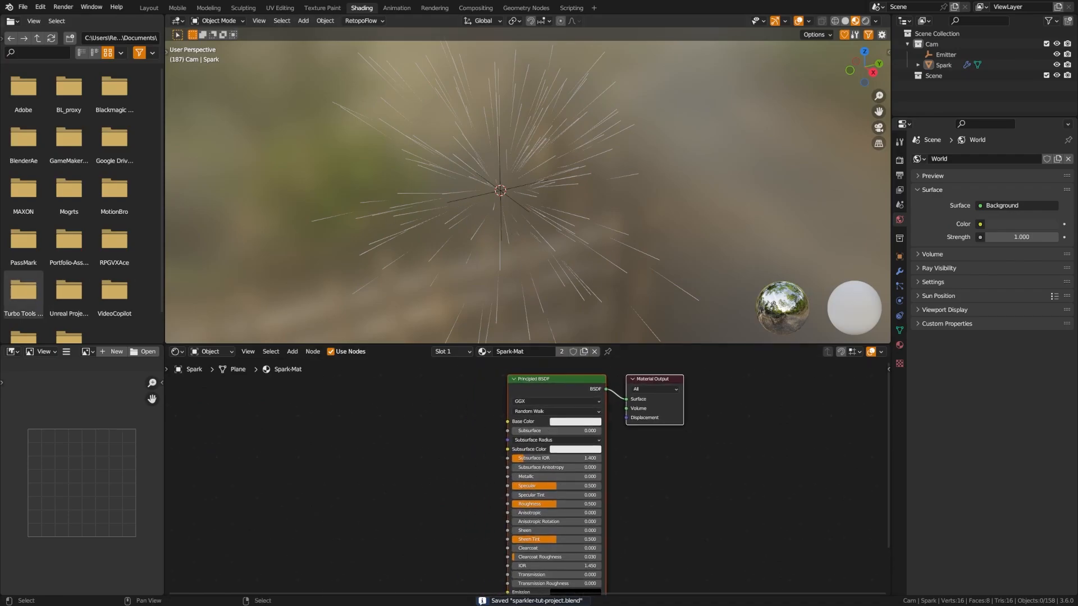
# Set the render engine to Eevee, show the viewport in rendered shading and save the project.
pyautogui.click(899, 160)
pyautogui.click(1011, 158)
pyautogui.click(1005, 174)
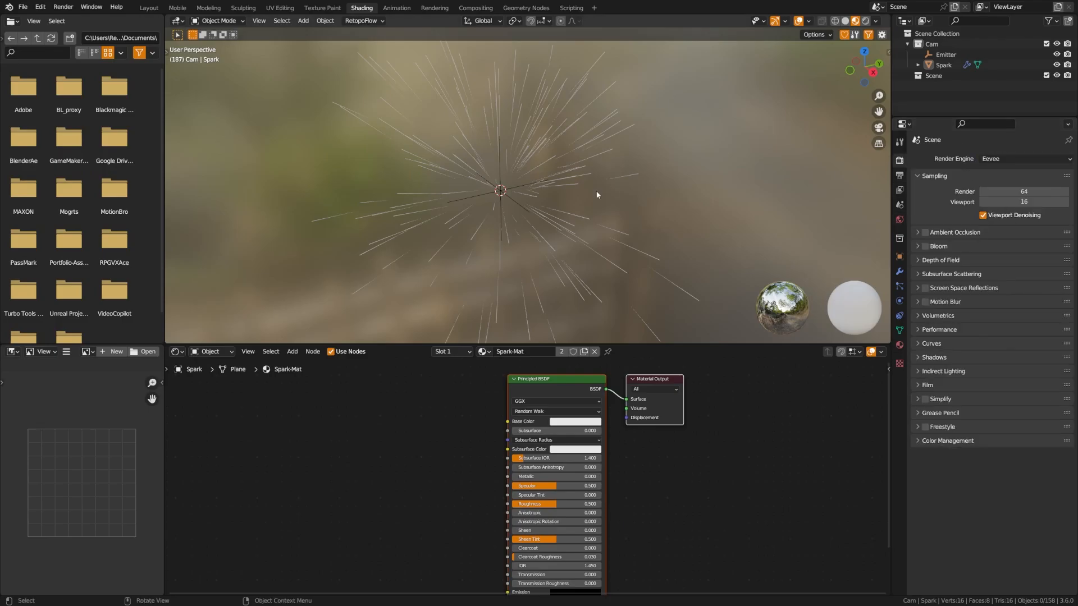
pyautogui.press('z')
pyautogui.click(541, 215)
pyautogui.hotkey('ctrl', 's')
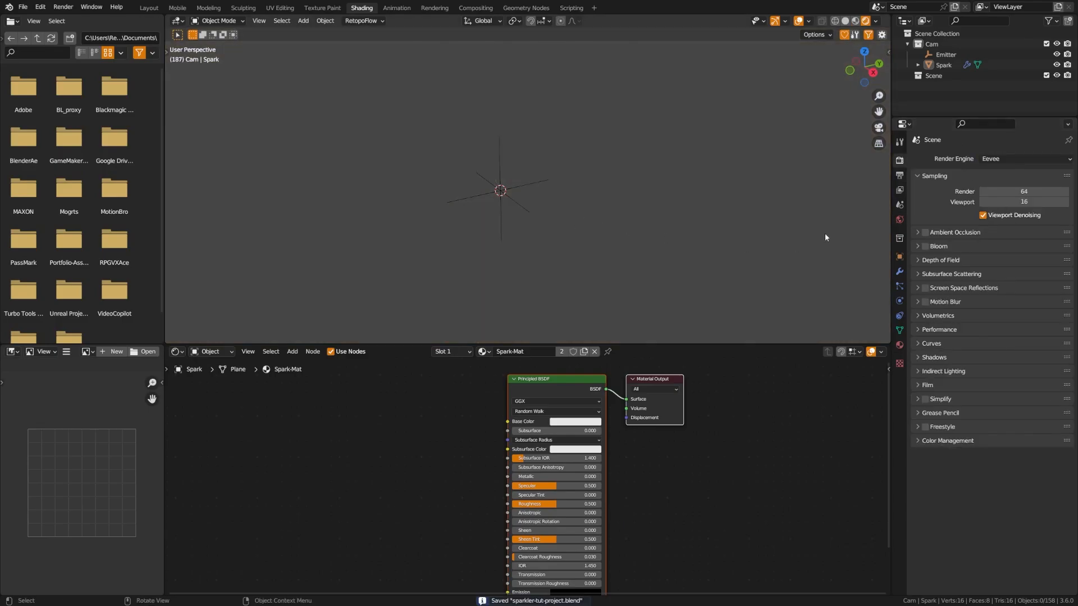
# Set the world background color to black.
pyautogui.click(899, 219)
pyautogui.click(994, 227)
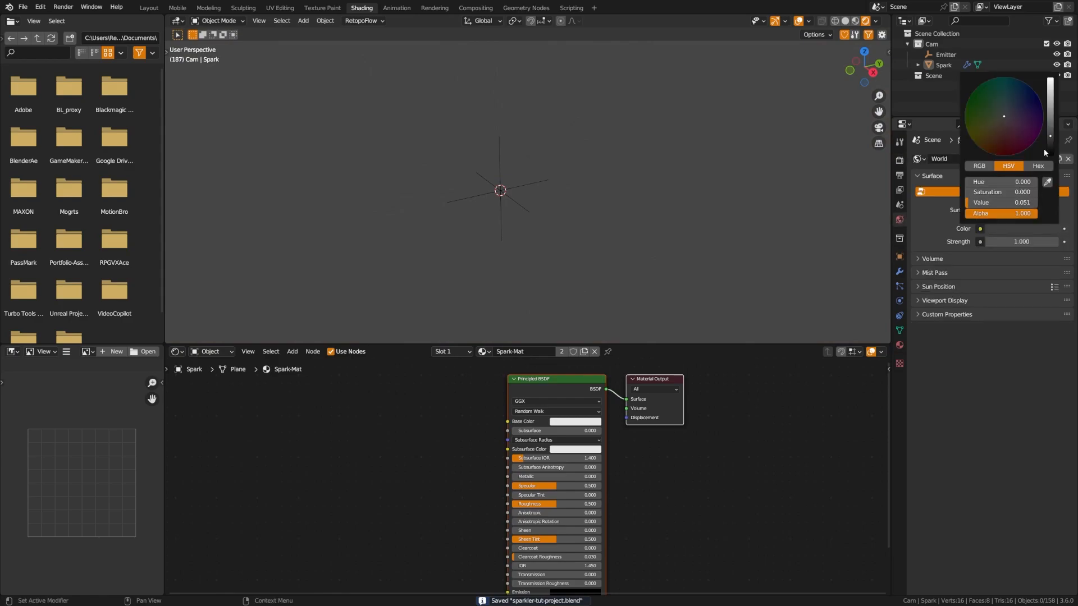
pyautogui.moveTo(1045, 149); pyautogui.dragTo(1050, 154)
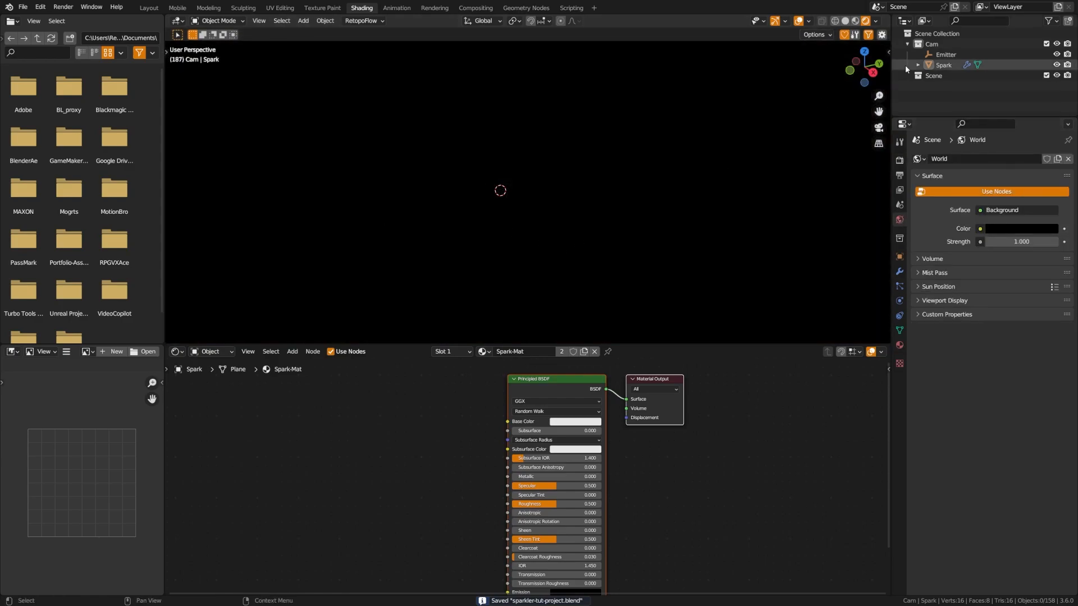
# Select the Spark object and delete the Principled BSDF node from its Spark-Mat material.
pyautogui.click(941, 67)
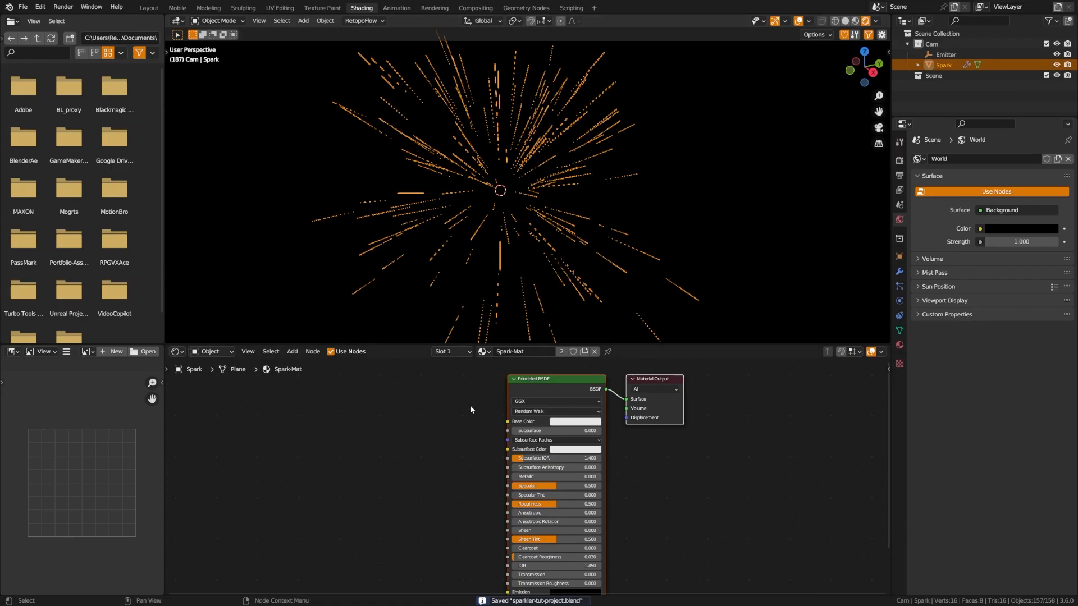
pyautogui.scroll(-1, 470, 406)
pyautogui.moveTo(490, 416); pyautogui.dragTo(480, 426, button='middle')
pyautogui.press('x')
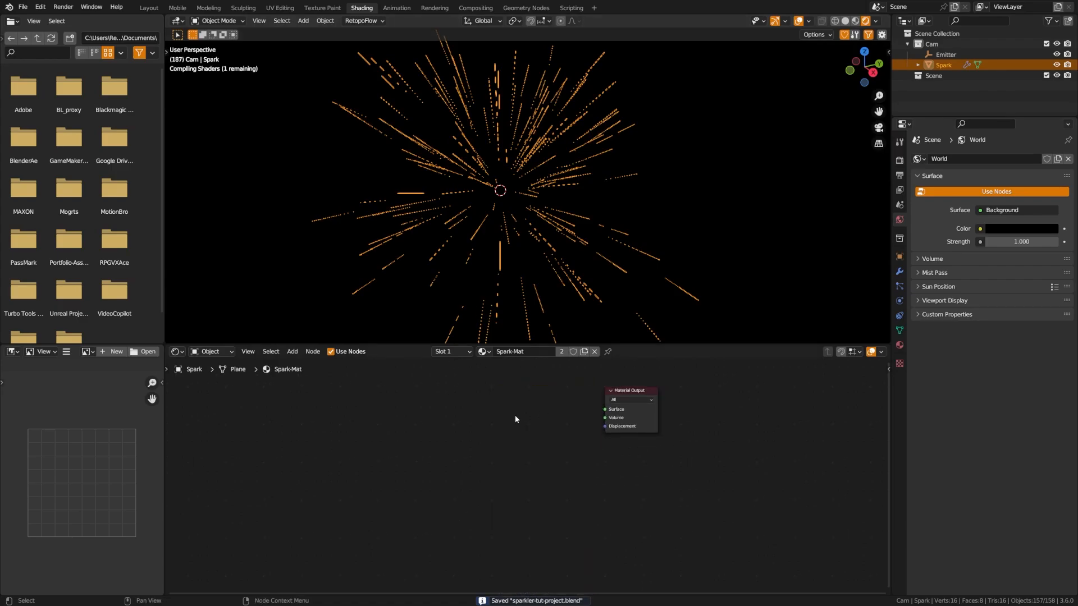
# Add an Emission shader to Spark-Mat, connect it to the Surface of Material Output and deselect the sparks.
pyautogui.hotkey('shift', 'a')
pyautogui.write('emiss')
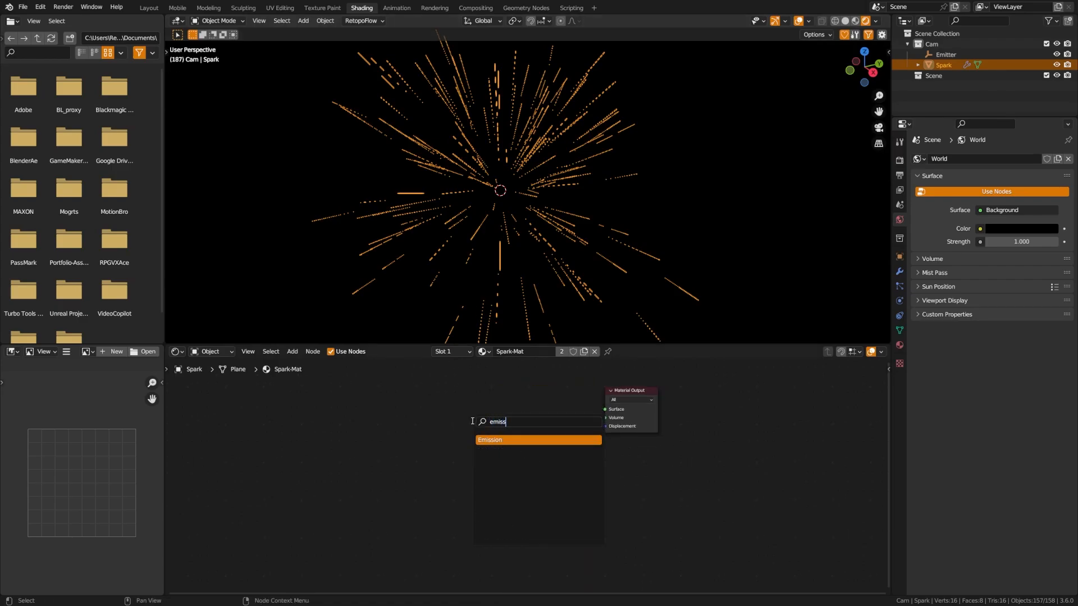
pyautogui.press('Return')
pyautogui.click(472, 424)
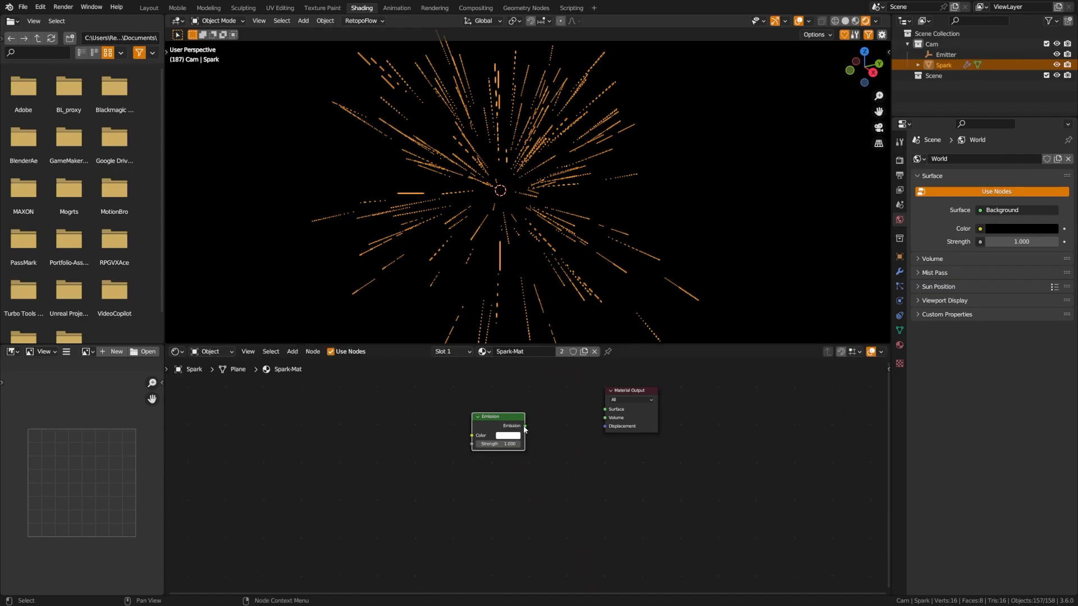
pyautogui.moveTo(525, 426); pyautogui.dragTo(604, 409)
pyautogui.moveTo(501, 422); pyautogui.dragTo(495, 418)
pyautogui.click(557, 291)
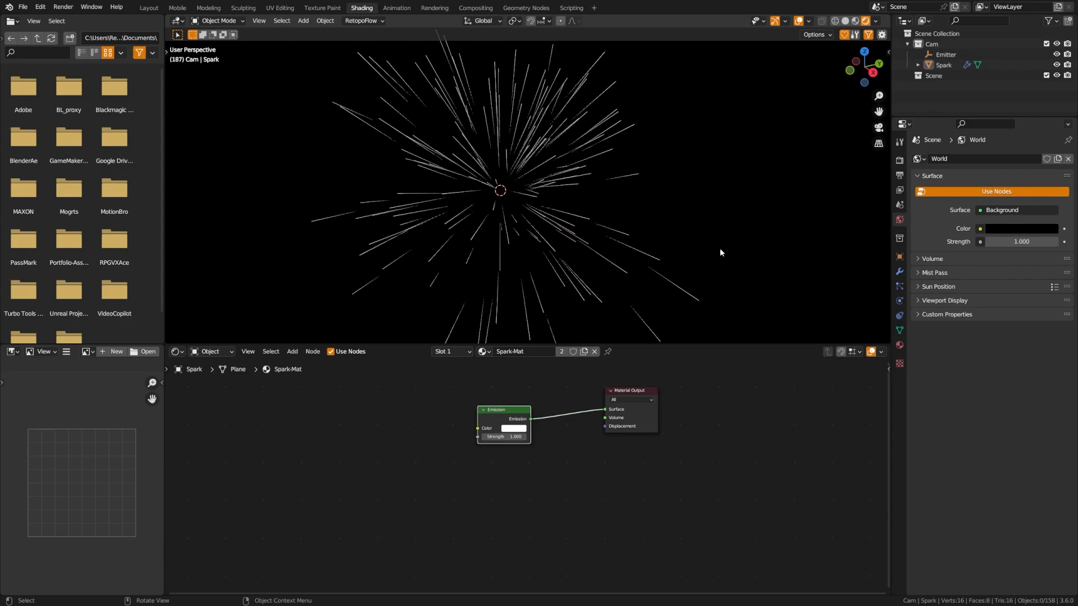
# Enable Bloom in the render settings and raise its intensity to 0.100.
pyautogui.click(899, 160)
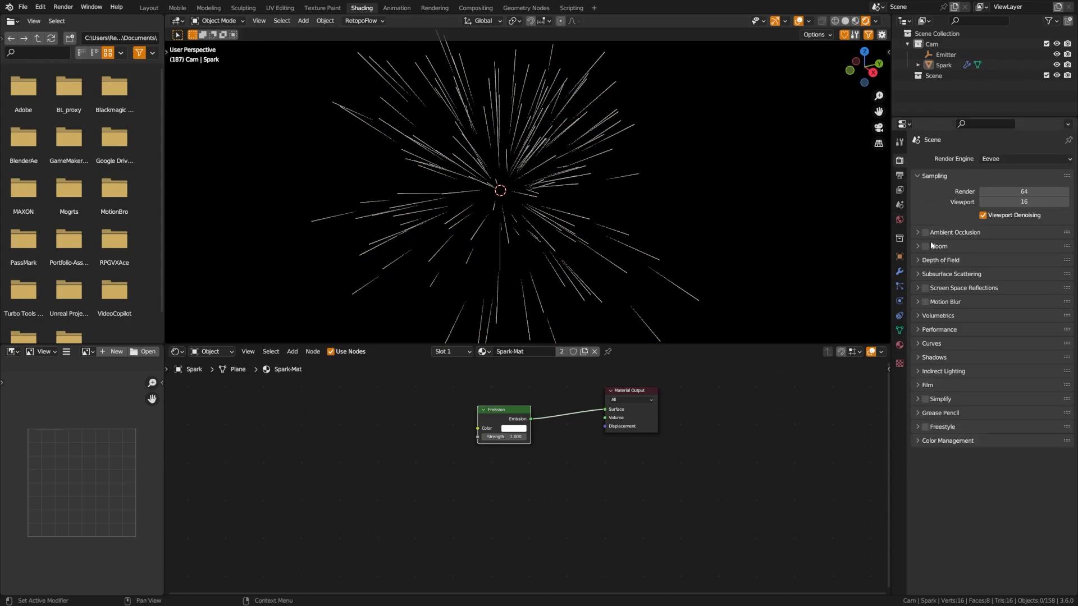
pyautogui.click(932, 247)
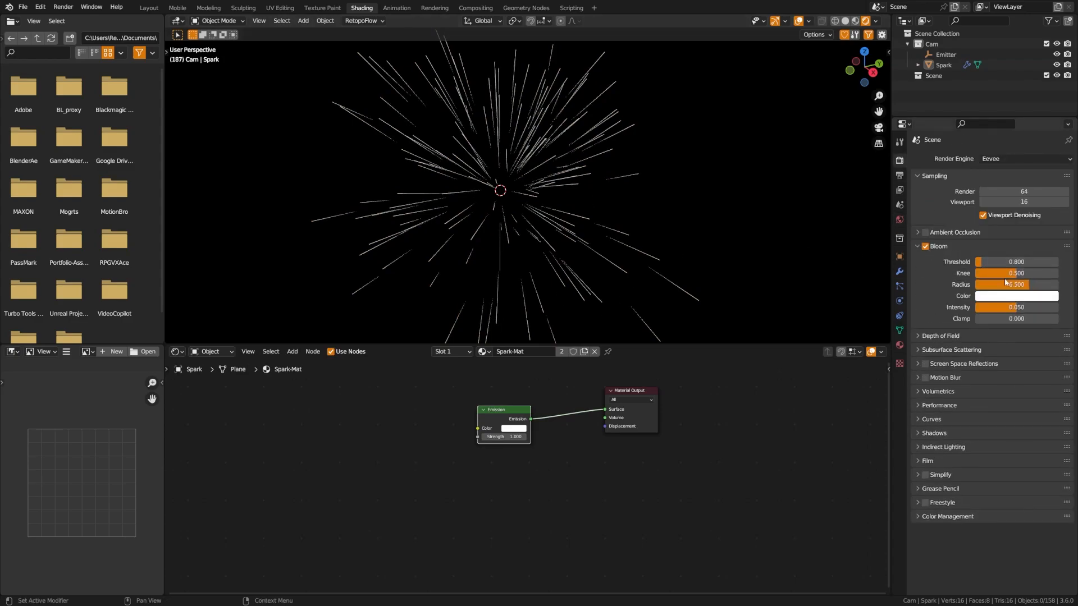
pyautogui.moveTo(1009, 308); pyautogui.dragTo(1058, 308)
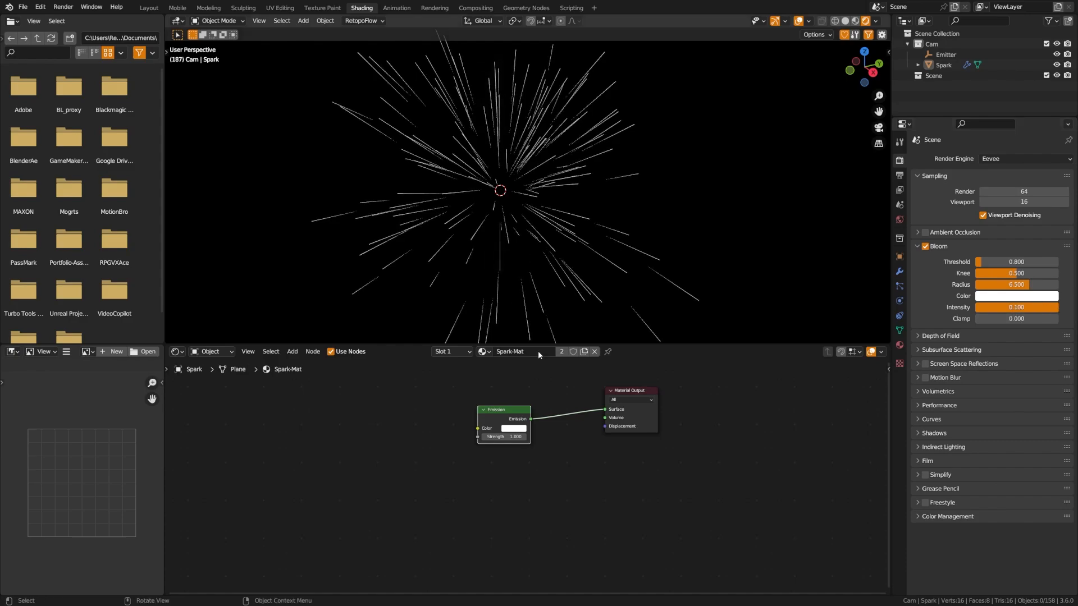
# Set the Emission strength to 120 and play the animation briefly to preview the glowing sparks.
pyautogui.scroll(2, 501, 445)
pyautogui.click(519, 432)
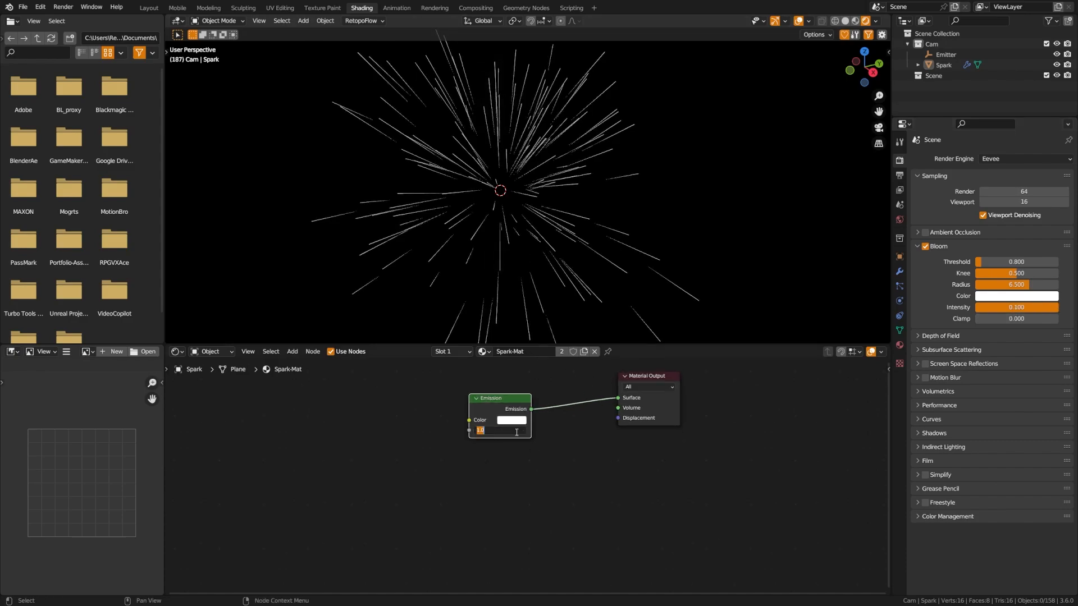
pyautogui.write('120')
pyautogui.press('Return')
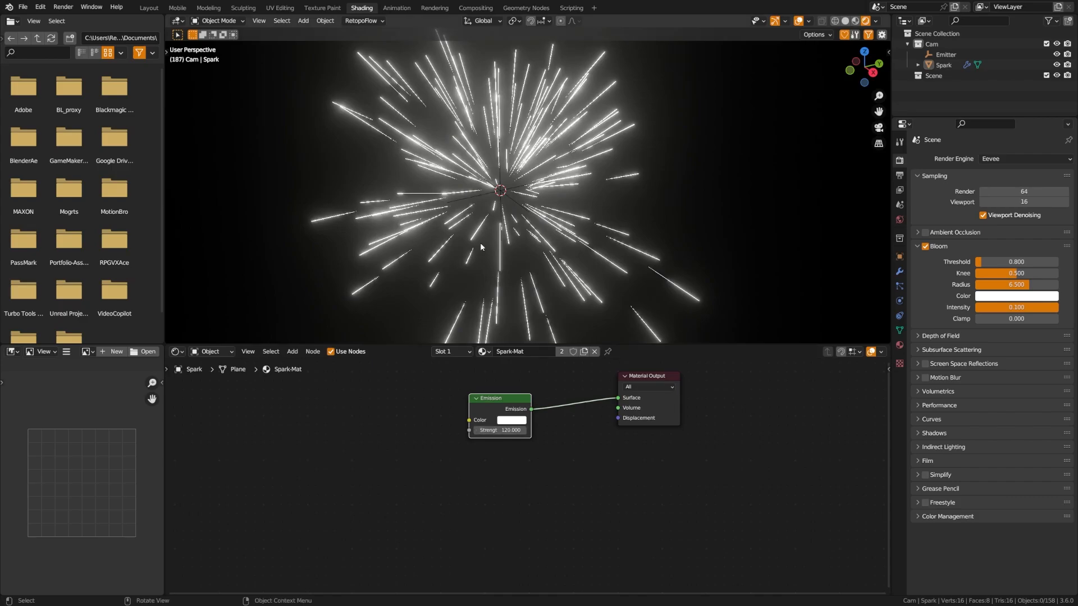
pyautogui.press('space')
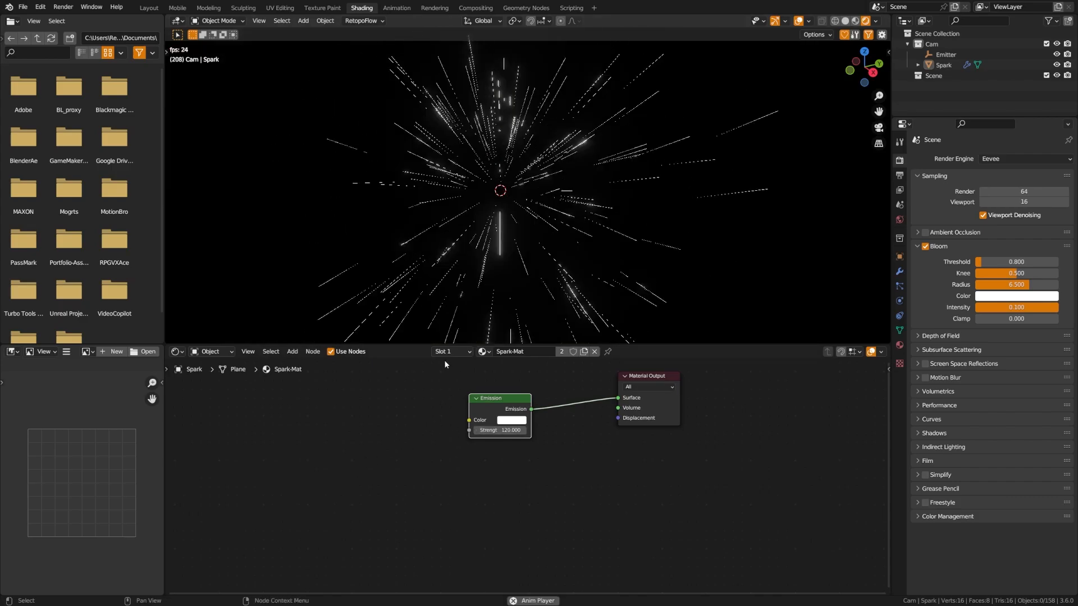
pyautogui.press('space')
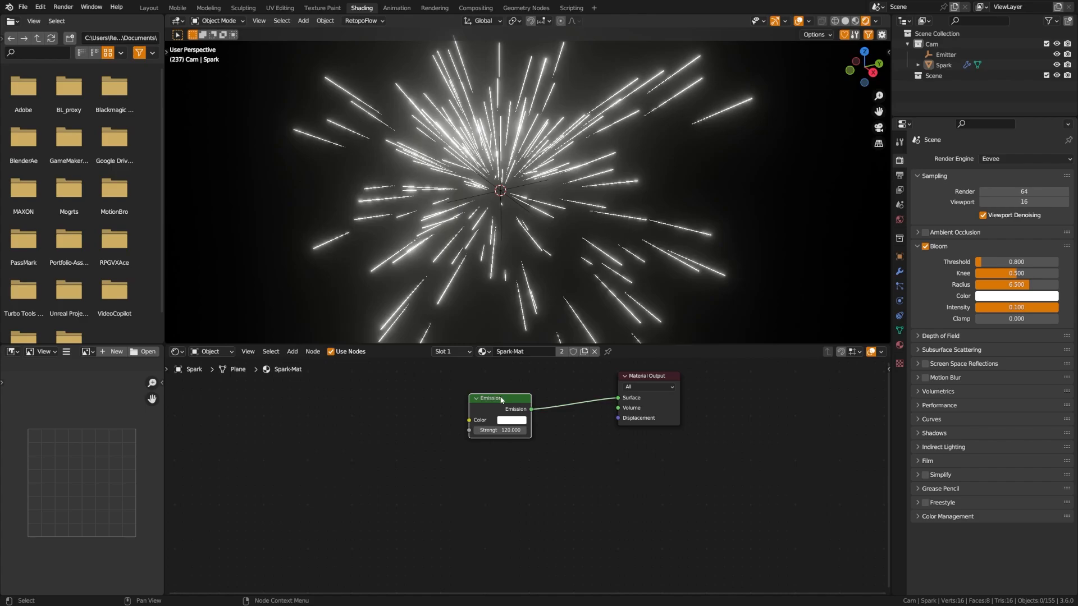
# Move the Emission node closer to the Material Output node.
pyautogui.moveTo(501, 400); pyautogui.dragTo(586, 394)
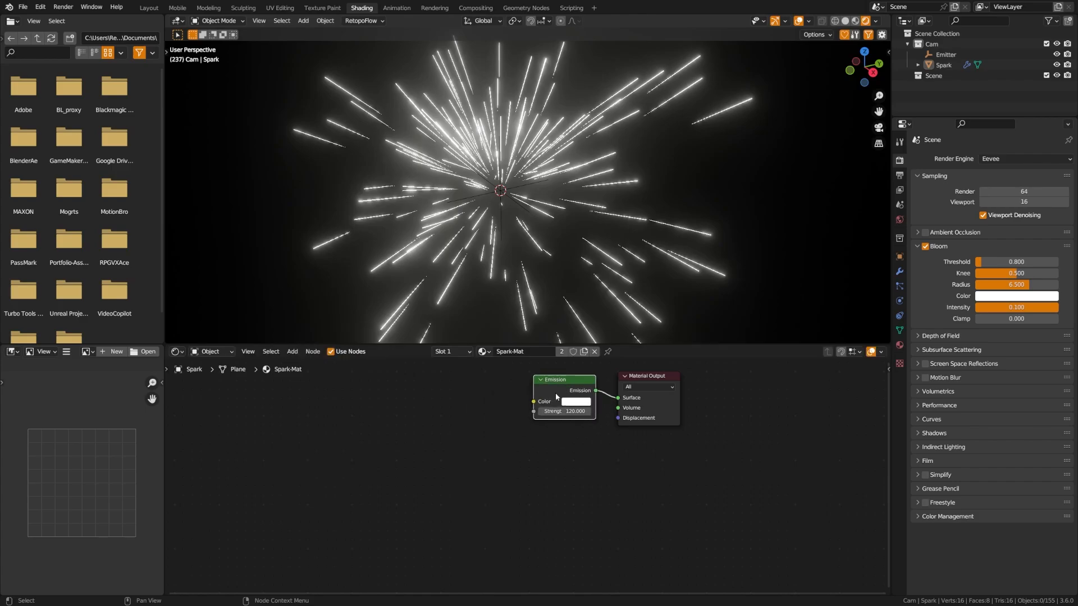
pyautogui.moveTo(380, 422); pyautogui.dragTo(438, 436, button='middle')
pyautogui.hotkey('shift', 'a')
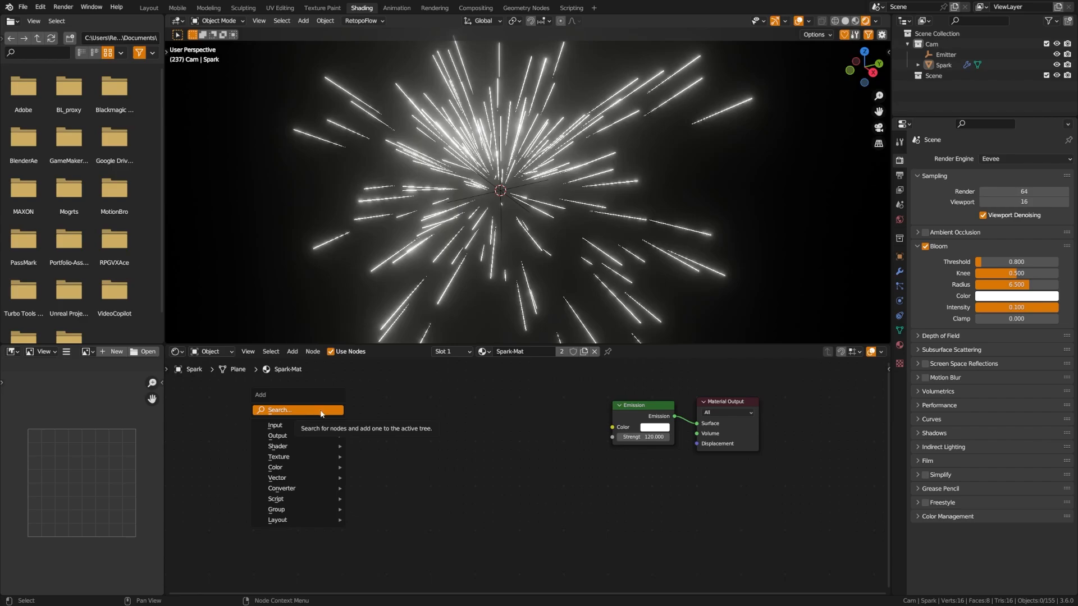
pyautogui.click(321, 412)
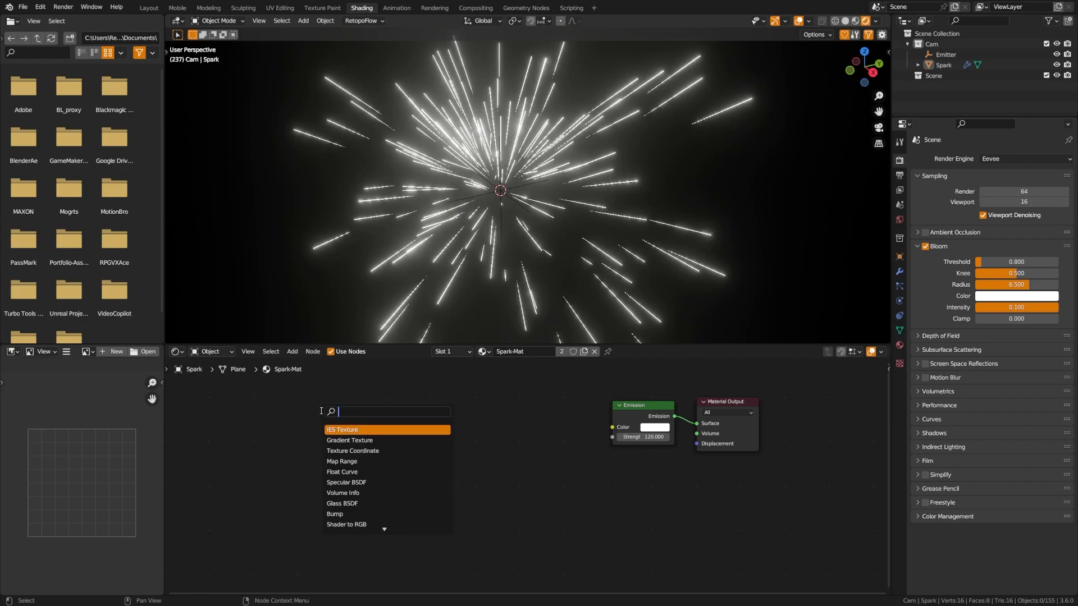
pyautogui.press('Escape')
pyautogui.moveTo(504, 418); pyautogui.dragTo(456, 405, button='middle')
# Add a Color Ramp node and connect its Color output to the Color input of the Emission node.
pyautogui.hotkey('shift', 'a')
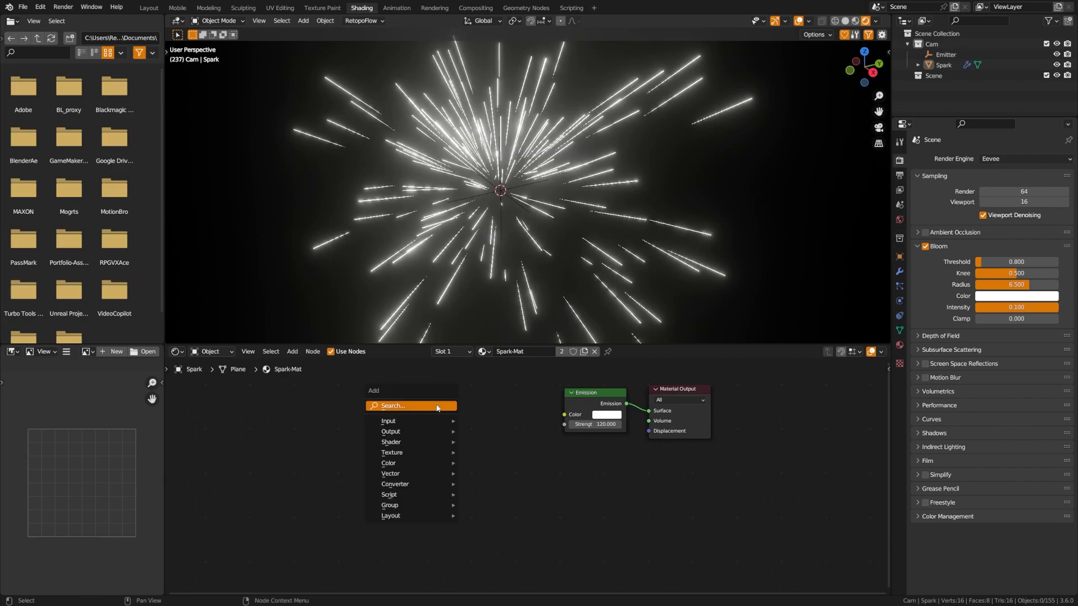
pyautogui.click(437, 404)
pyautogui.write('color')
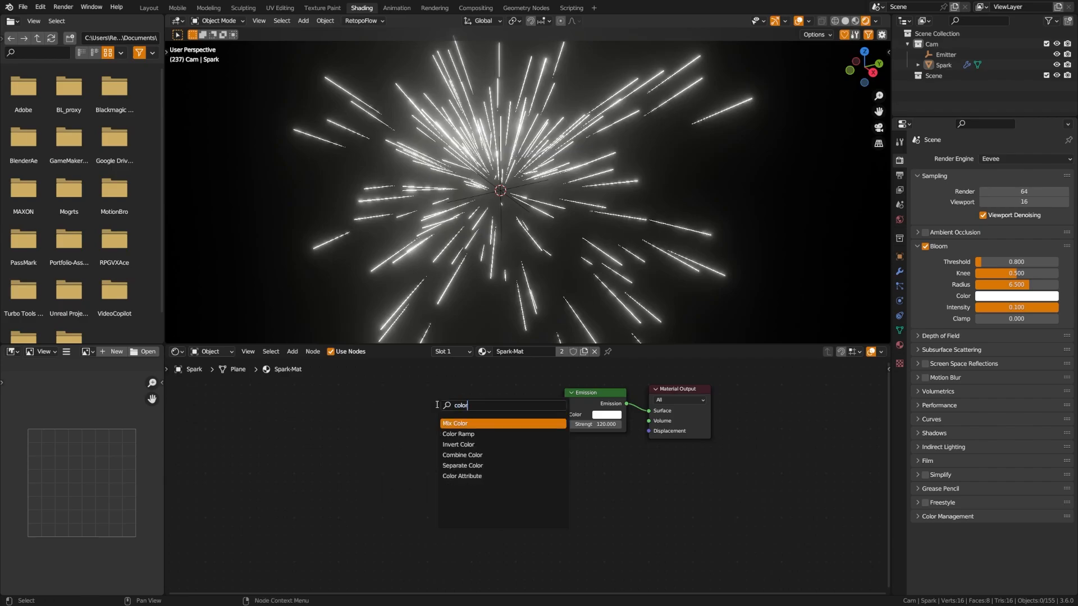
pyautogui.click(458, 434)
pyautogui.click(419, 398)
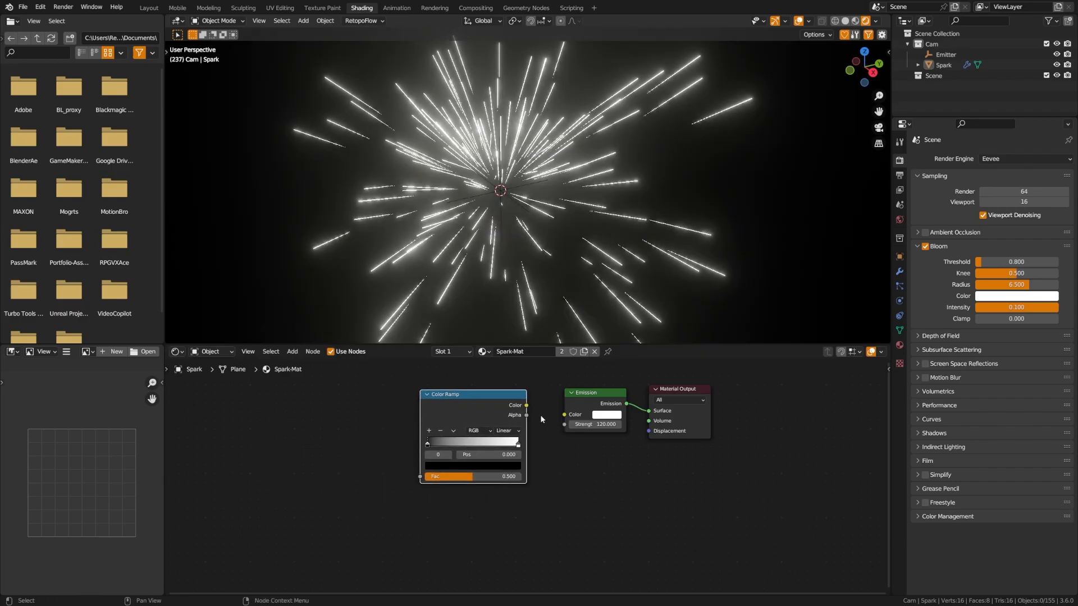
pyautogui.moveTo(527, 405); pyautogui.dragTo(565, 414)
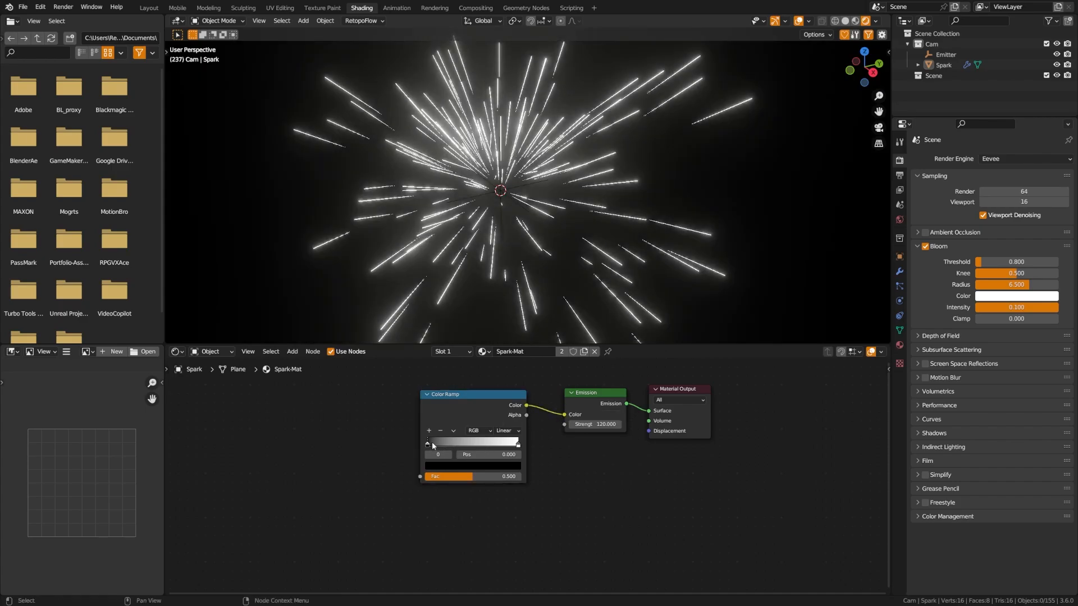
# Flip the Color Ramp to run from white to black and add three stops at 0.500, 0.250 and 0.125.
pyautogui.moveTo(432, 444)
pyautogui.mouseDown()
pyautogui.moveTo(417, 448)
pyautogui.moveTo(474, 446)
pyautogui.moveTo(432, 449)
pyautogui.mouseUp()
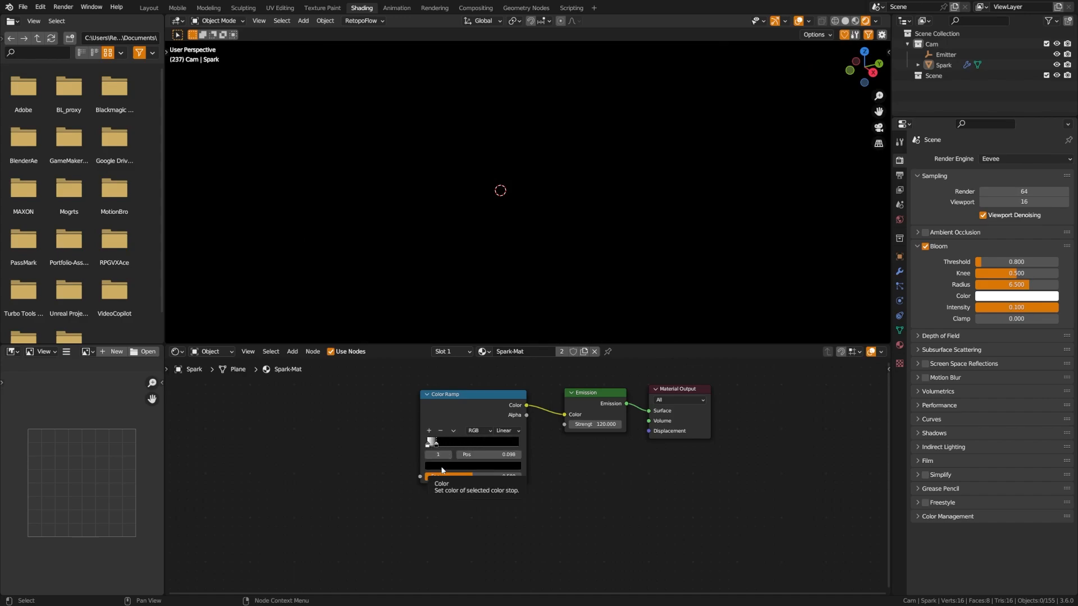
pyautogui.moveTo(435, 444); pyautogui.dragTo(518, 445)
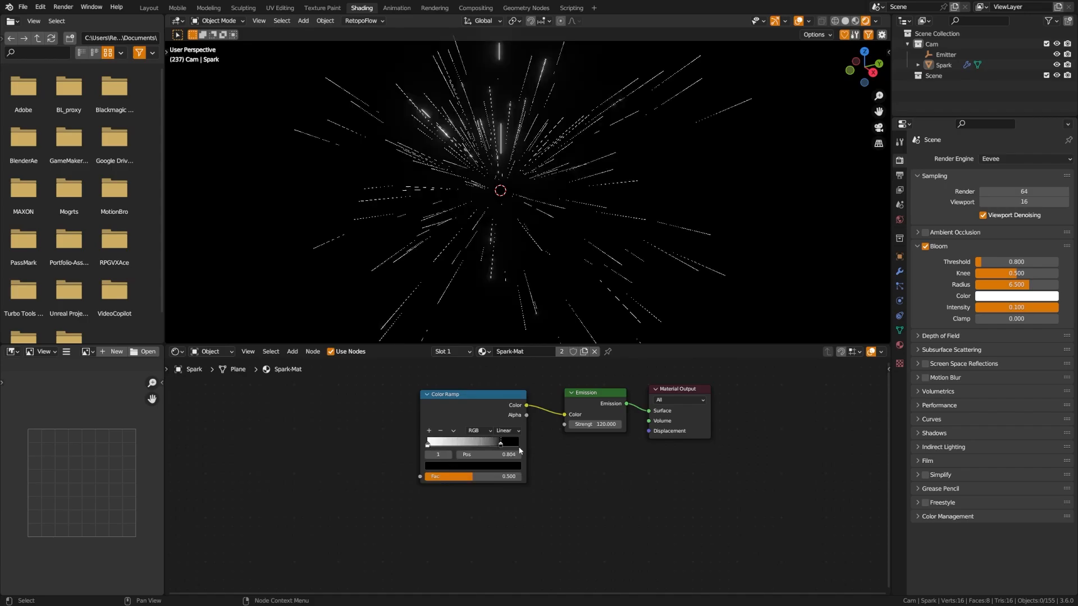
pyautogui.click(429, 430)
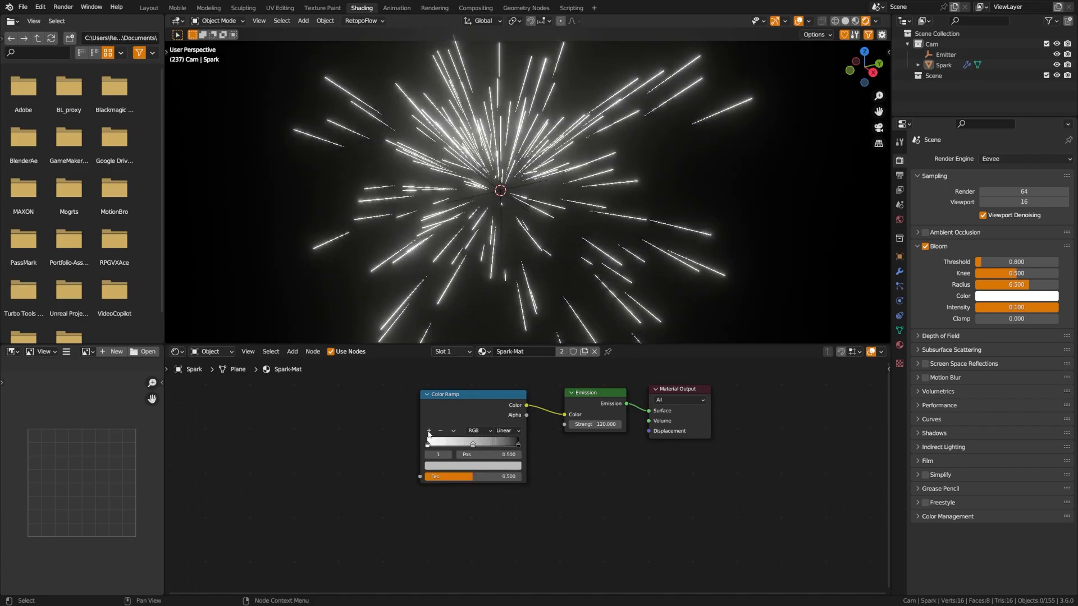
pyautogui.click(429, 431)
pyautogui.click(429, 431)
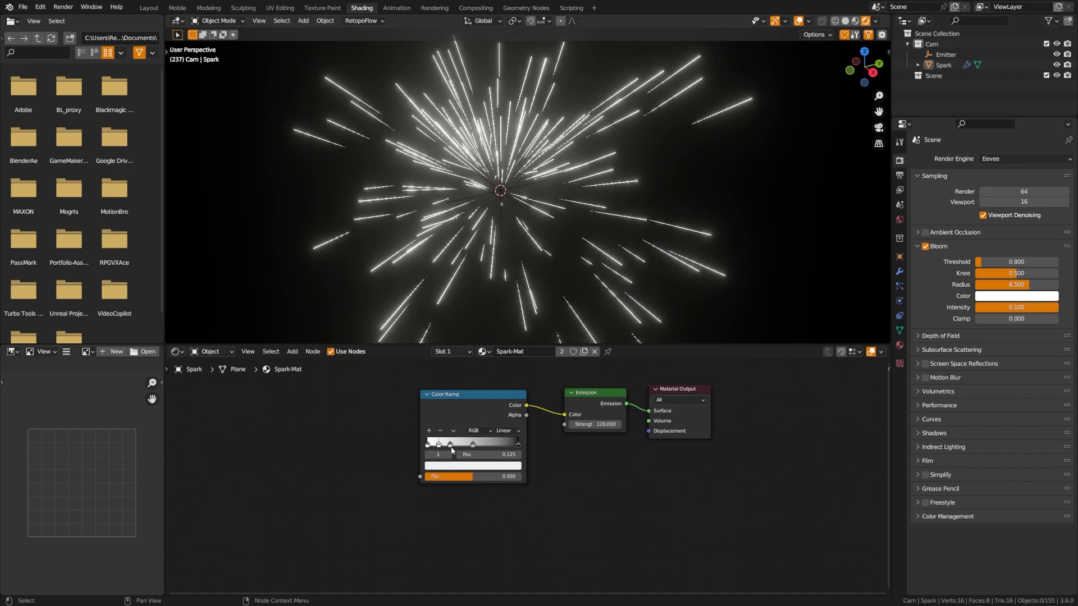
# Color the ramp's intermediate stops yellow at 0.125, orange at 0.250 and red at 0.500.
pyautogui.click(443, 466)
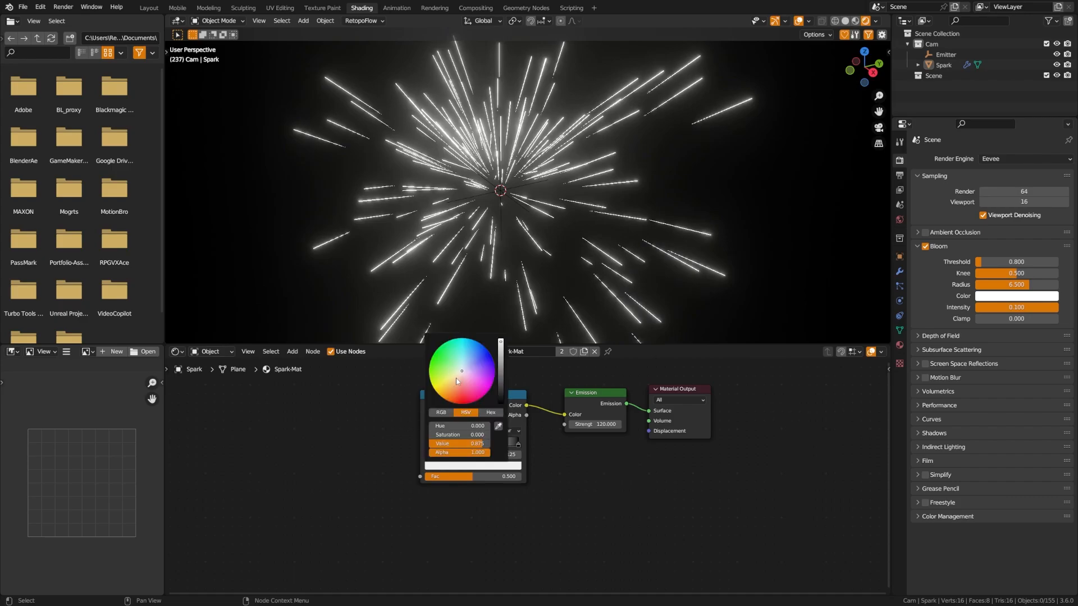
pyautogui.moveTo(457, 381); pyautogui.dragTo(445, 389)
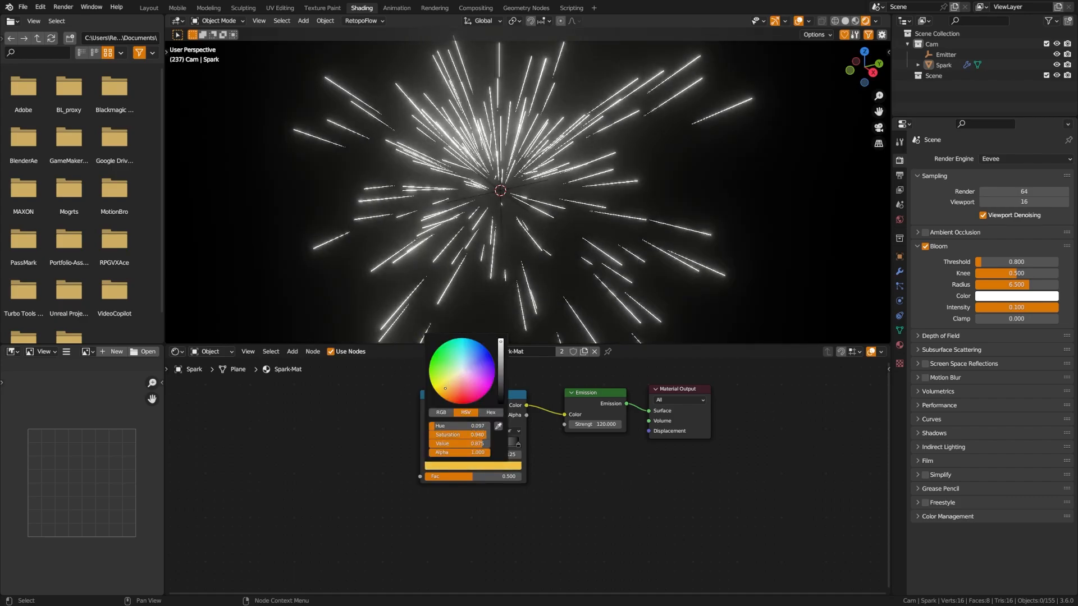
pyautogui.click(450, 444)
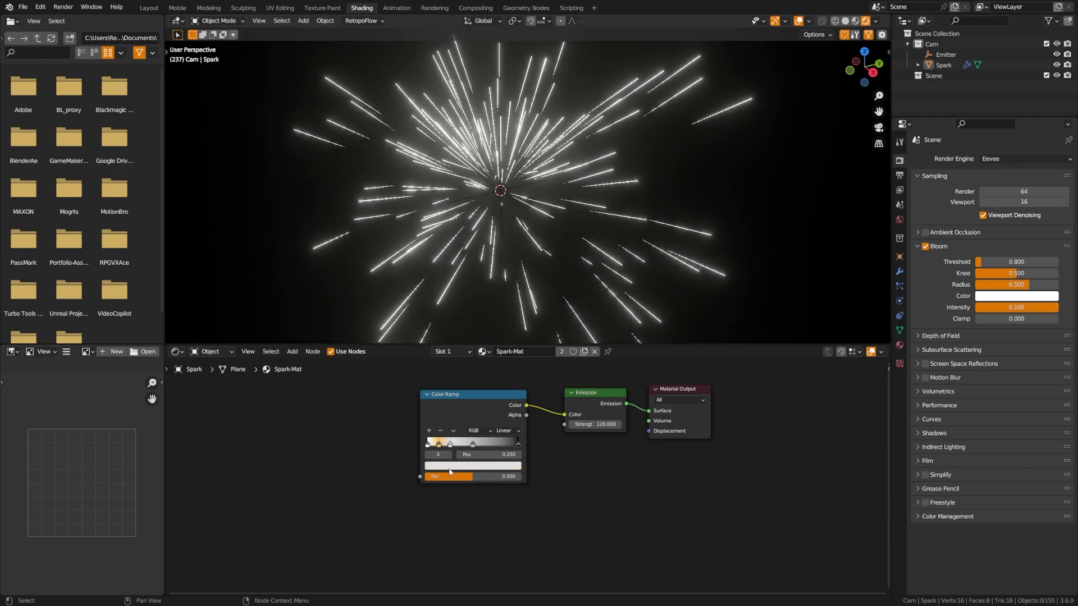
pyautogui.click(449, 467)
pyautogui.moveTo(452, 387); pyautogui.dragTo(444, 397)
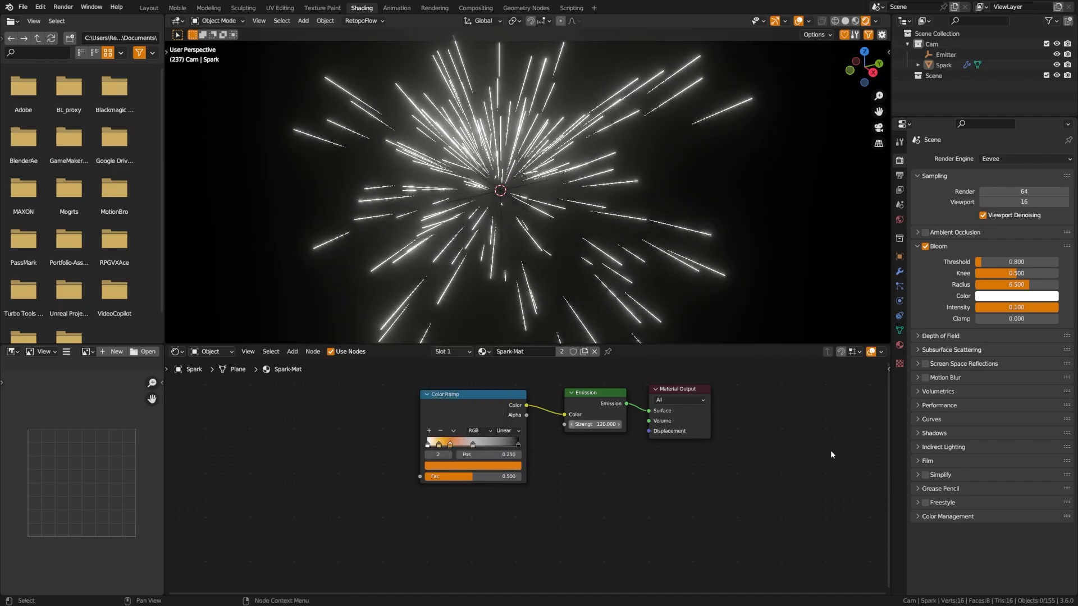
pyautogui.click(473, 445)
pyautogui.click(475, 465)
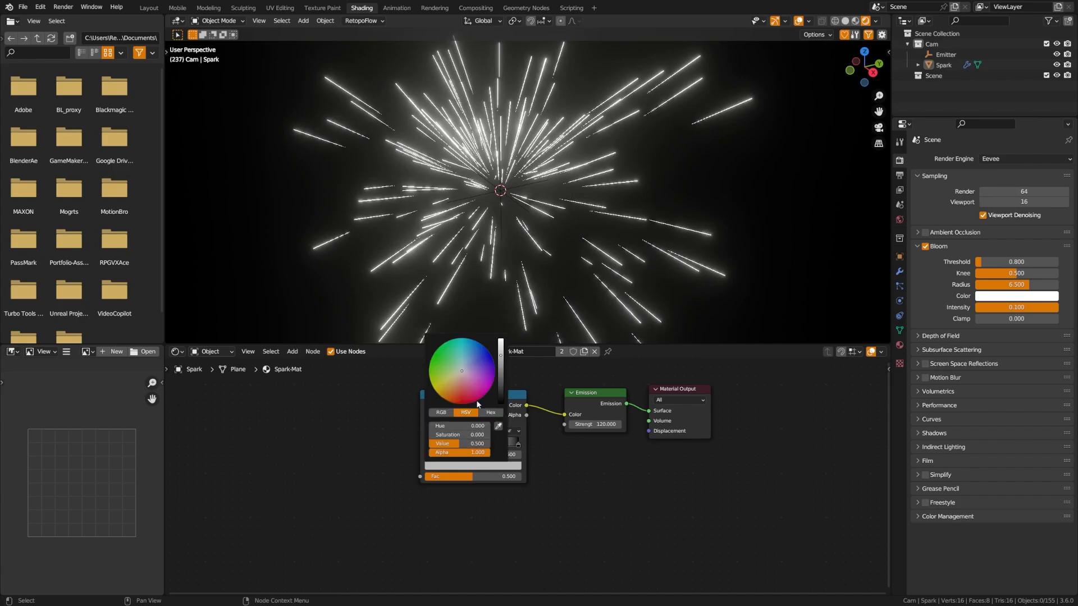
pyautogui.click(476, 401)
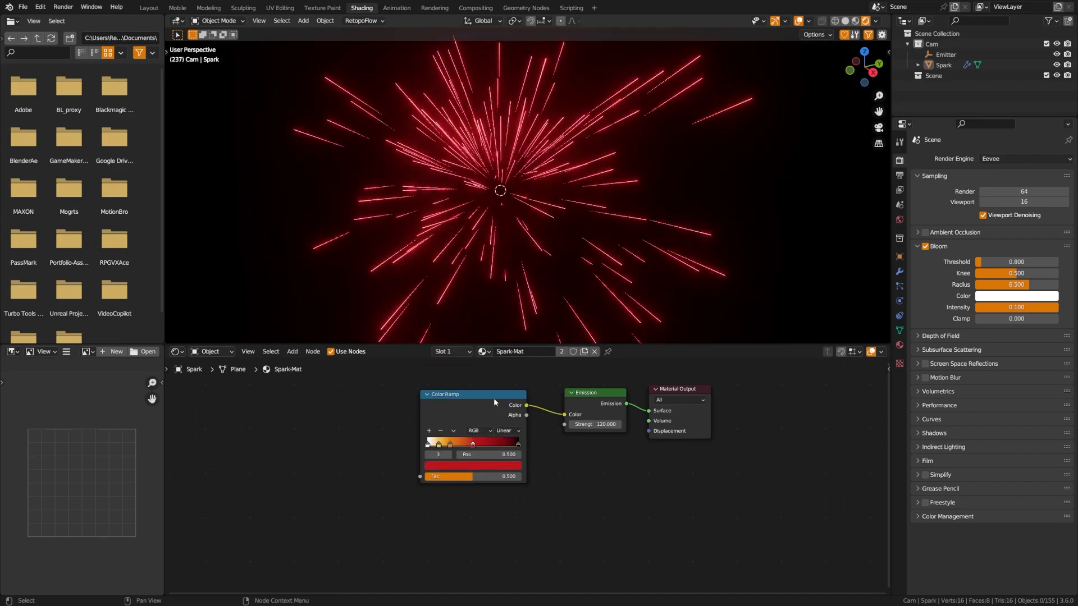
# Move the Color Ramp node slightly lower and play the animation briefly to preview the spark color.
pyautogui.moveTo(493, 397); pyautogui.dragTo(498, 410)
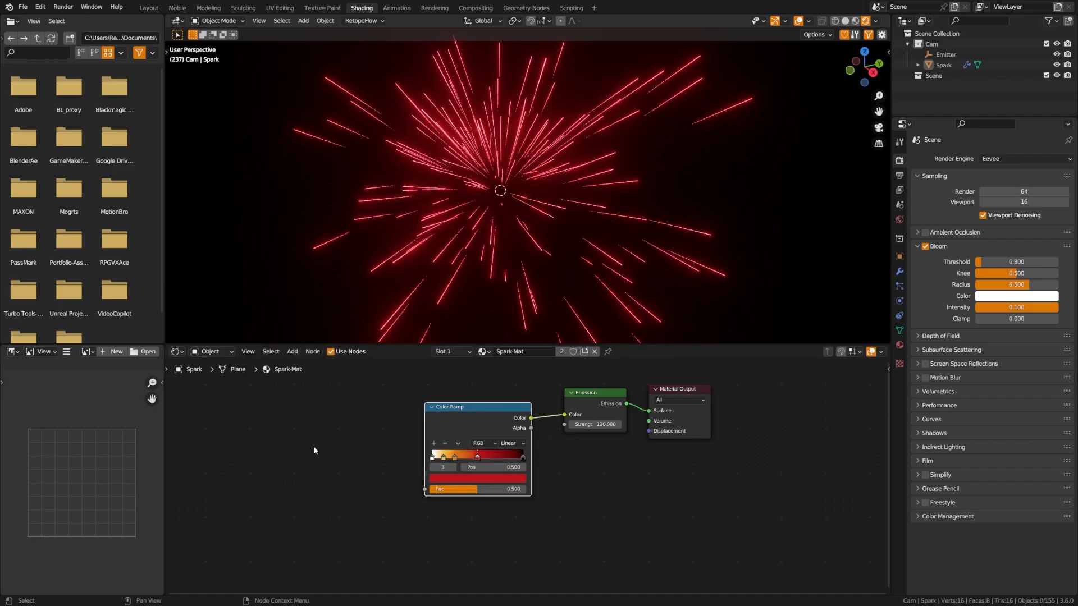
pyautogui.moveTo(262, 377); pyautogui.dragTo(305, 374, button='middle')
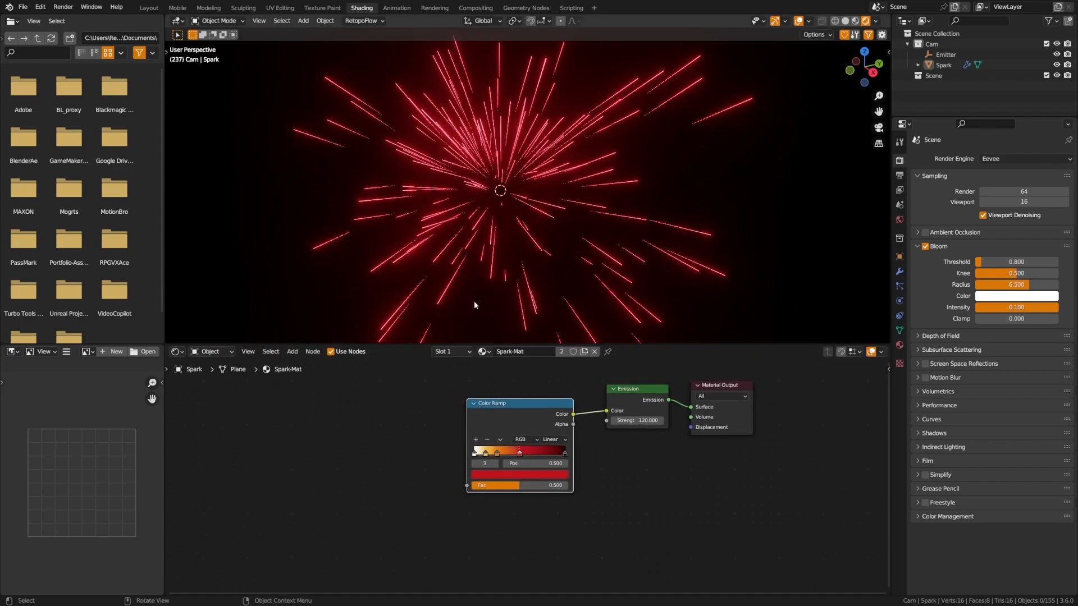
pyautogui.press('space')
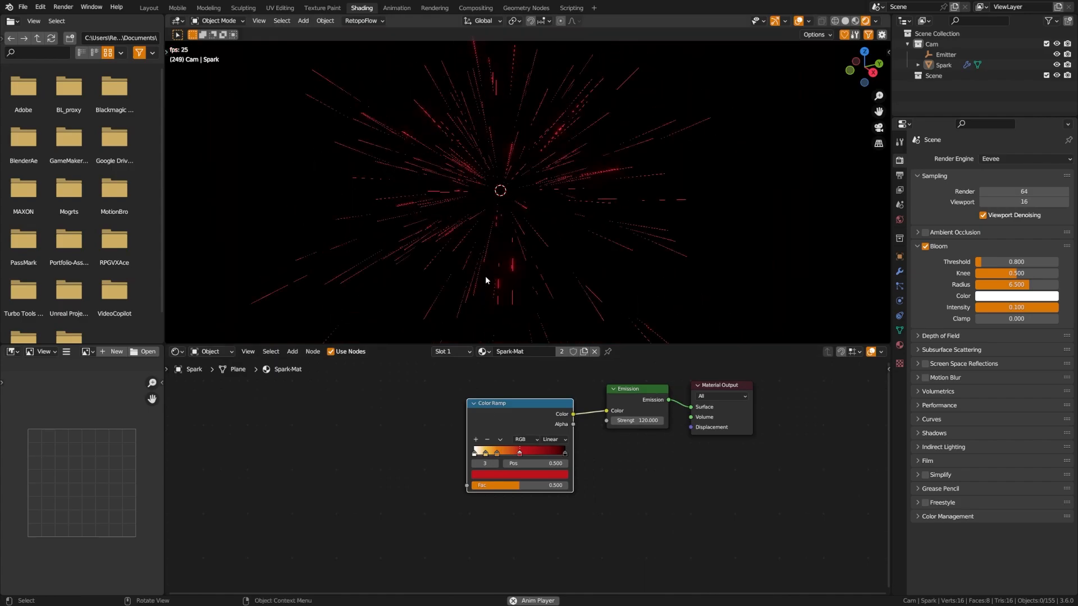
pyautogui.press('space')
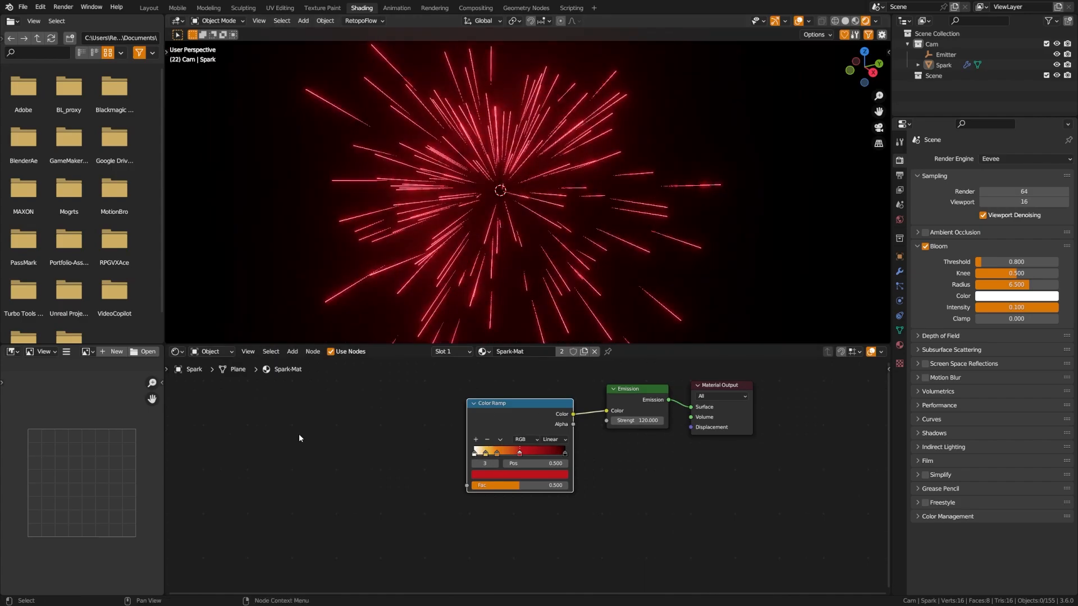
# Add an Attribute node and place it before the Color Ramp node.
pyautogui.moveTo(298, 438); pyautogui.dragTo(347, 433, button='middle')
pyautogui.scroll(-4, 537, 210)
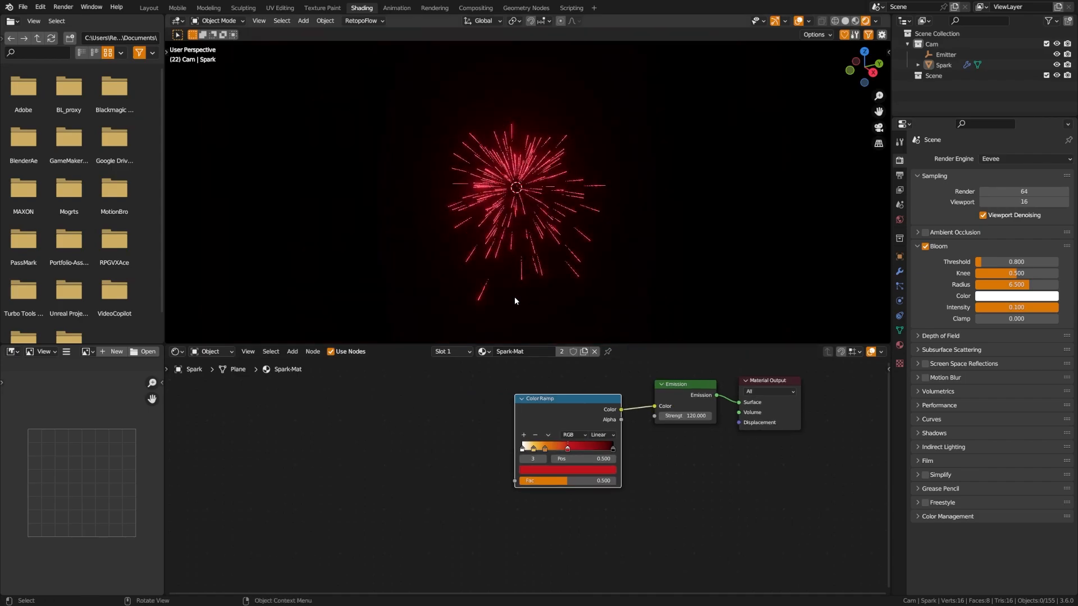
pyautogui.scroll(3, 406, 408)
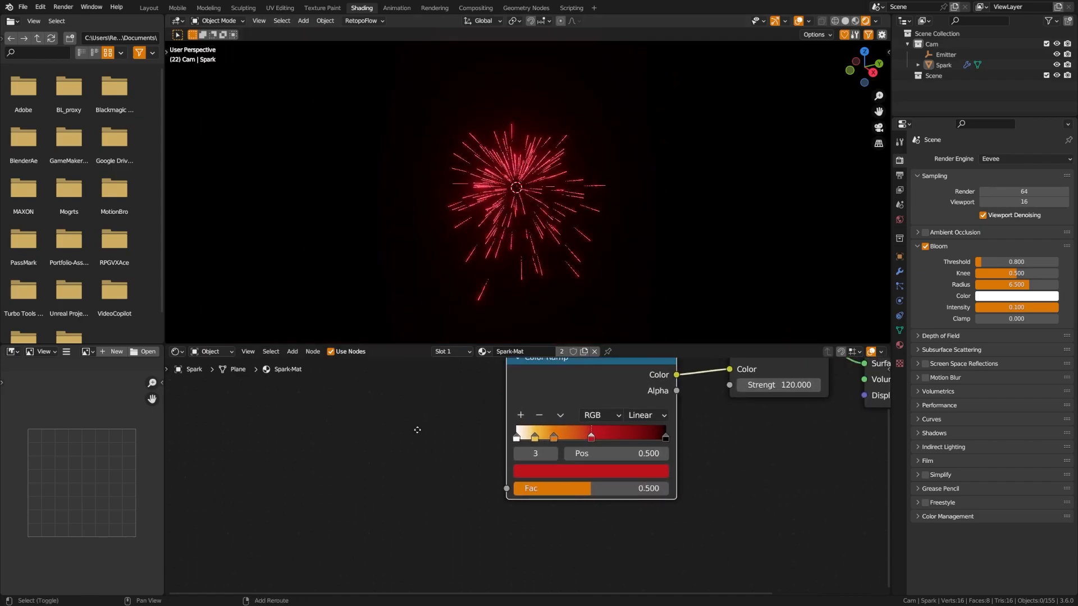
pyautogui.moveTo(350, 460); pyautogui.dragTo(350, 447, button='middle')
pyautogui.hotkey('shift', 'a')
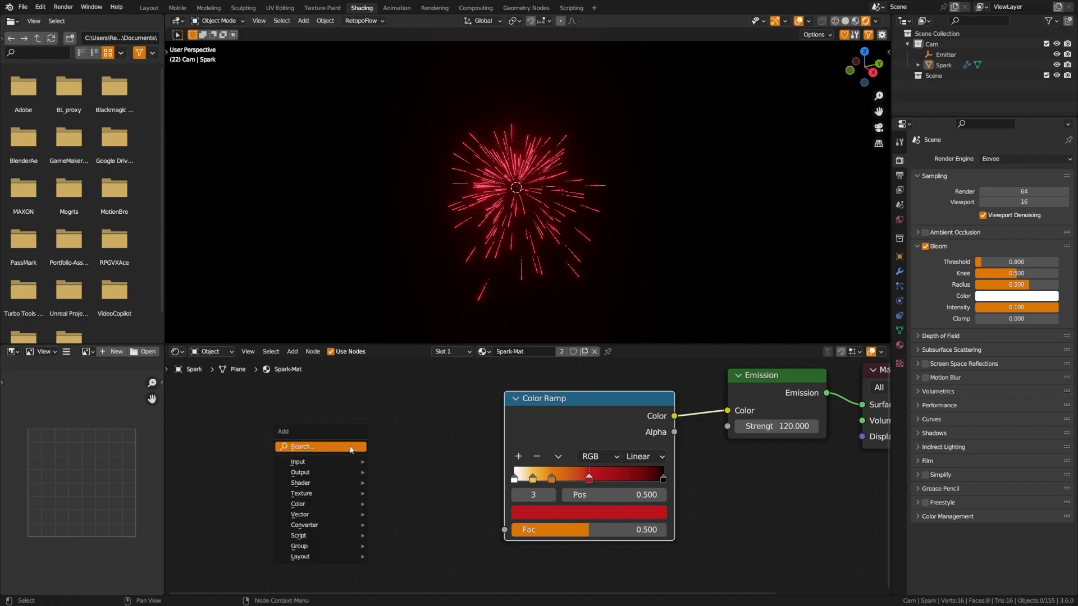
pyautogui.click(350, 447)
pyautogui.write('attribute')
pyautogui.press('Return')
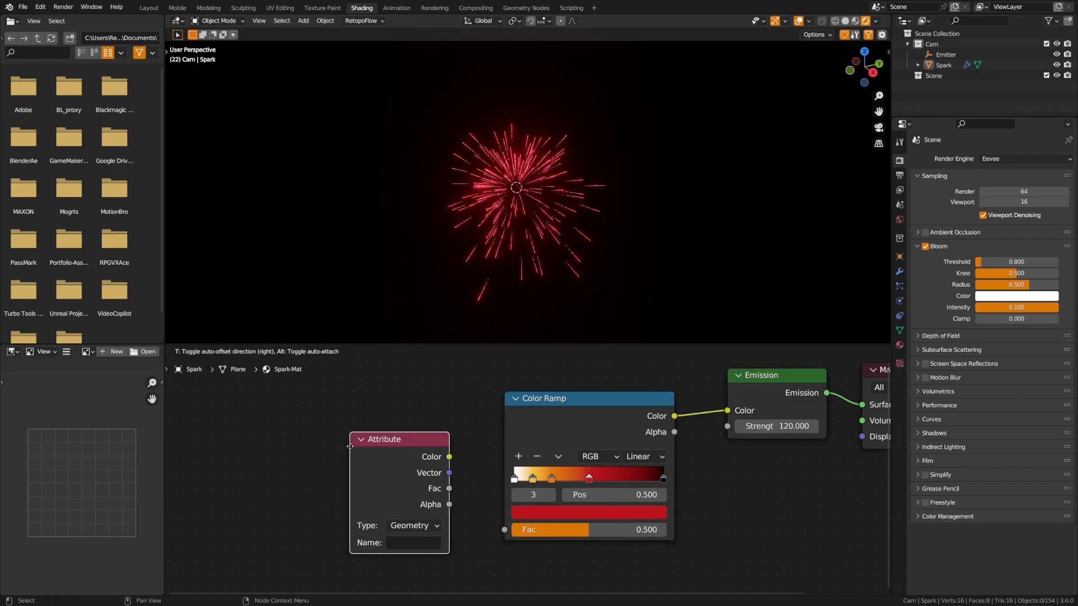
pyautogui.click(244, 419)
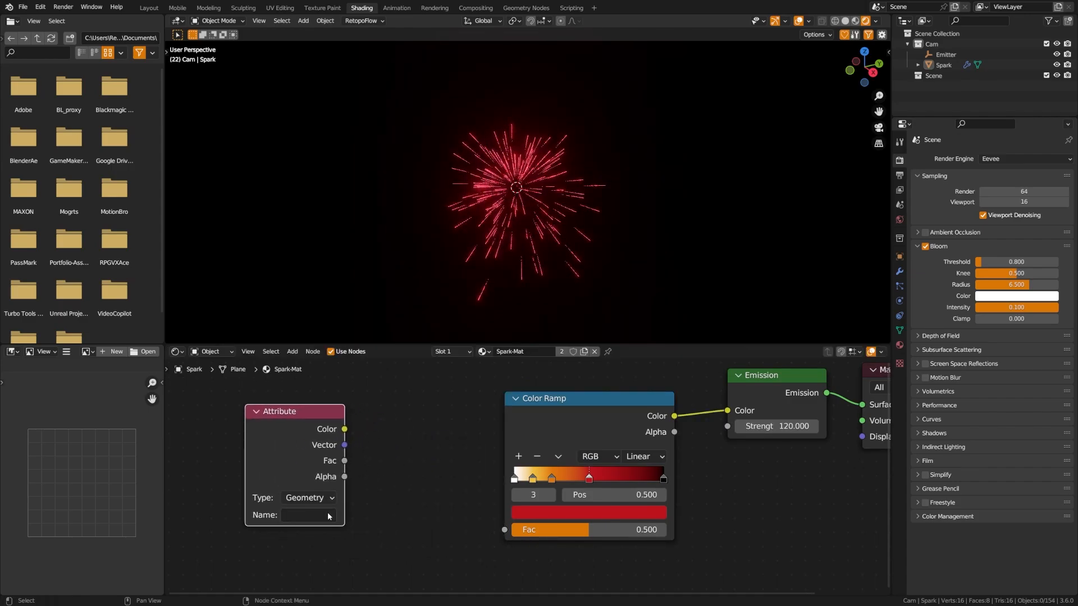
# Set the Attribute node's type to Instancer and its name to age, and move it farther from the Color Ramp.
pyautogui.click(309, 498)
pyautogui.click(303, 543)
pyautogui.press('g')
pyautogui.click(344, 461)
pyautogui.moveTo(317, 488); pyautogui.dragTo(366, 486, button='middle')
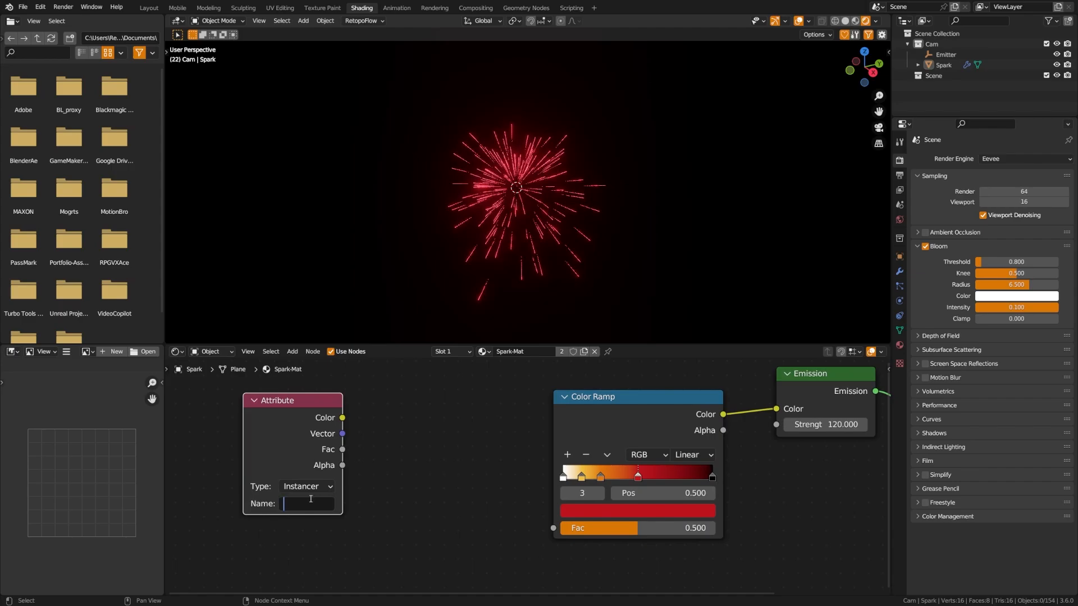
pyautogui.write('age')
pyautogui.press('Return')
pyautogui.press('g')
pyautogui.click(290, 459)
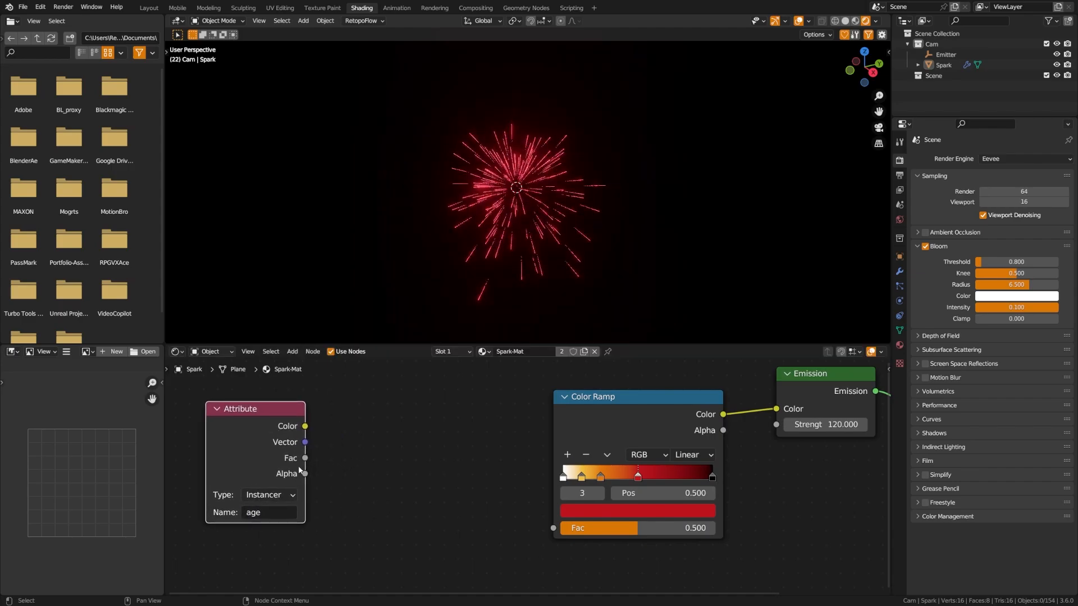
# Connect the Attribute's Fac output to the Color Ramp's Fac input and play the animation to check the colors.
pyautogui.moveTo(304, 458); pyautogui.dragTo(553, 528)
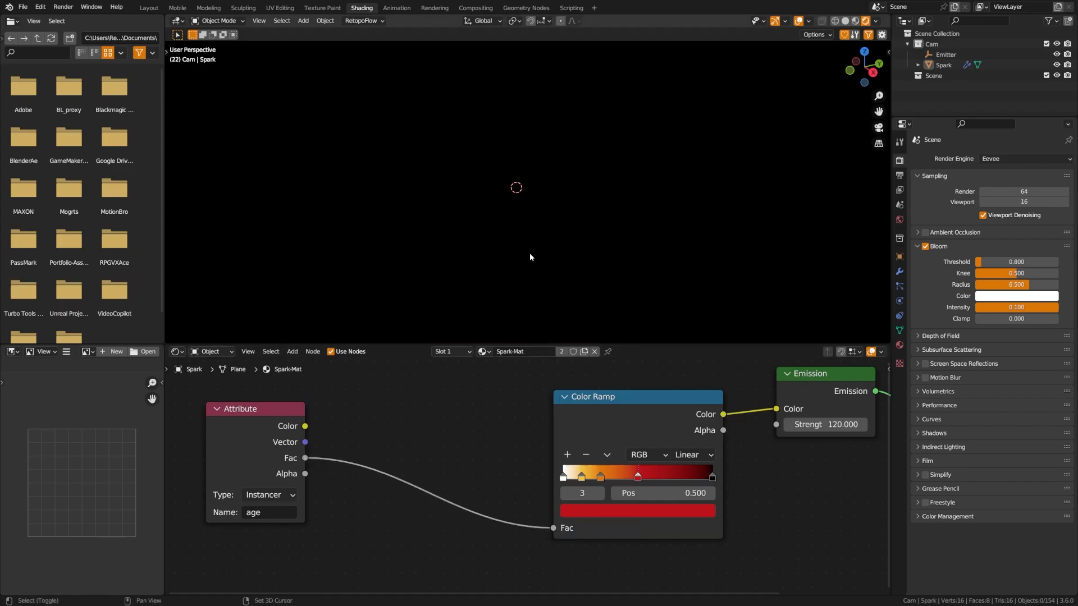
pyautogui.press('space')
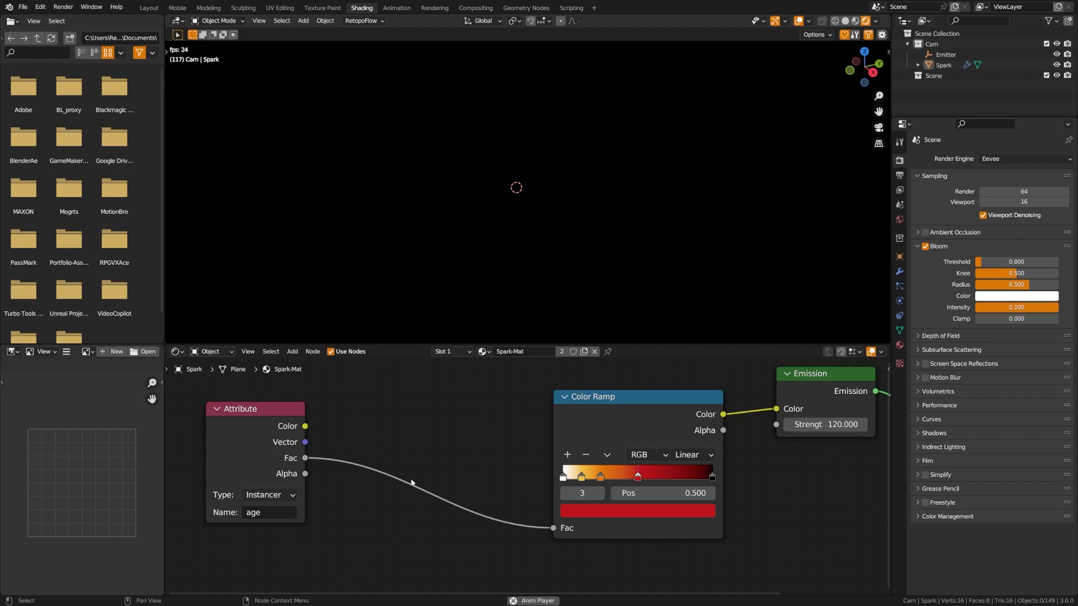
pyautogui.press('space')
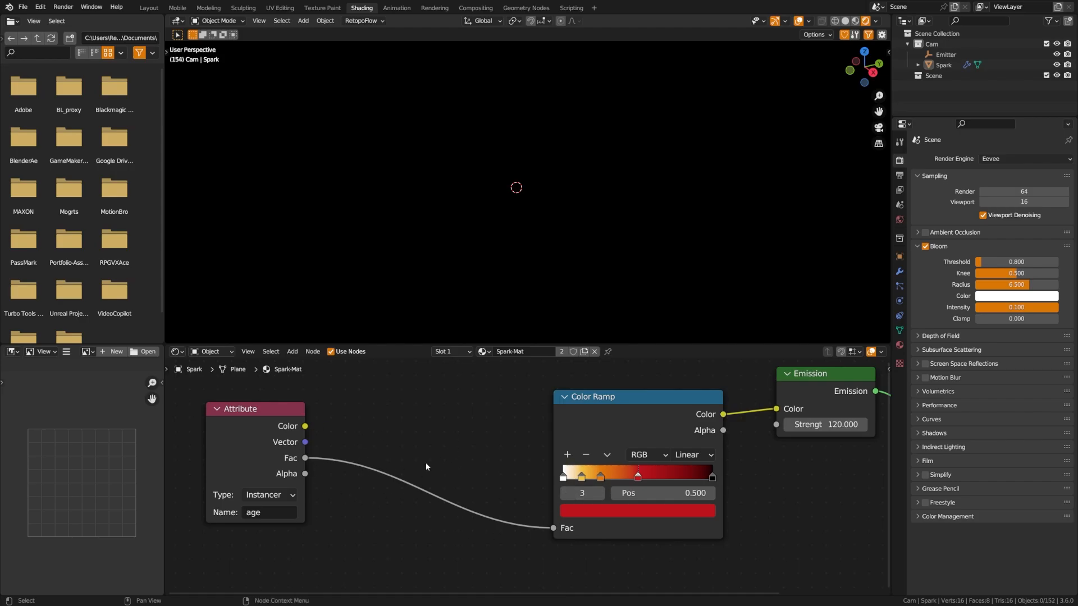
# Insert a Map Range node on the link between the Attribute and Color Ramp nodes.
pyautogui.hotkey('shift', 'a')
pyautogui.click(402, 432)
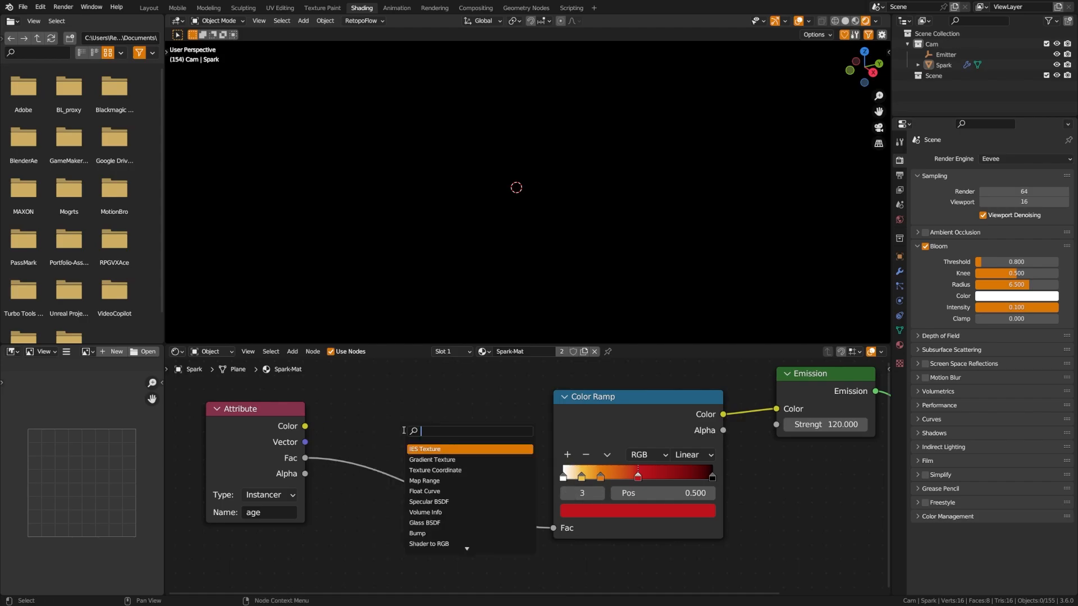
pyautogui.write('map')
pyautogui.press('Down')
pyautogui.press('Down')
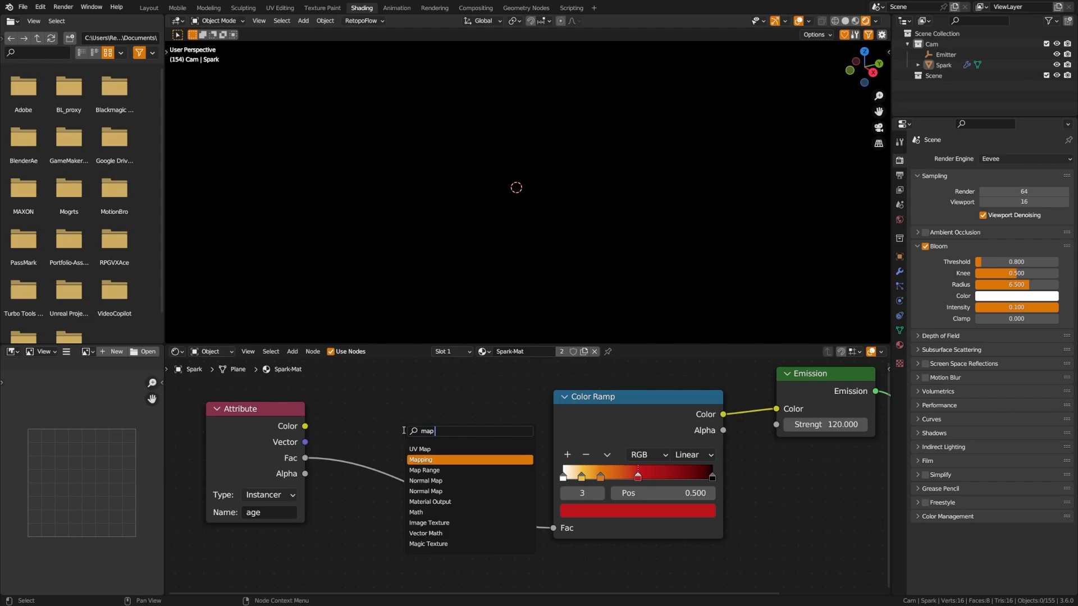
pyautogui.press('Return')
pyautogui.click(371, 422)
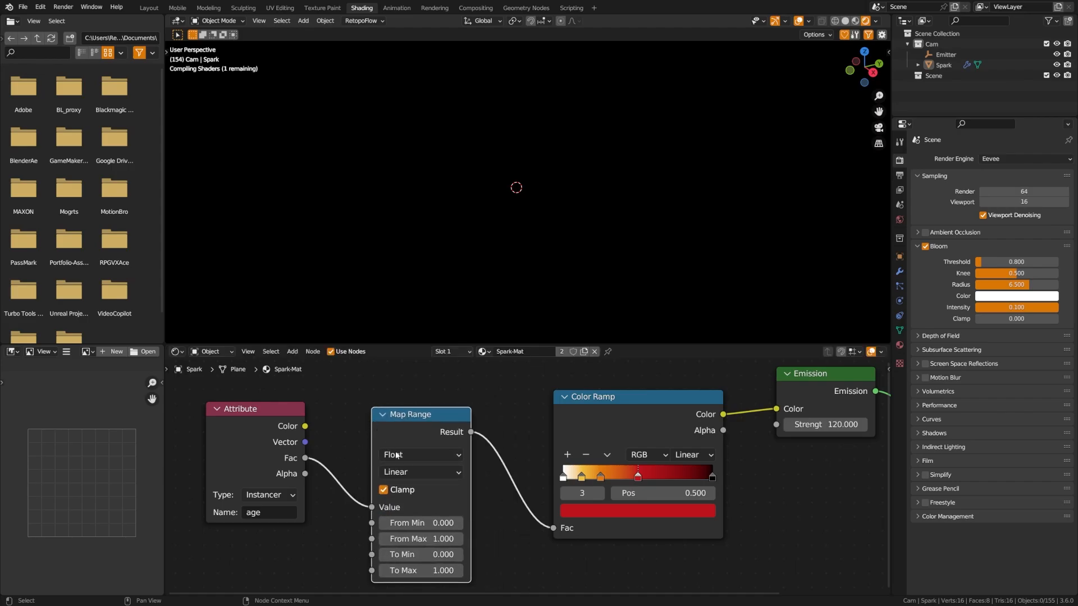
# Disable Clamp on the Map Range node, set From Max to 15 and play the animation to preview the sparks.
pyautogui.click(392, 492)
pyautogui.moveTo(350, 524); pyautogui.dragTo(318, 486, button='middle')
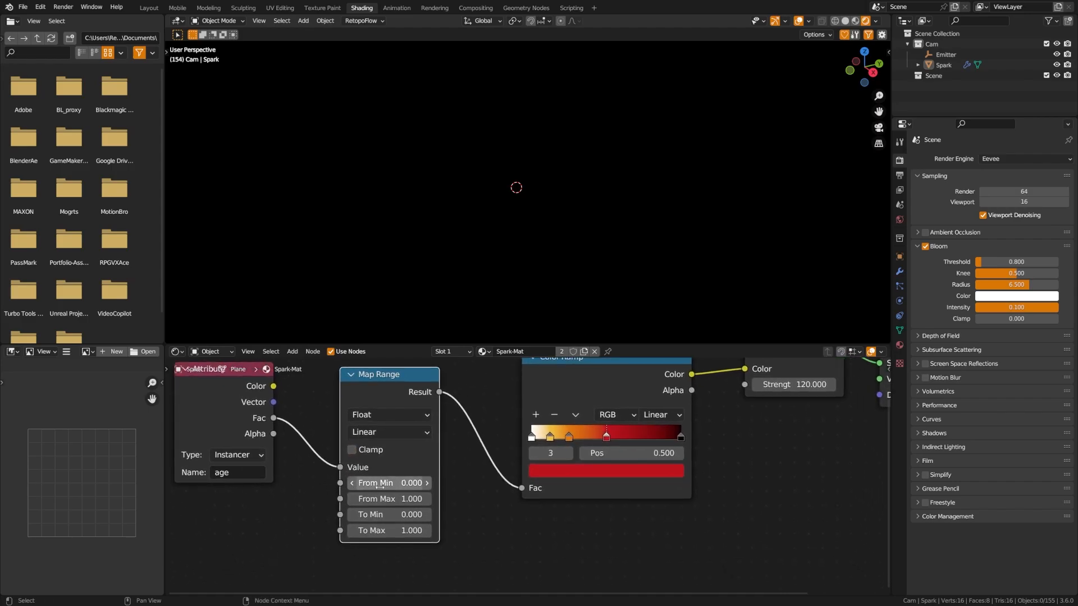
pyautogui.moveTo(389, 499); pyautogui.dragTo(390, 499)
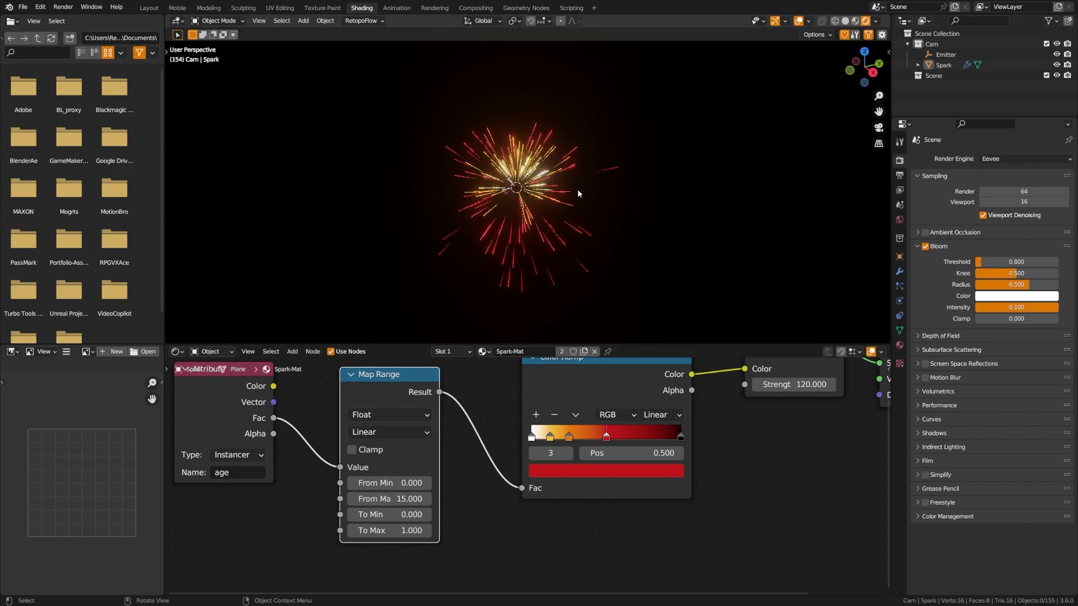
pyautogui.scroll(5, 520, 206)
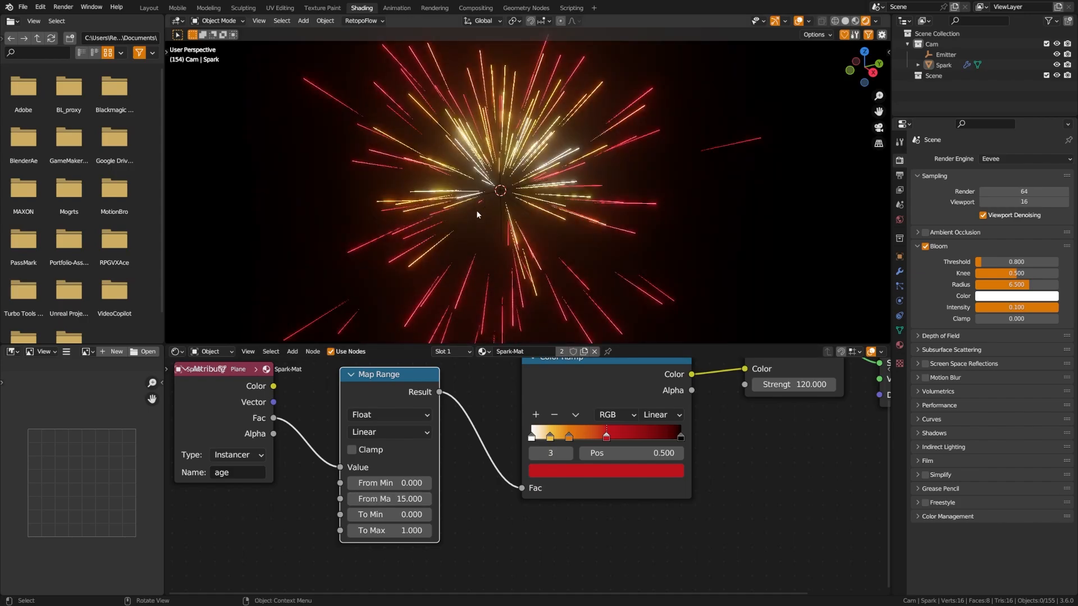
pyautogui.press('space')
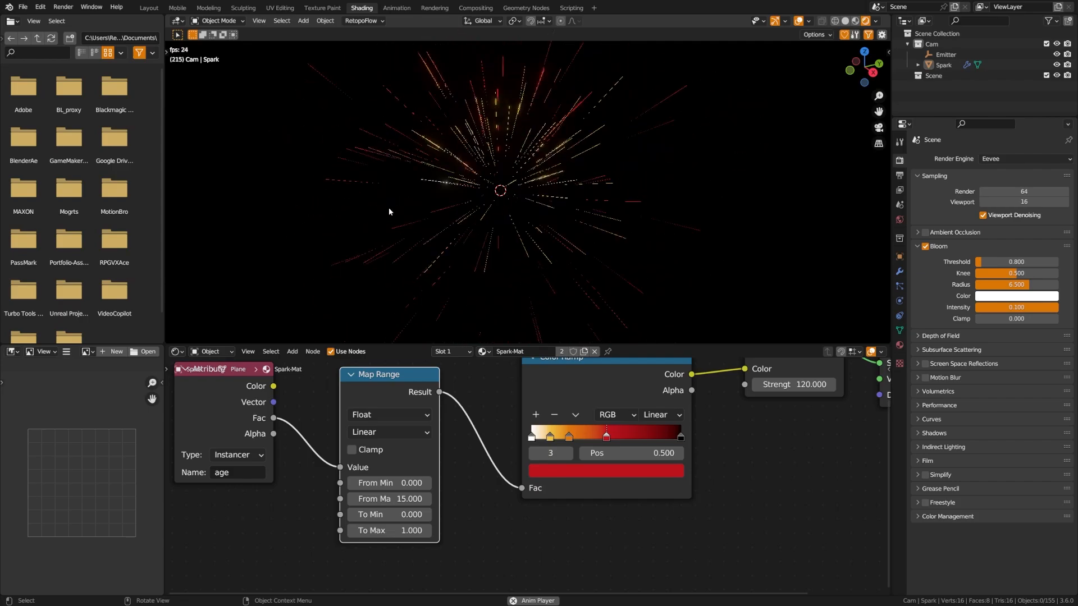
# Stop the animation playback and move the Color Ramp node closer to the Map Range node.
pyautogui.press('space')
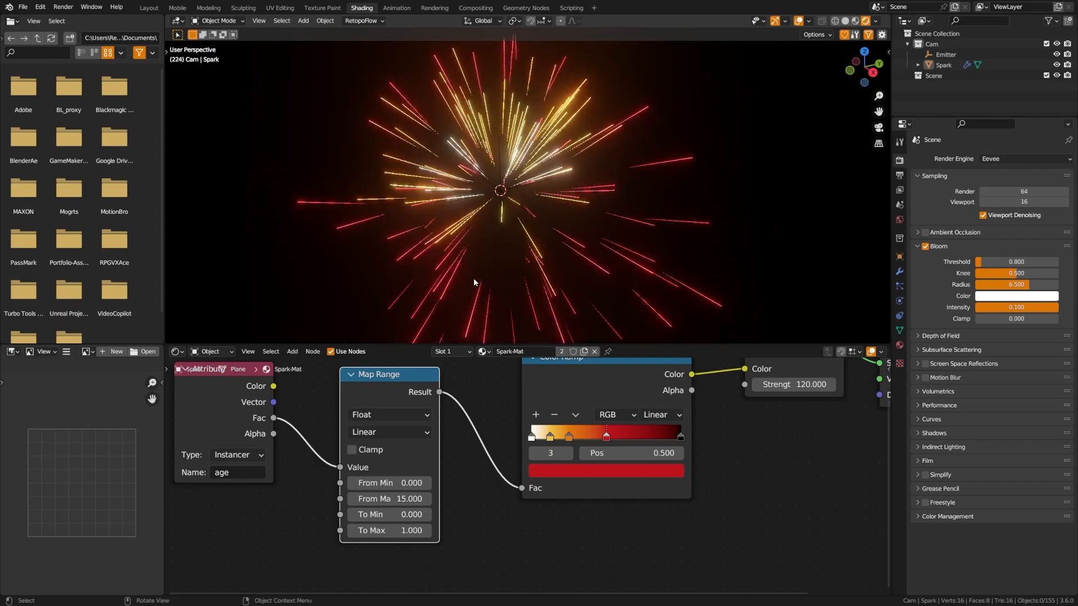
pyautogui.click(606, 439)
pyautogui.moveTo(768, 453); pyautogui.dragTo(741, 497, button='middle')
pyautogui.moveTo(643, 423); pyautogui.dragTo(577, 426)
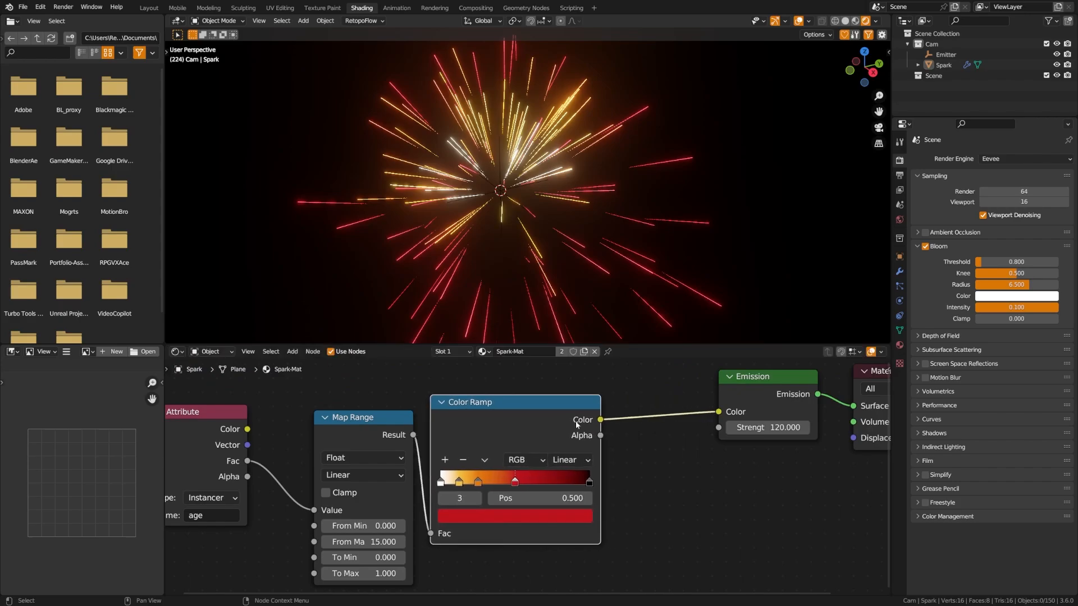
# Insert a Hue/Saturation/Value node on the link between the Color Ramp and Emission nodes.
pyautogui.click(681, 458)
pyautogui.hotkey('shift', 'a')
pyautogui.click(682, 459)
pyautogui.write('hue')
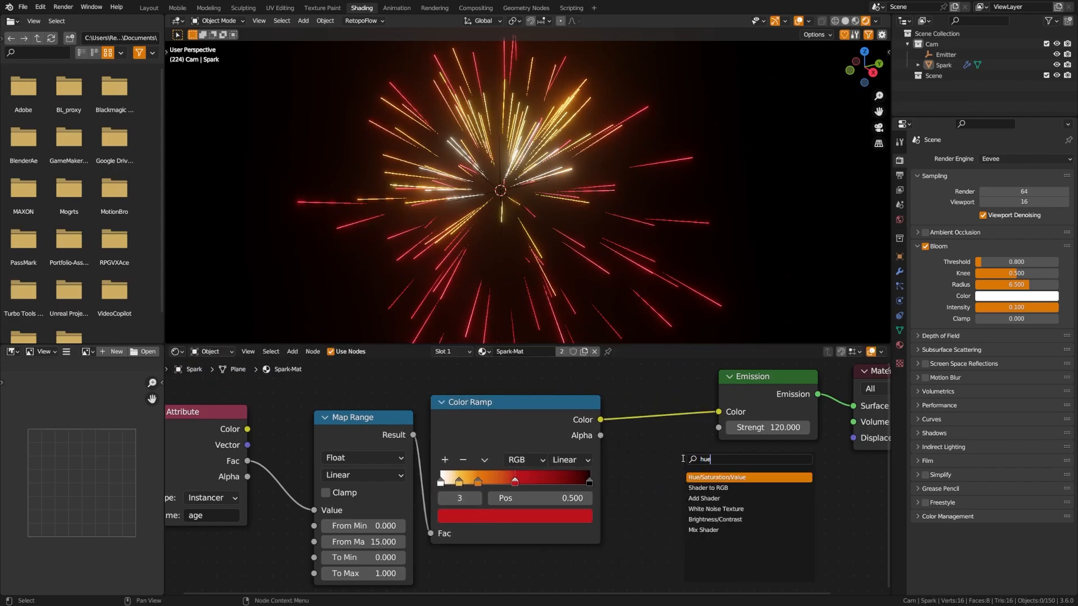
pyautogui.press('Return')
pyautogui.click(679, 440)
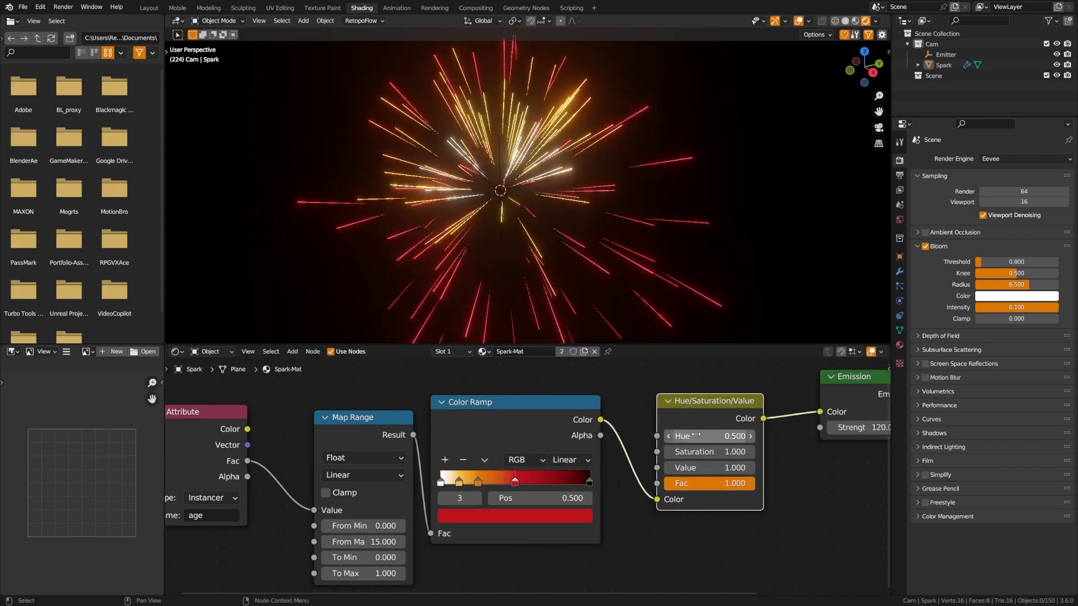
# Vary the Hue on the Hue/Saturation/Value node to try out different spark colors.
pyautogui.moveTo(698, 436); pyautogui.dragTo(797, 436)
pyautogui.moveTo(710, 436); pyautogui.dragTo(685, 437)
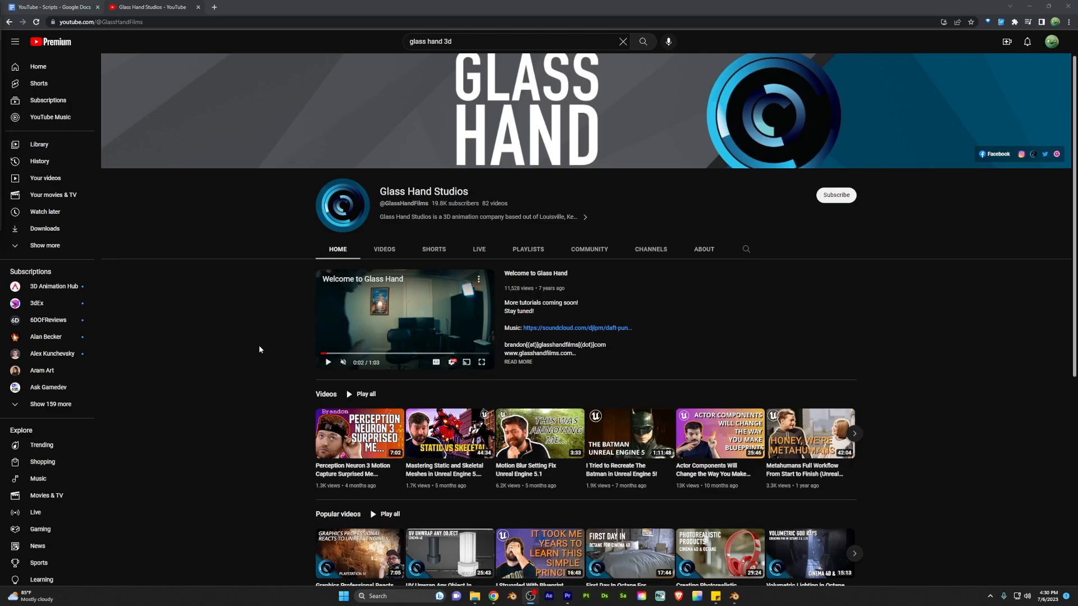
pyautogui.scroll(-1, 731, 408)
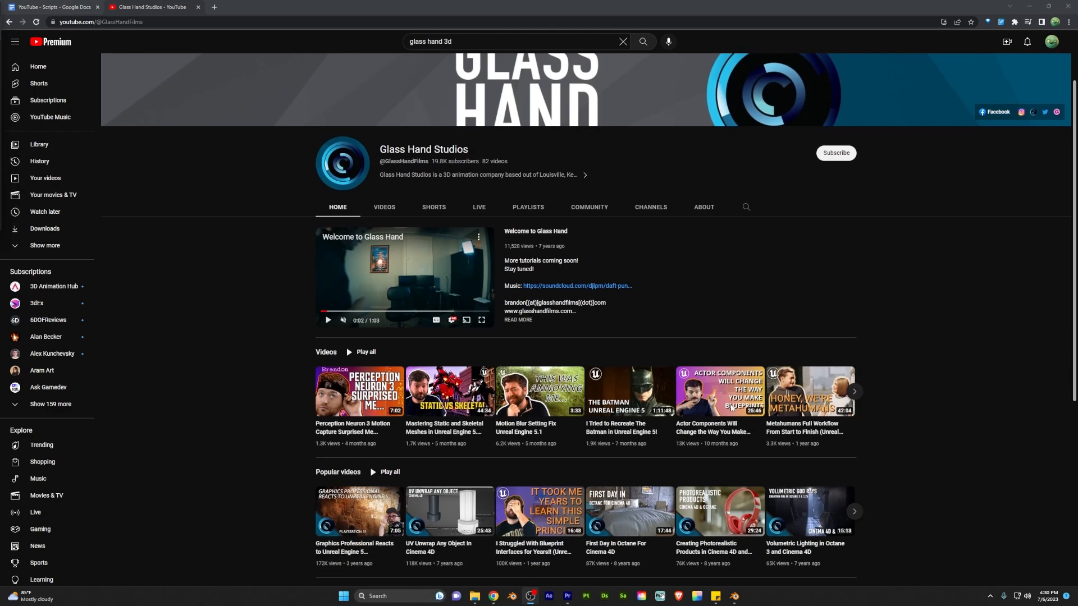